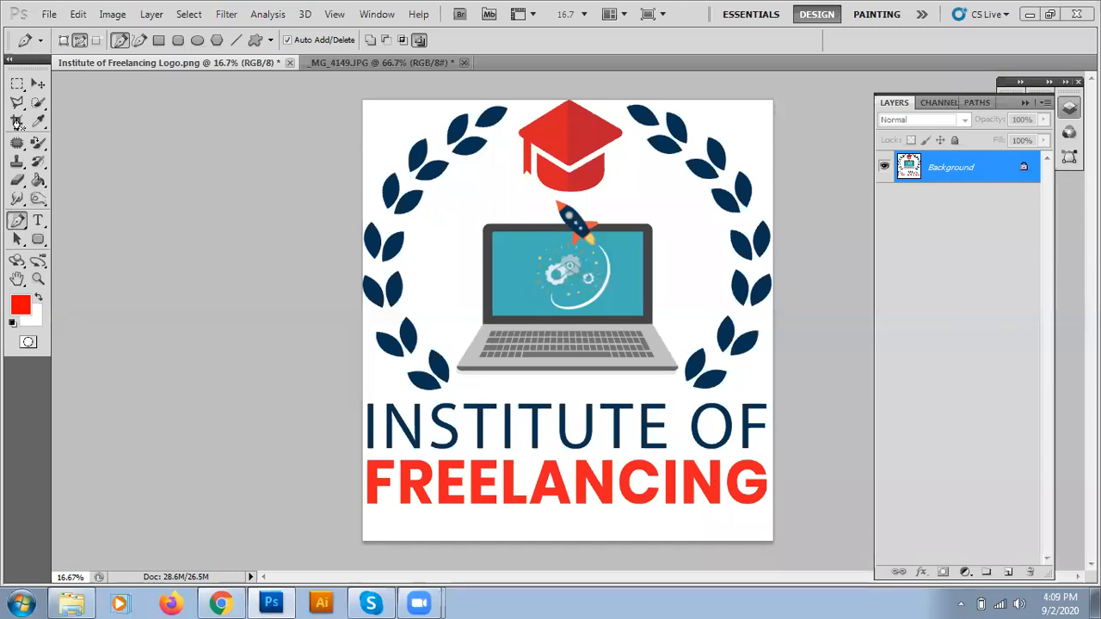
pyautogui.click(17, 83)
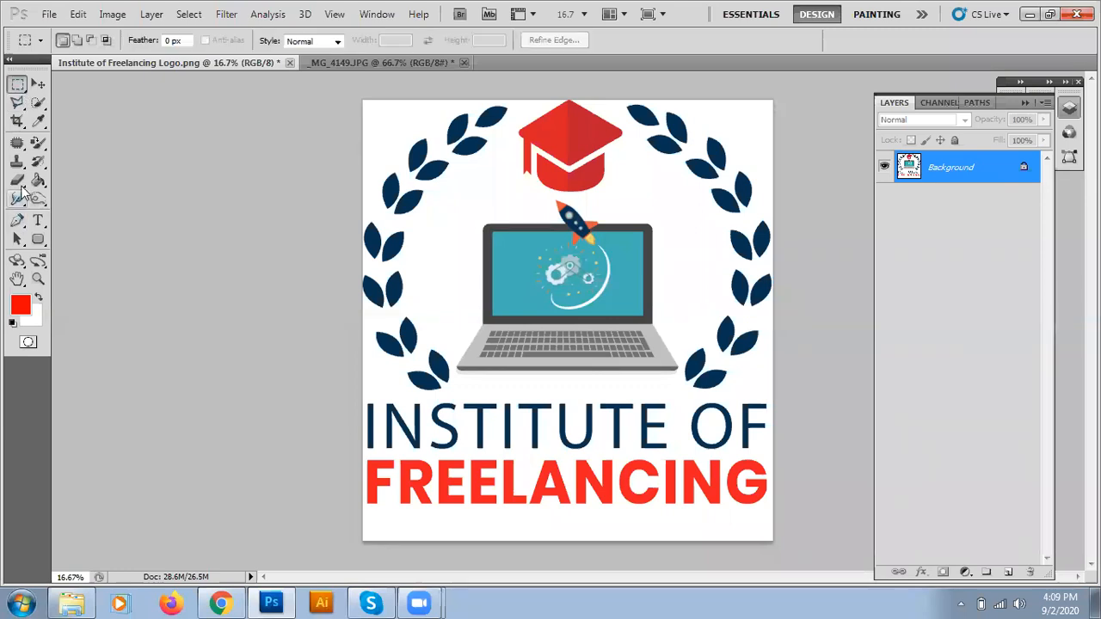
pyautogui.click(19, 181)
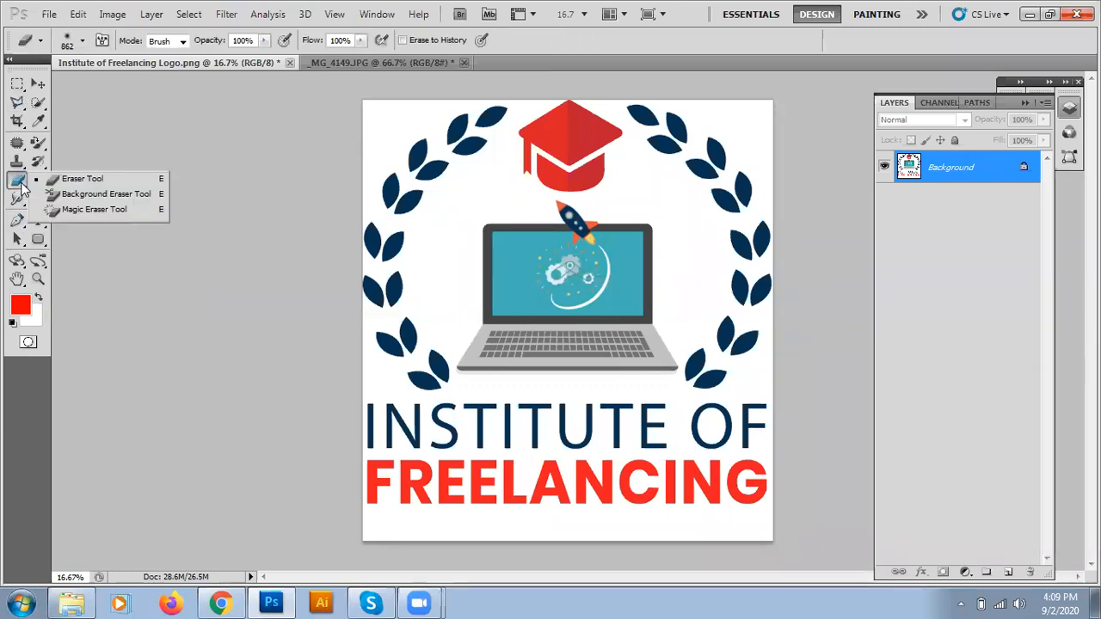
pyautogui.click(39, 181)
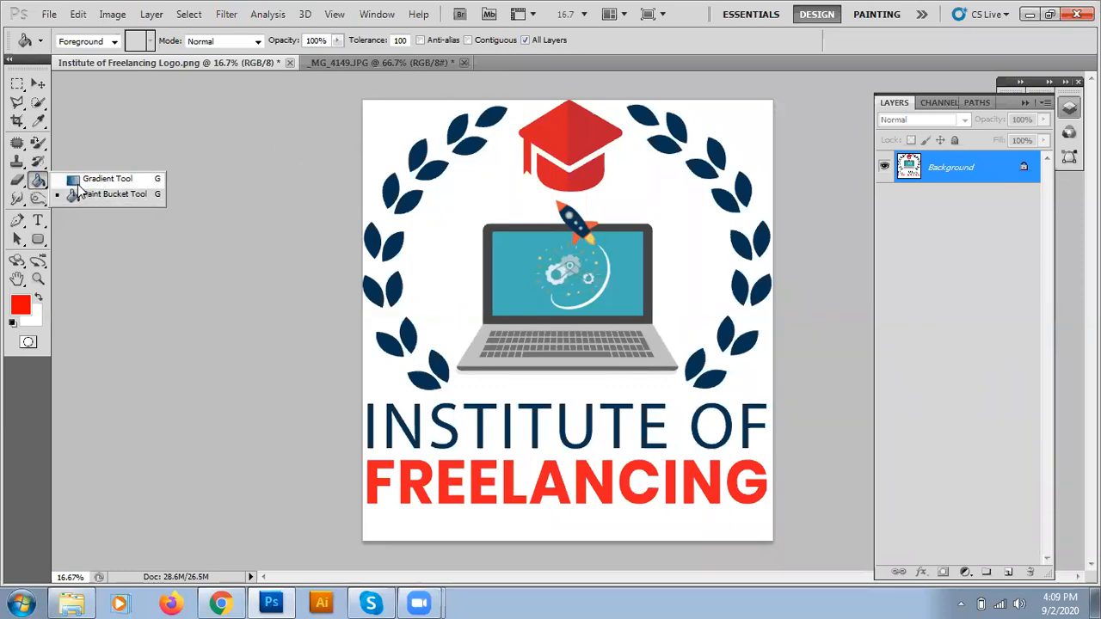
# Add a new empty layer above the background and activate the Gradient tool
pyautogui.click(1007, 572)
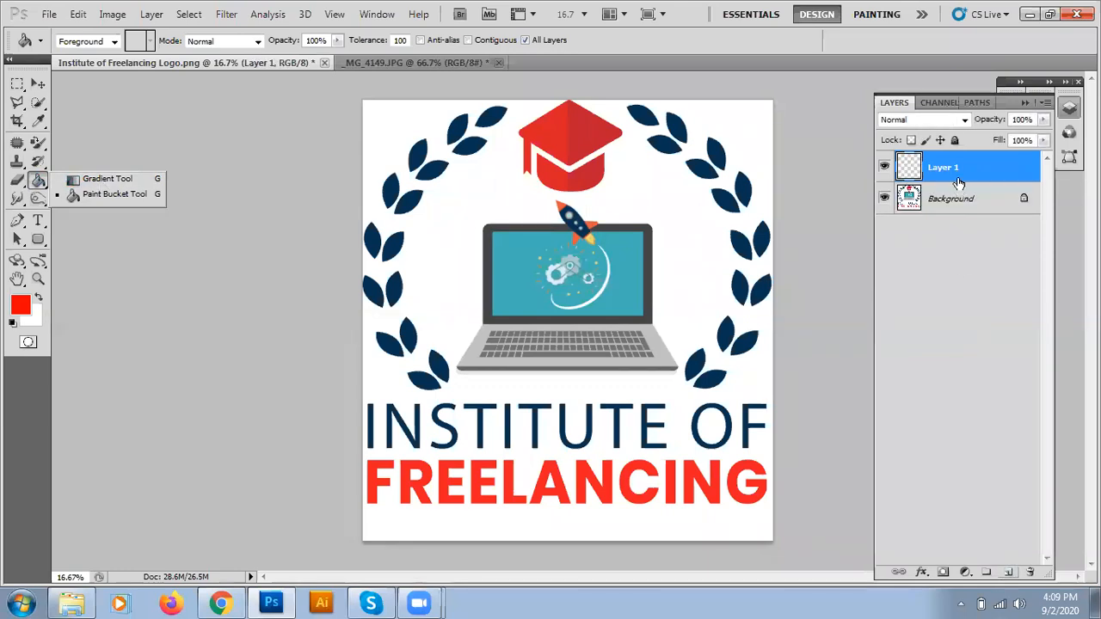
pyautogui.rightClick(35, 181)
pyautogui.click(86, 179)
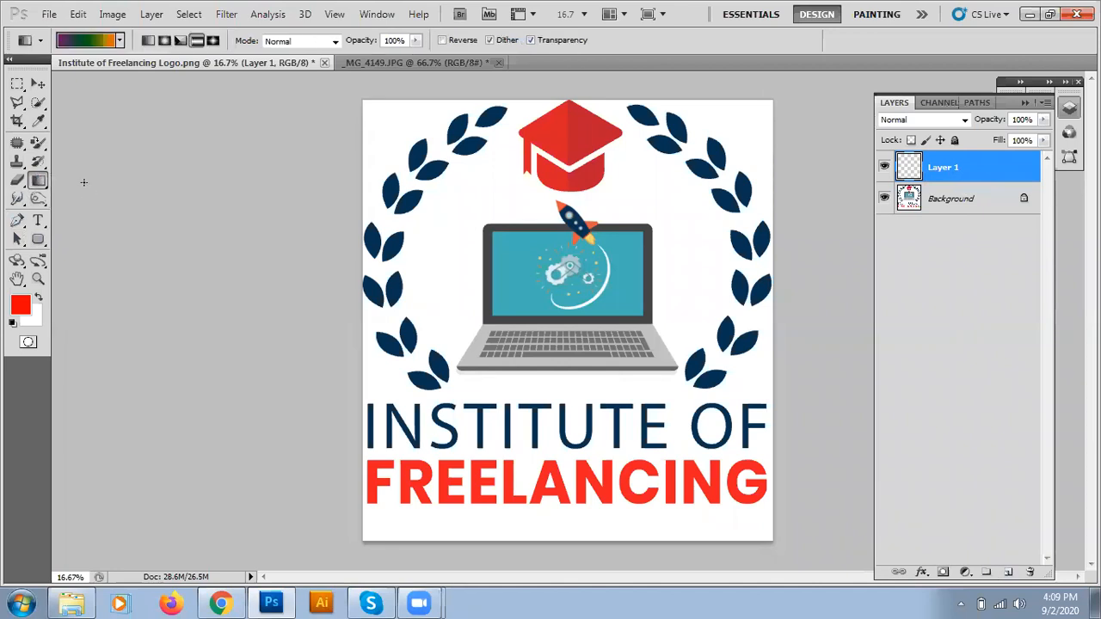
pyautogui.click(89, 45)
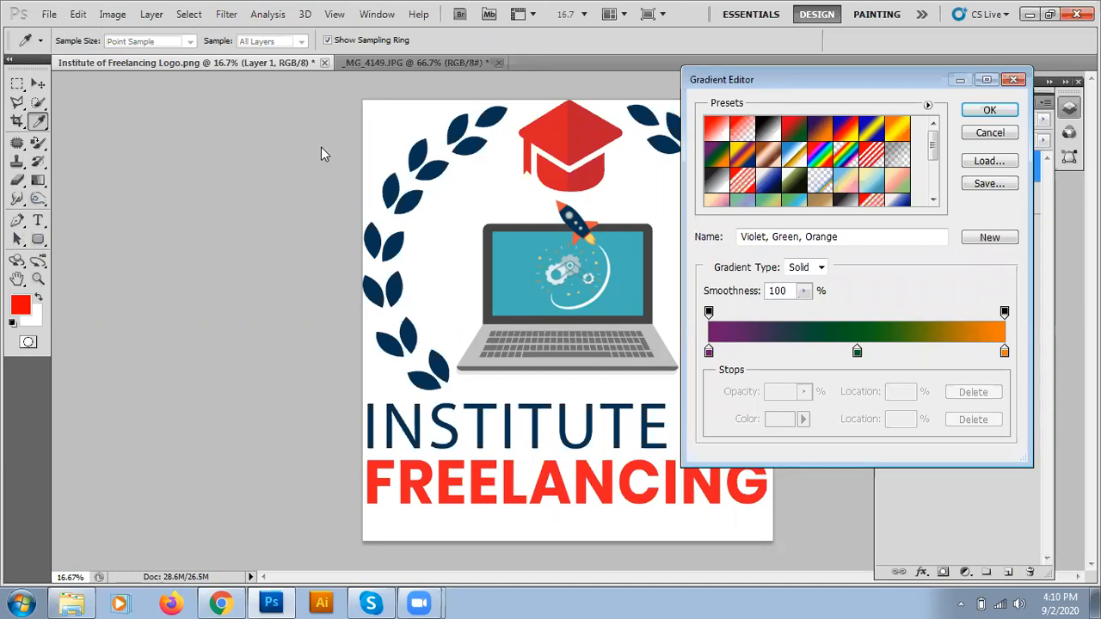
pyautogui.moveTo(321, 154); pyautogui.dragTo(321, 153)
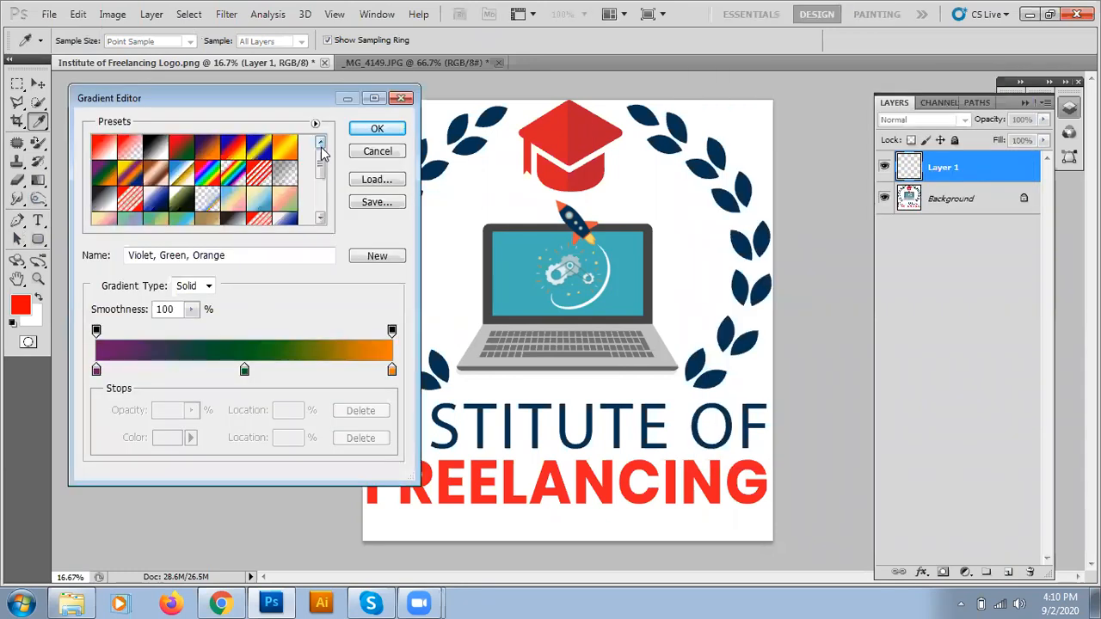
pyautogui.click(378, 152)
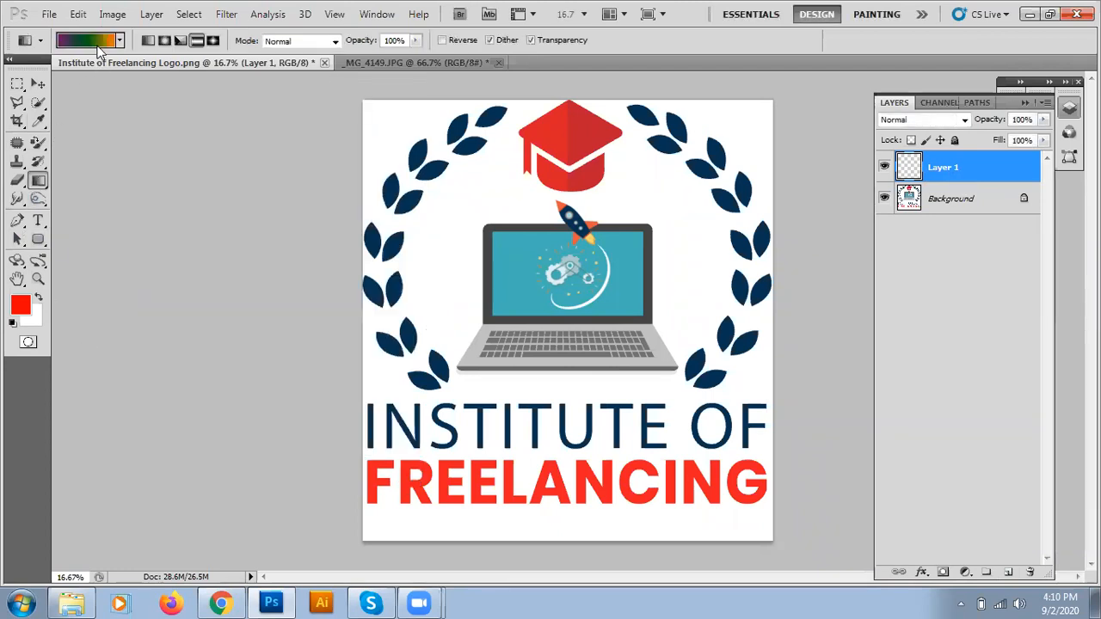
pyautogui.click(92, 41)
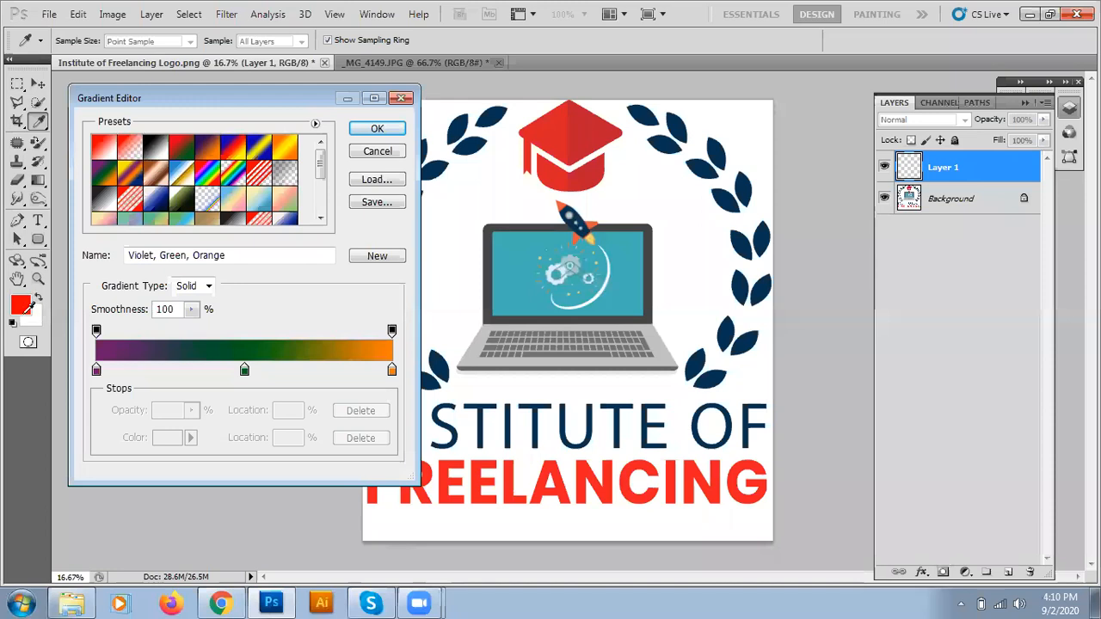
pyautogui.click(377, 151)
# Set the foreground colour to yellow e4ff00 and the background colour to red ff0000
pyautogui.click(20, 304)
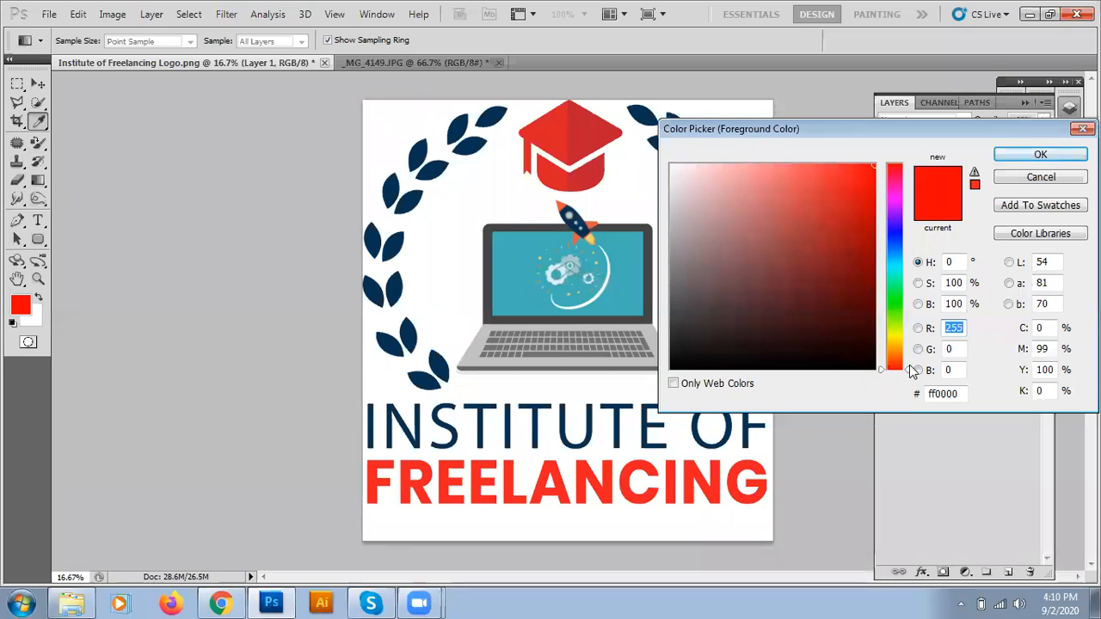
pyautogui.moveTo(912, 370); pyautogui.dragTo(912, 332)
pyautogui.click(1040, 154)
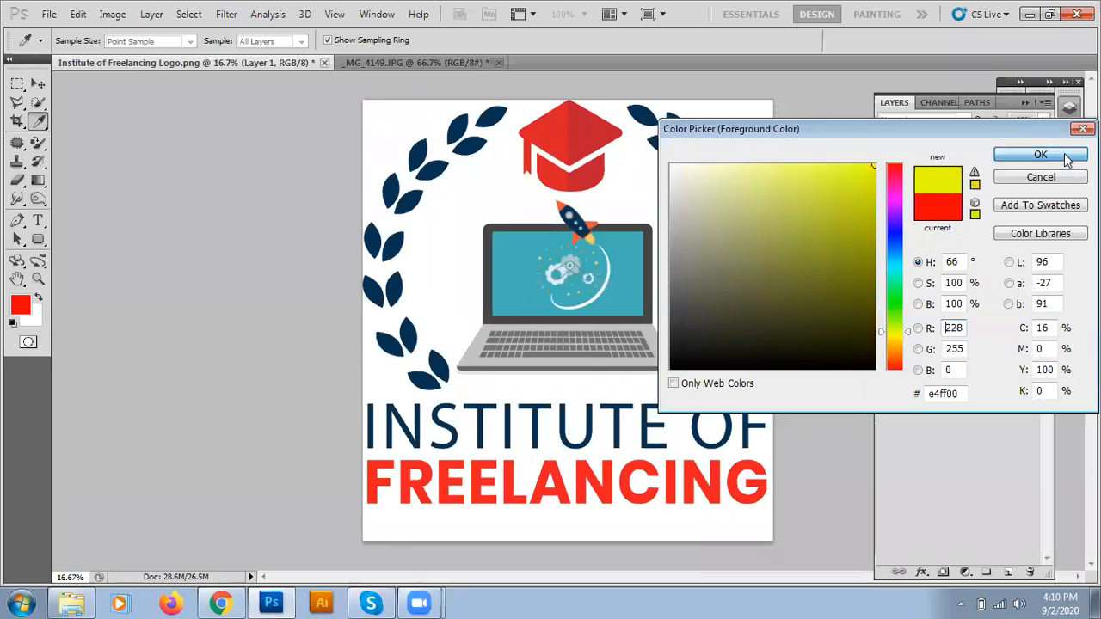
pyautogui.click(32, 318)
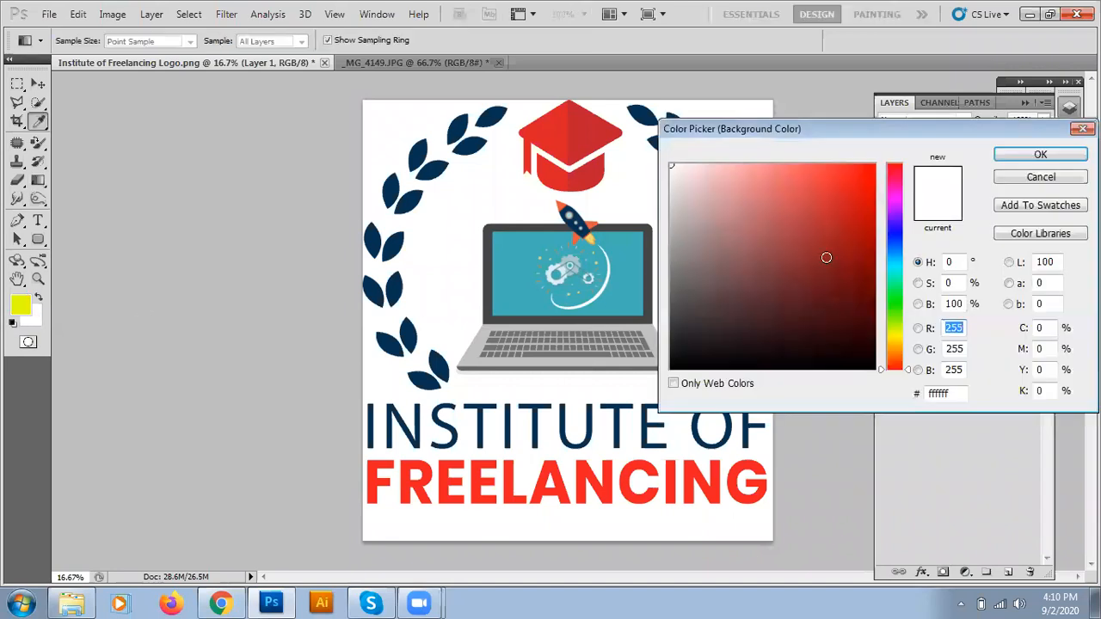
pyautogui.moveTo(848, 229); pyautogui.dragTo(912, 138)
pyautogui.click(1033, 155)
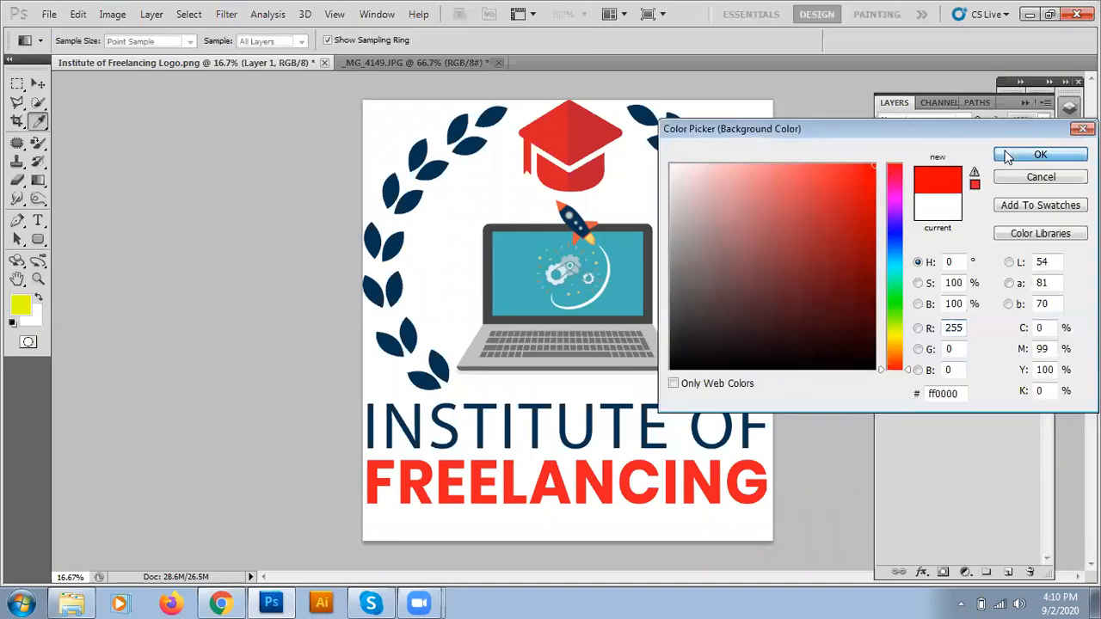
# Set the gradient to the Foreground to Background preset in the Gradient Editor
pyautogui.click(102, 42)
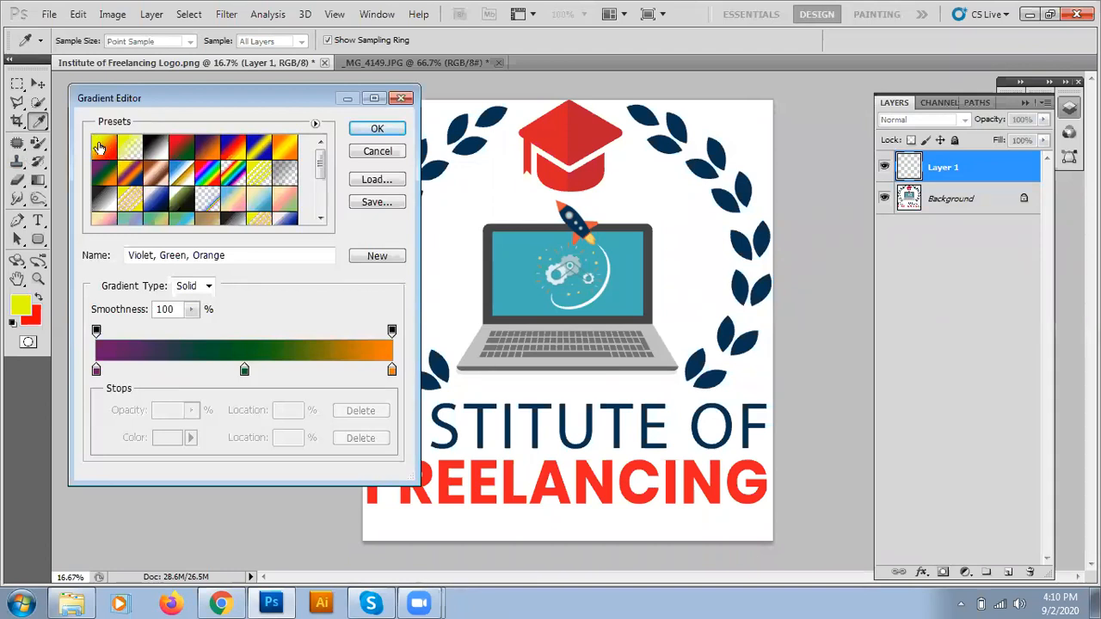
pyautogui.click(103, 153)
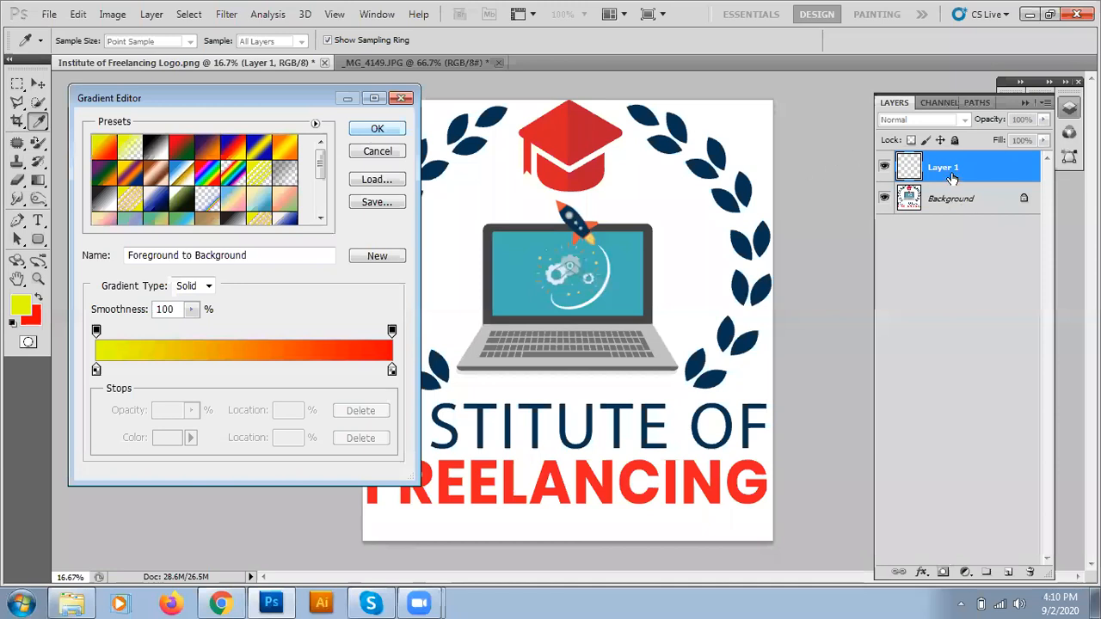
pyautogui.click(397, 133)
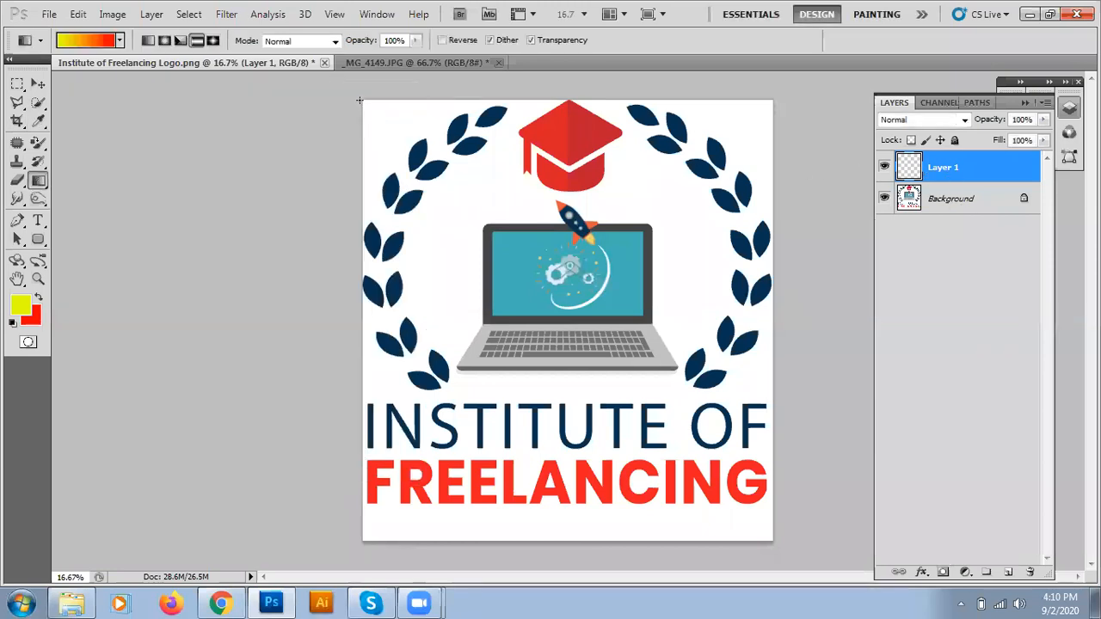
# Try diagonal and vertical gradients on Layer 1, and finish with a horizontal one running from the canvas's right edge to its left edge
pyautogui.moveTo(359, 101); pyautogui.dragTo(751, 517)
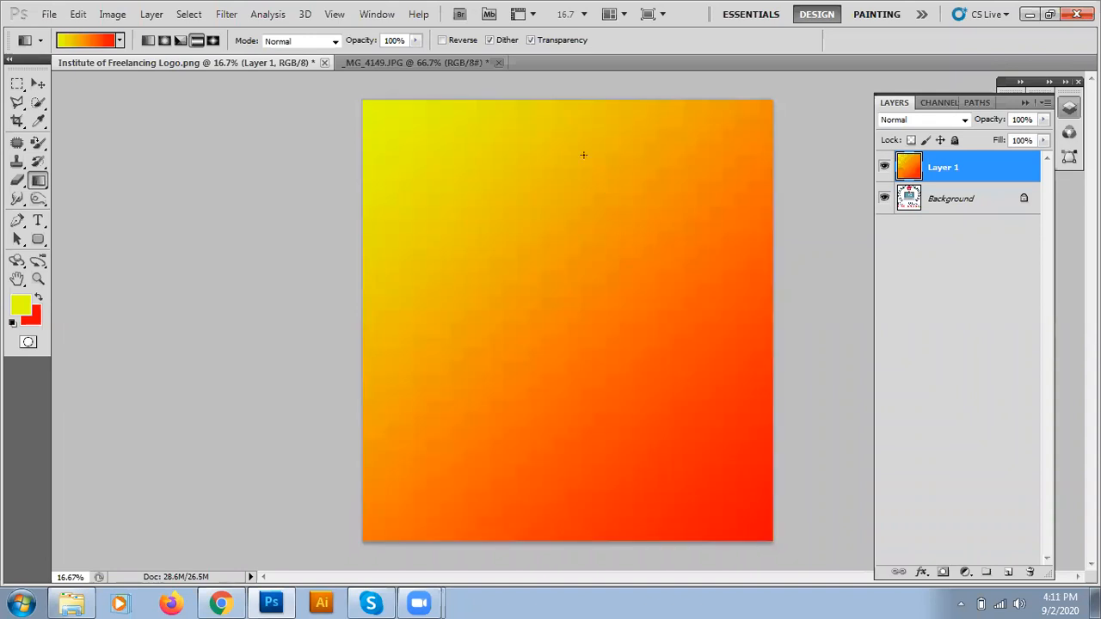
pyautogui.moveTo(552, 101); pyautogui.dragTo(557, 519)
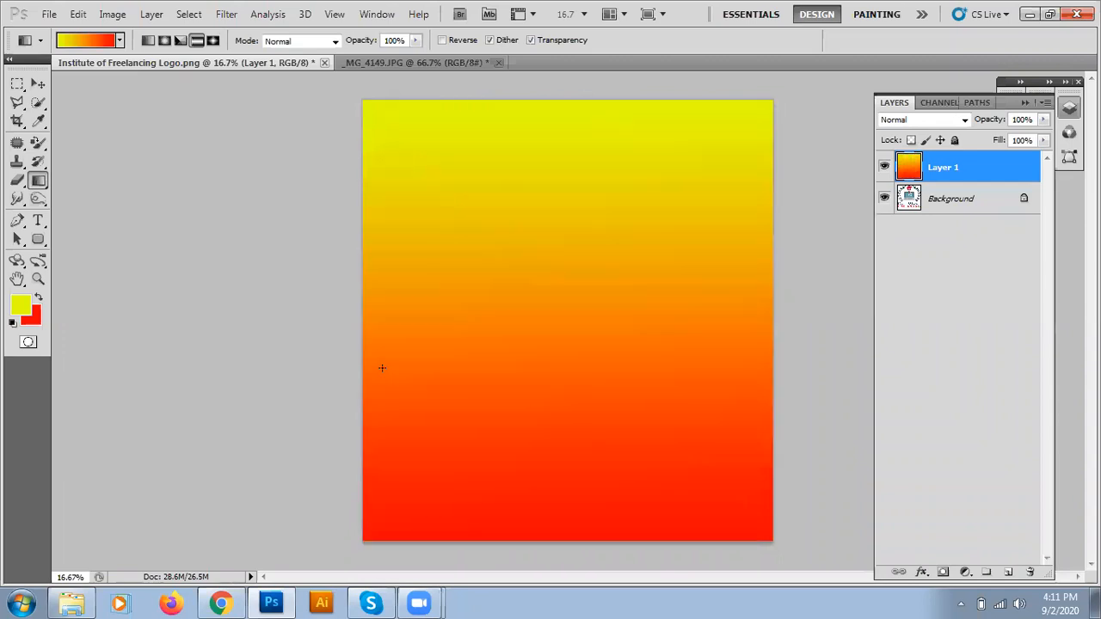
pyautogui.moveTo(779, 320); pyautogui.dragTo(360, 319)
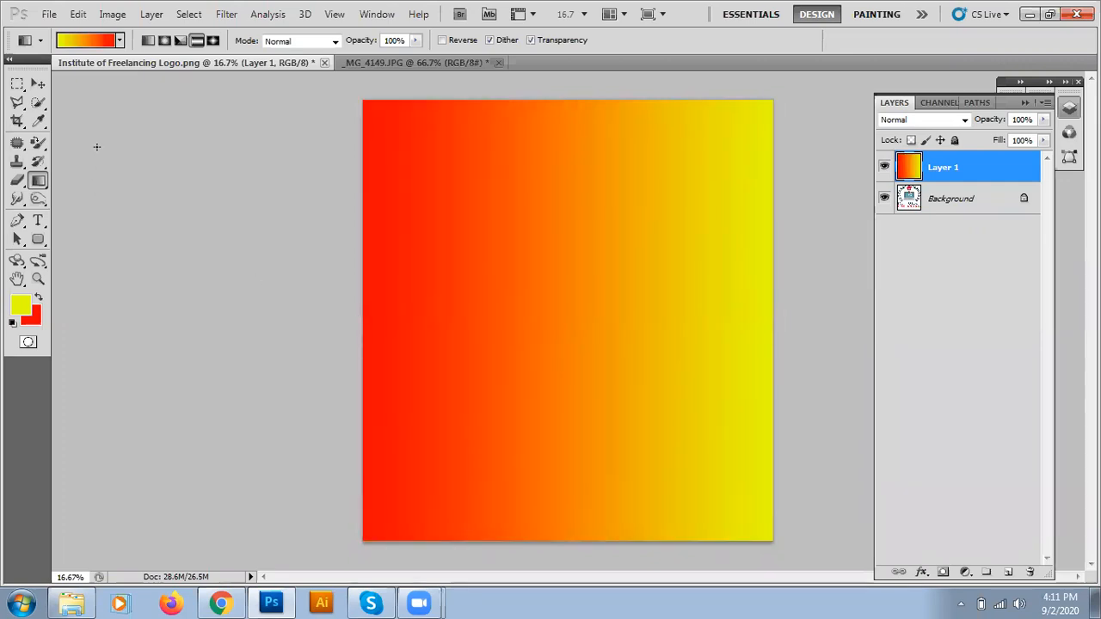
# Choose the yellow-to-transparent gradient preset for the Gradient tool
pyautogui.click(121, 41)
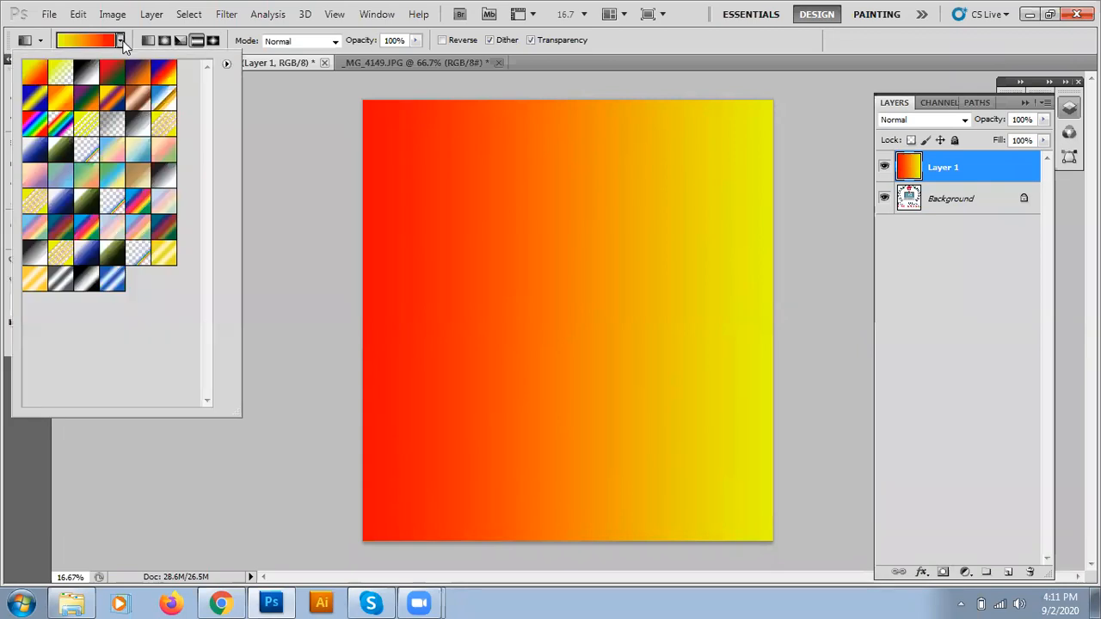
pyautogui.click(61, 75)
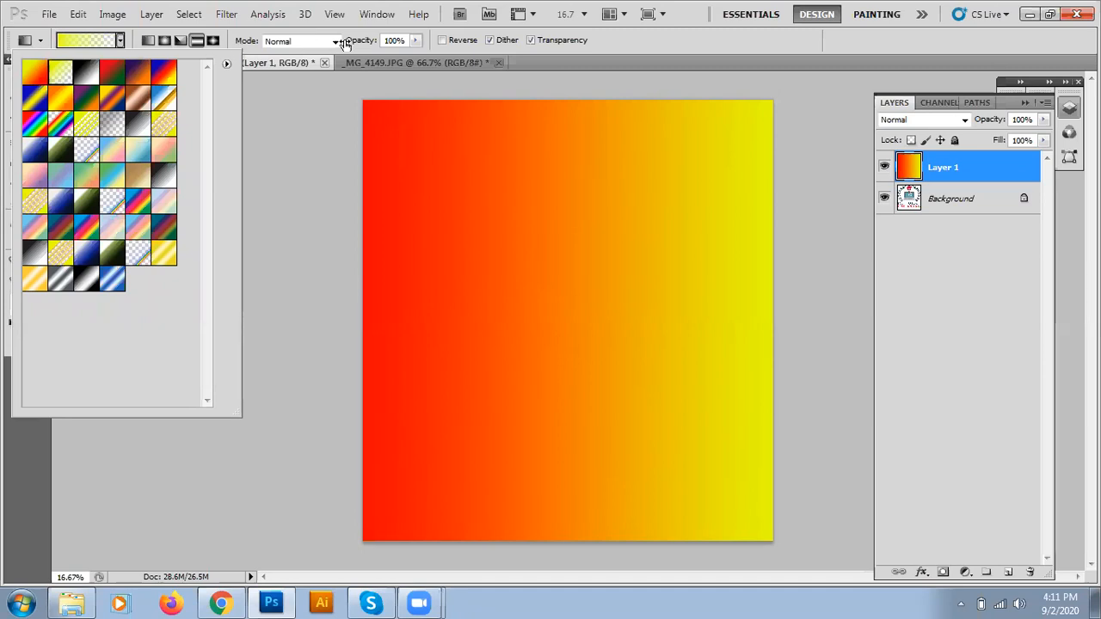
pyautogui.click(600, 40)
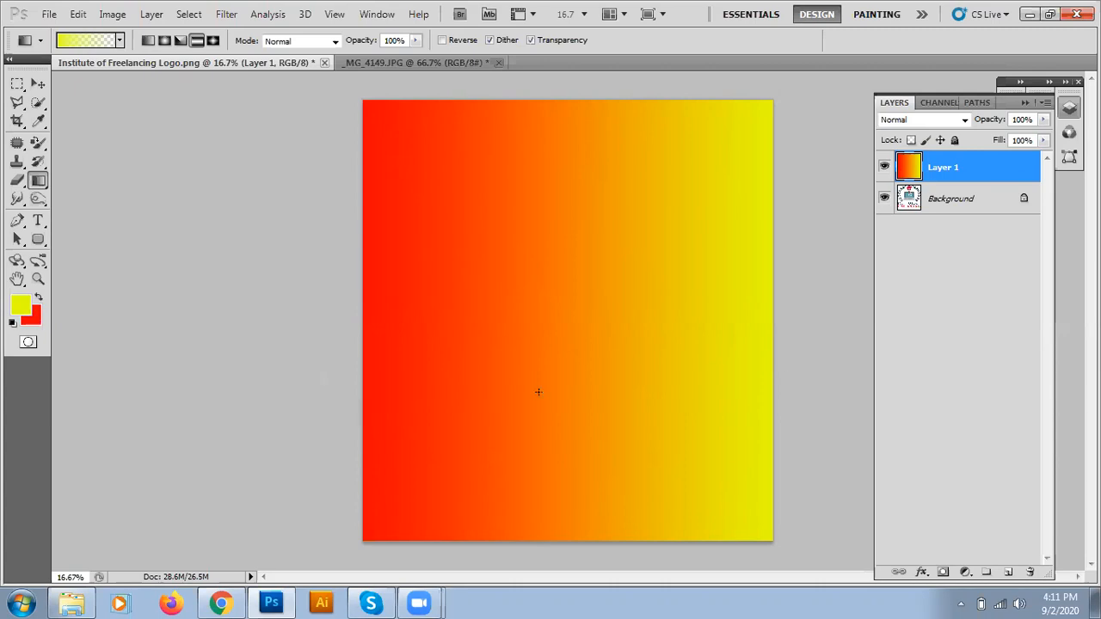
# Hide Layer 1 and add a new empty layer above it
pyautogui.click(884, 168)
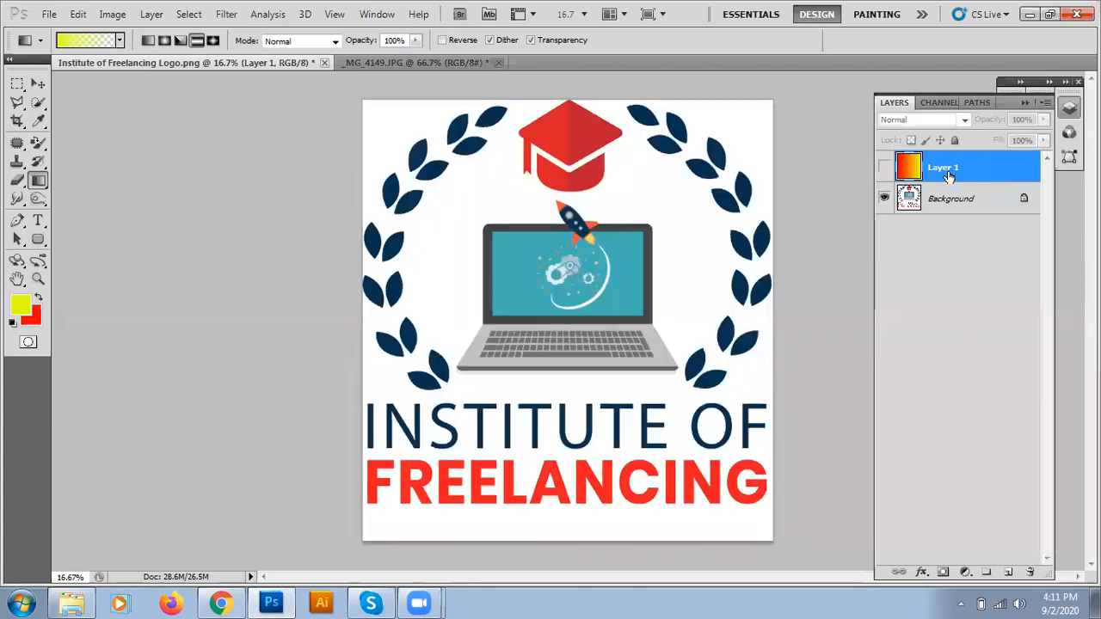
pyautogui.click(1006, 572)
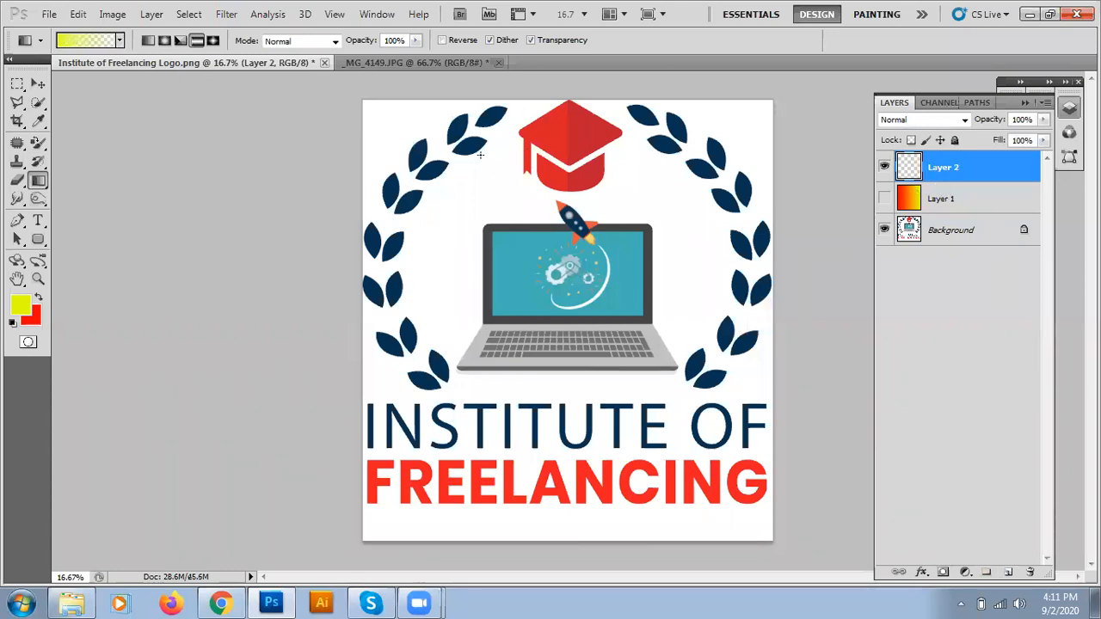
# Try a downward yellow-to-transparent gradient on Layer 2, undo it, and draw one upward from the canvas's bottom edge to its top
pyautogui.moveTo(564, 170); pyautogui.dragTo(564, 521)
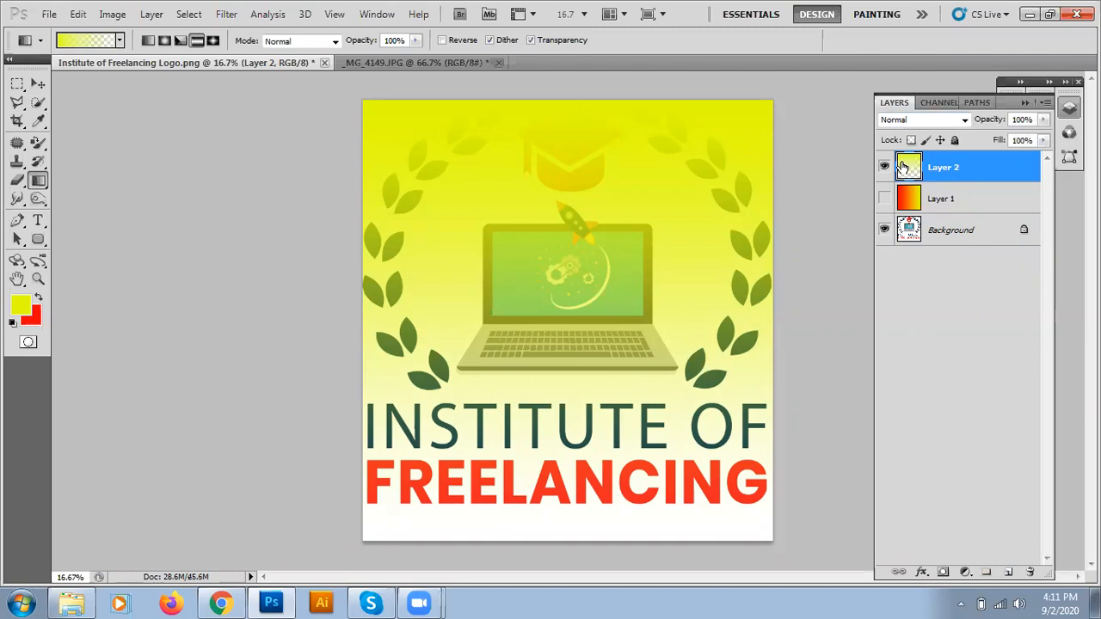
pyautogui.hotkey('ctrl', 'z')
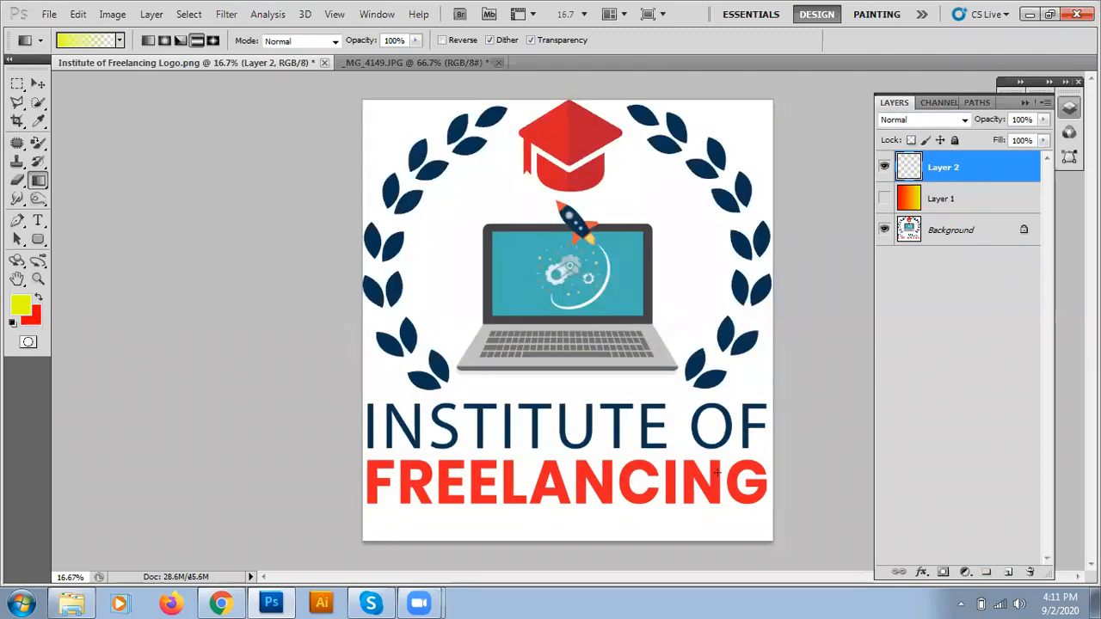
pyautogui.moveTo(657, 536); pyautogui.dragTo(656, 105)
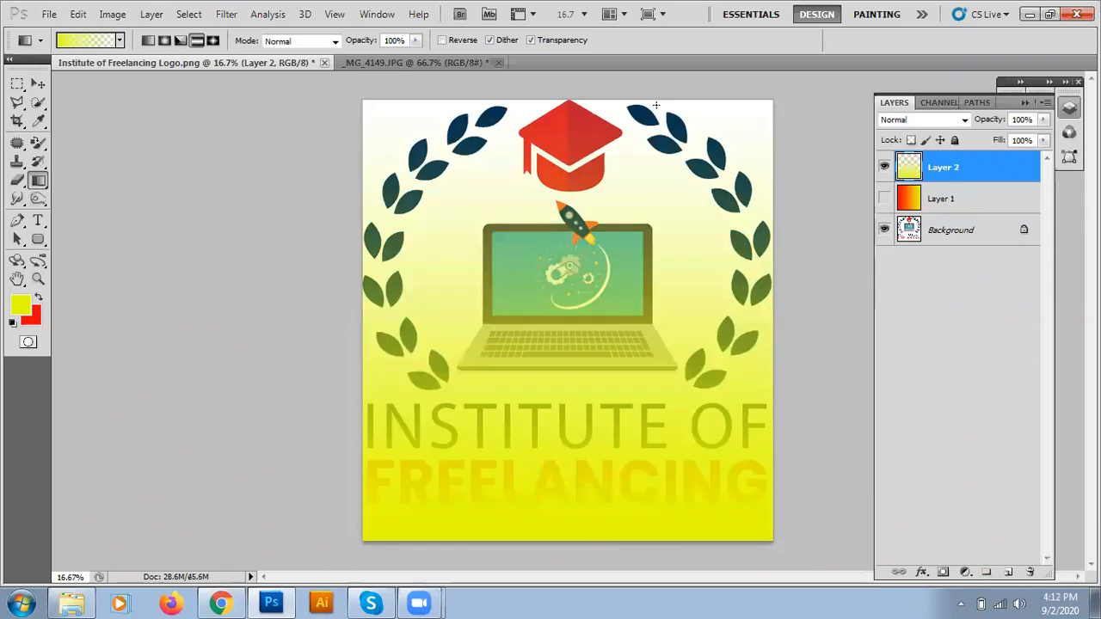
# Try the Color Burn, Linear Burn and Multiply blend modes on Layer 2, and set it to Screen
pyautogui.press('v')
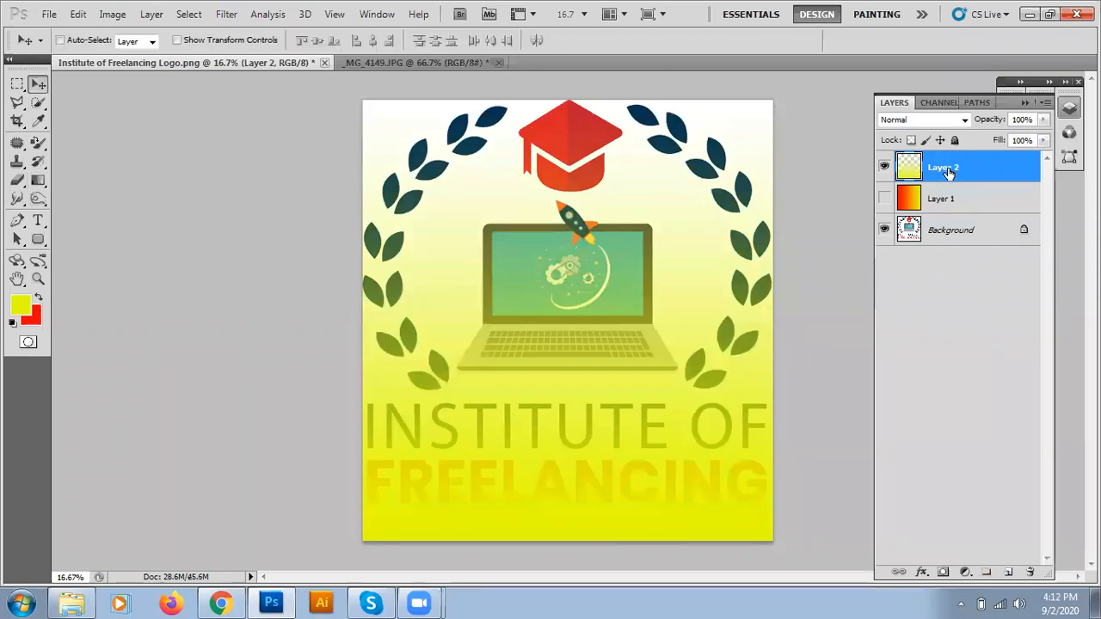
pyautogui.click(924, 120)
pyautogui.click(910, 202)
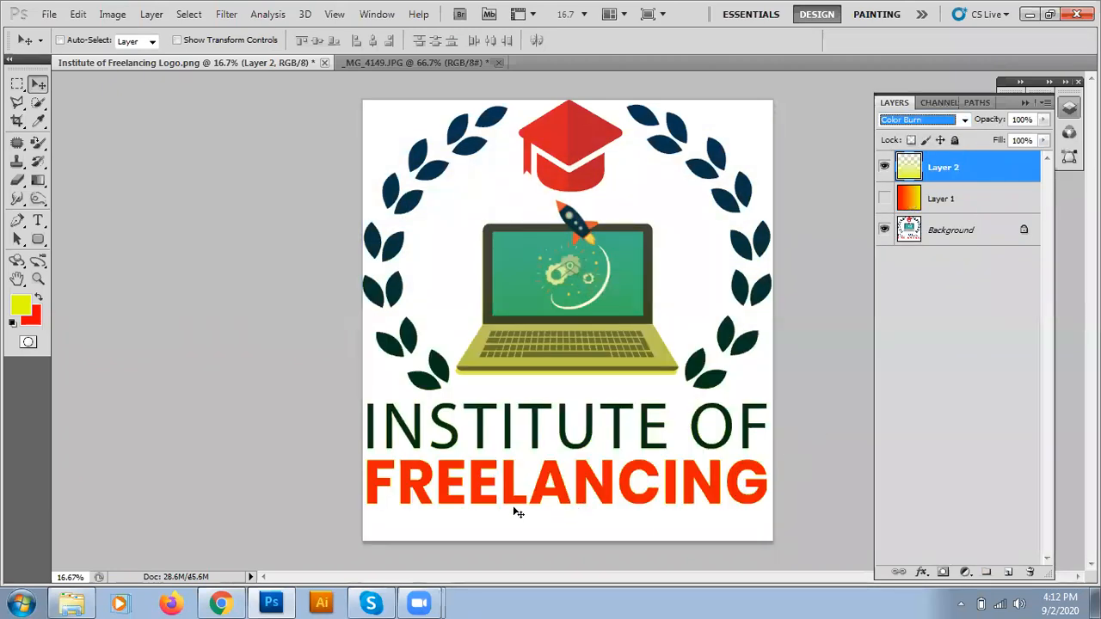
pyautogui.click(917, 121)
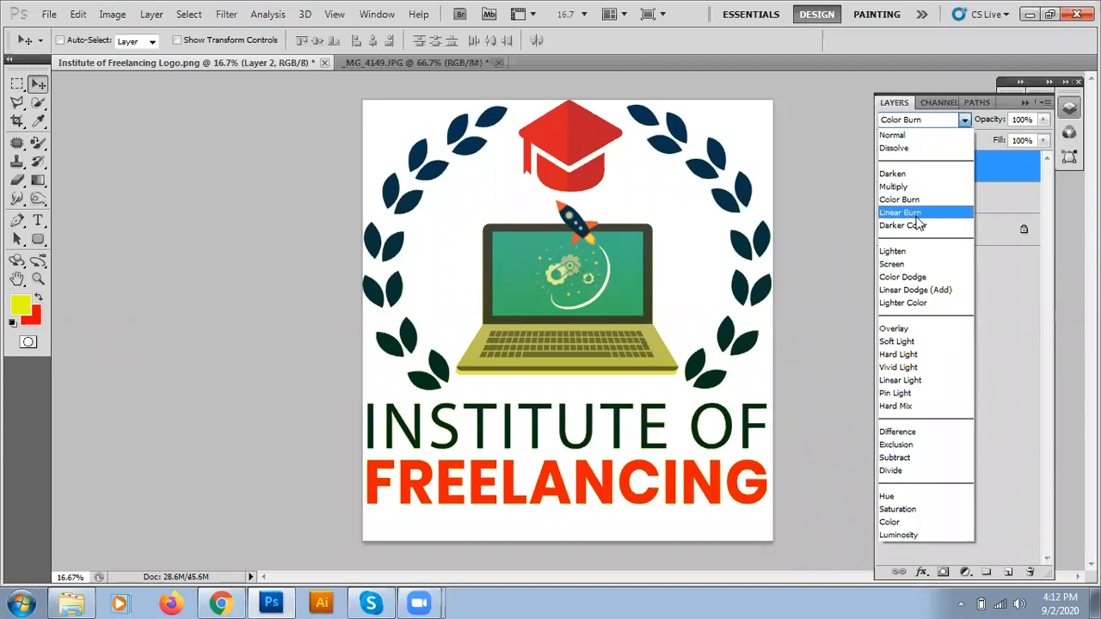
pyautogui.click(903, 211)
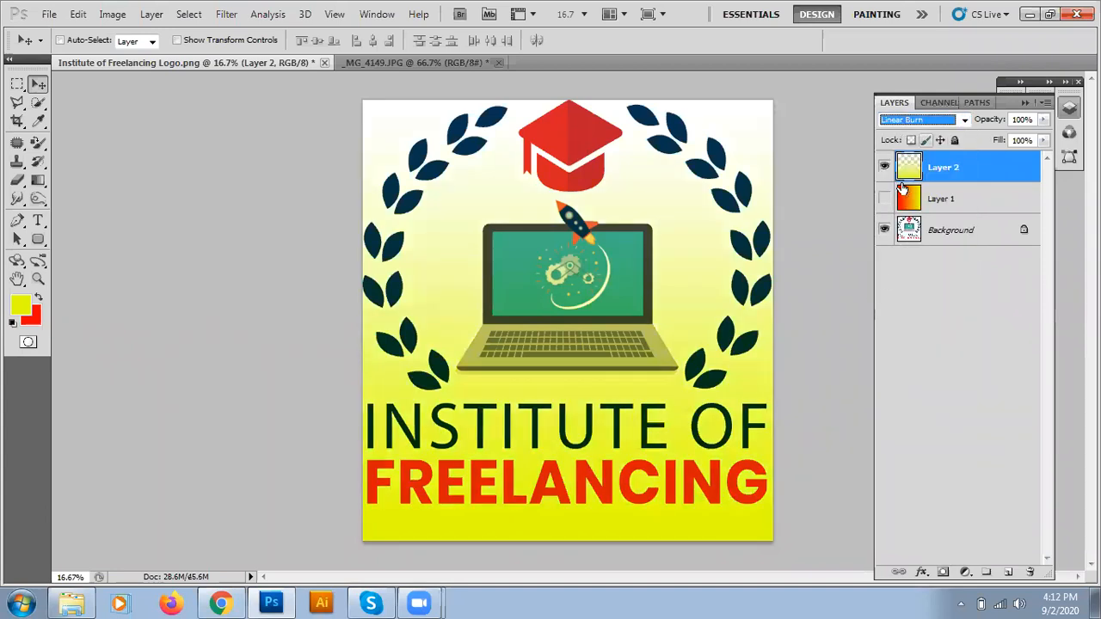
pyautogui.click(926, 120)
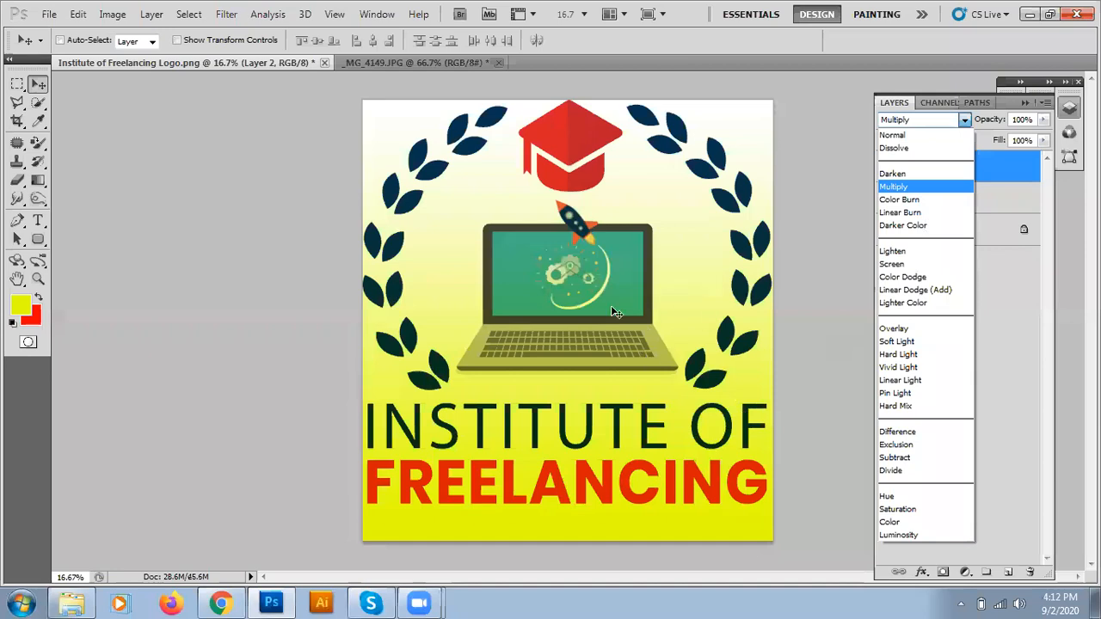
pyautogui.press('s')
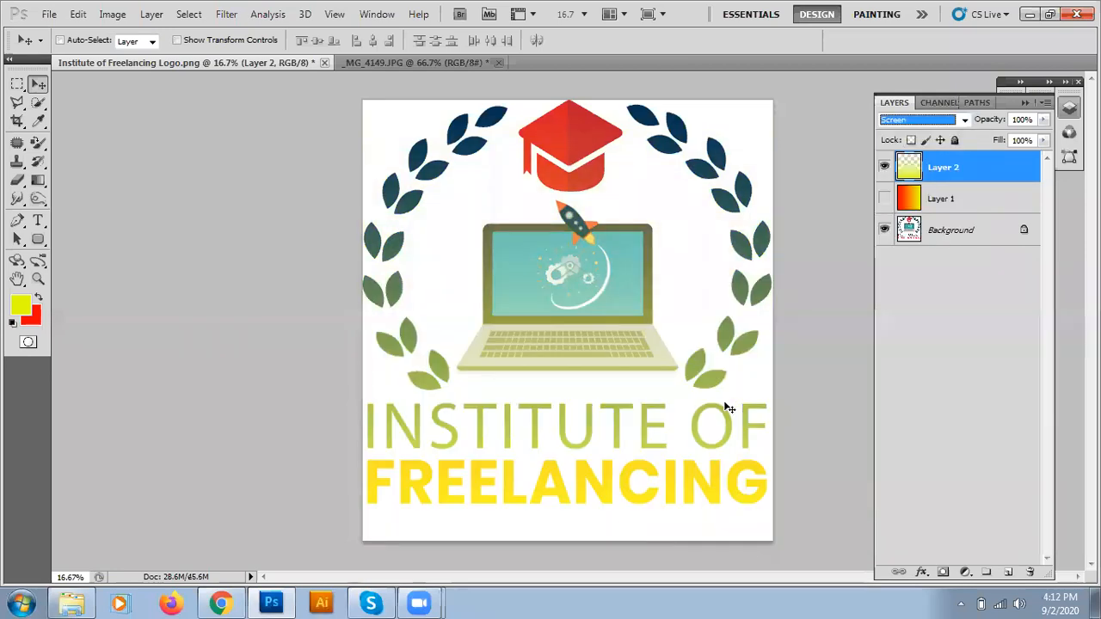
# Reactivate the Gradient tool and set its style to Linear Gradient
pyautogui.click(37, 181)
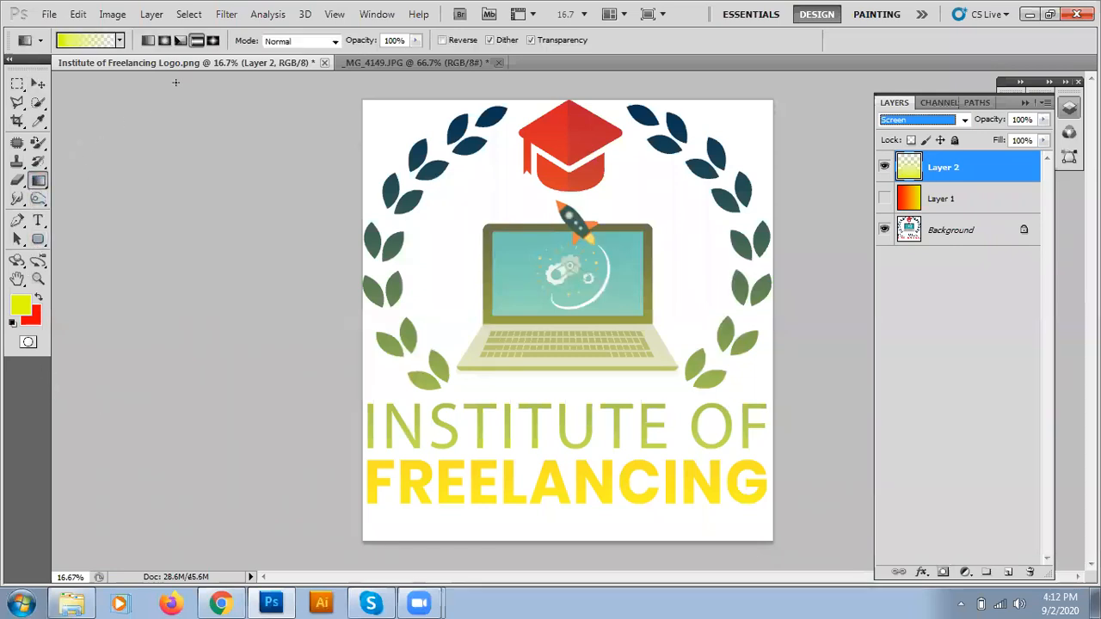
pyautogui.click(148, 41)
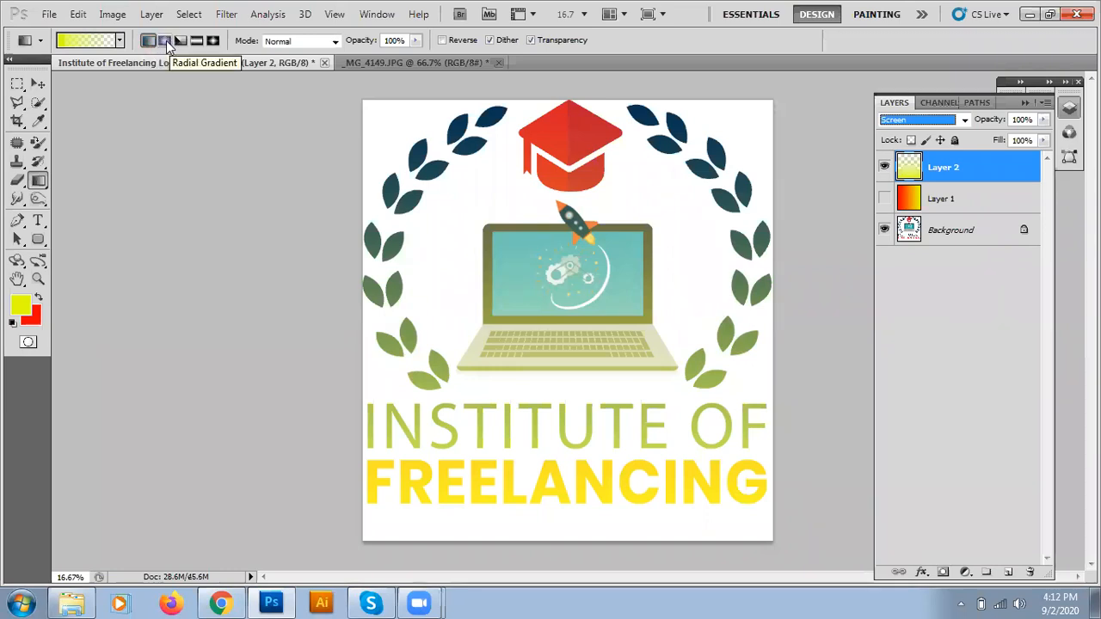
# Add a new layer with Layer 2 hidden, and draw a yellow-to-transparent radial gradient outward from the laptop
pyautogui.click(164, 41)
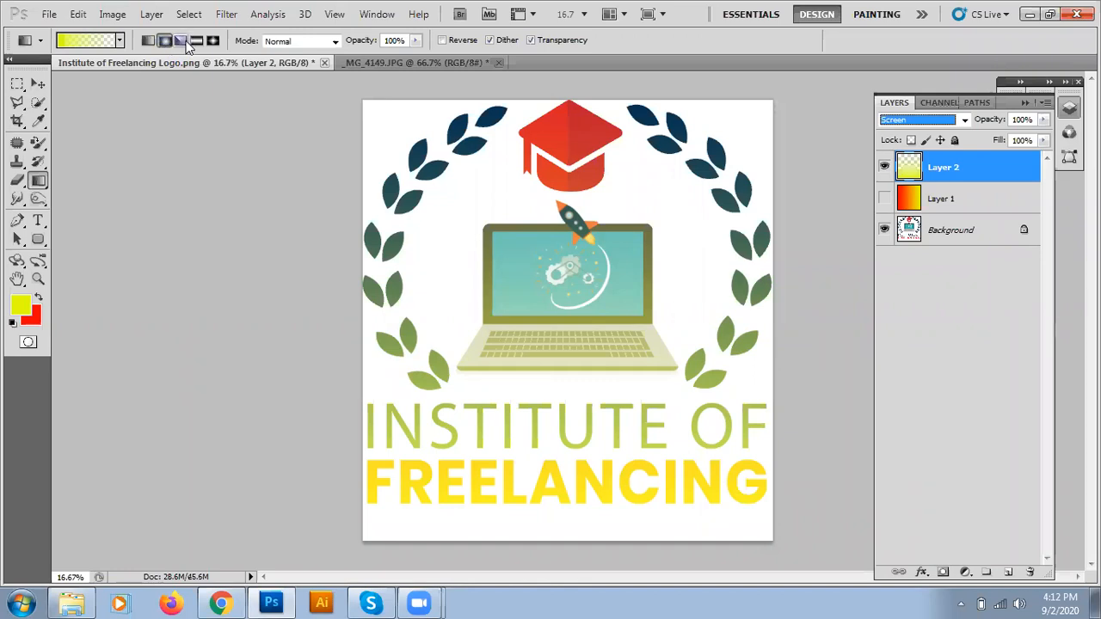
pyautogui.click(187, 45)
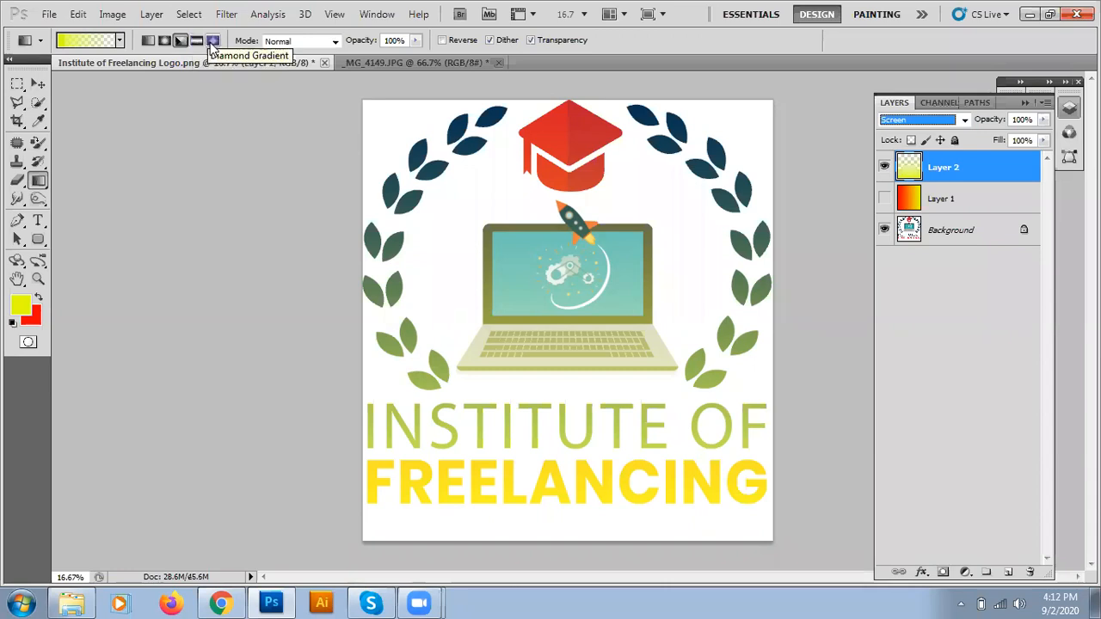
pyautogui.click(166, 43)
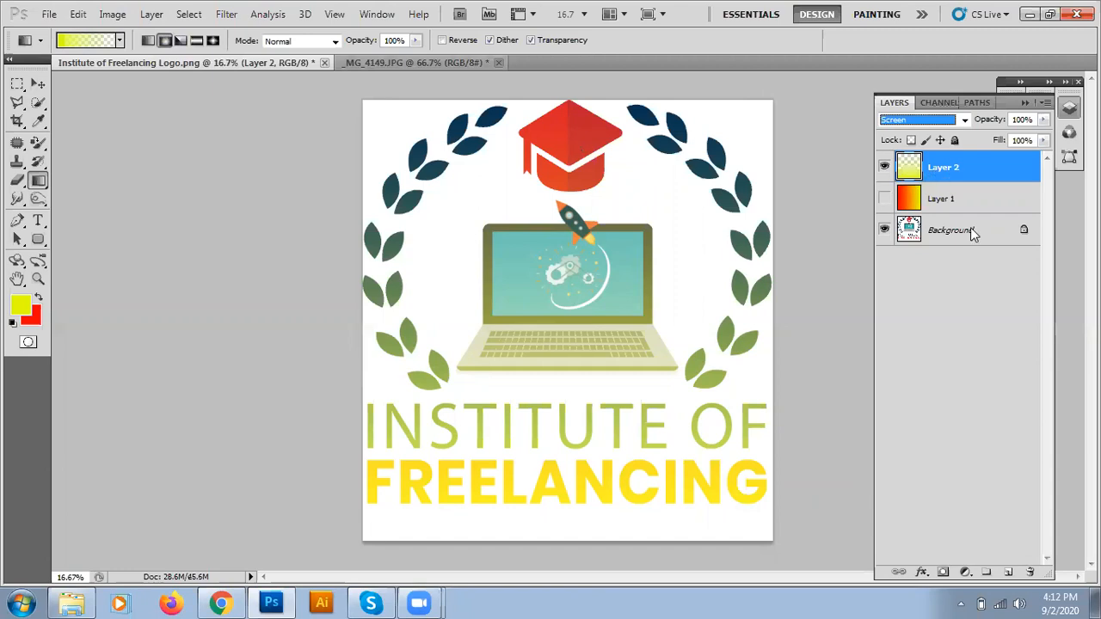
pyautogui.moveTo(992, 563); pyautogui.dragTo(1009, 572)
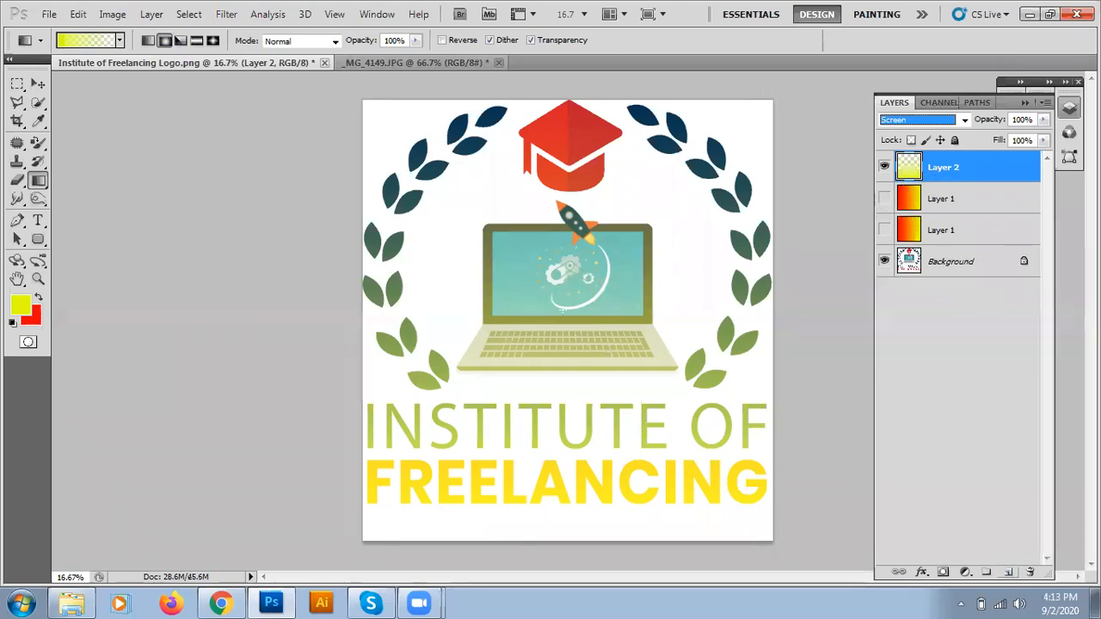
pyautogui.moveTo(642, 399); pyautogui.dragTo(753, 520)
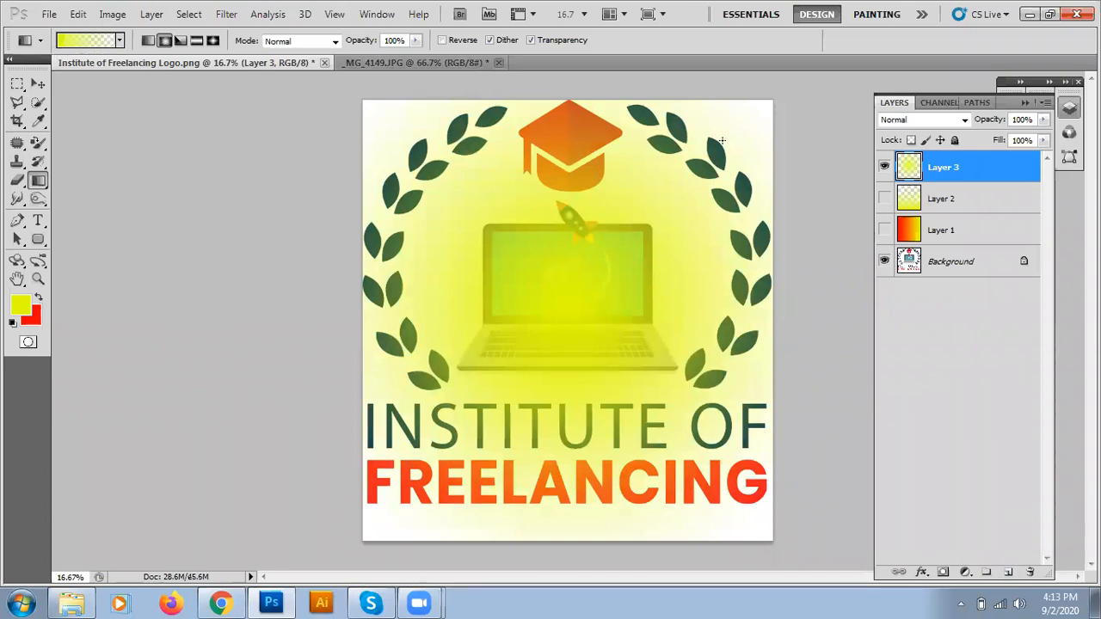
# Convert the Background to a regular layer named Layer 0, move Layer 3 beneath it, and select Layer 0
pyautogui.doubleClick(972, 260)
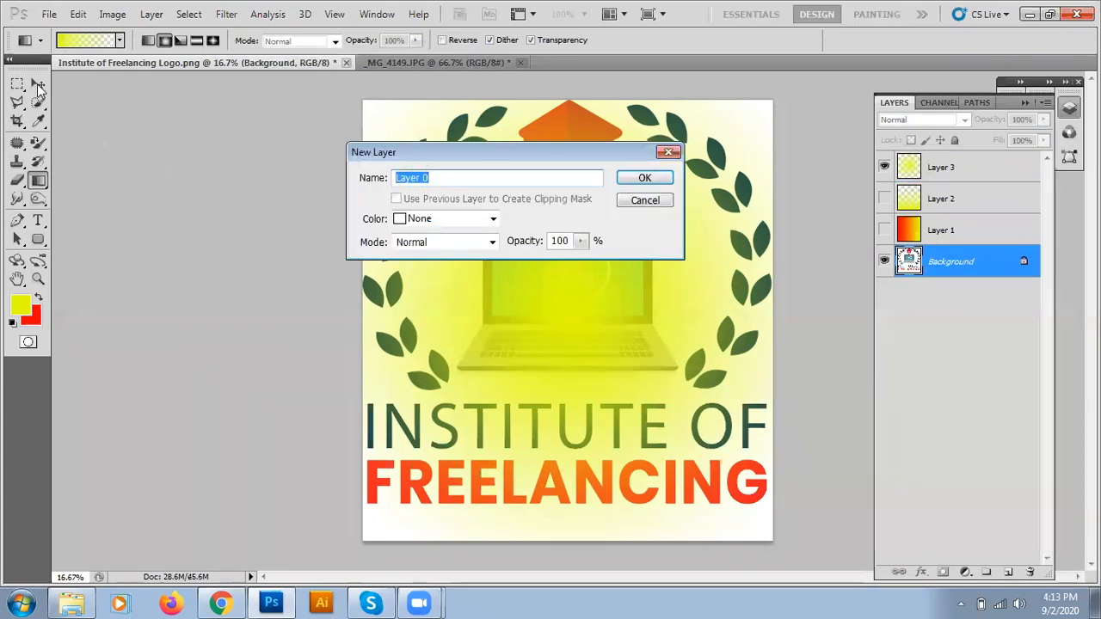
pyautogui.press('Return')
pyautogui.press('v')
pyautogui.moveTo(969, 258); pyautogui.dragTo(965, 297)
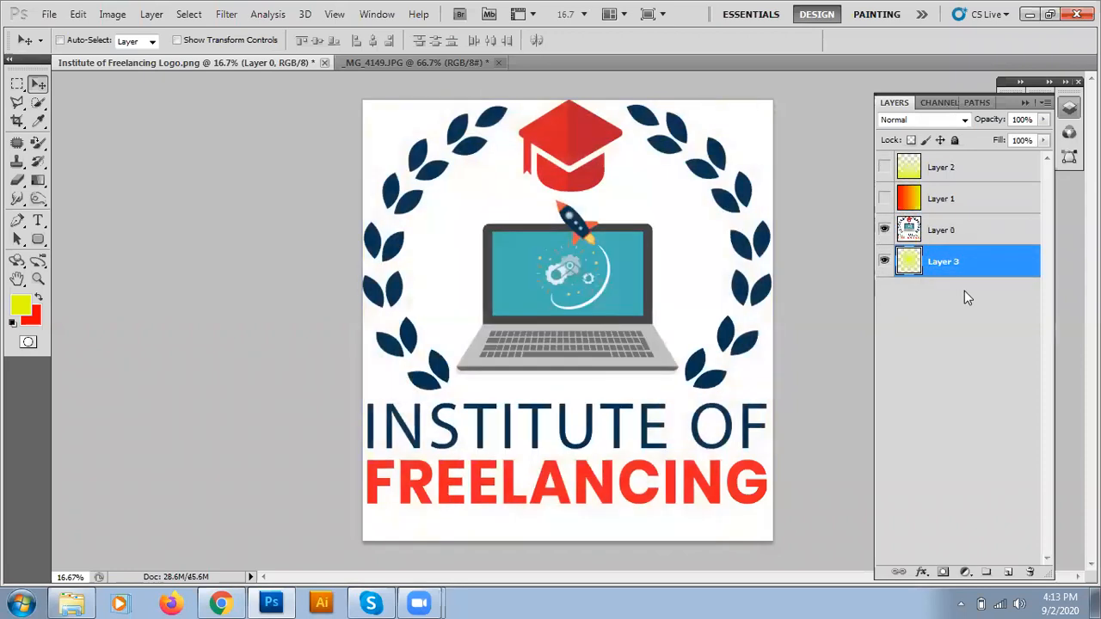
pyautogui.click(935, 232)
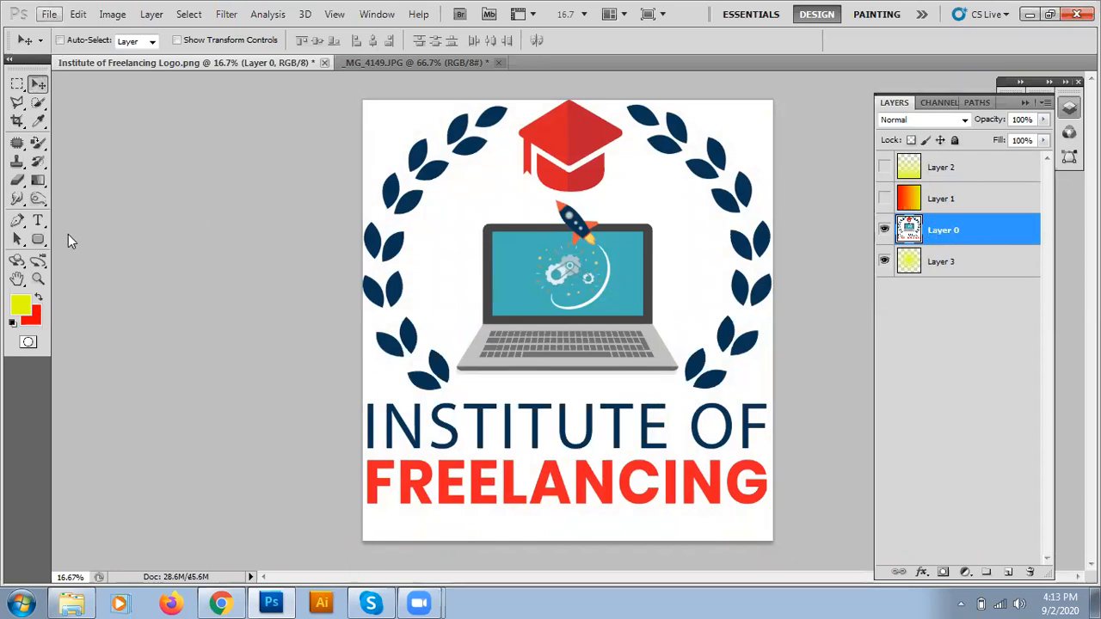
# Browse the D: and E: drives for another logo file to open
pyautogui.hotkey('alt', 'f')
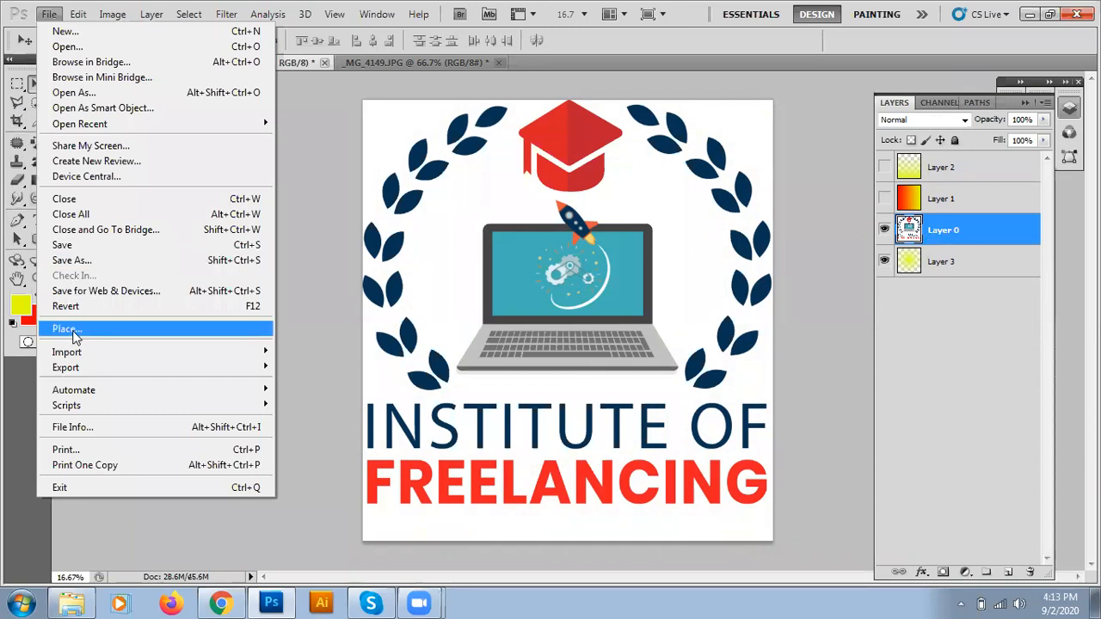
pyautogui.click(78, 48)
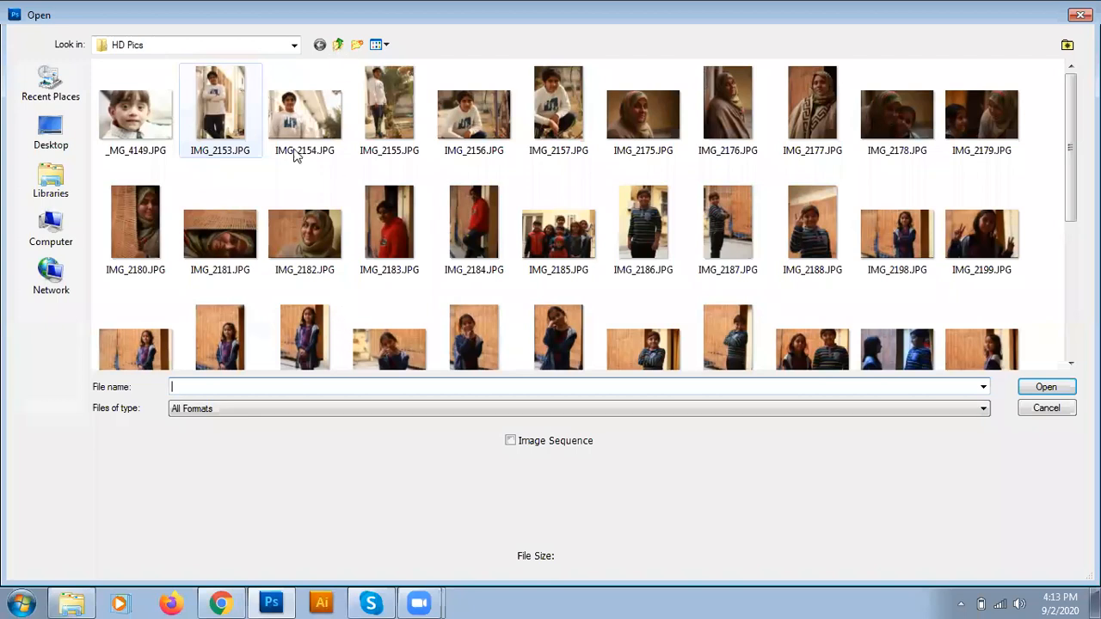
pyautogui.click(337, 45)
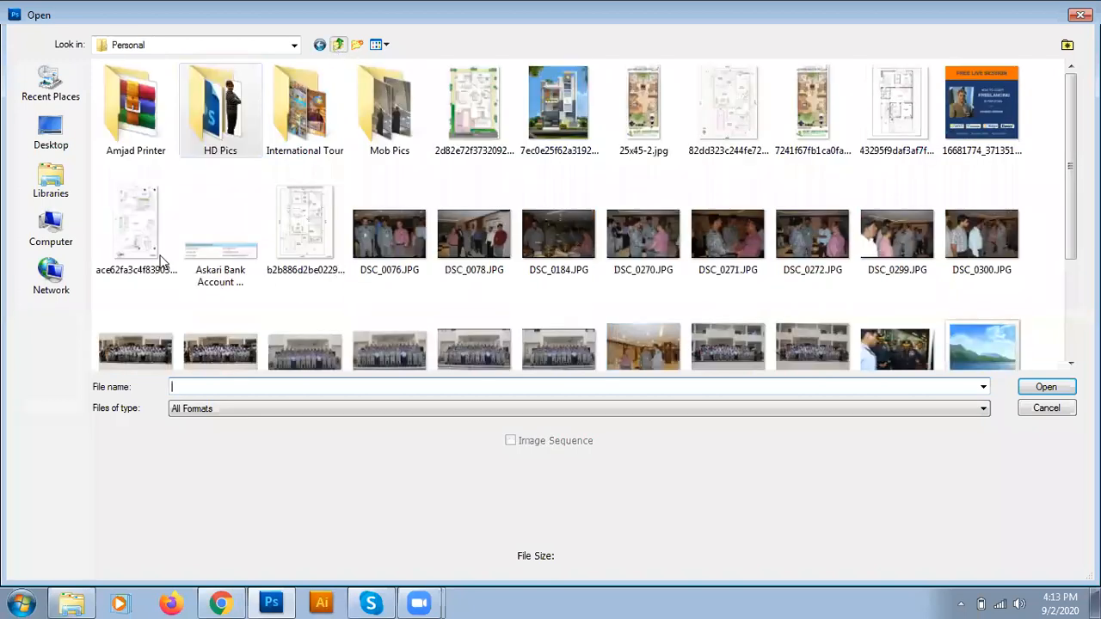
pyautogui.press('BackSpace')
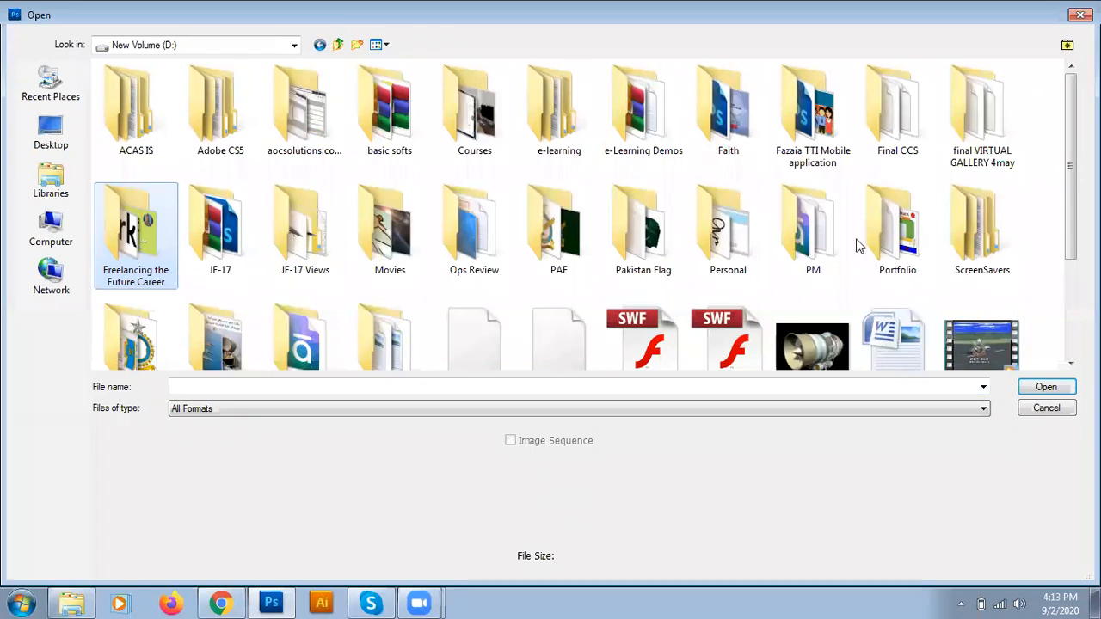
pyautogui.scroll(-3, 496, 295)
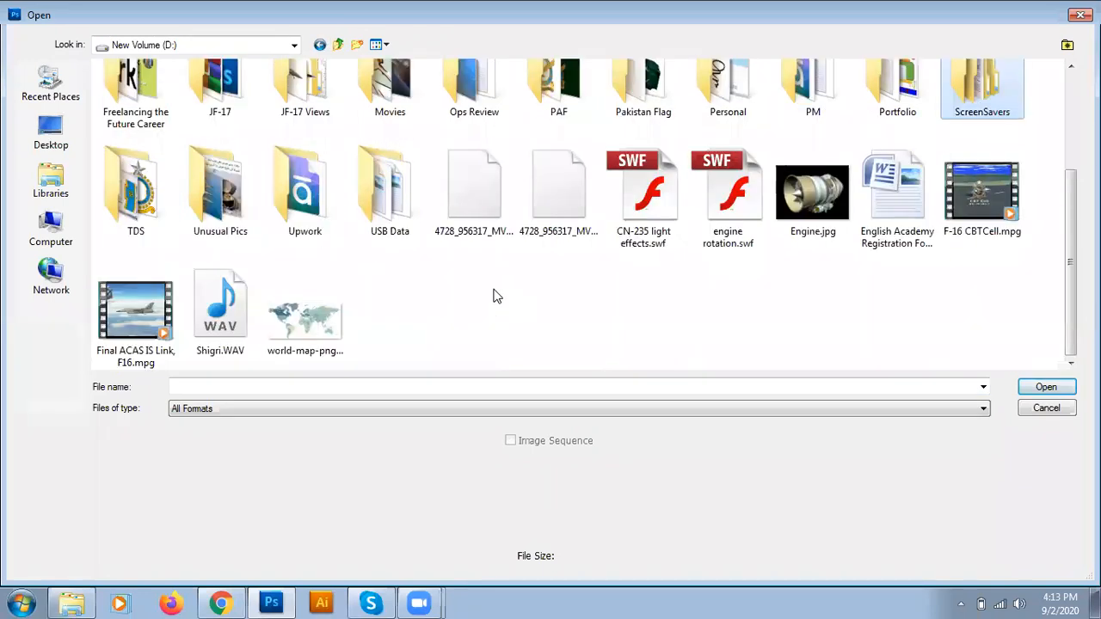
pyautogui.click(66, 245)
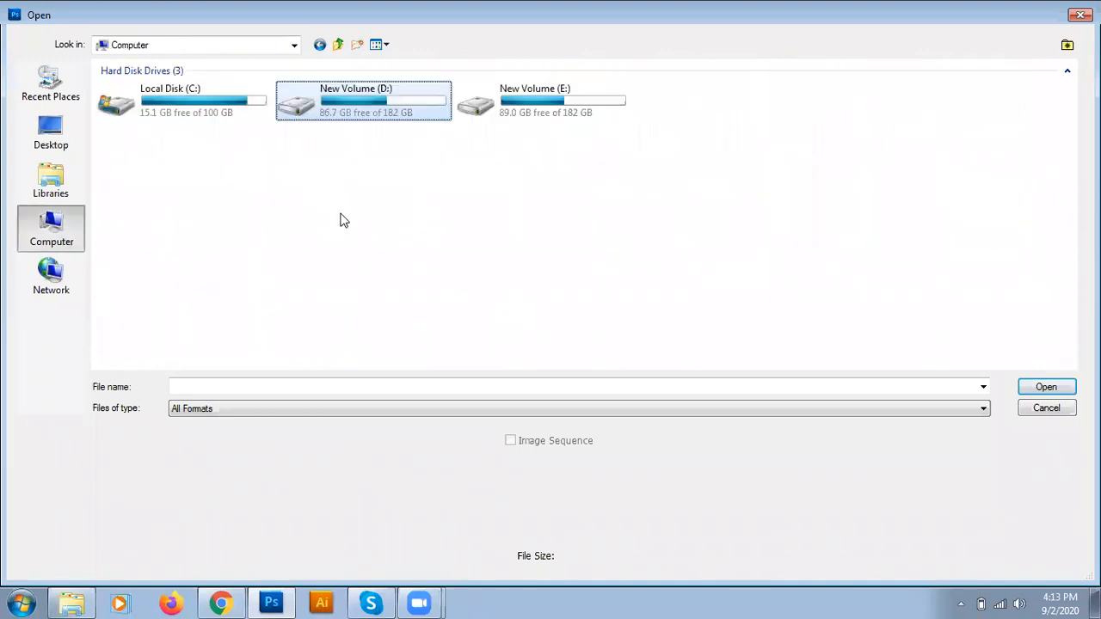
pyautogui.doubleClick(524, 112)
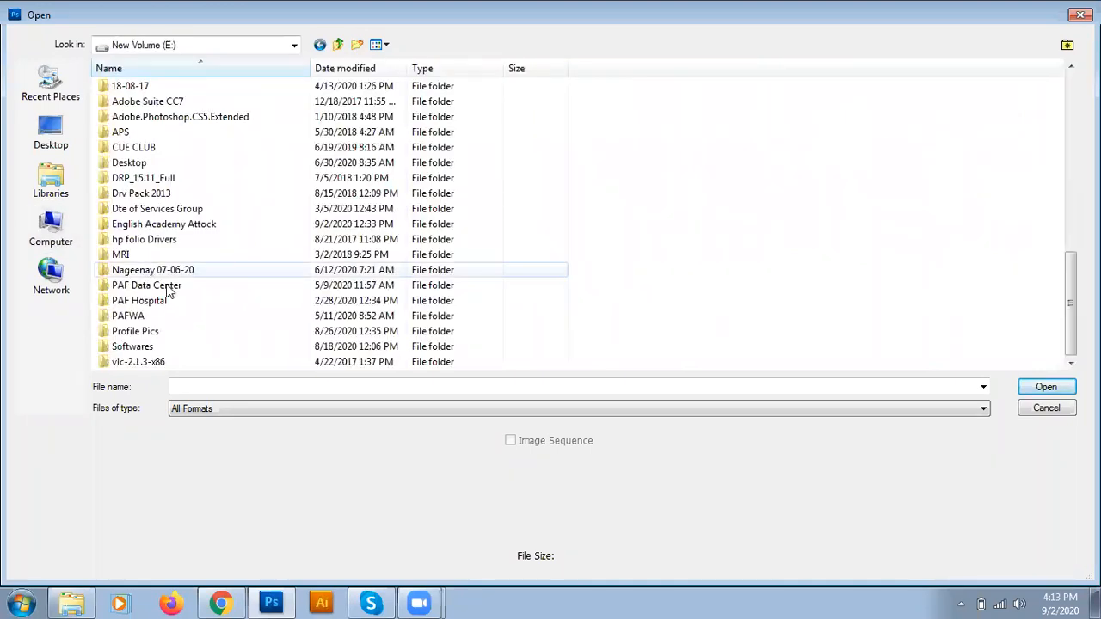
pyautogui.press('i')
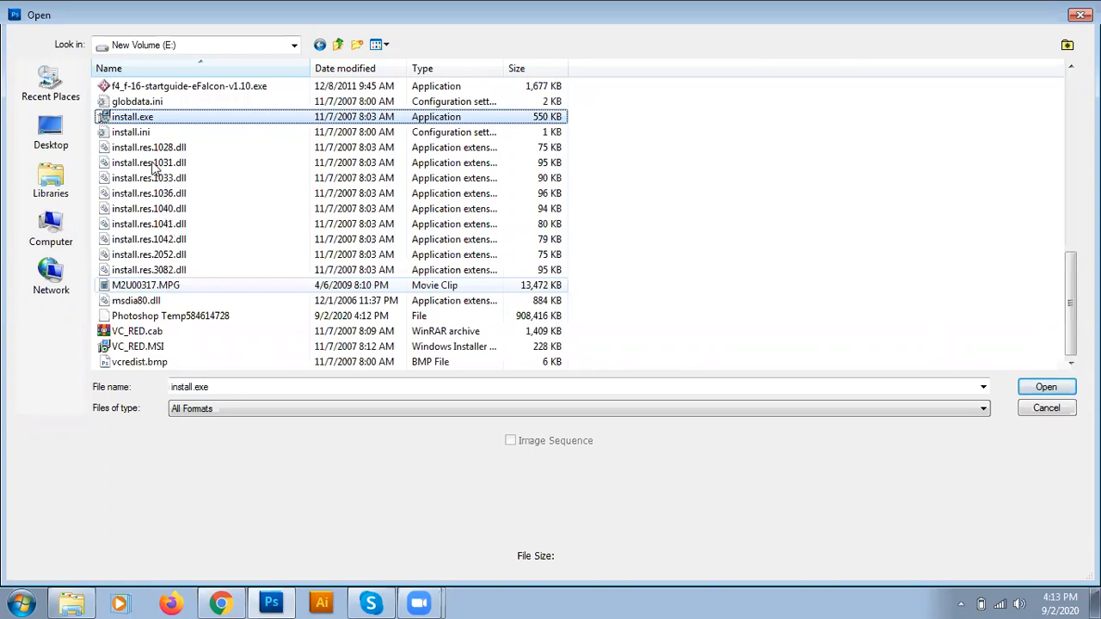
pyautogui.click(160, 192)
pyautogui.scroll(10, 161, 171)
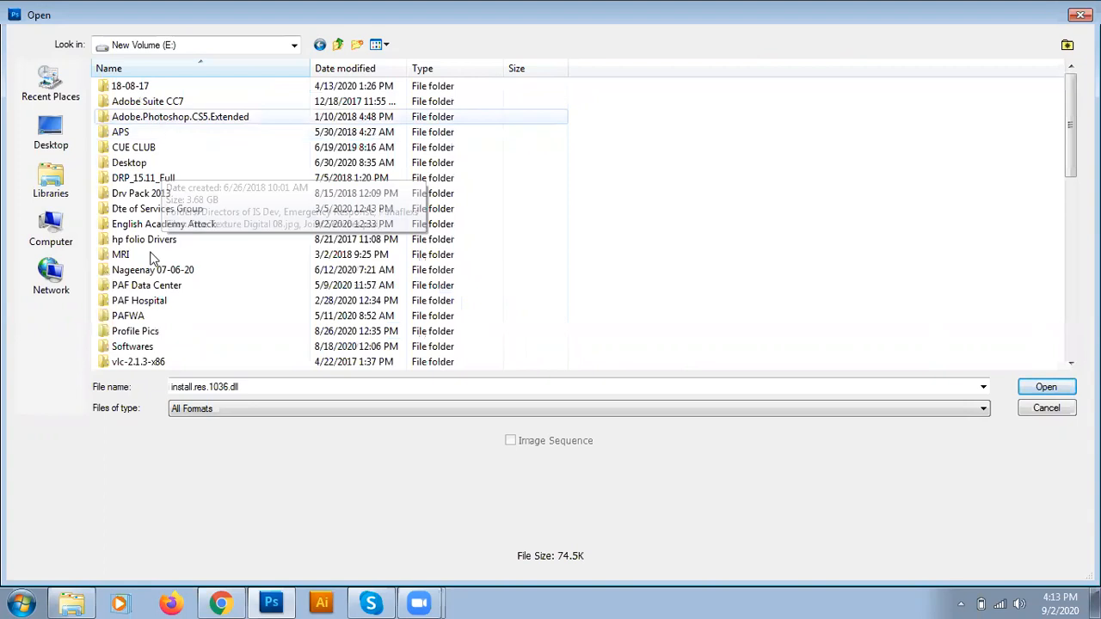
pyautogui.click(50, 131)
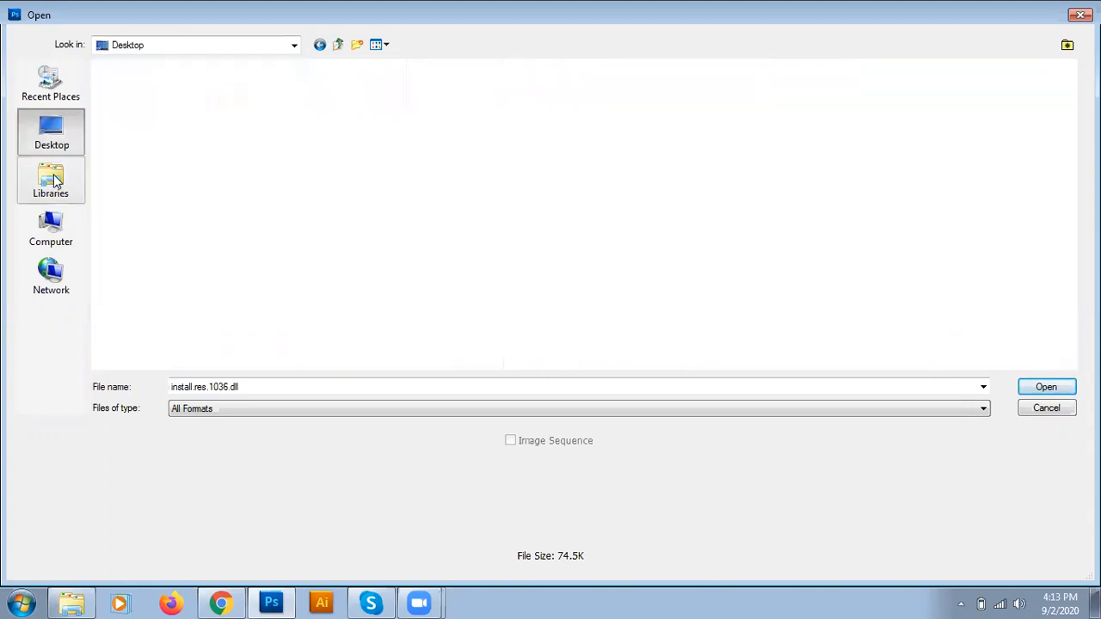
pyautogui.click(50, 179)
pyautogui.click(52, 229)
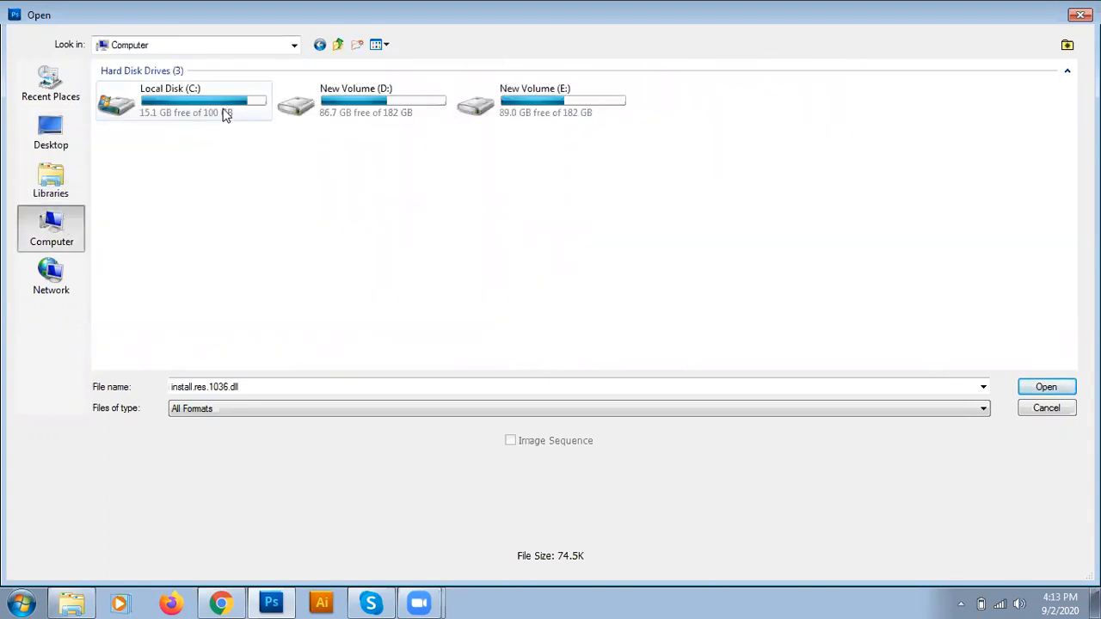
# Open Institute of Freelancing sLogo-01-01-01 copy.JPG from the Institute of Freelancing folder inside Freelancing the Future Career, and close it
pyautogui.click(303, 234)
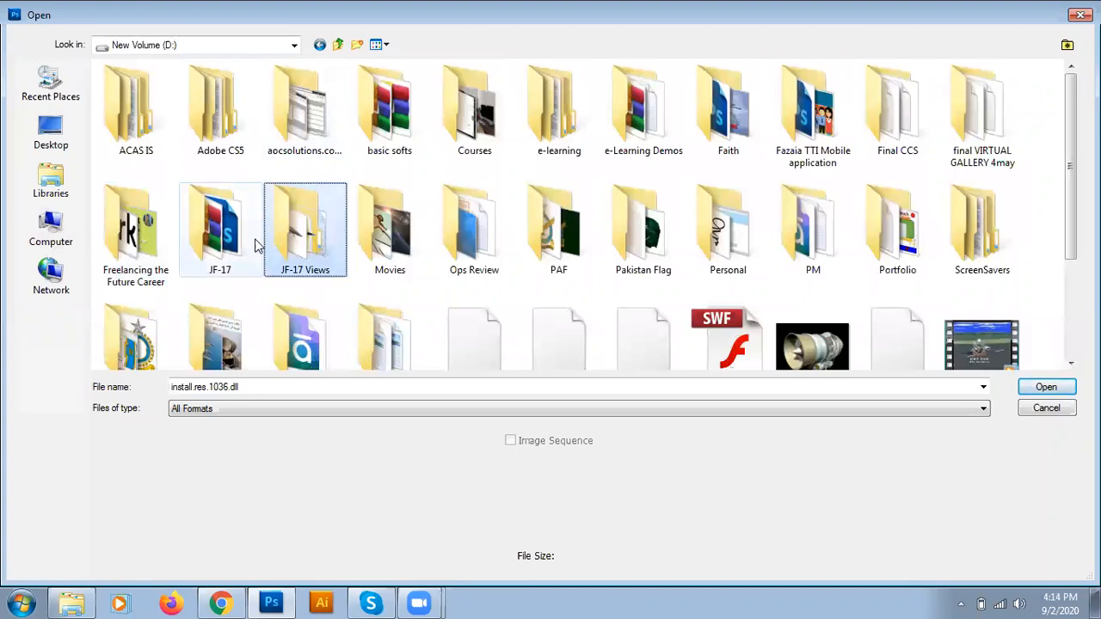
pyautogui.doubleClick(151, 241)
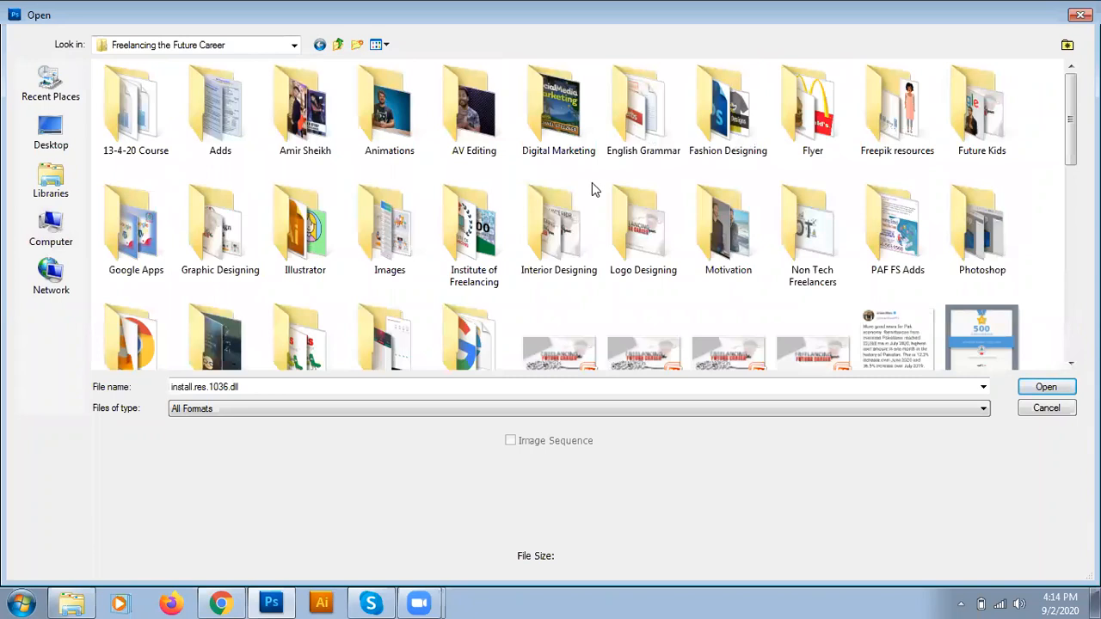
pyautogui.doubleClick(486, 249)
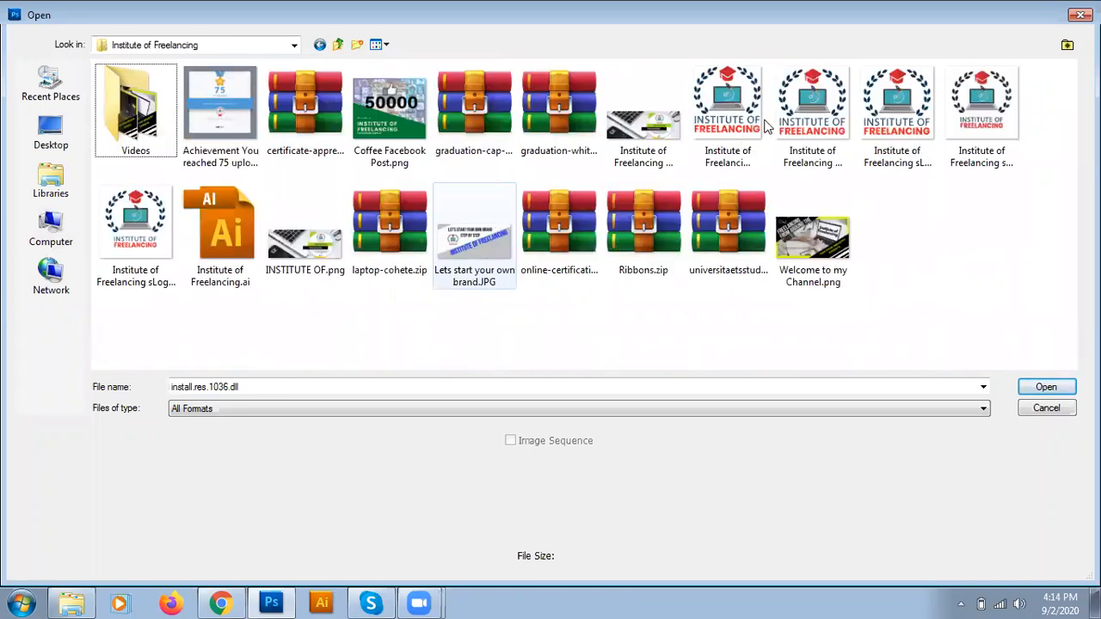
pyautogui.click(979, 112)
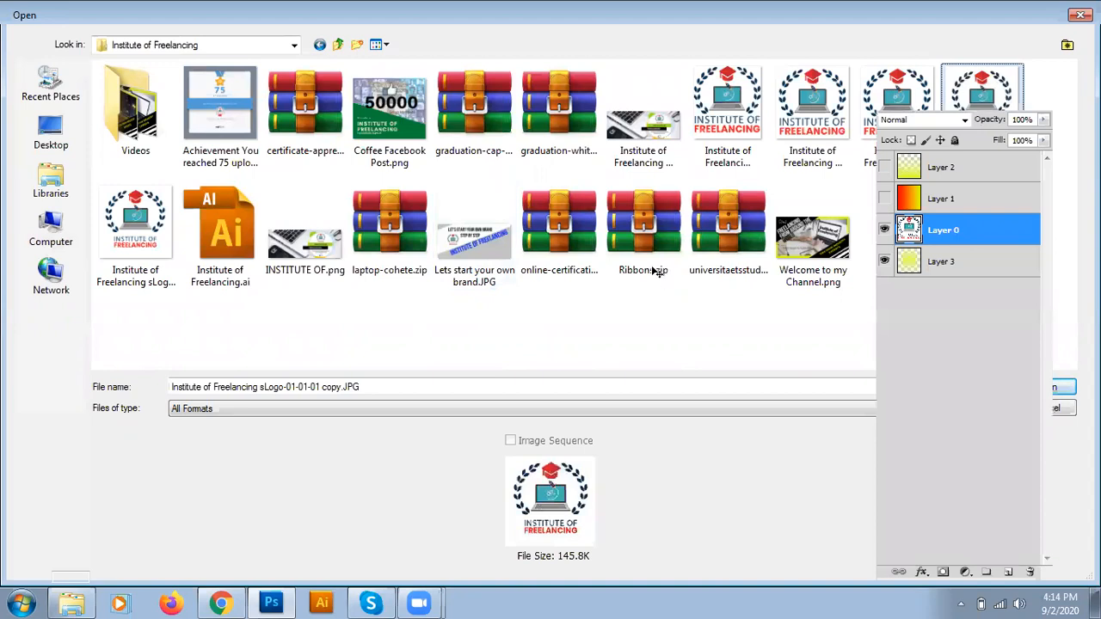
pyautogui.press('Return')
pyautogui.click(806, 63)
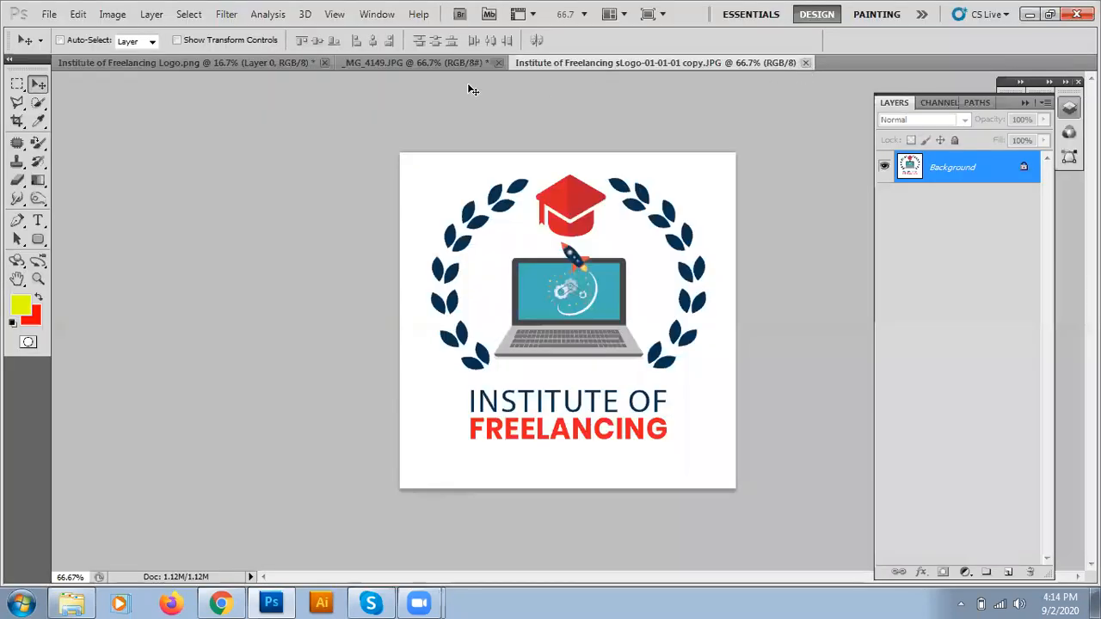
# Open the logo file Institute of Freelancing sLogo-01-01-01.png
pyautogui.hotkey('ctrl', 'o')
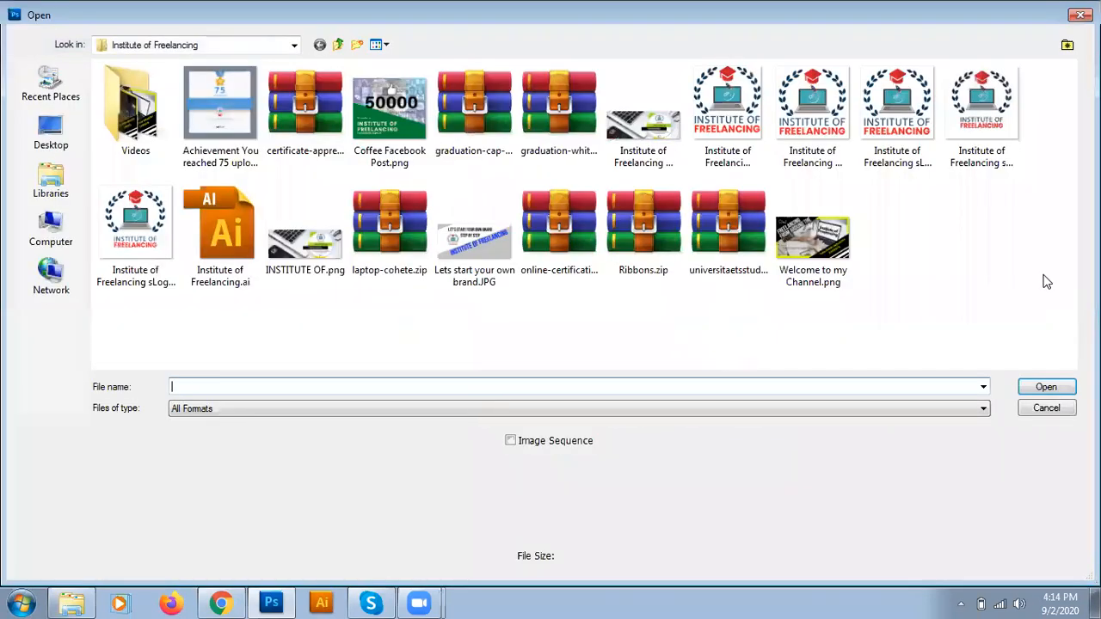
pyautogui.doubleClick(133, 273)
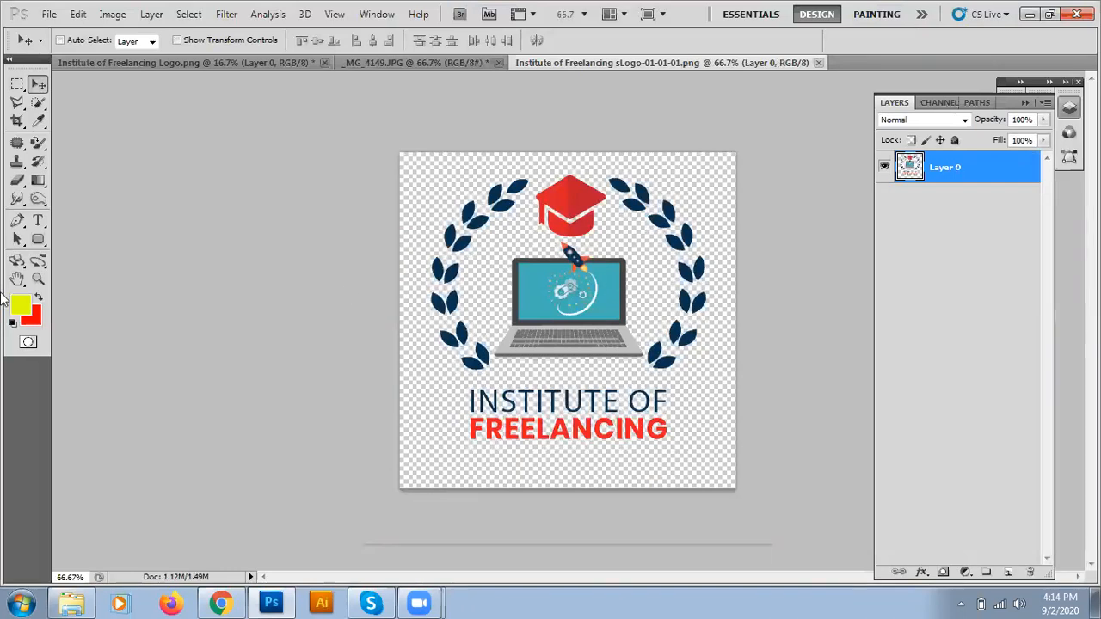
# Add a new layer beneath the logo and draw a yellow-to-transparent radial gradient on it from the laptop to the lower-right canvas corner
pyautogui.click(37, 180)
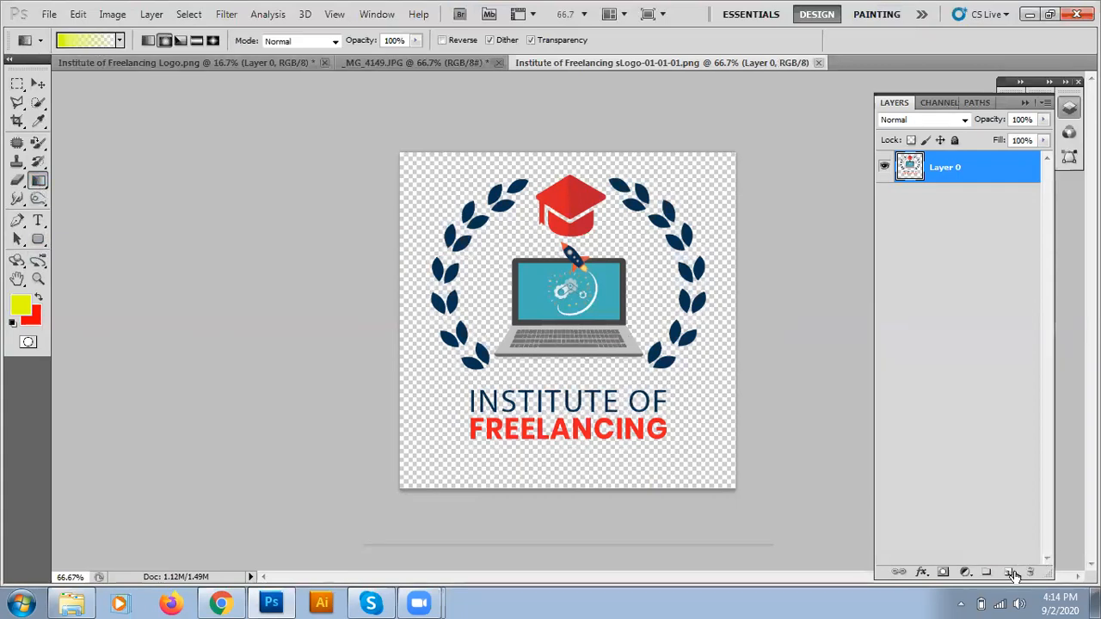
pyautogui.hotkey('ctrl', 'shift', 'alt', 'n')
pyautogui.moveTo(954, 173); pyautogui.dragTo(956, 215)
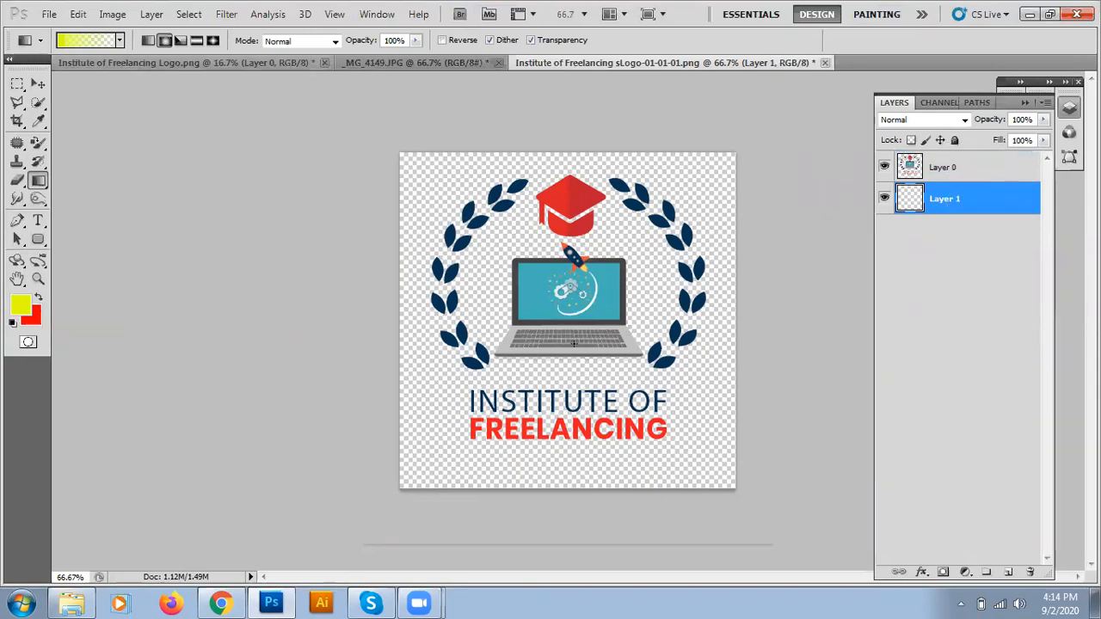
pyautogui.moveTo(568, 288); pyautogui.dragTo(735, 484)
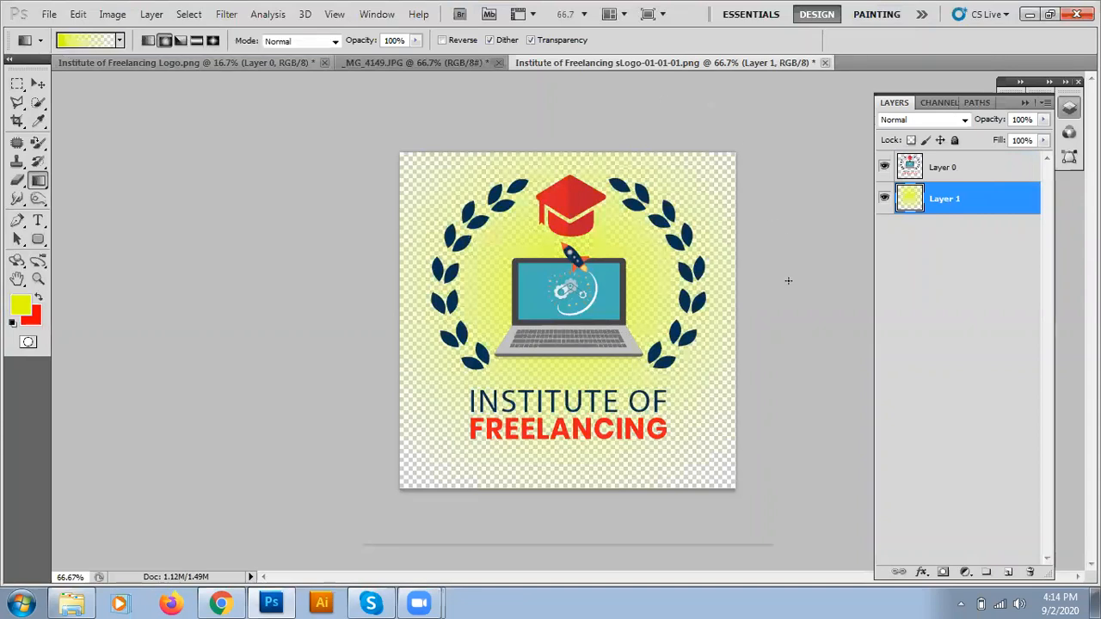
# Draw a Black, White angle gradient on a new layer from the laptop to the lower-right corner, and replace it with one toward the upper-left
pyautogui.click(94, 41)
pyautogui.click(157, 155)
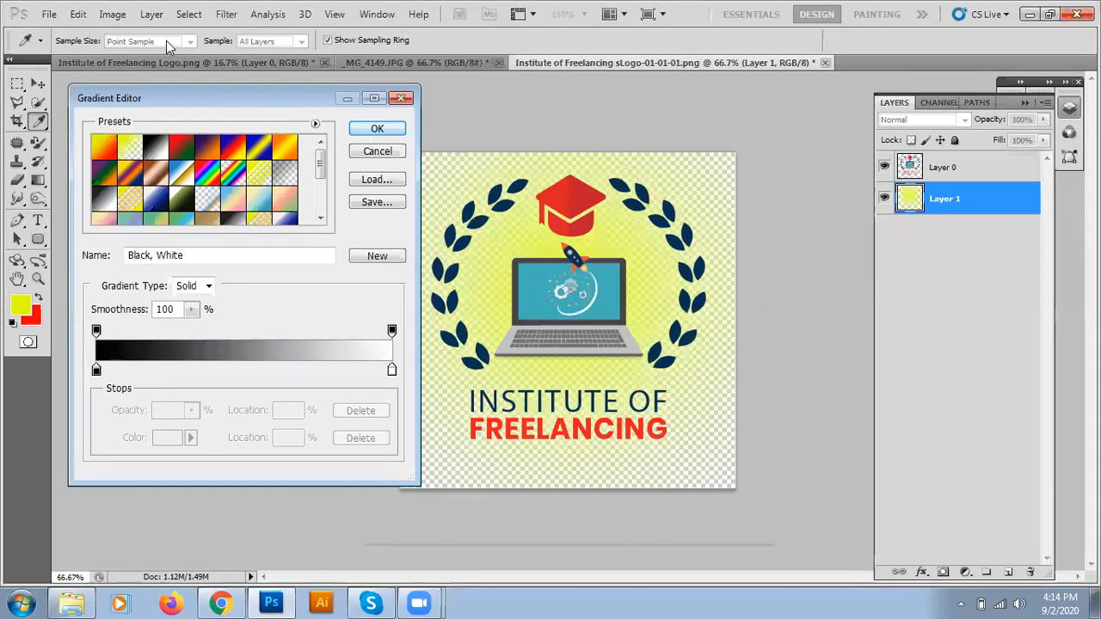
pyautogui.press('Return')
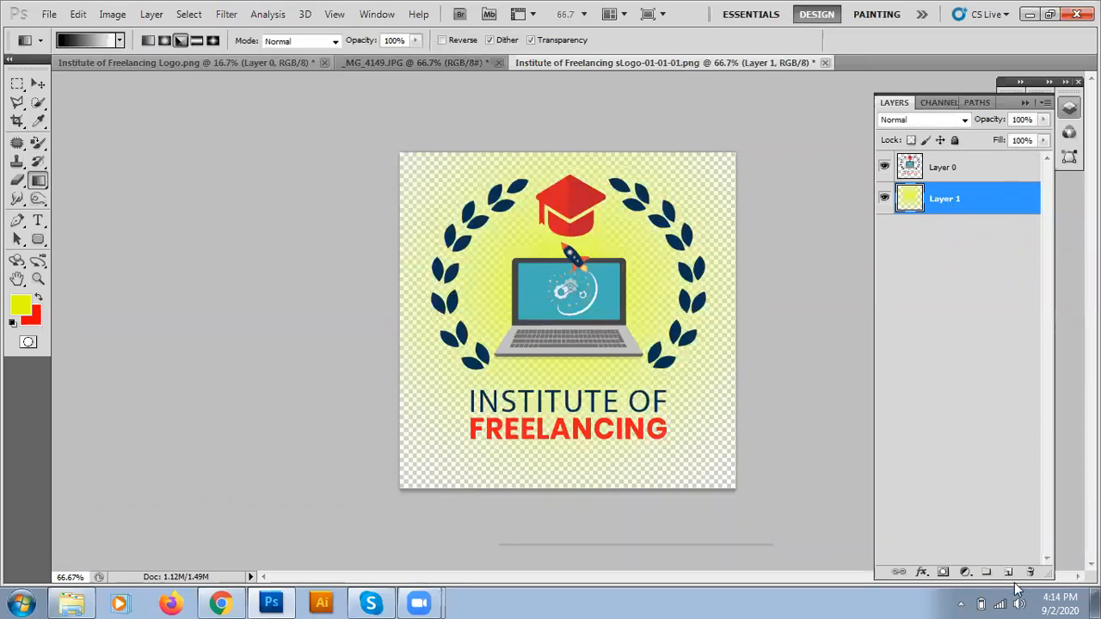
pyautogui.hotkey('ctrl', 'shift', 'alt', 'n')
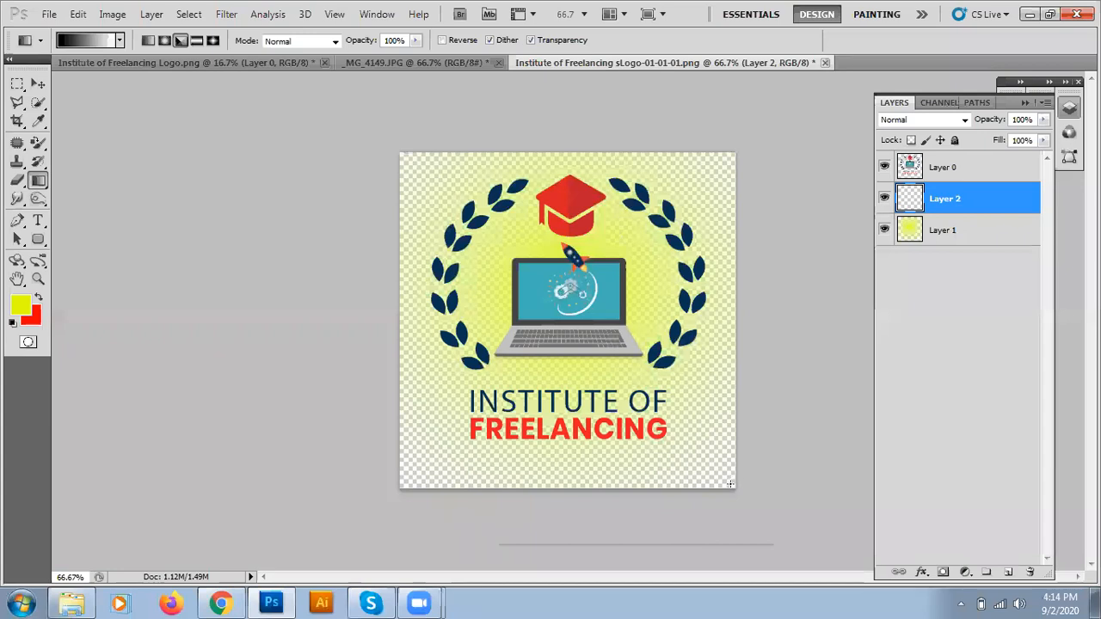
pyautogui.moveTo(729, 484); pyautogui.dragTo(731, 484)
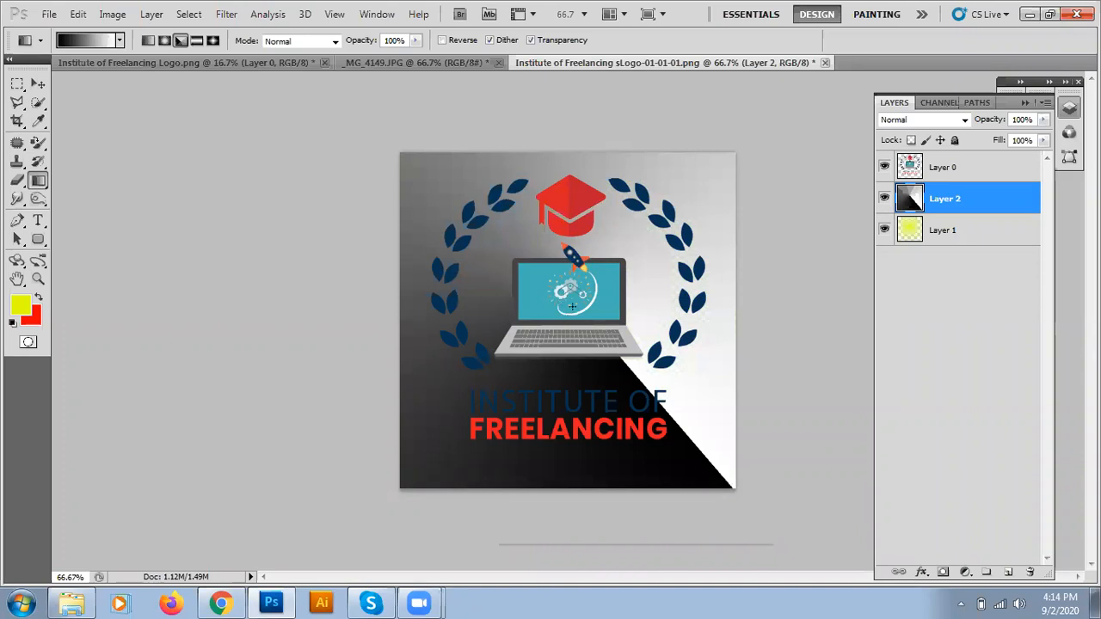
pyautogui.moveTo(408, 151); pyautogui.dragTo(525, 266)
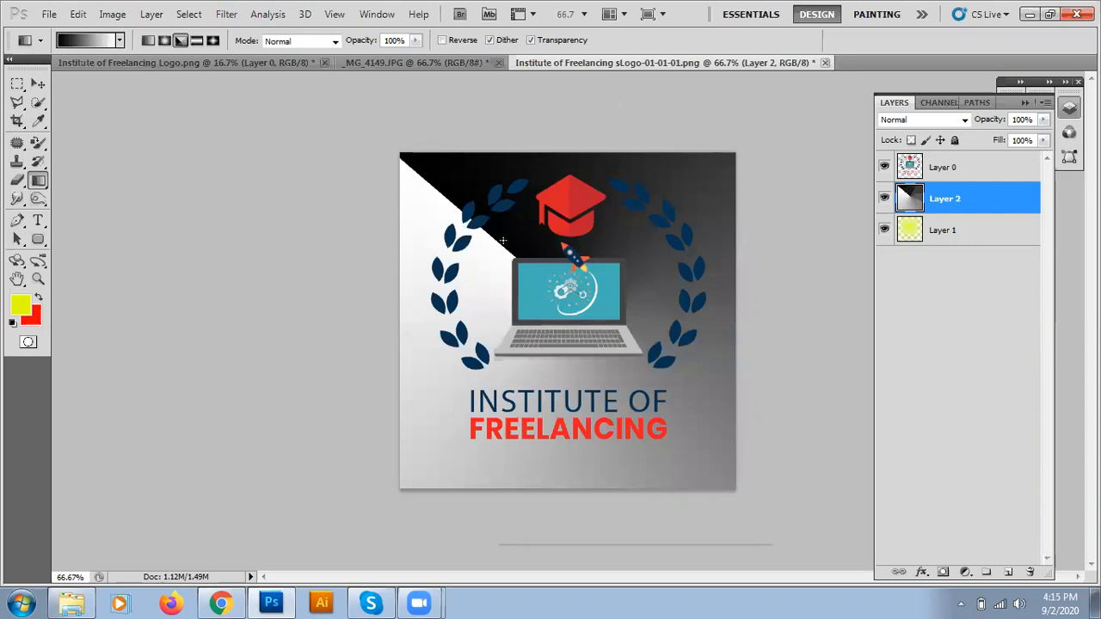
# Add a new layer, hide the two earlier gradient layers, and draw a Black, White reflected gradient from the canvas top edge to the bottom
pyautogui.click(195, 42)
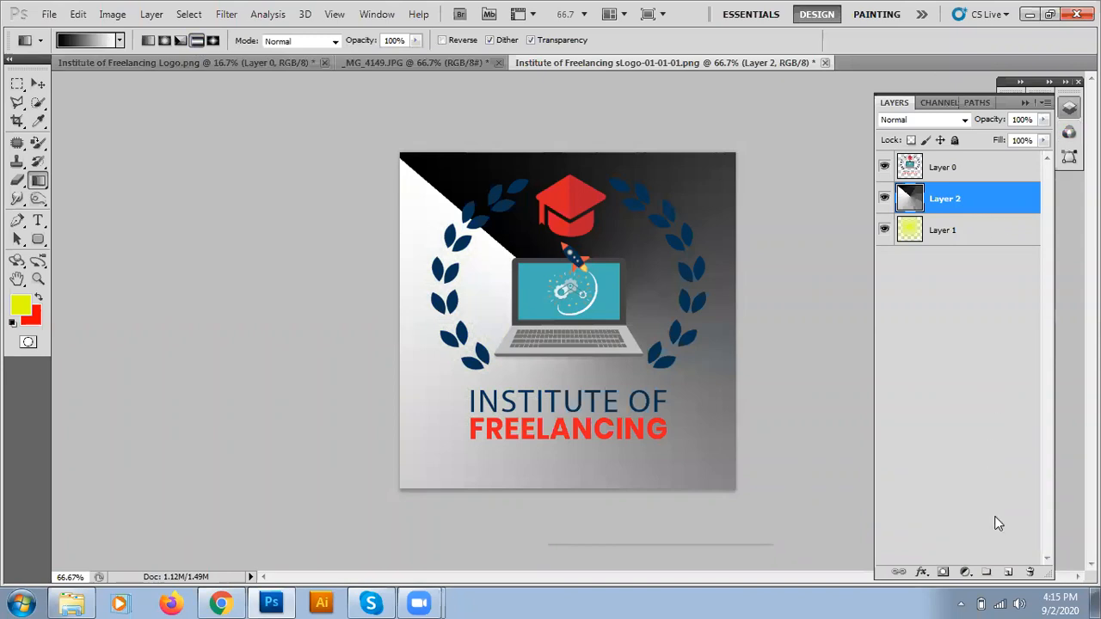
pyautogui.click(1008, 572)
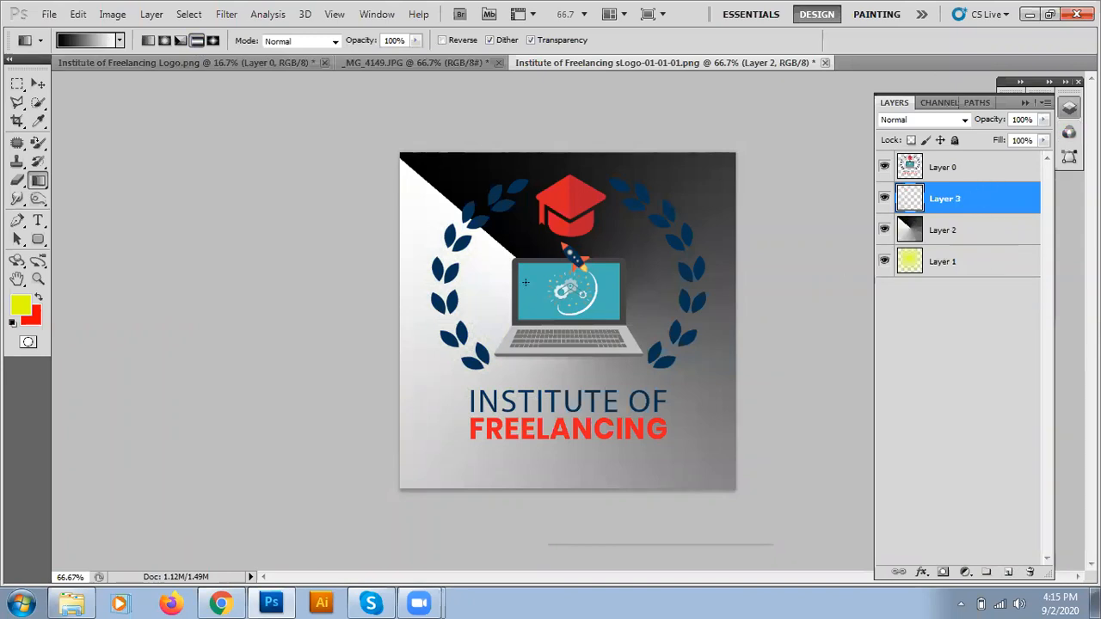
pyautogui.click(885, 230)
pyautogui.click(885, 262)
pyautogui.moveTo(567, 159); pyautogui.dragTo(579, 482)
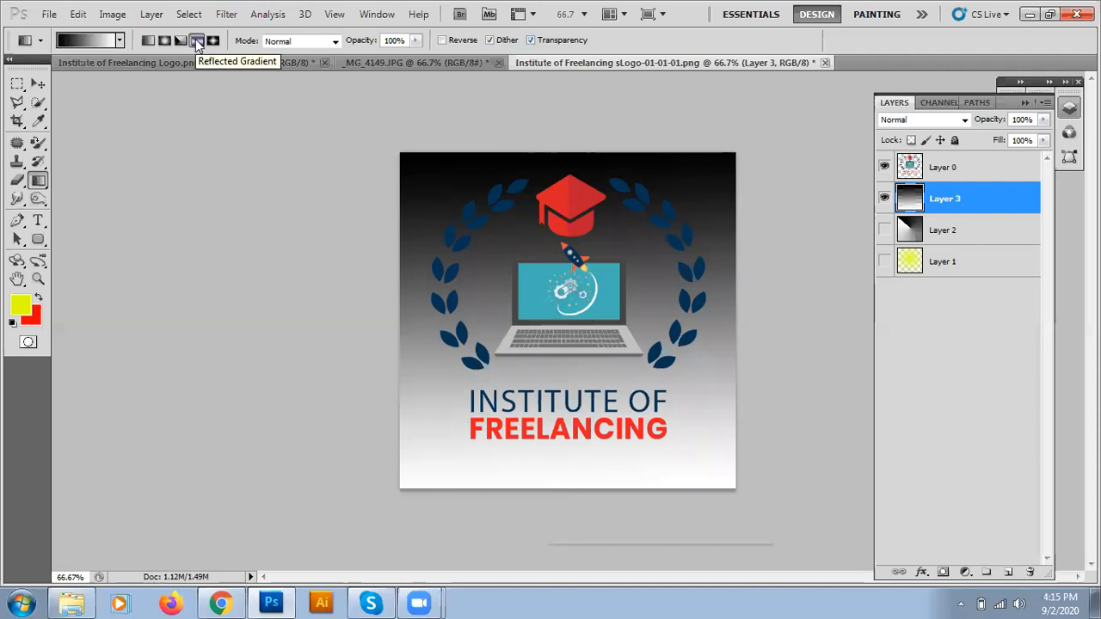
# Choose the Violet, Orange preset and redraw the reflected gradient on Layer 3 from the canvas top edge to the bottom
pyautogui.click(100, 40)
pyautogui.click(211, 153)
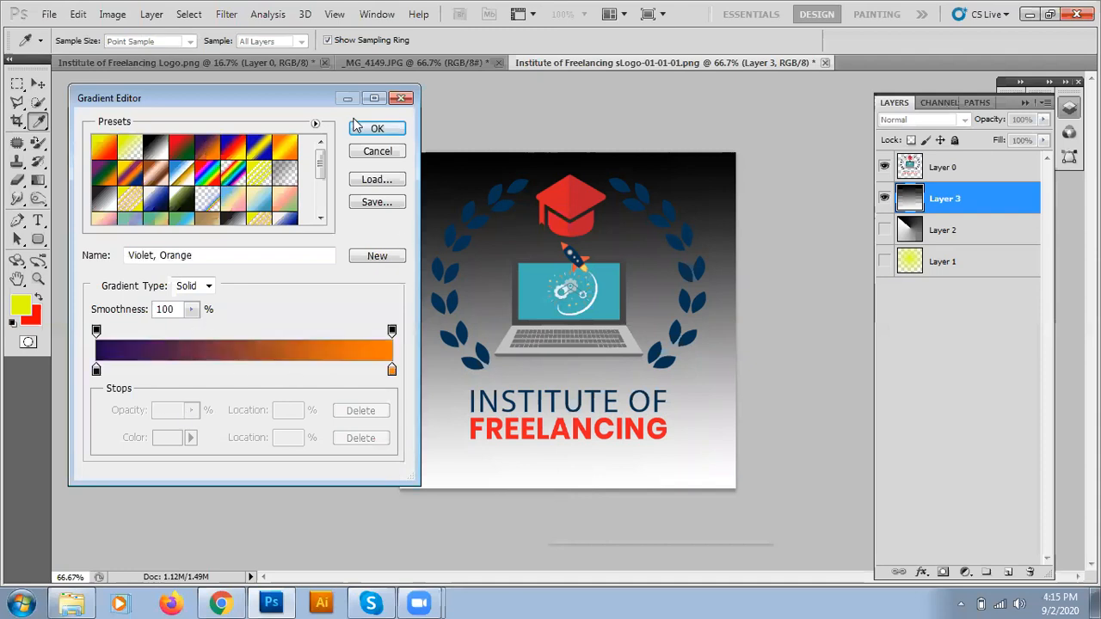
pyautogui.click(357, 128)
pyautogui.moveTo(573, 158); pyautogui.dragTo(580, 485)
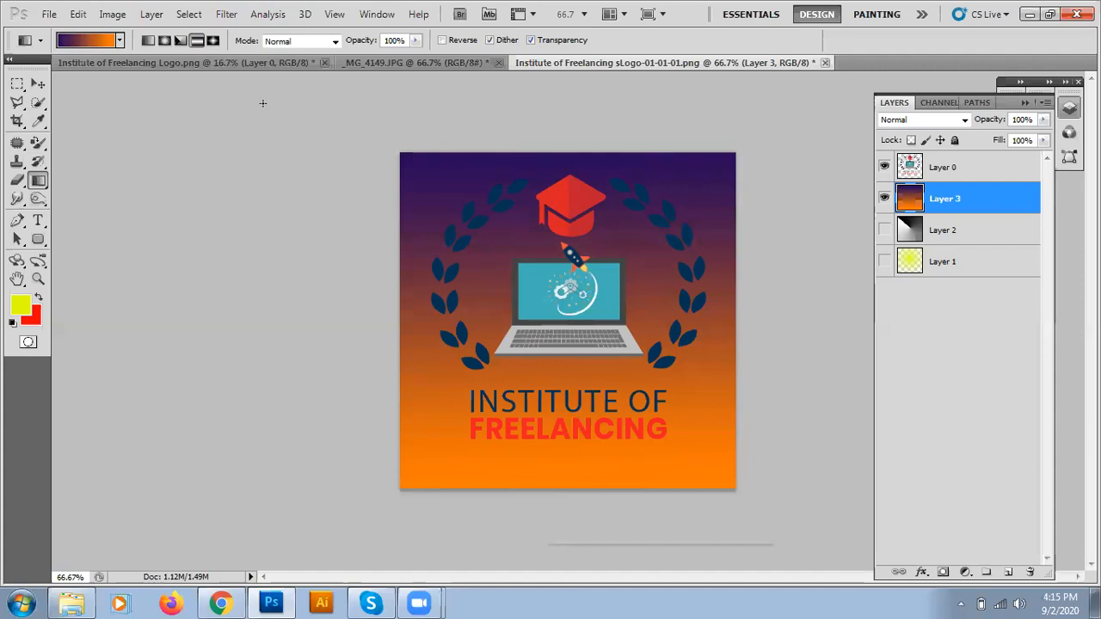
# Edit the Violet, Orange gradient so that its orange end color stop is yellow
pyautogui.click(88, 40)
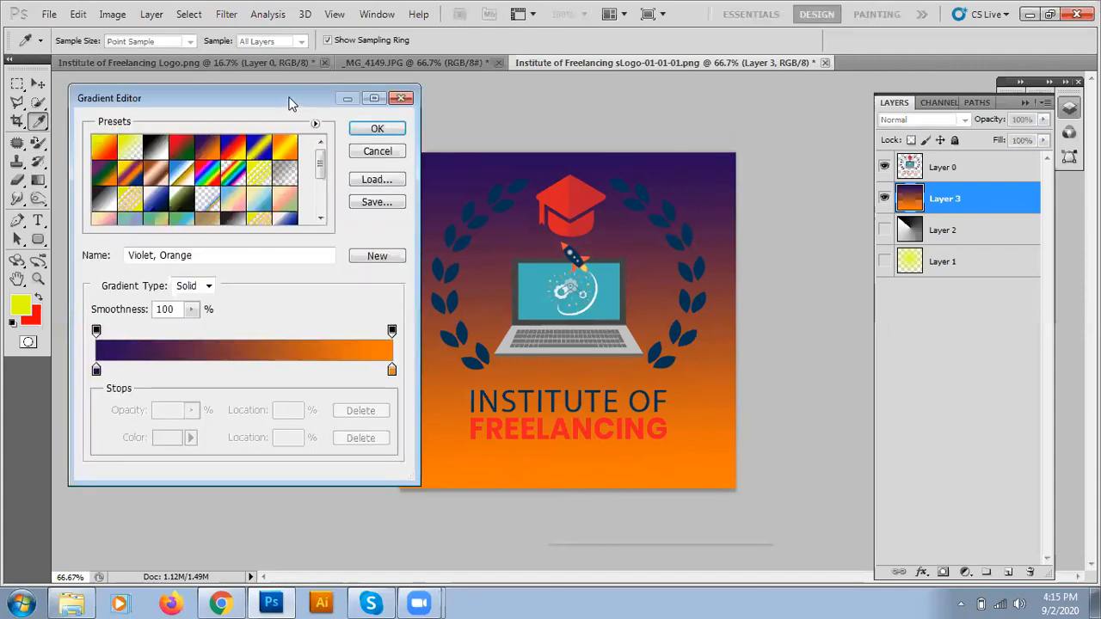
pyautogui.moveTo(293, 104); pyautogui.dragTo(678, 101)
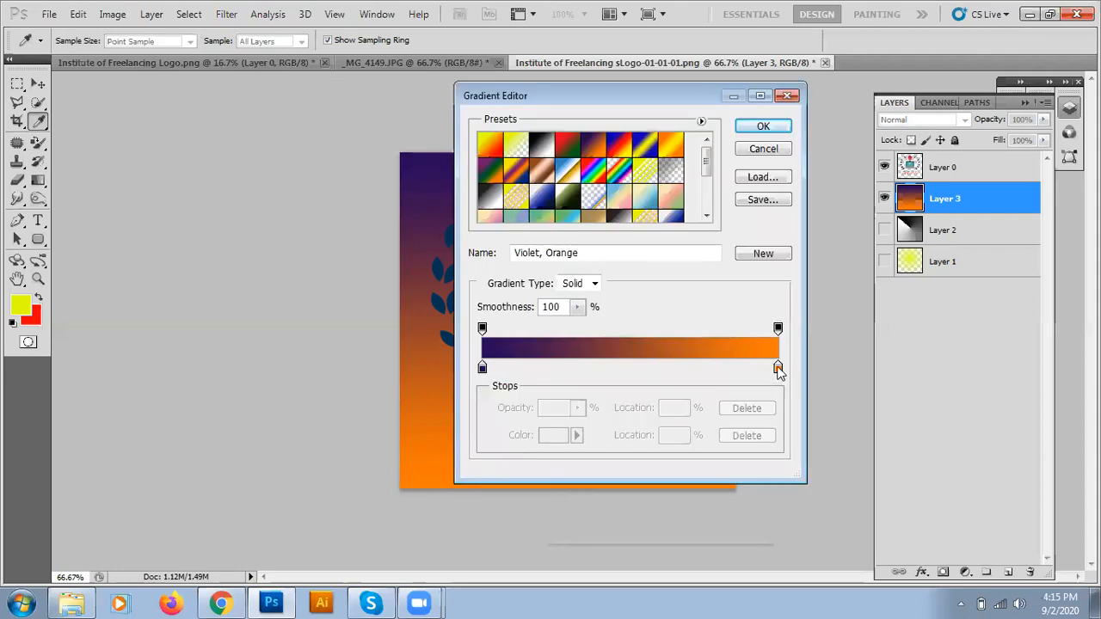
pyautogui.click(777, 368)
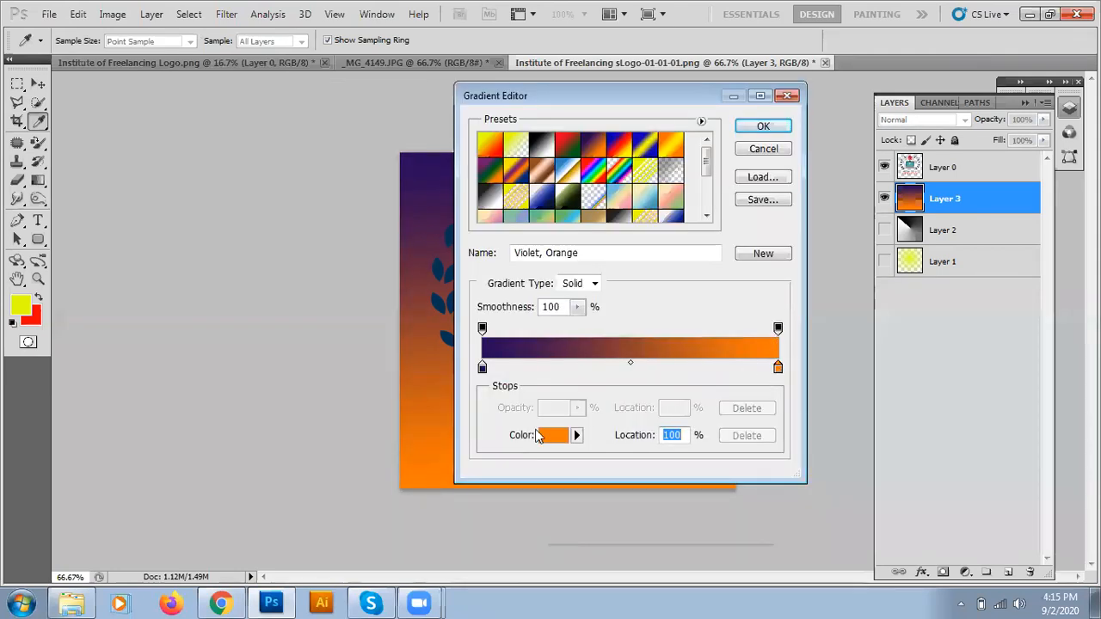
pyautogui.click(781, 343)
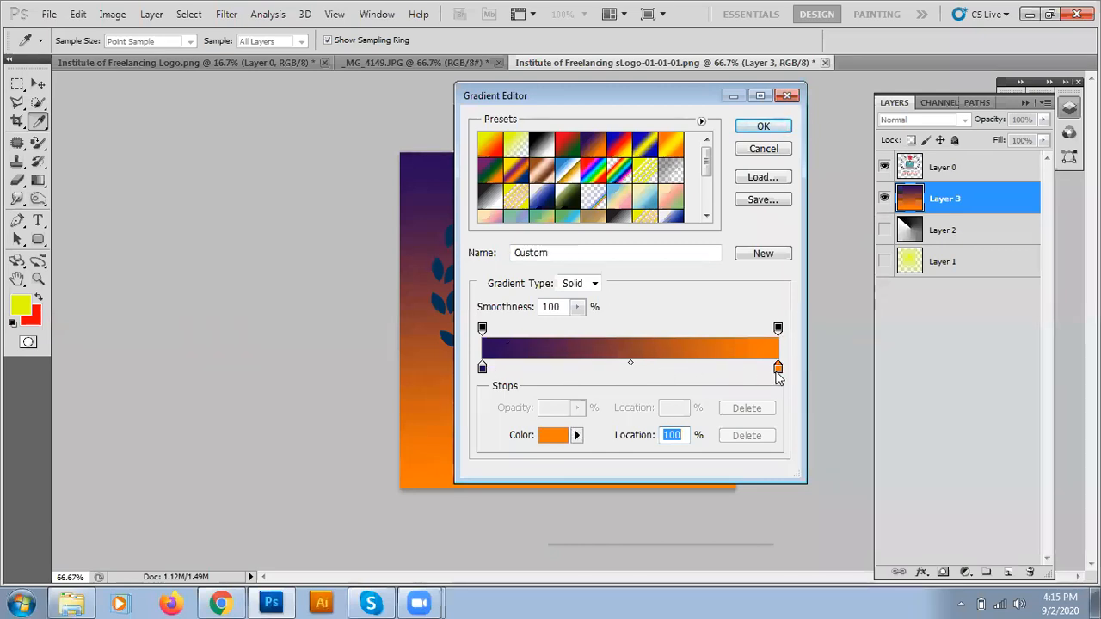
pyautogui.moveTo(779, 372)
pyautogui.mouseDown()
pyautogui.moveTo(664, 372)
pyautogui.moveTo(785, 374)
pyautogui.mouseUp()
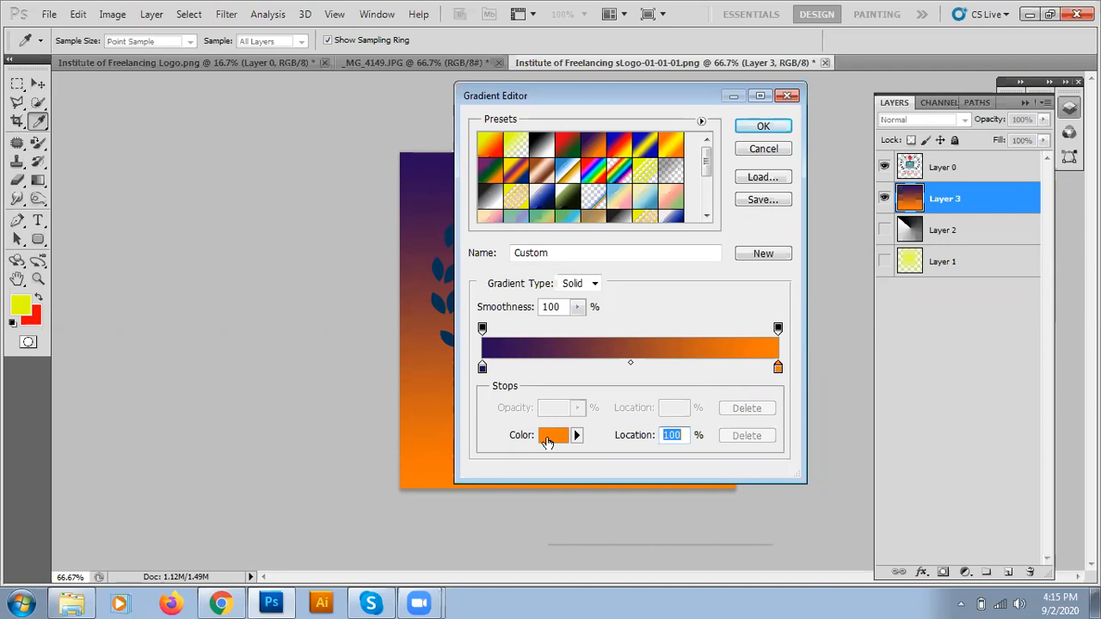
pyautogui.click(555, 442)
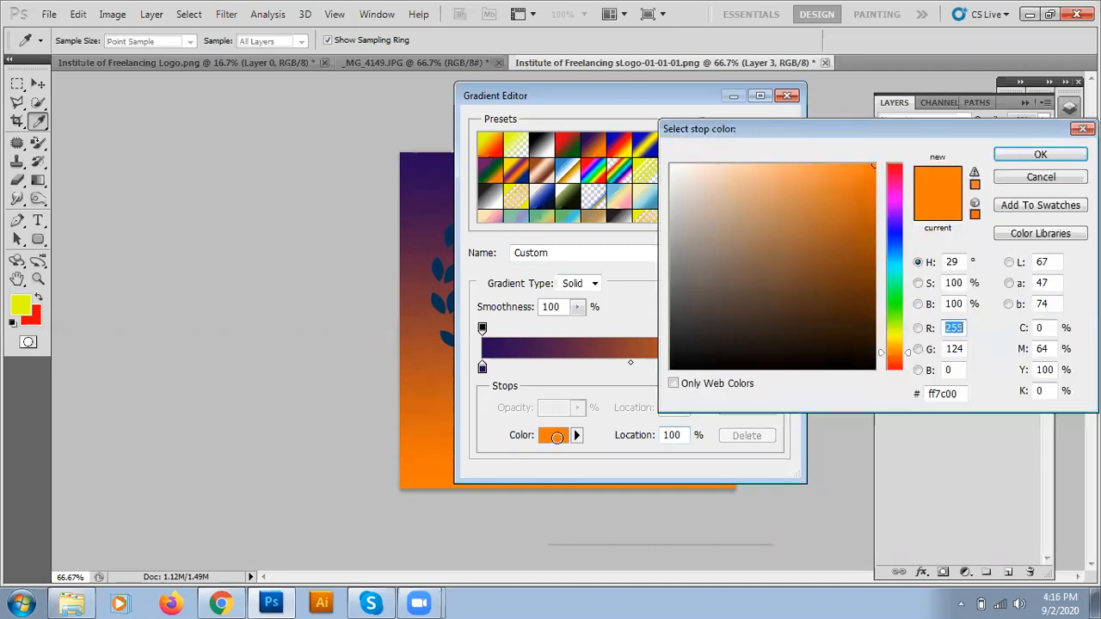
pyautogui.moveTo(905, 353); pyautogui.dragTo(907, 337)
pyautogui.click(1043, 155)
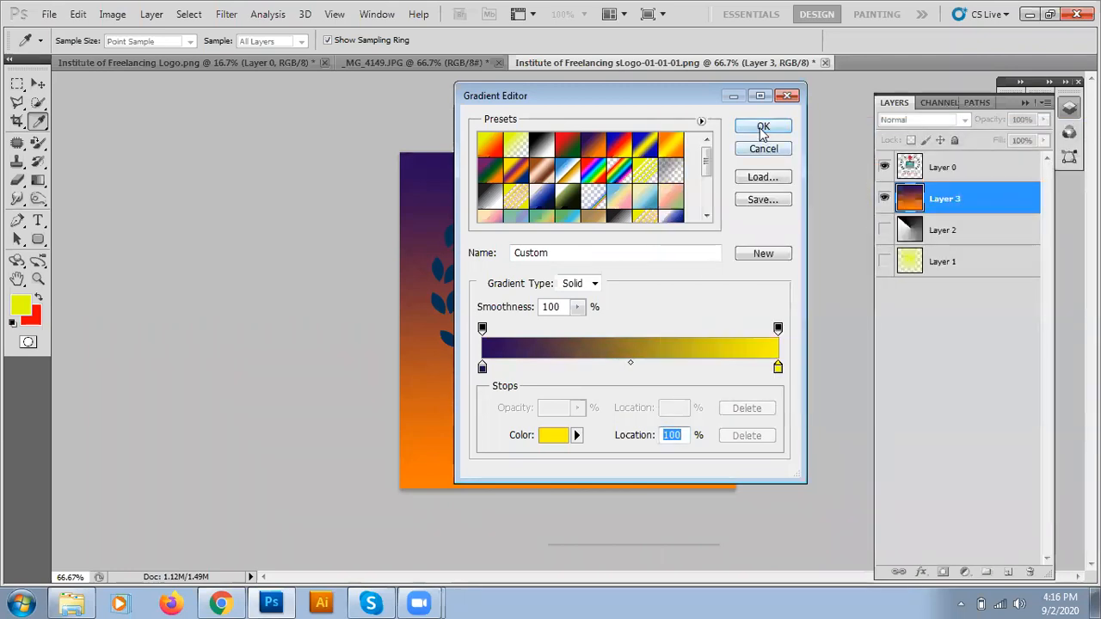
pyautogui.click(764, 126)
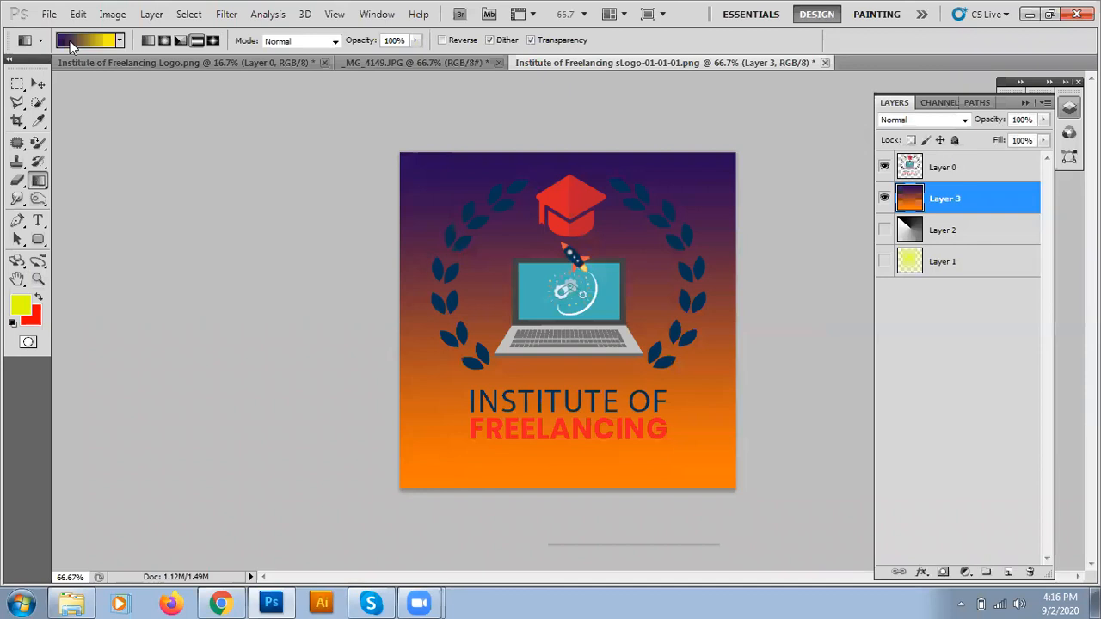
# Hide the violet-orange layer and draw the violet-to-yellow reflected gradient from top to bottom on a new layer
pyautogui.click(884, 198)
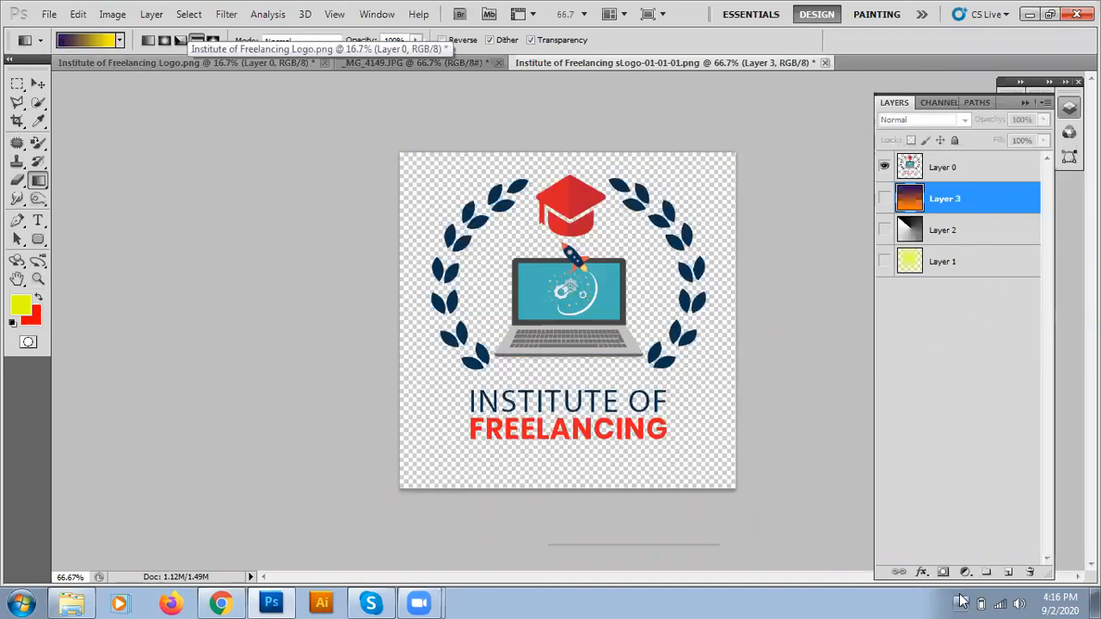
pyautogui.click(1008, 572)
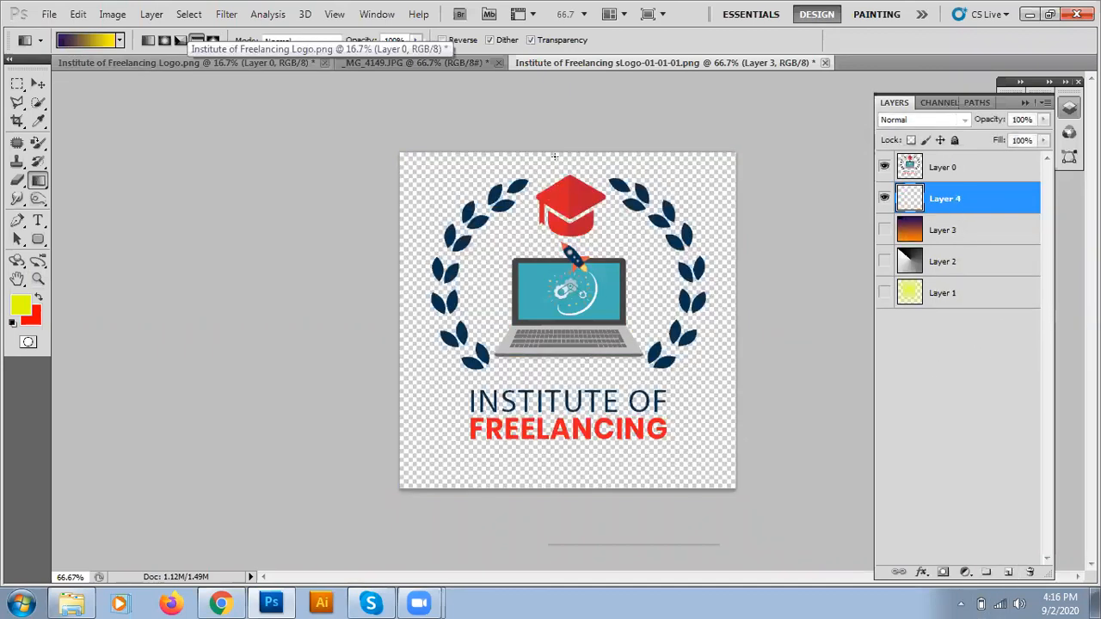
pyautogui.moveTo(554, 155); pyautogui.dragTo(557, 479)
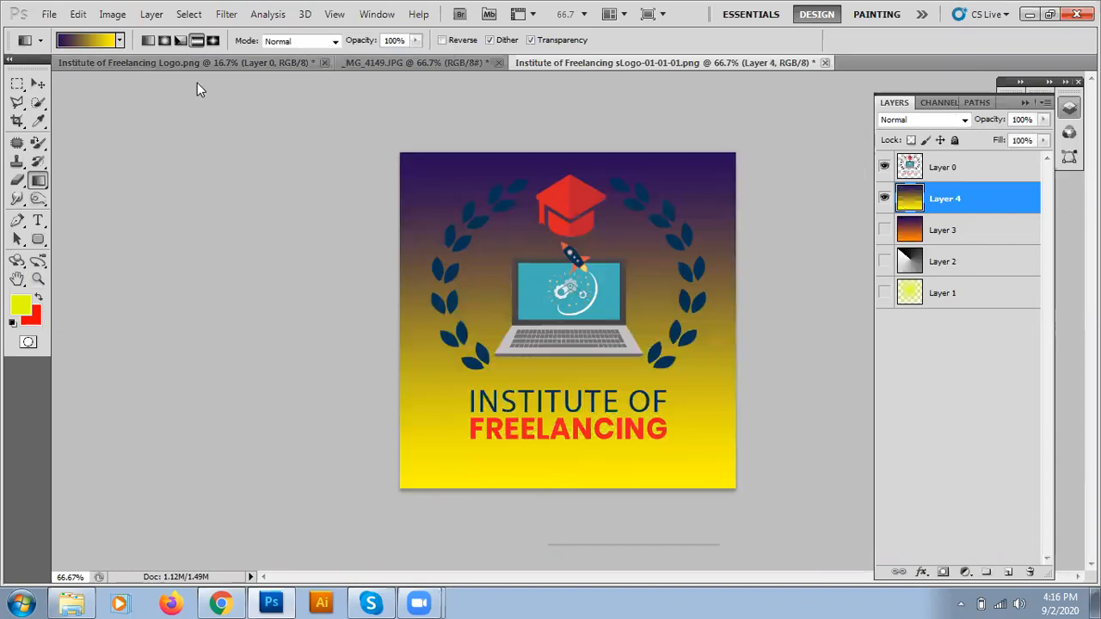
# Add another layer, hide Layer 4, and draw a violet-to-yellow diamond gradient from the laptop to the lower-right canvas corner
pyautogui.click(148, 41)
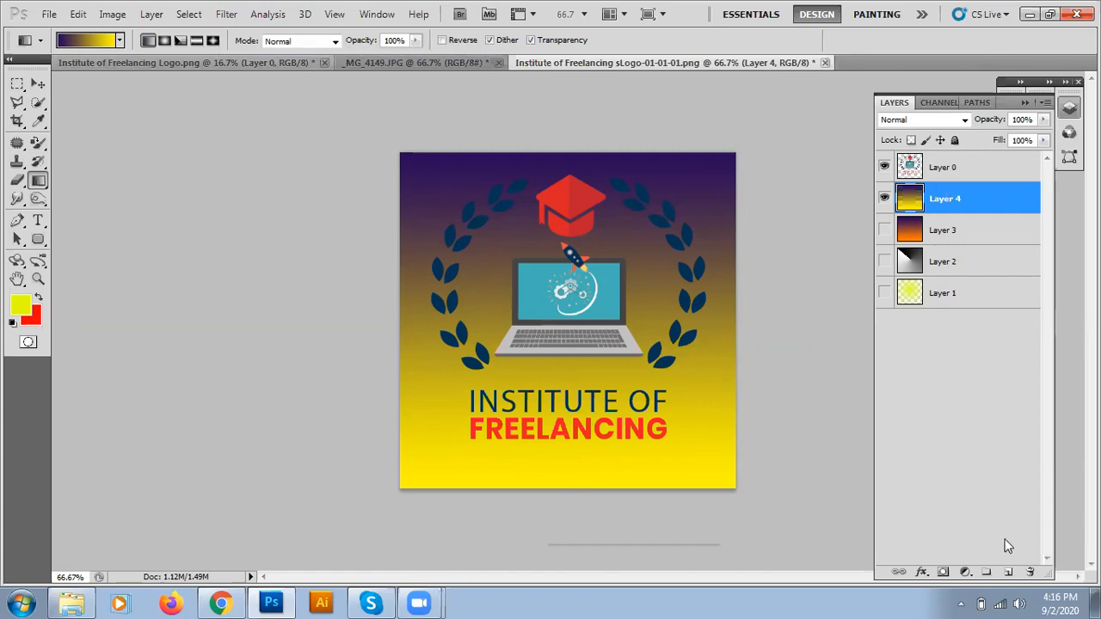
pyautogui.click(1008, 572)
pyautogui.click(885, 231)
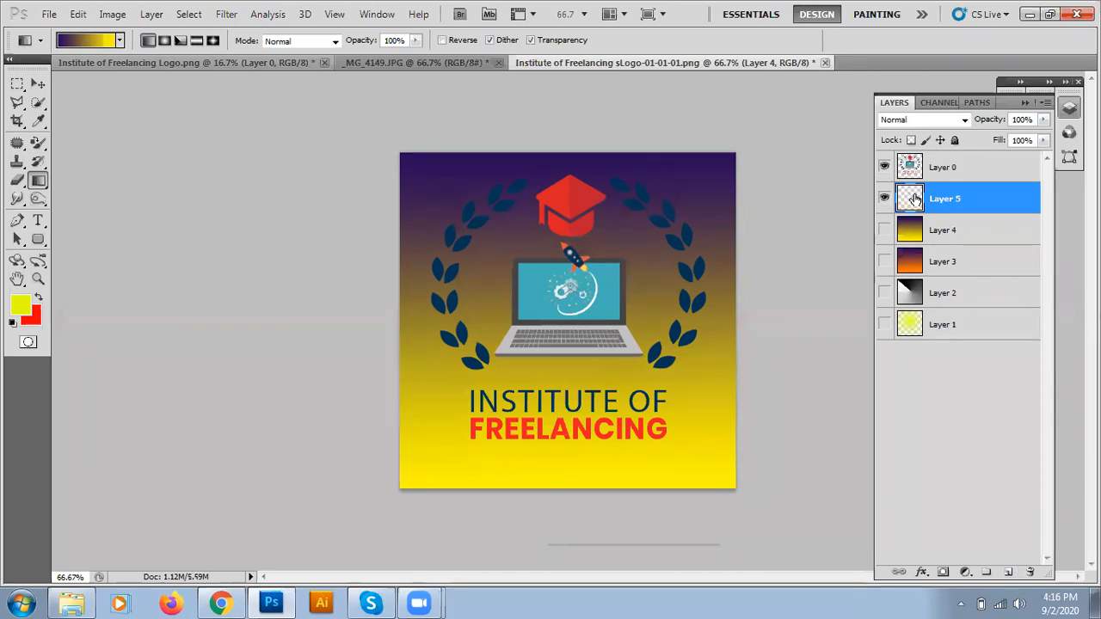
pyautogui.click(213, 40)
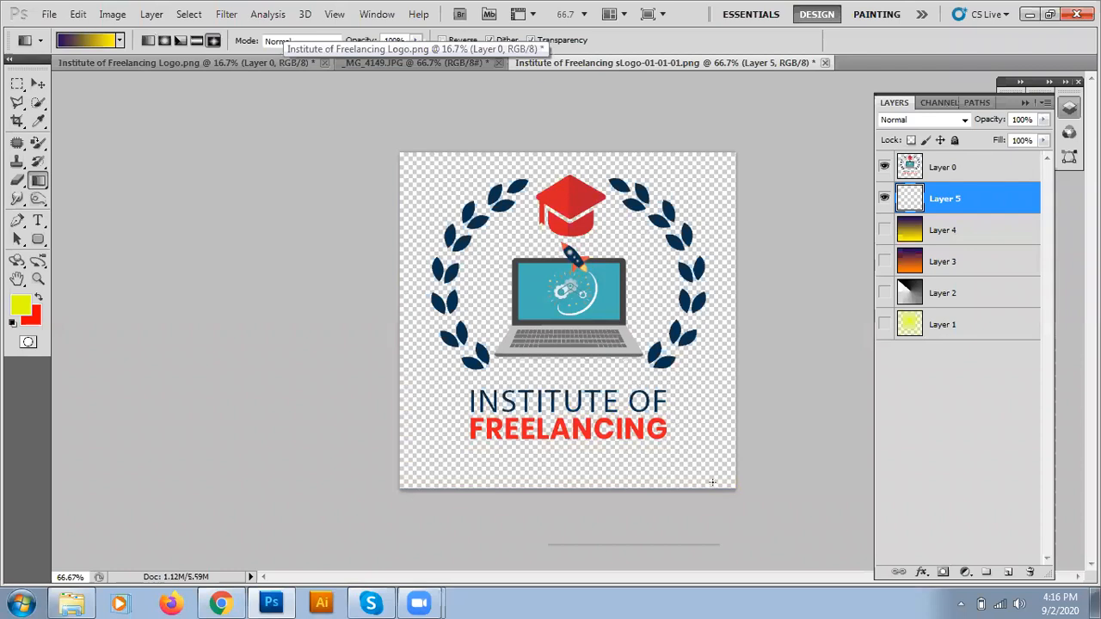
pyautogui.moveTo(568, 310); pyautogui.dragTo(719, 482)
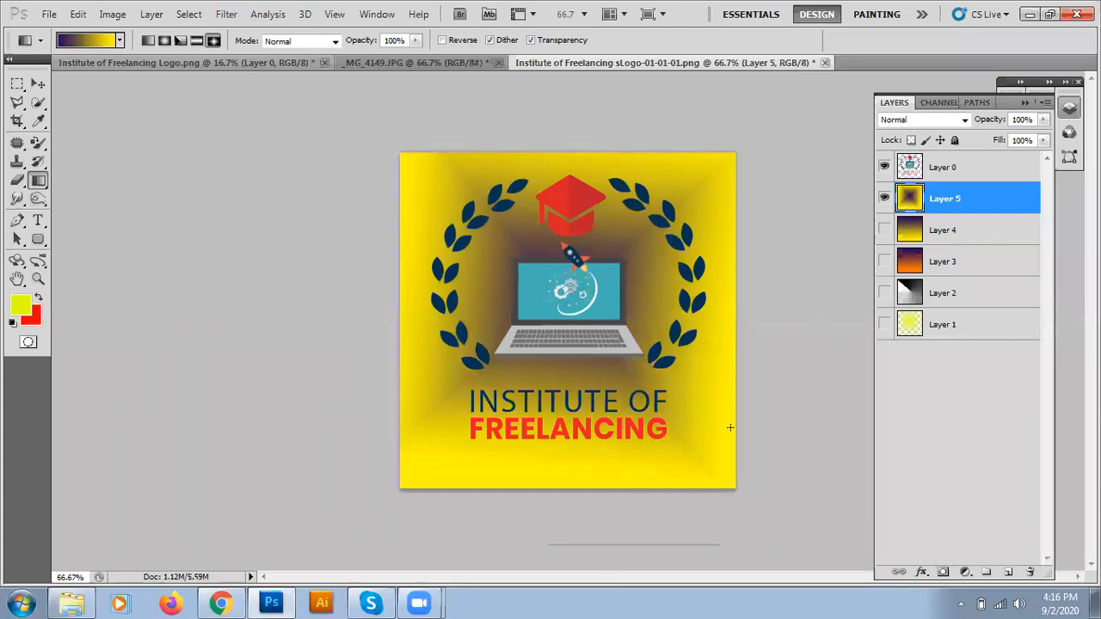
# Hide the logo layer and redraw the diamond gradient on Layer 5 as a small diamond in the canvas's upper-left area
pyautogui.click(884, 168)
pyautogui.hotkey('ctrl', 'z')
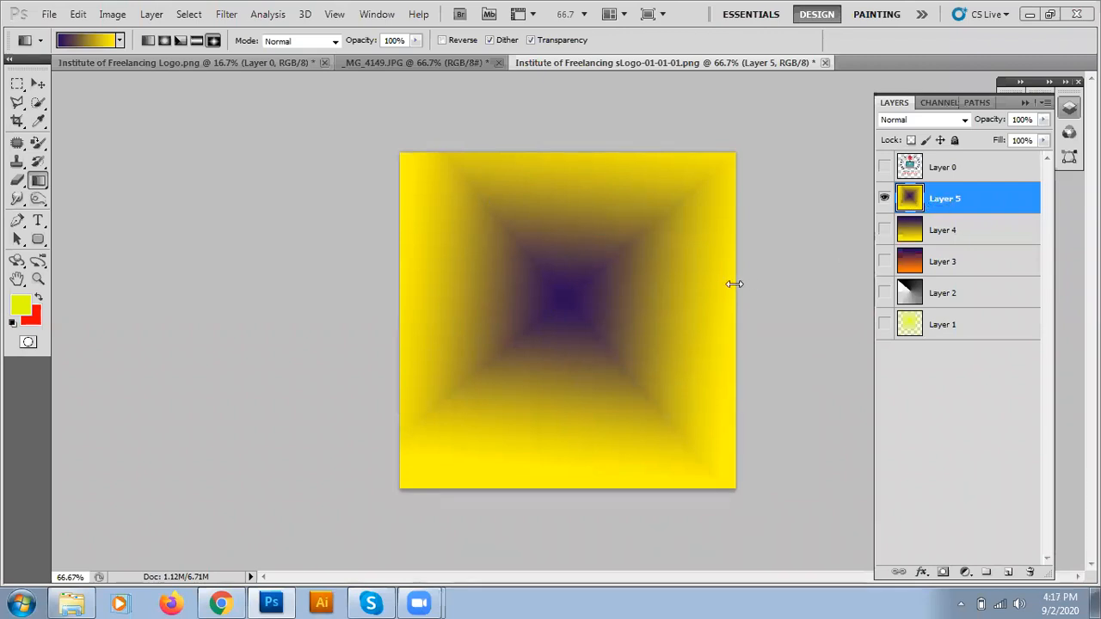
pyautogui.moveTo(502, 232); pyautogui.dragTo(443, 181)
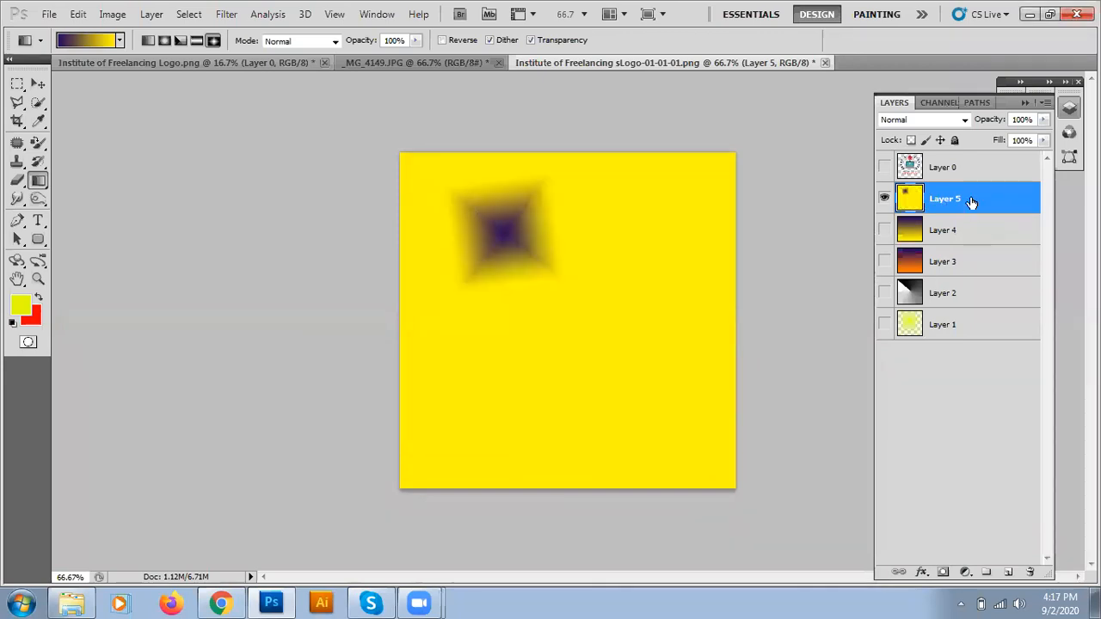
# Add a new layer, draw a small violet-to-yellow diamond gradient in the canvas's upper-right area, and switch to the Move tool
pyautogui.click(1009, 572)
pyautogui.moveTo(622, 236)
pyautogui.mouseDown()
pyautogui.moveTo(686, 315)
pyautogui.moveTo(660, 285)
pyautogui.mouseUp()
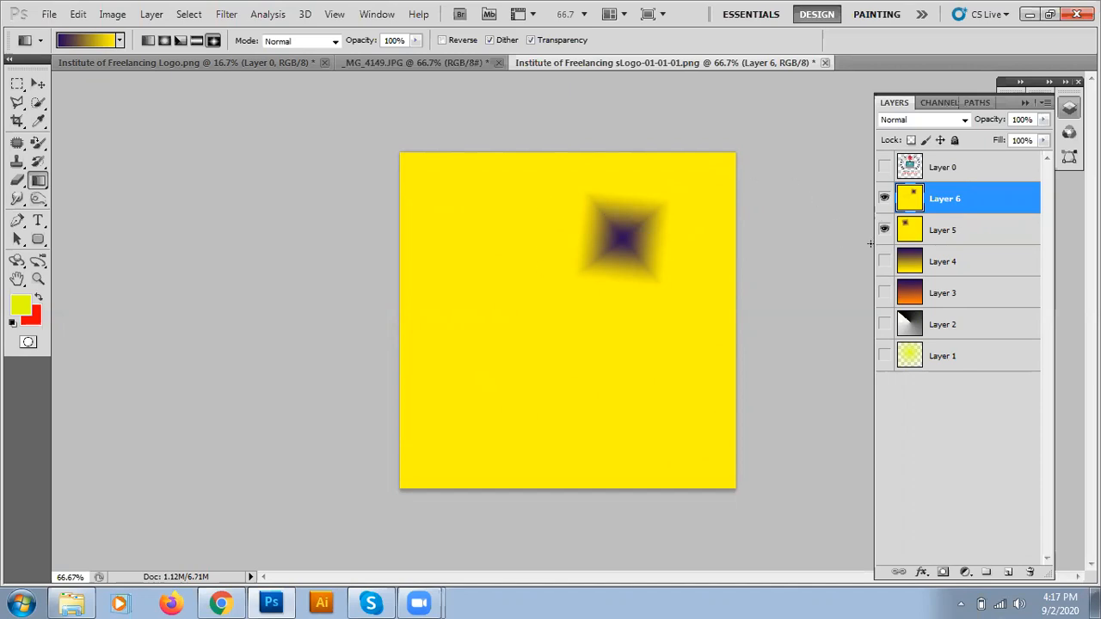
pyautogui.click(37, 84)
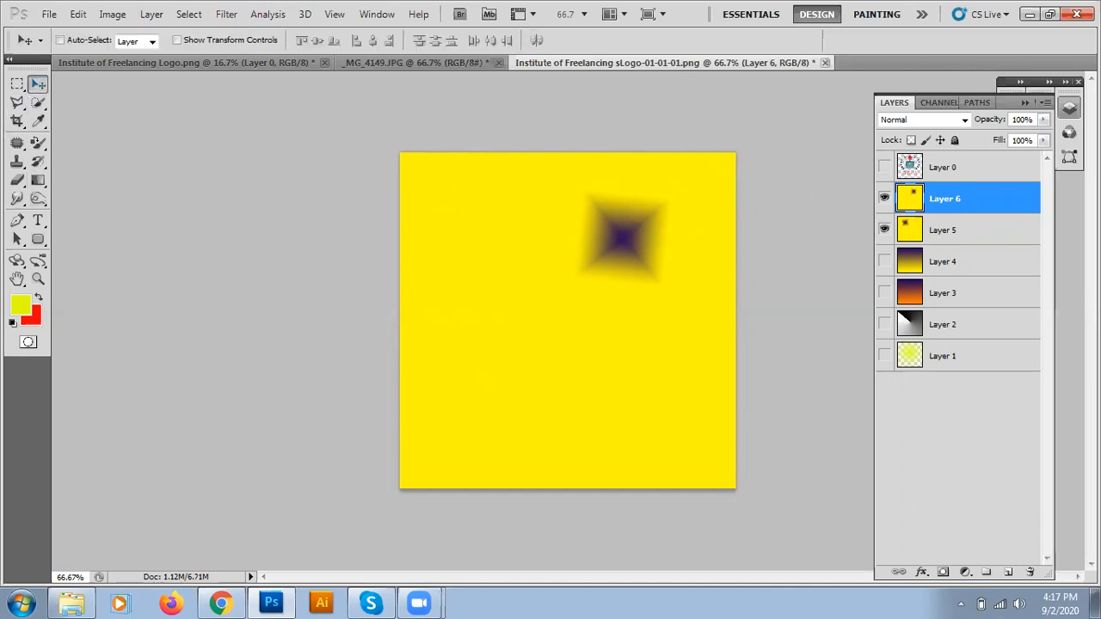
# Try the Darken, Multiply, Color Burn, Linear Burn and Darker Color blend modes in turn on Layer 6
pyautogui.click(926, 121)
pyautogui.click(912, 172)
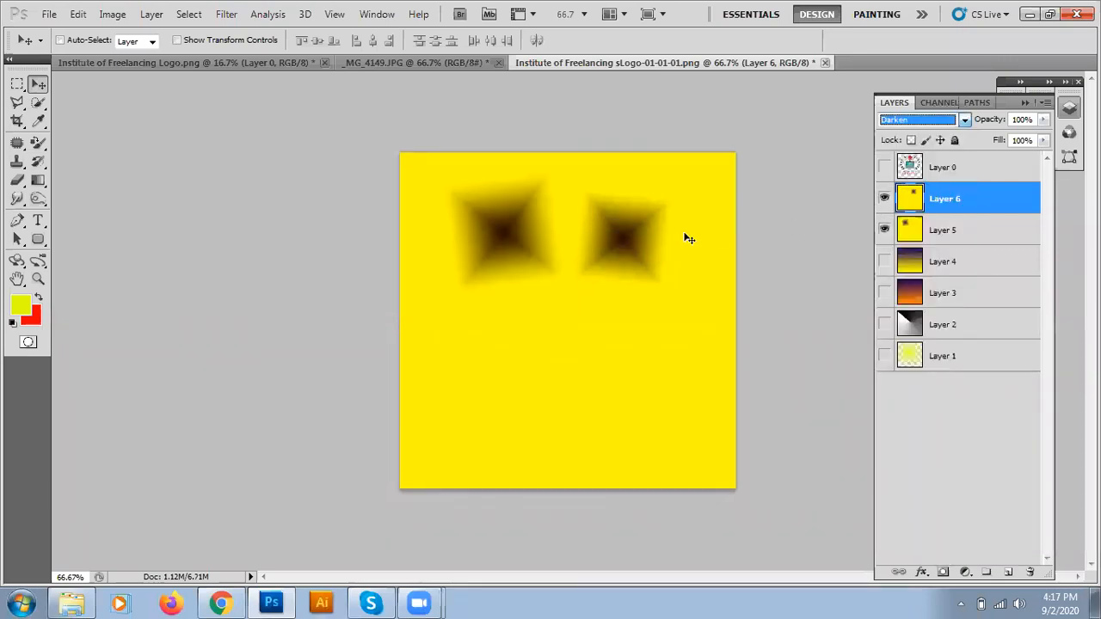
pyautogui.click(911, 116)
pyautogui.click(915, 188)
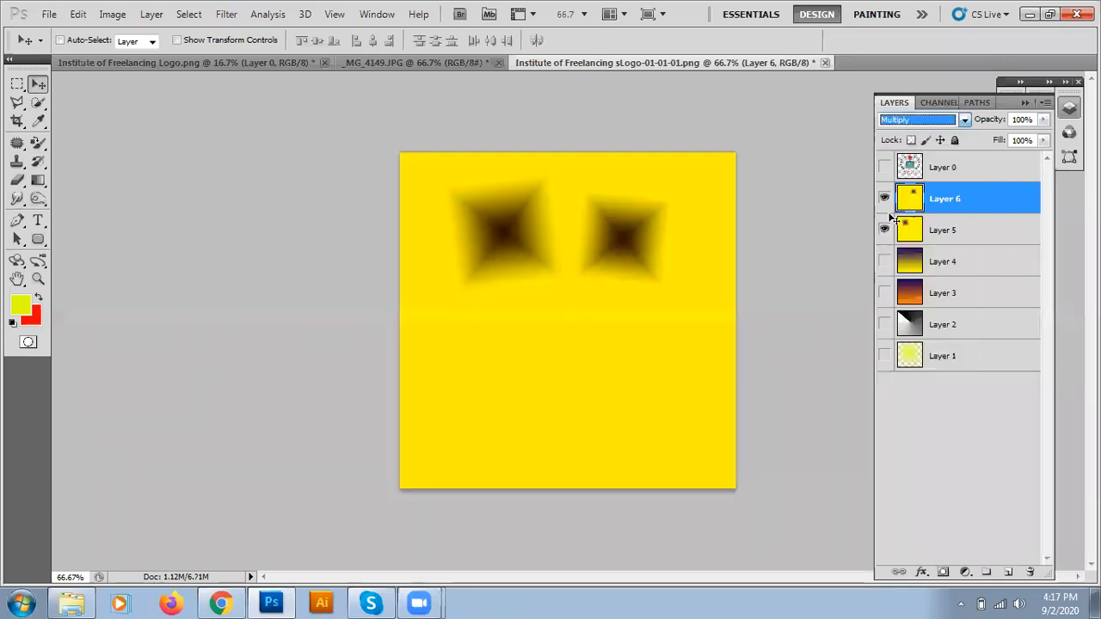
pyautogui.click(899, 121)
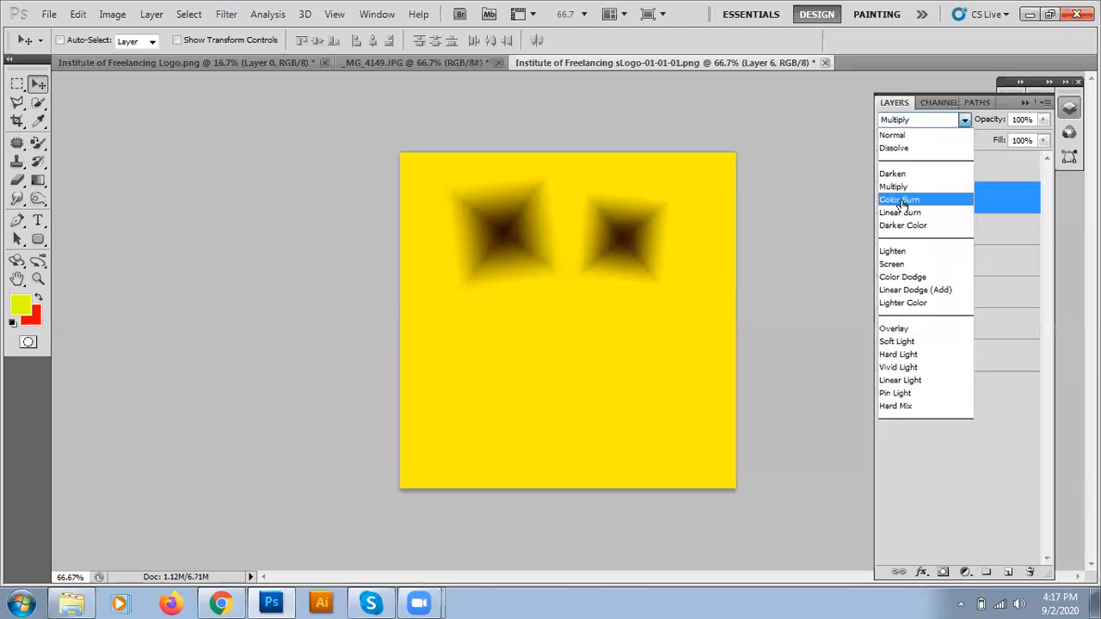
pyautogui.click(900, 200)
pyautogui.click(922, 121)
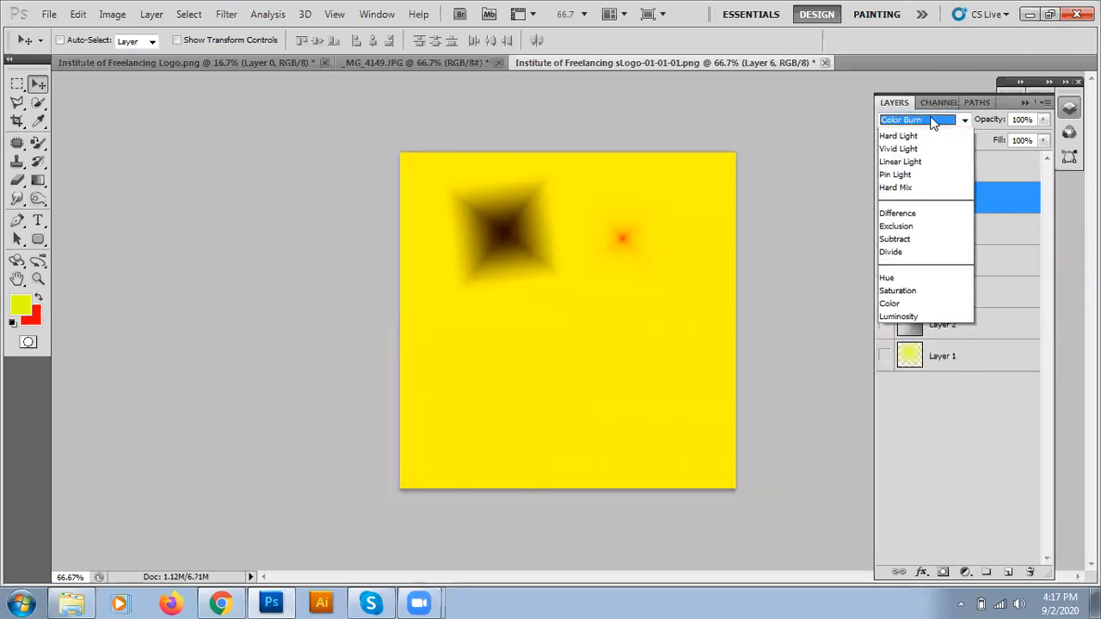
pyautogui.click(920, 216)
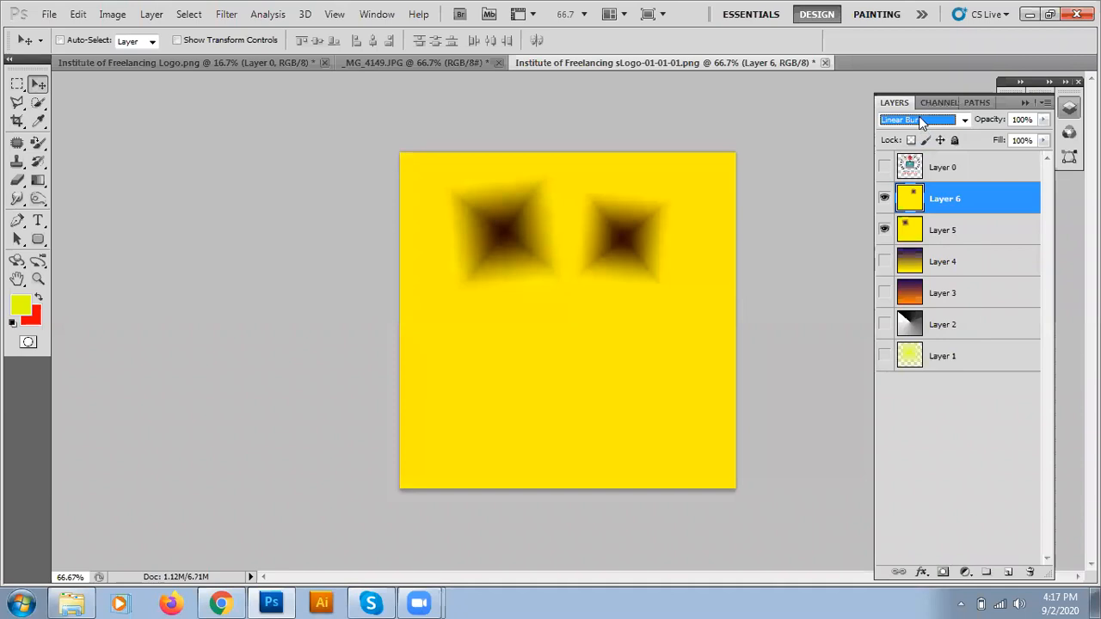
pyautogui.click(919, 118)
pyautogui.click(919, 226)
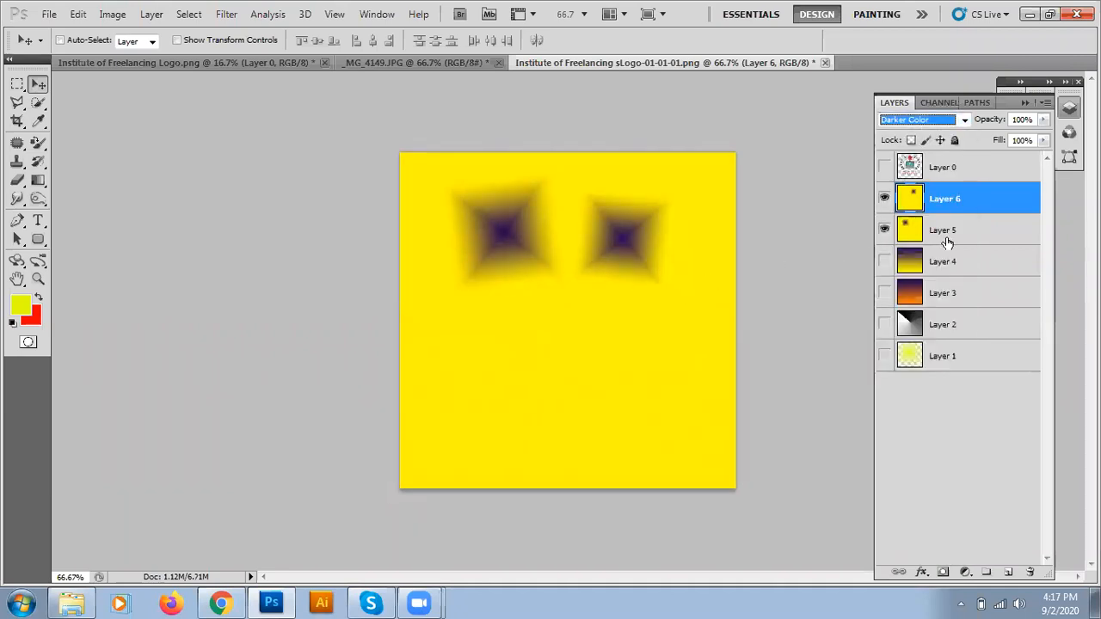
# Try the Lighten and Screen blend modes on Layer 6, and set it to Overlay
pyautogui.click(919, 121)
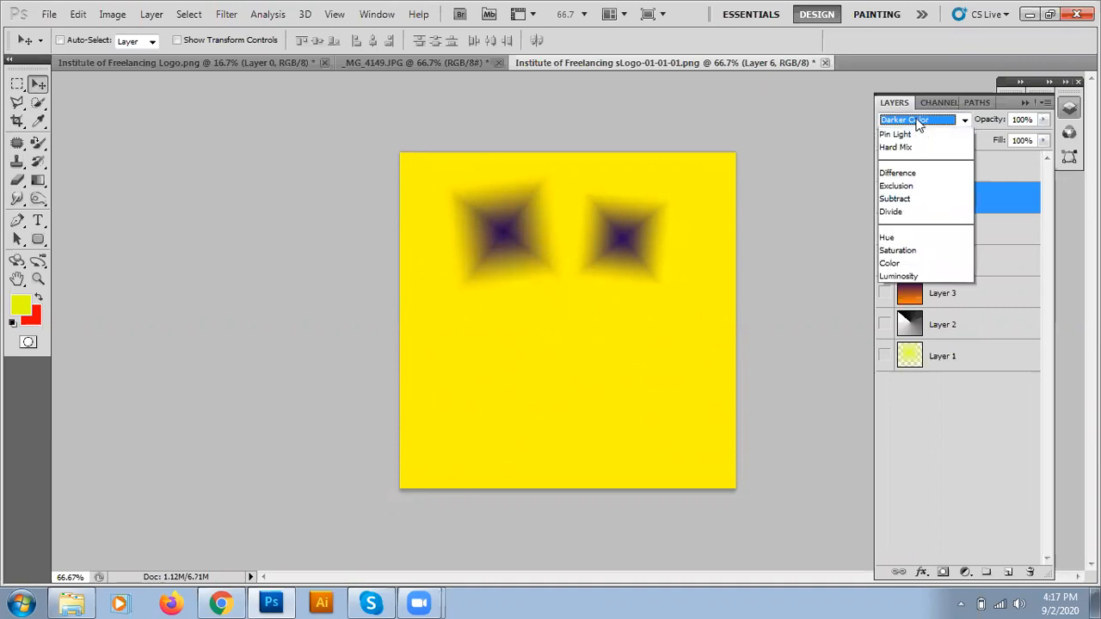
pyautogui.click(915, 249)
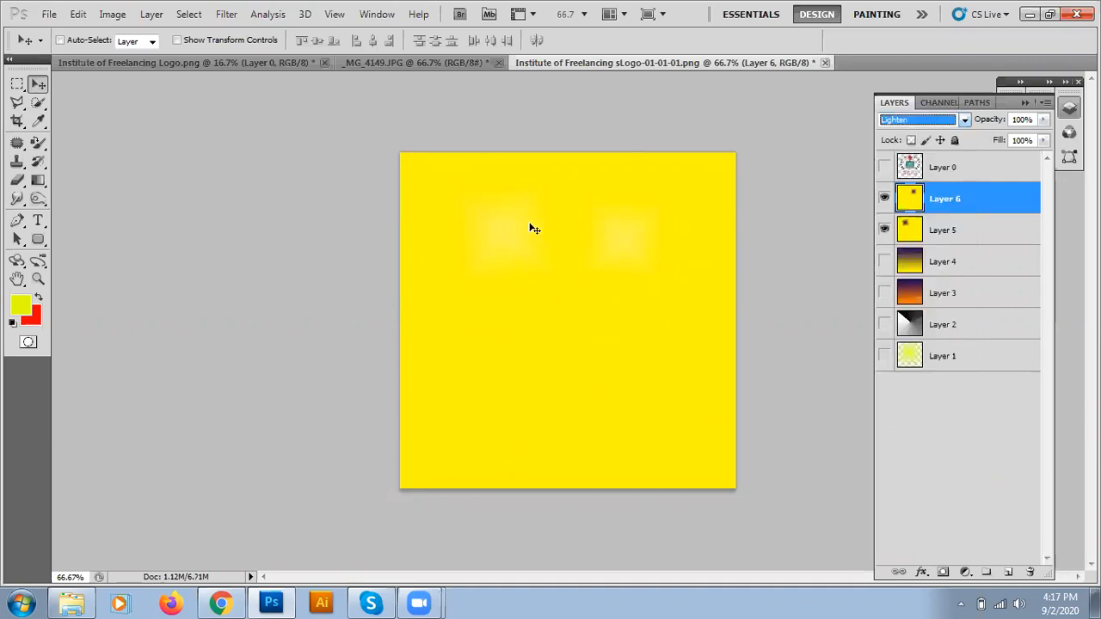
pyautogui.click(921, 123)
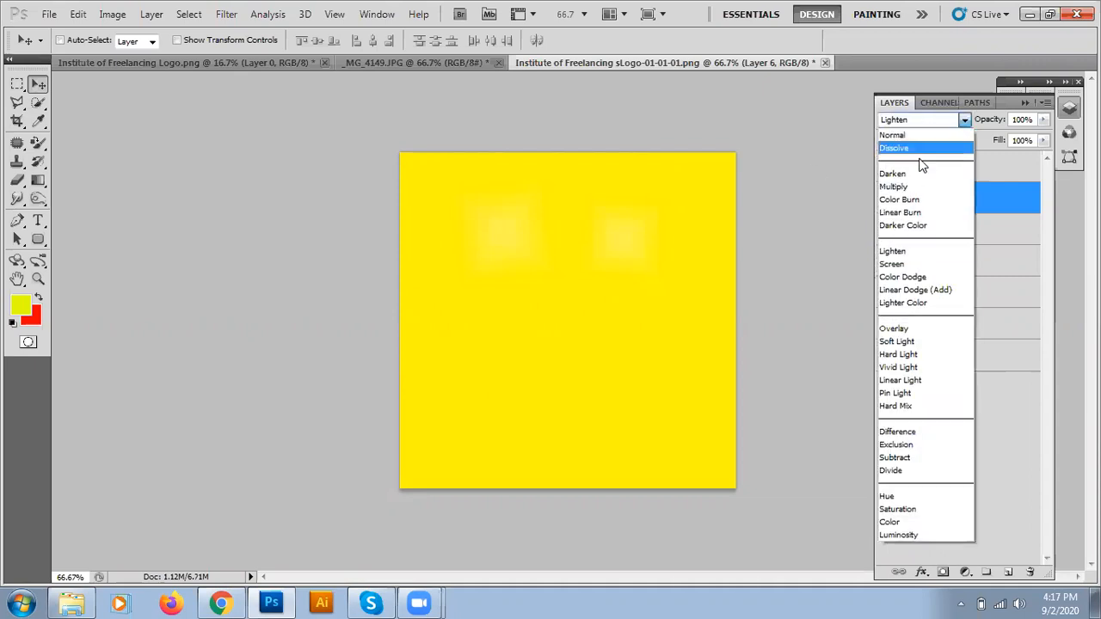
pyautogui.click(925, 265)
pyautogui.click(936, 119)
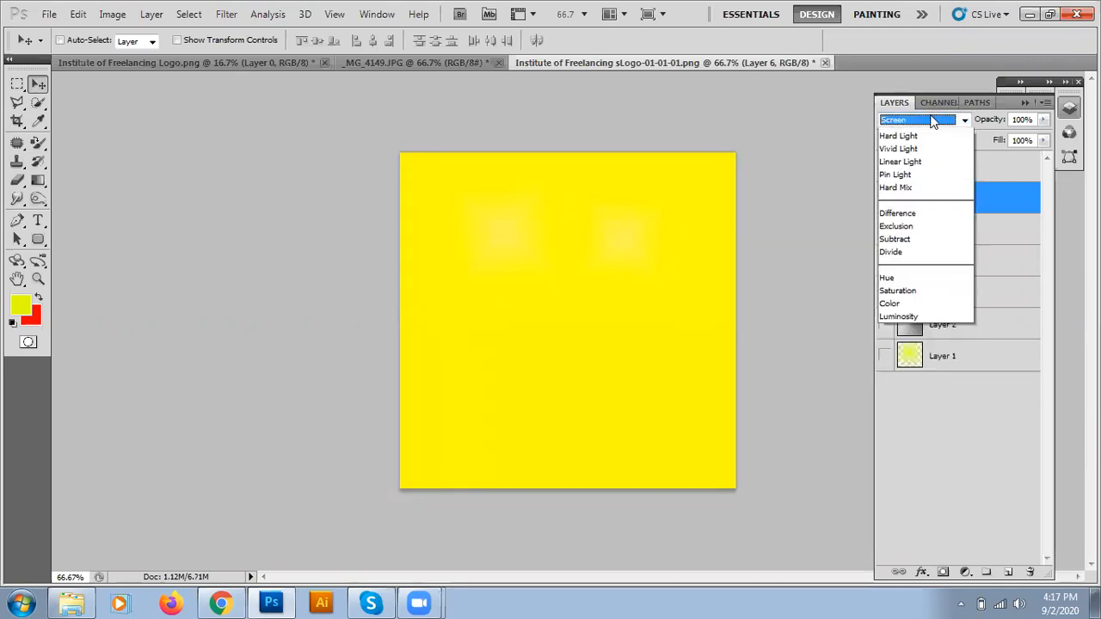
pyautogui.click(908, 329)
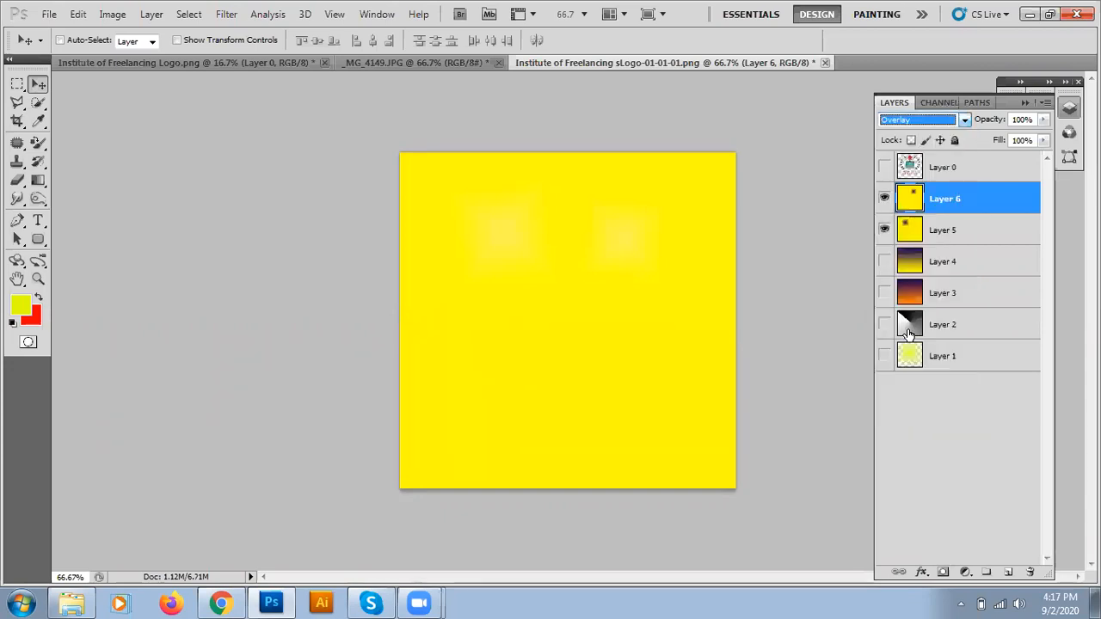
# Try the Luminosity blend mode on Layer 6 and set the layer back to Normal
pyautogui.click(921, 120)
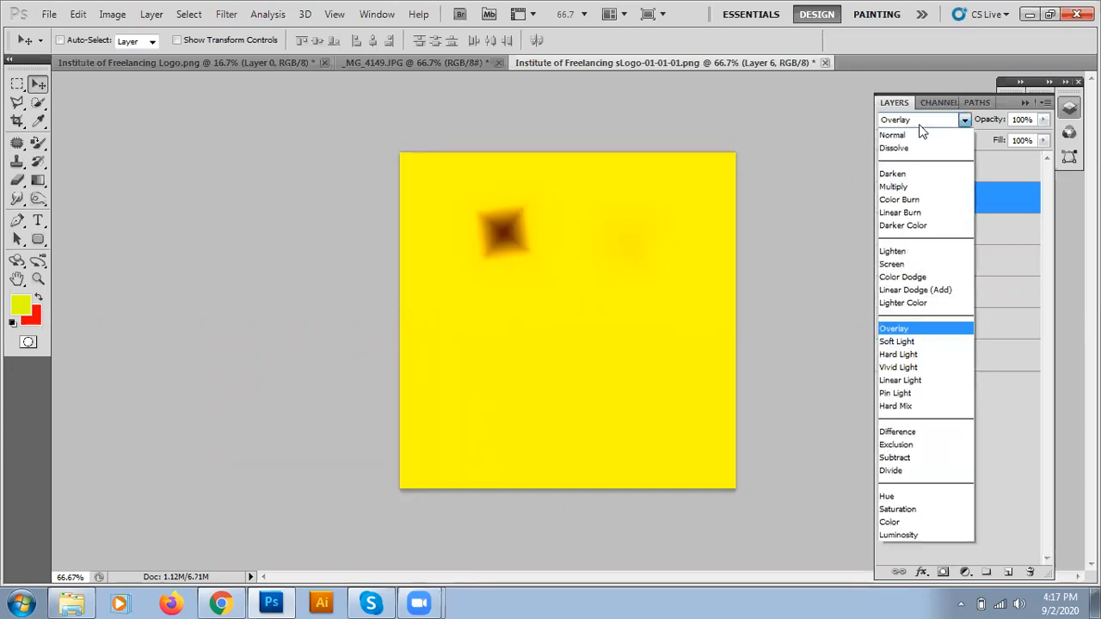
pyautogui.click(928, 533)
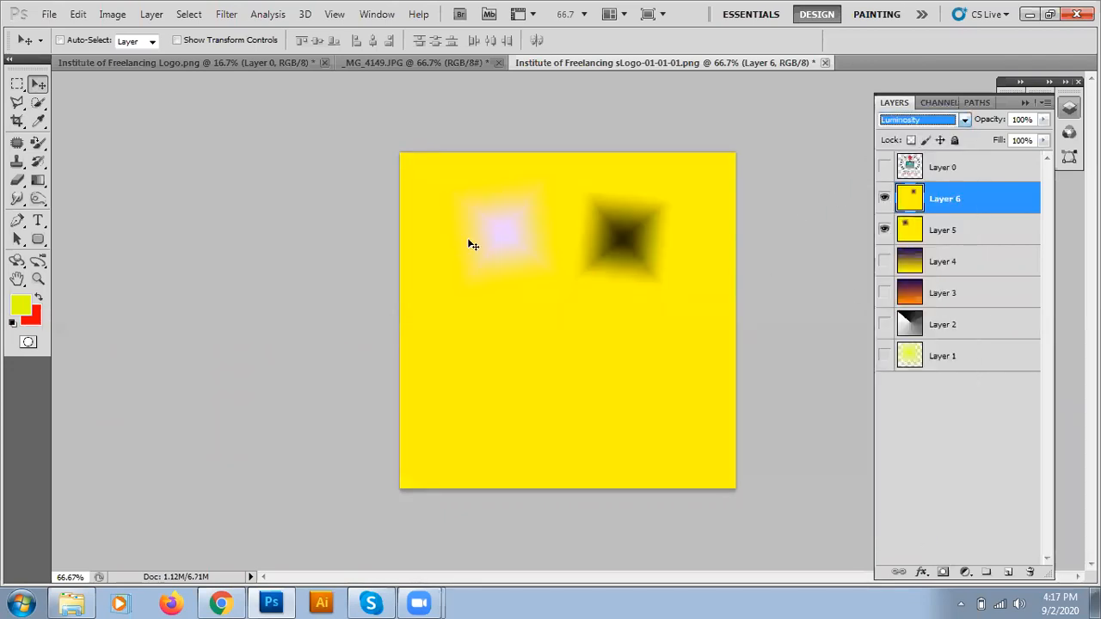
pyautogui.click(927, 118)
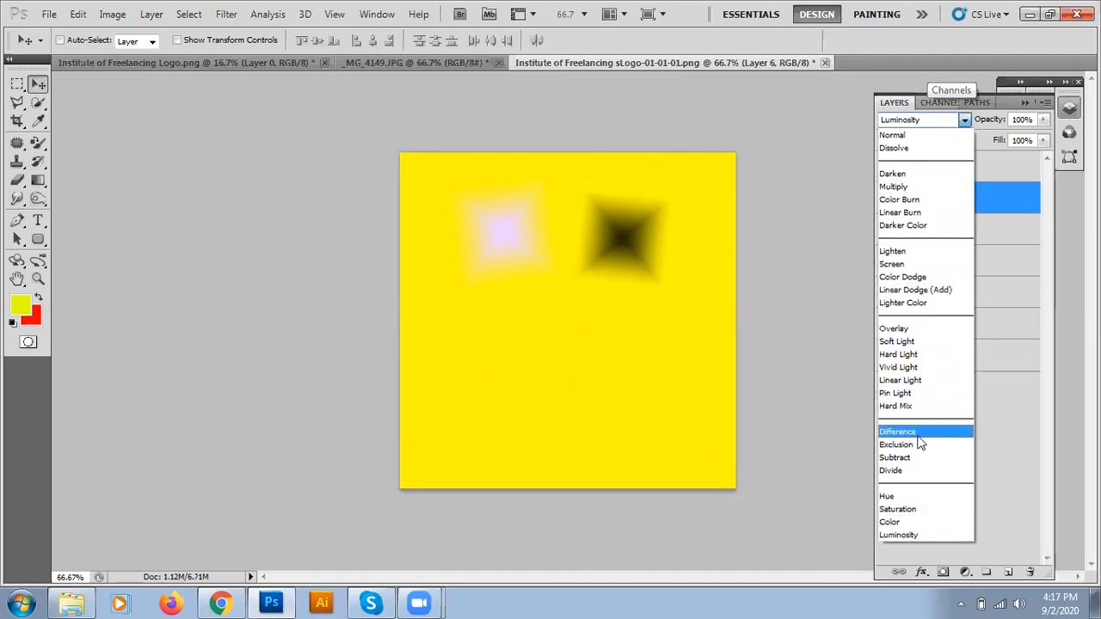
pyautogui.click(921, 120)
pyautogui.click(920, 119)
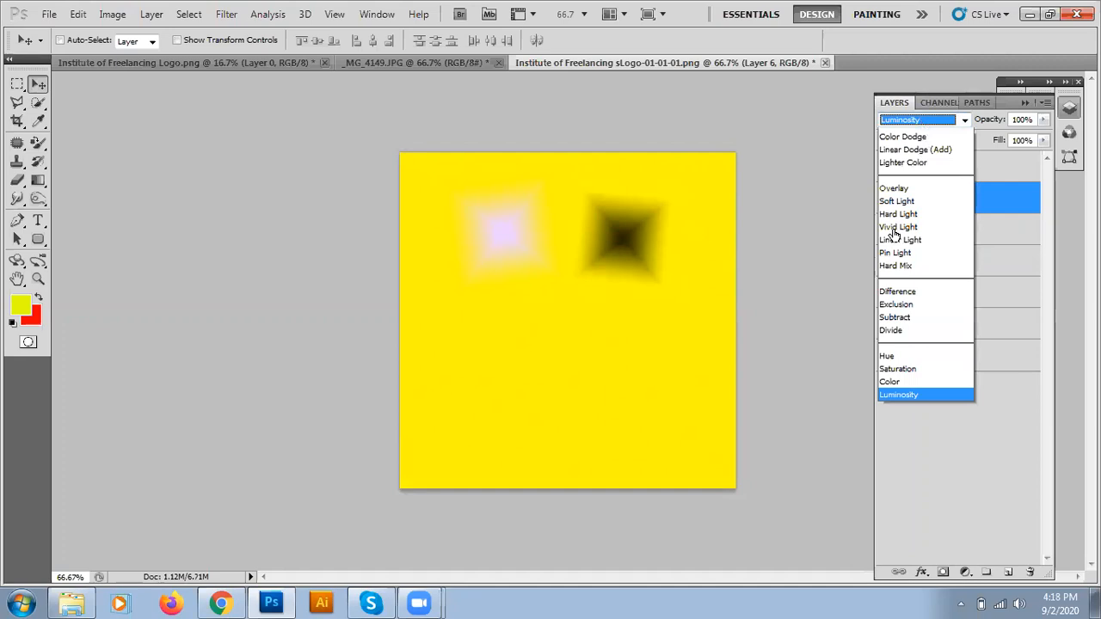
pyautogui.press('Escape')
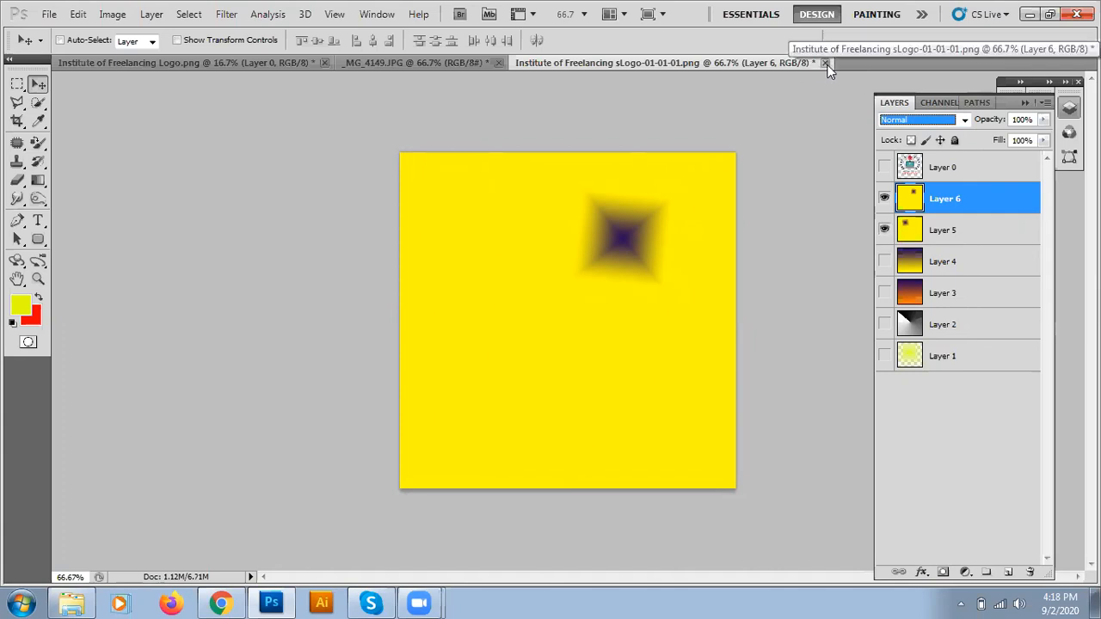
# Hide Layer 6 and Layer 5 and show the logo on Layer 0
pyautogui.click(884, 198)
pyautogui.click(884, 230)
pyautogui.click(884, 167)
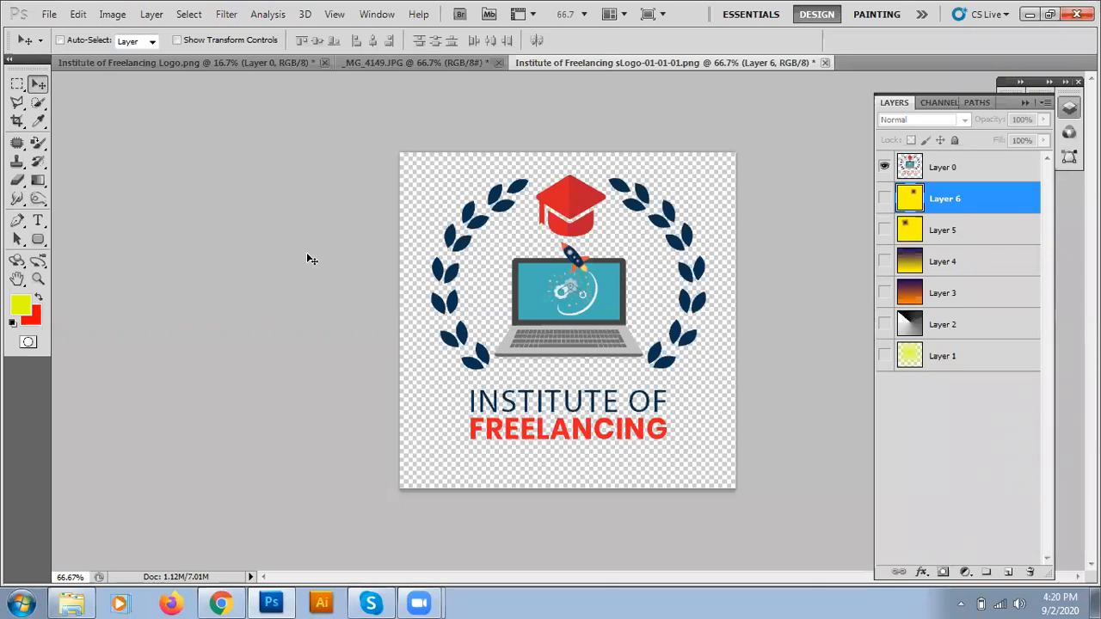
# Activate the Blur tool and switch to the _MG_4149.JPG photo
pyautogui.click(39, 183)
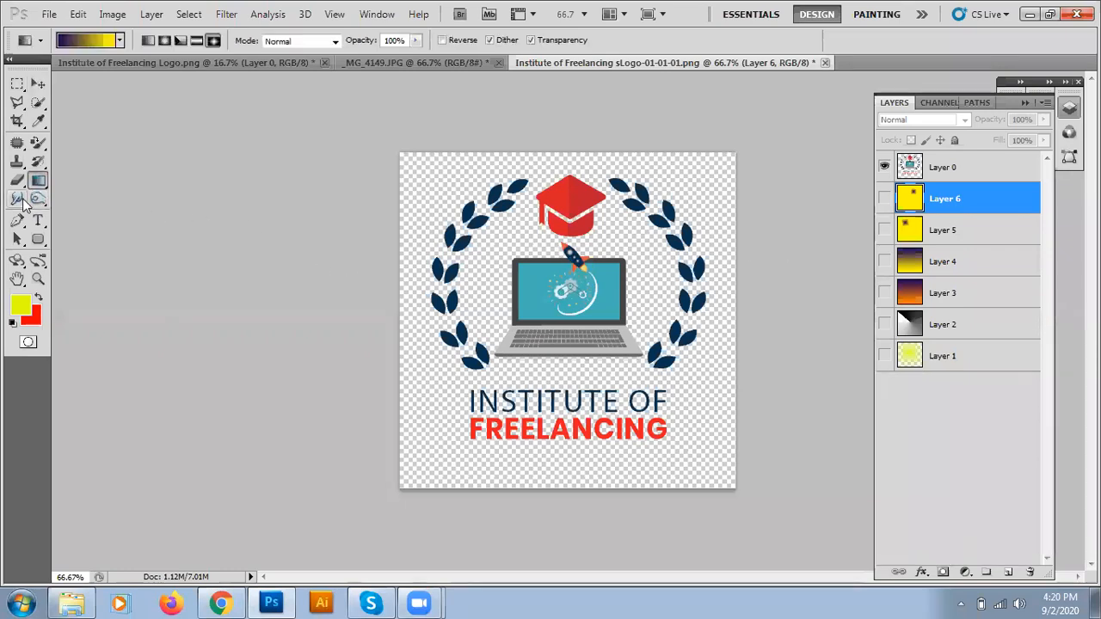
pyautogui.click(17, 198)
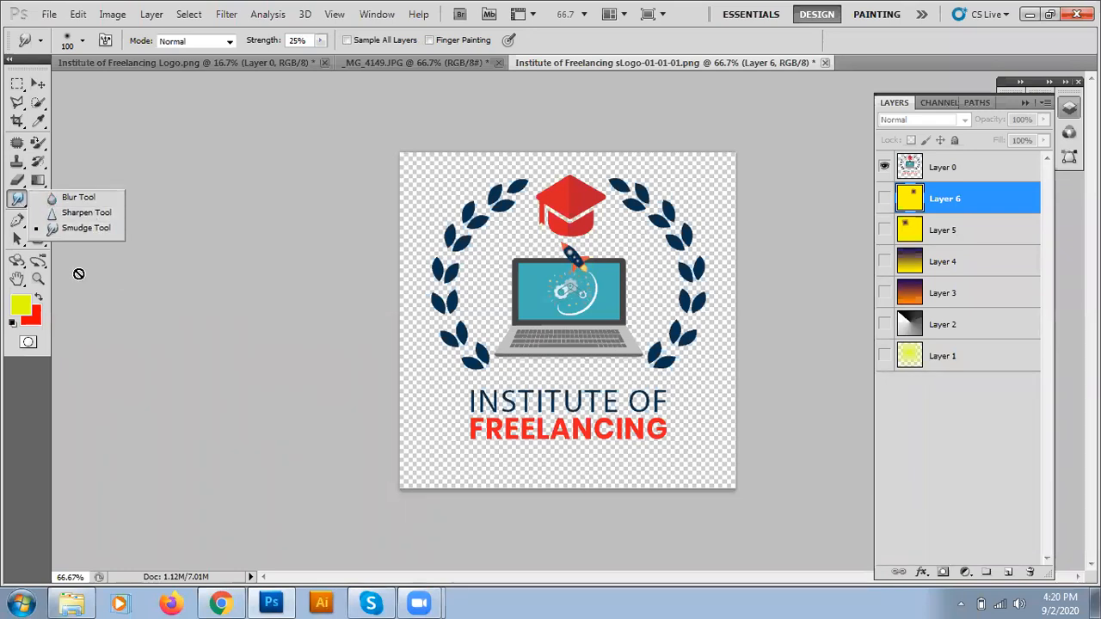
pyautogui.click(59, 199)
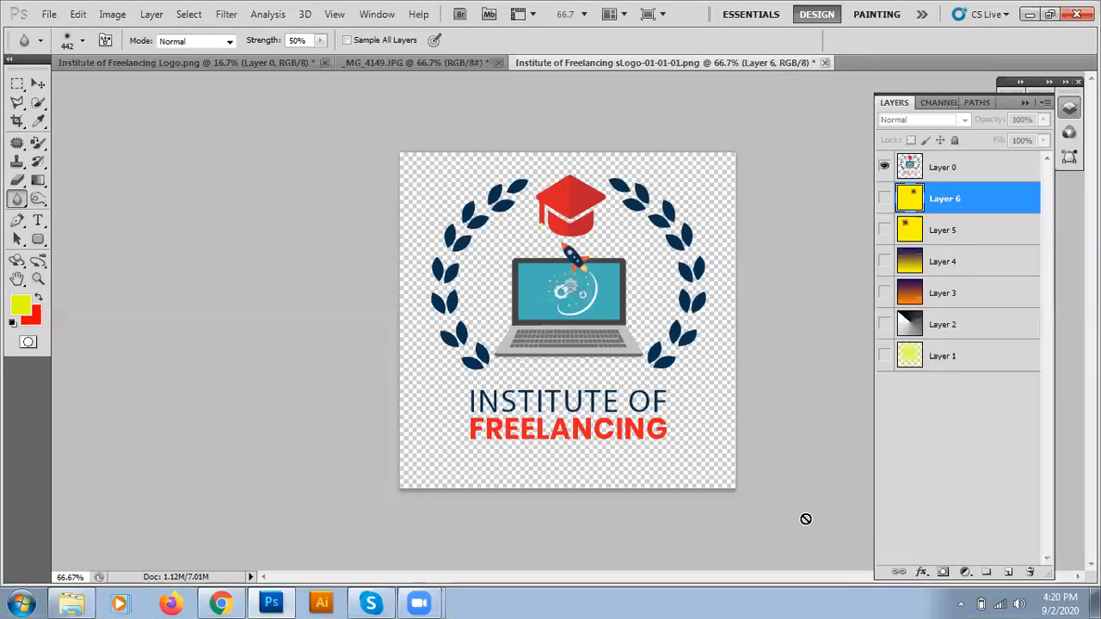
pyautogui.click(376, 57)
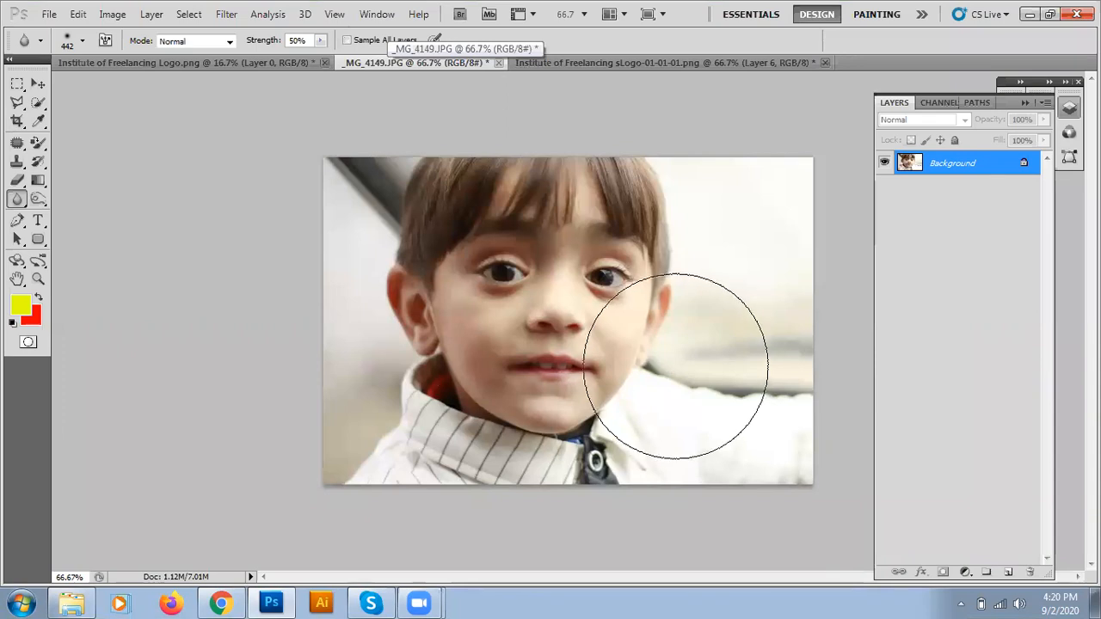
# Activate the Move tool and examine the laptop, leaf and cap edges up close in Institute of Freelancing Logo.png
pyautogui.click(38, 83)
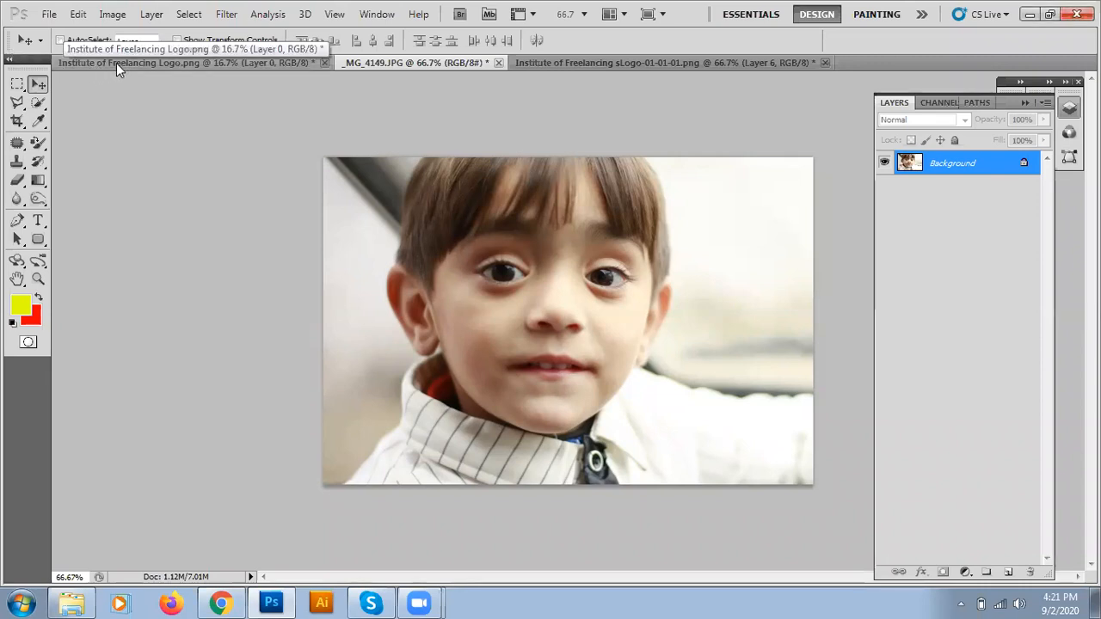
pyautogui.click(199, 64)
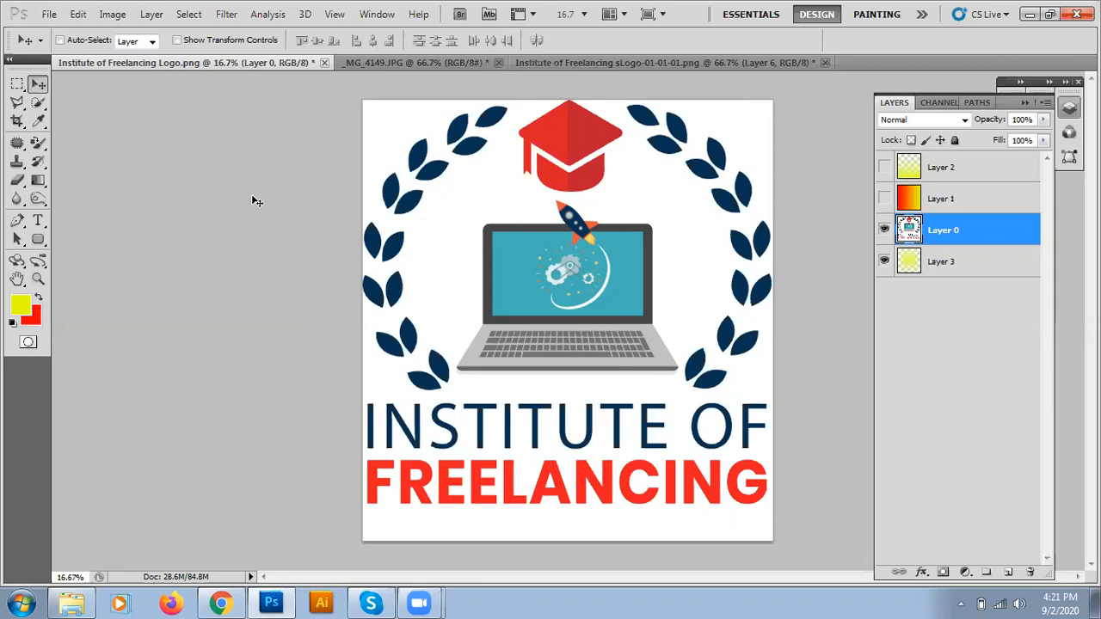
pyautogui.hotkey('ctrl', '+')
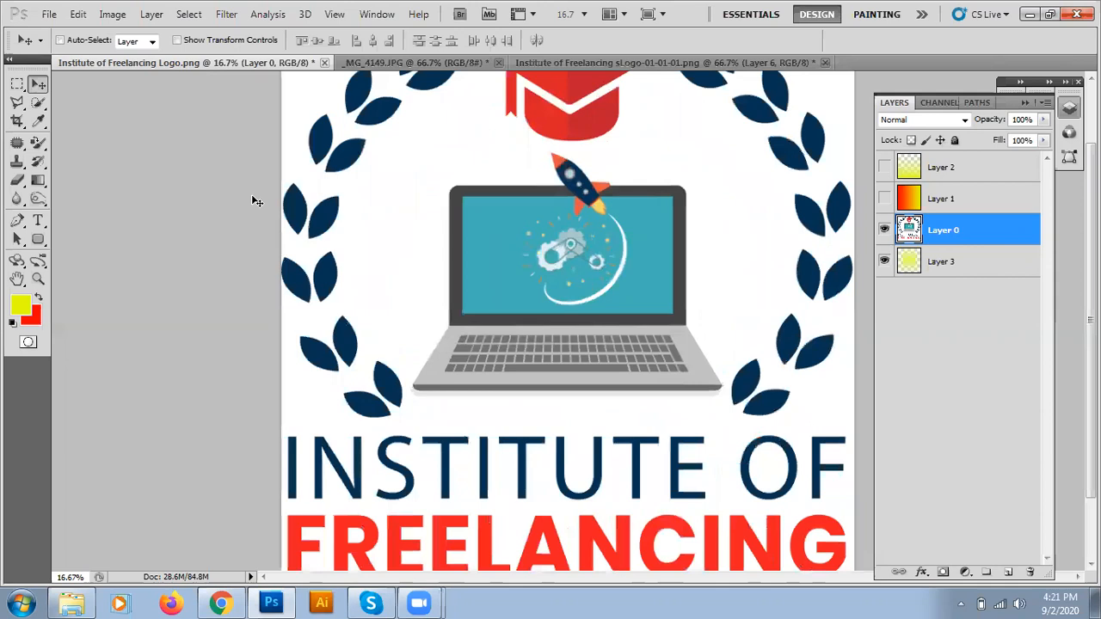
pyautogui.hotkey('ctrl', '+')
pyautogui.hotkey('ctrl', '+')
pyautogui.hotkey('ctrl', '+')
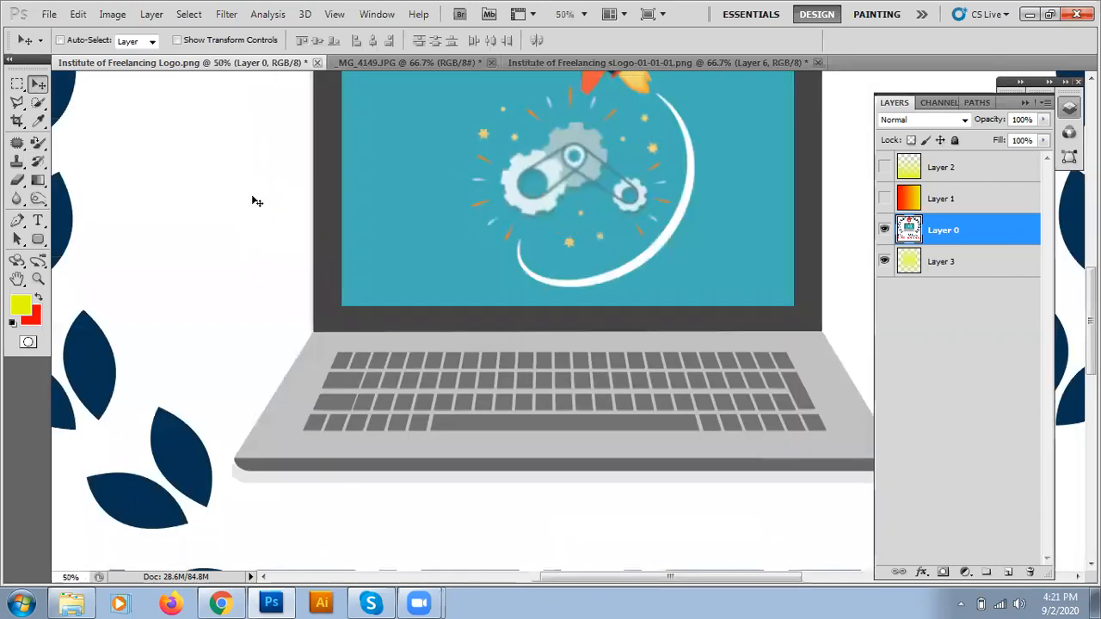
pyautogui.hotkey('ctrl', '+')
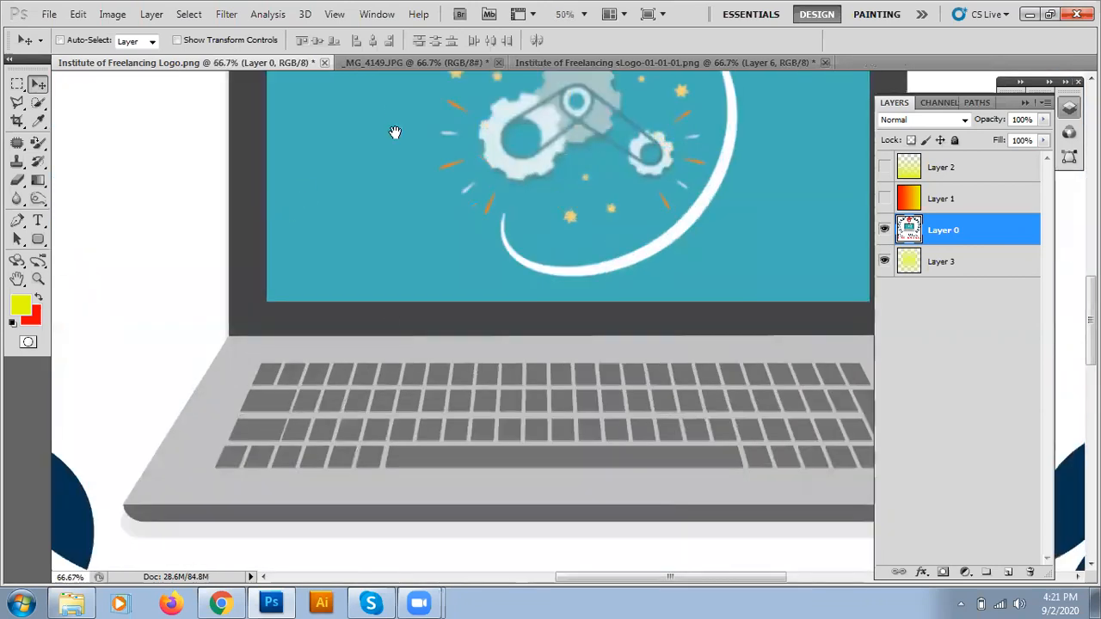
pyautogui.moveTo(394, 132); pyautogui.dragTo(388, 353)
pyautogui.hotkey('ctrl', '+')
pyautogui.moveTo(465, 229); pyautogui.dragTo(472, 438)
pyautogui.moveTo(478, 184); pyautogui.dragTo(477, 430)
pyautogui.moveTo(462, 300); pyautogui.dragTo(656, 298)
pyautogui.moveTo(327, 300); pyautogui.dragTo(523, 287)
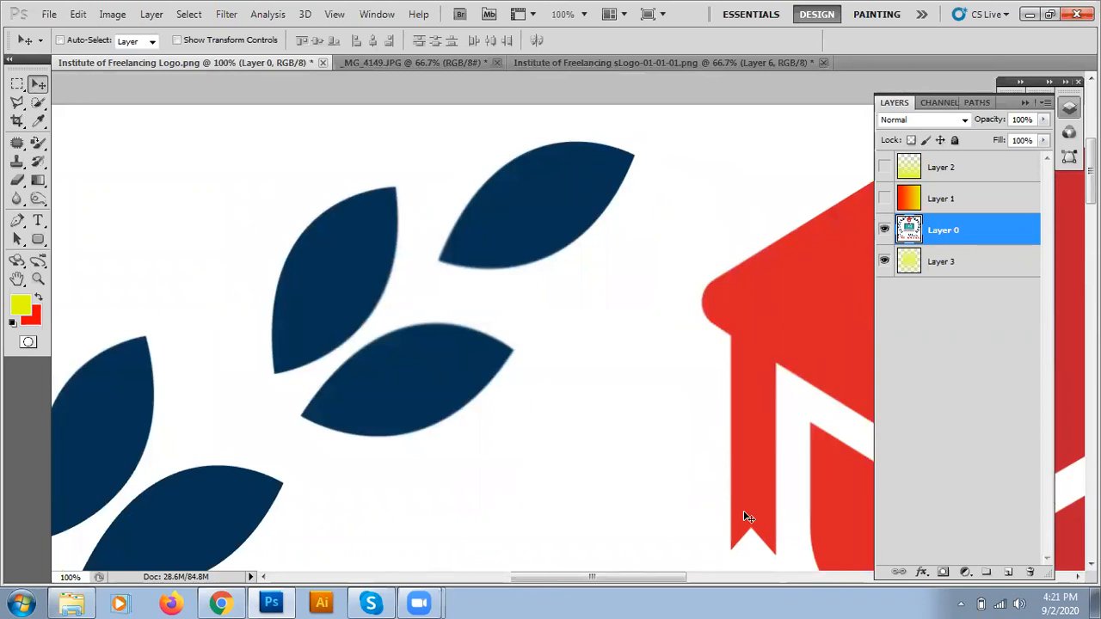
# Return to the _MG_4149.JPG photo, view it at 100%, and collapse the Layers panel
pyautogui.click(383, 65)
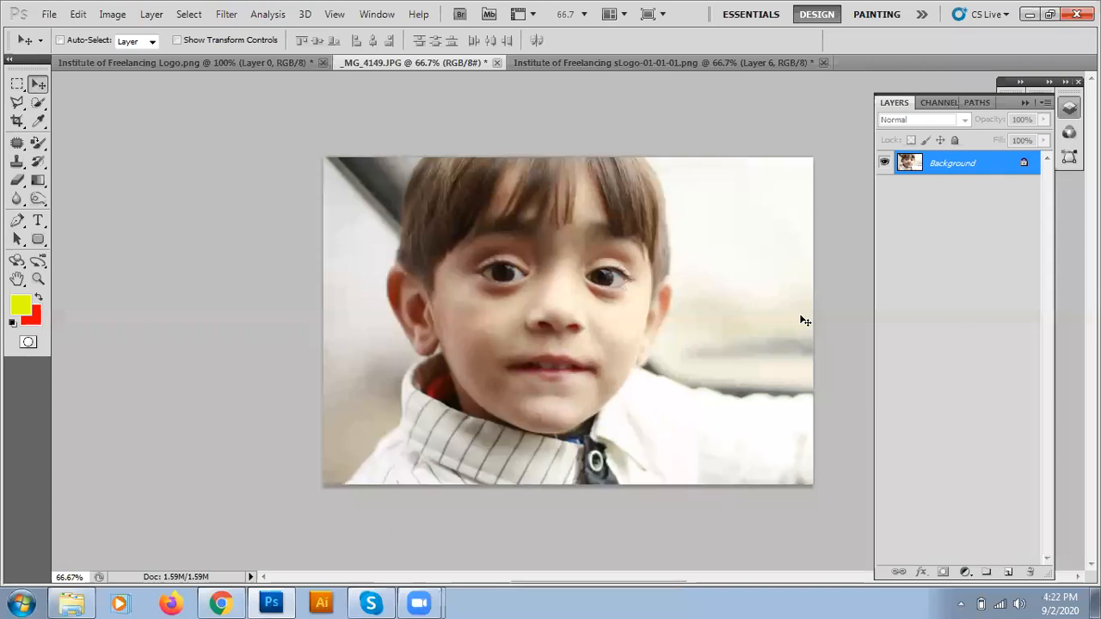
pyautogui.hotkey('ctrl', '+')
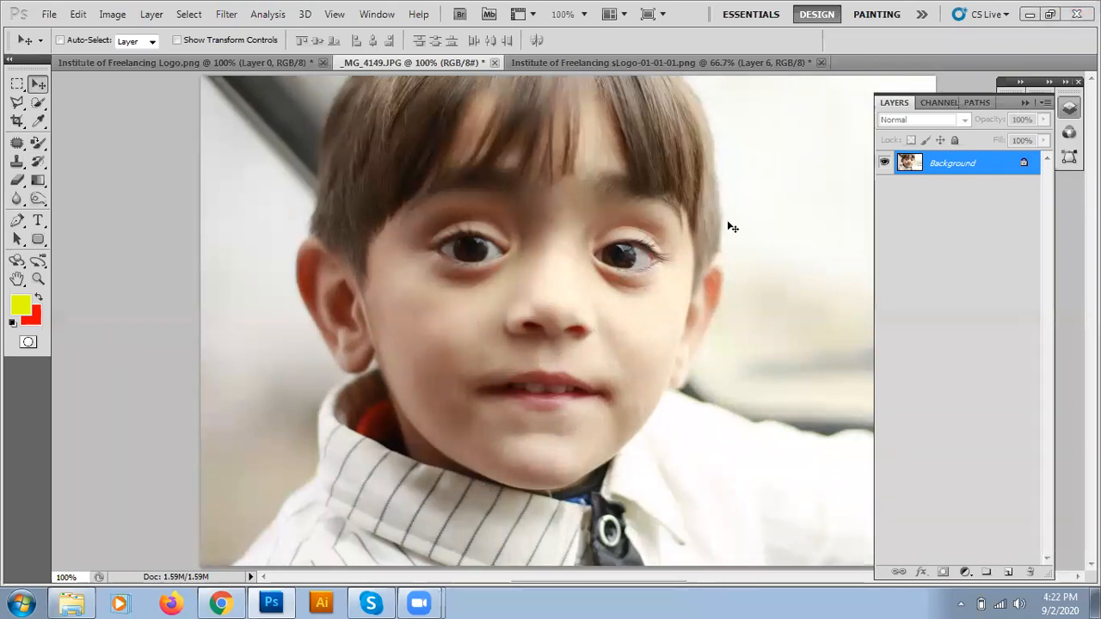
pyautogui.click(1070, 107)
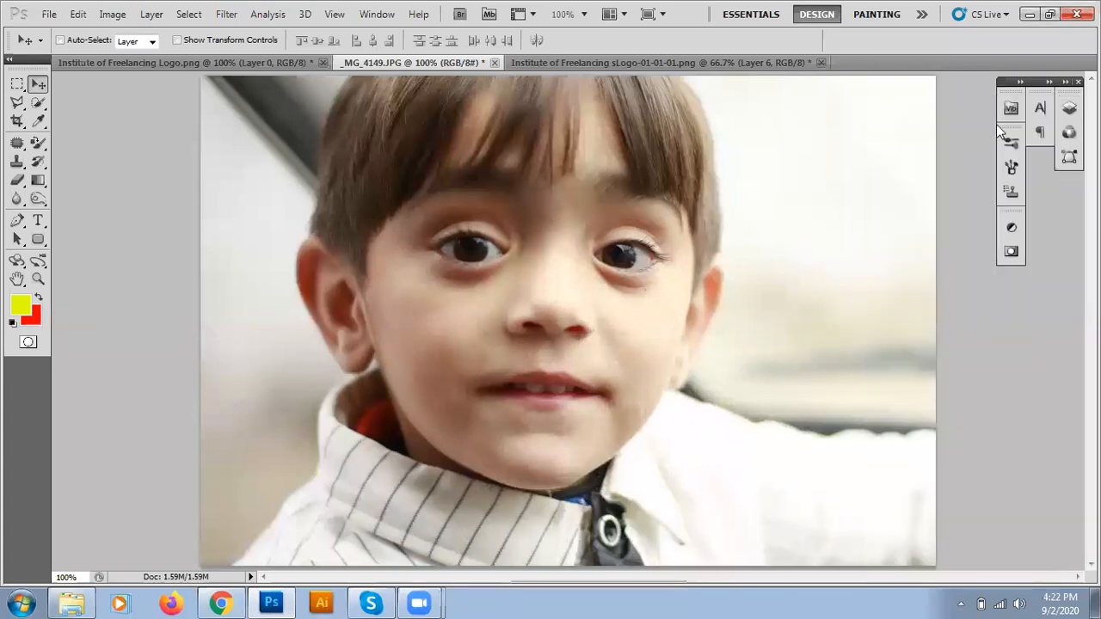
pyautogui.click(1069, 107)
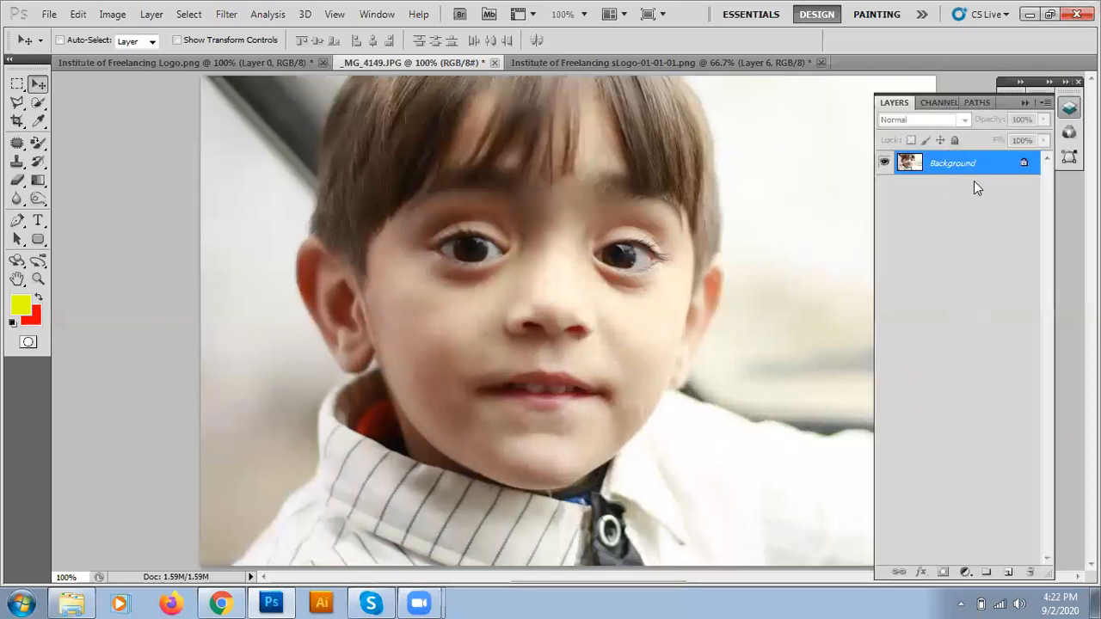
pyautogui.click(1025, 103)
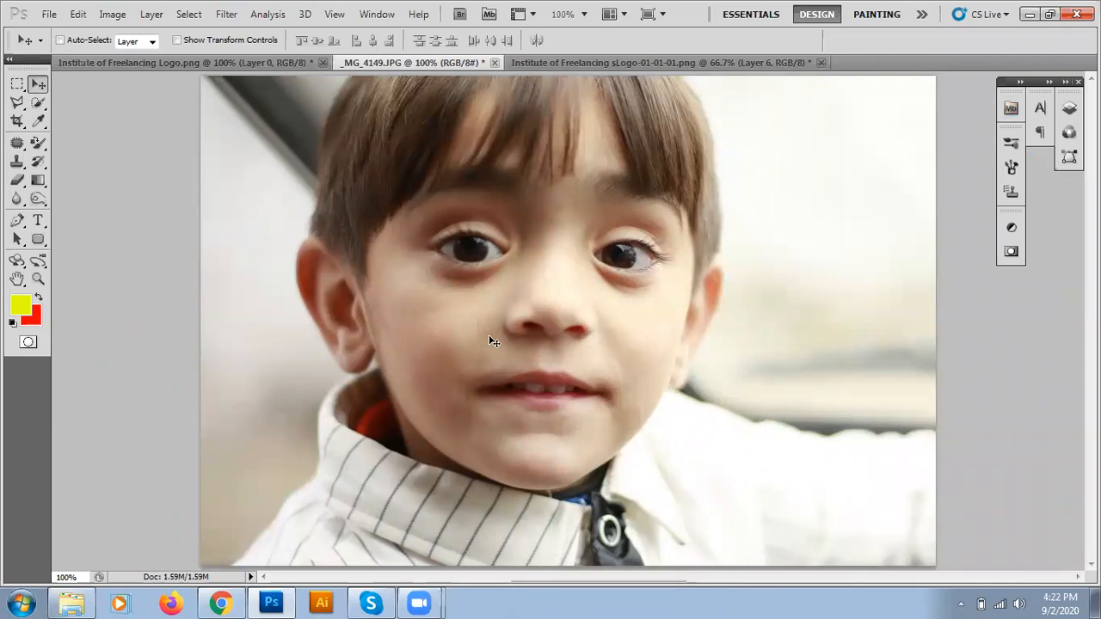
# Blur the eye on the image's left side using the Blur tool with a 101 px brush at 50% strength
pyautogui.click(15, 200)
pyautogui.rightClick(13, 203)
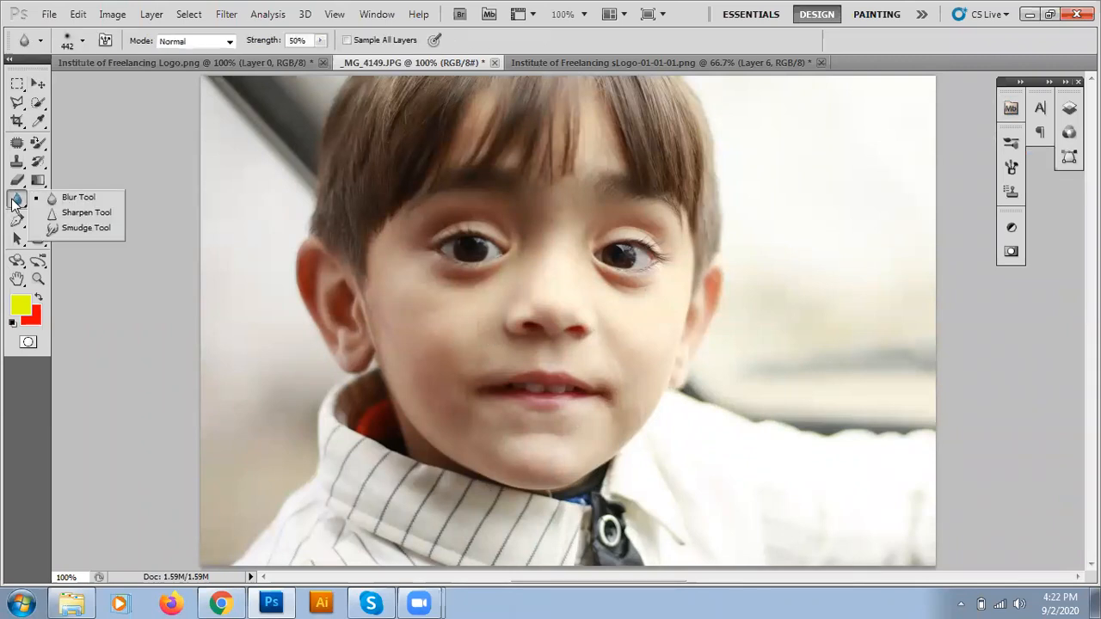
pyautogui.click(77, 199)
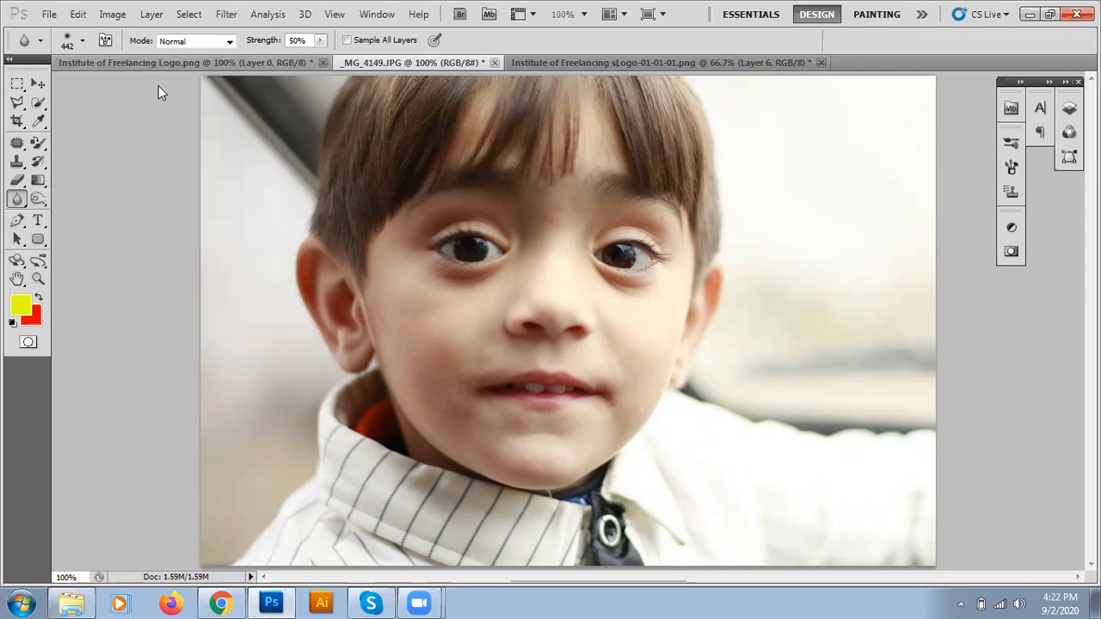
pyautogui.click(82, 40)
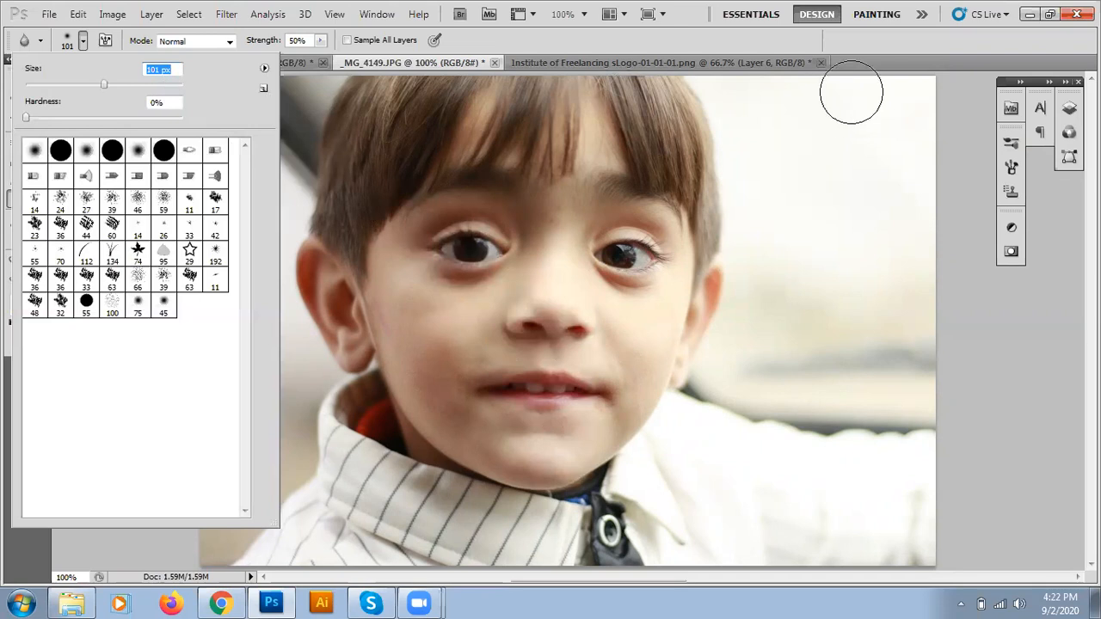
pyautogui.click(469, 252)
pyautogui.moveTo(469, 251)
pyautogui.mouseDown()
pyautogui.moveTo(455, 251)
pyautogui.moveTo(491, 246)
pyautogui.moveTo(474, 245)
pyautogui.mouseUp()
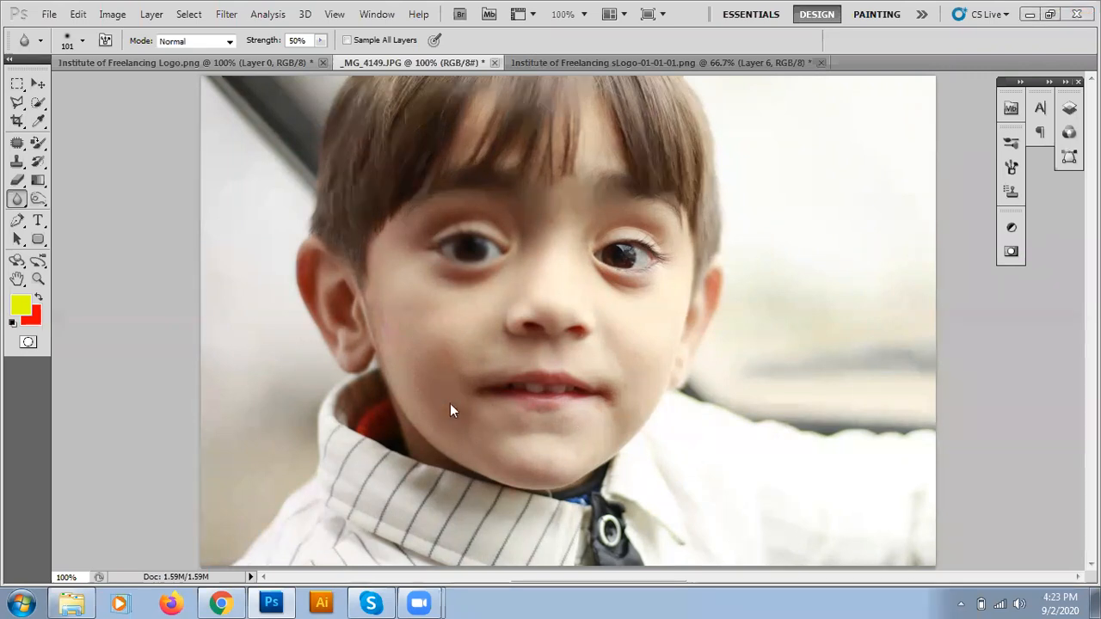
# Sharpen the blurred eye using the Sharpen tool with a 102 px brush at 50% strength
pyautogui.click(15, 201)
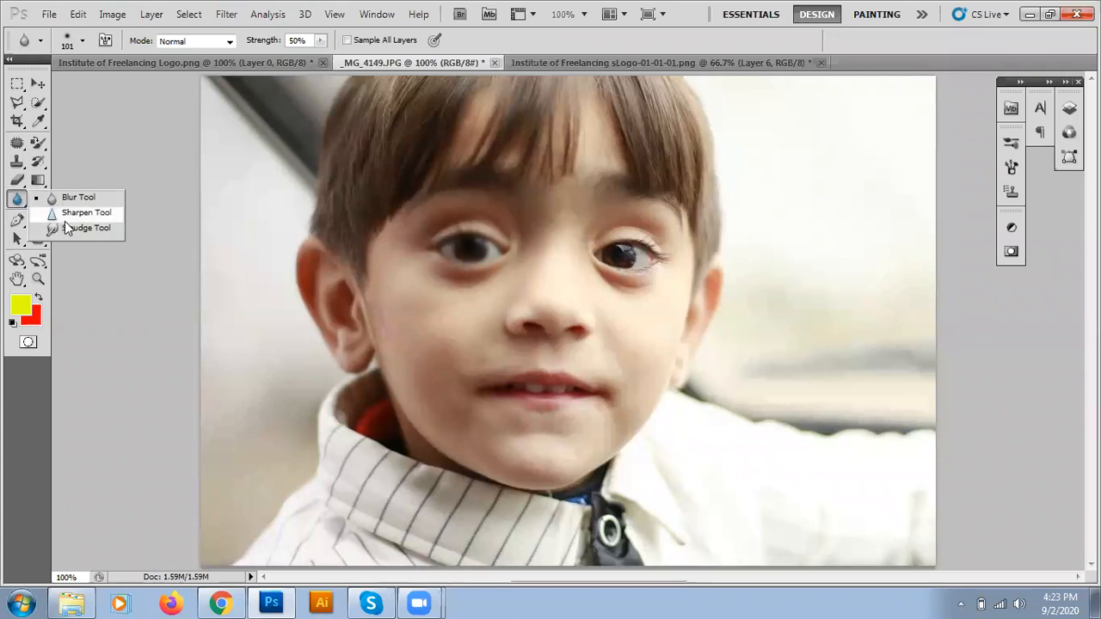
pyautogui.click(69, 214)
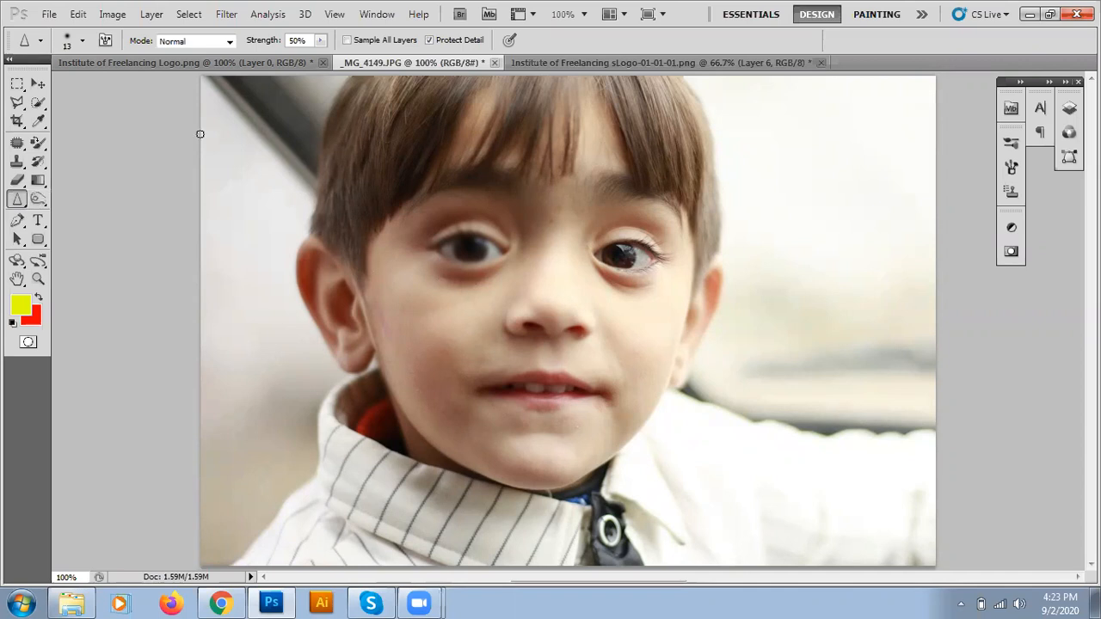
pyautogui.click(83, 40)
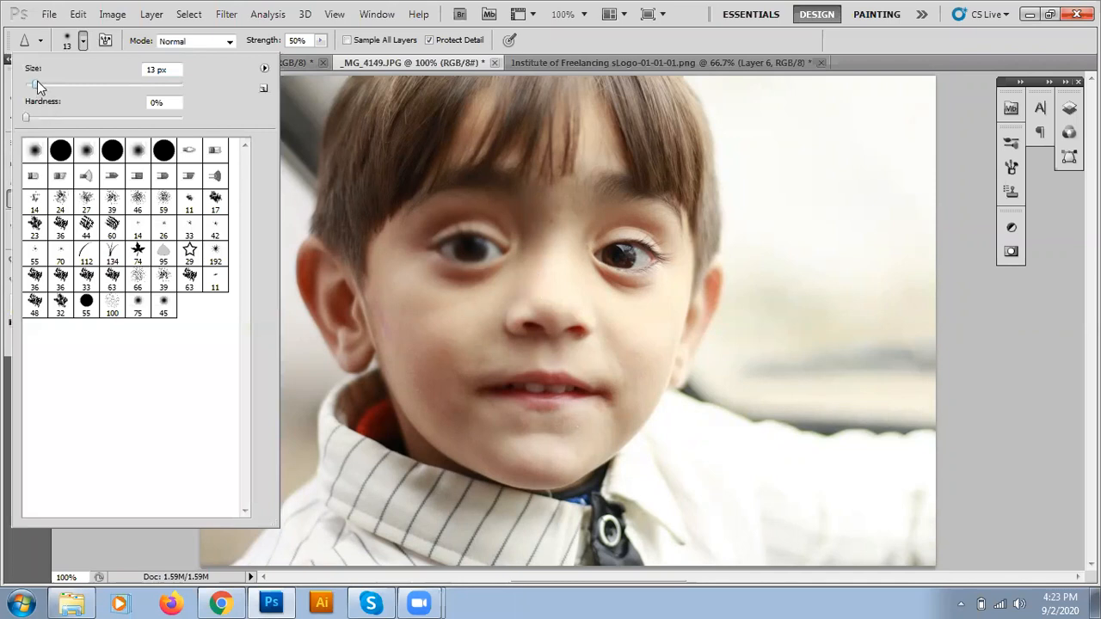
pyautogui.moveTo(90, 83); pyautogui.dragTo(105, 83)
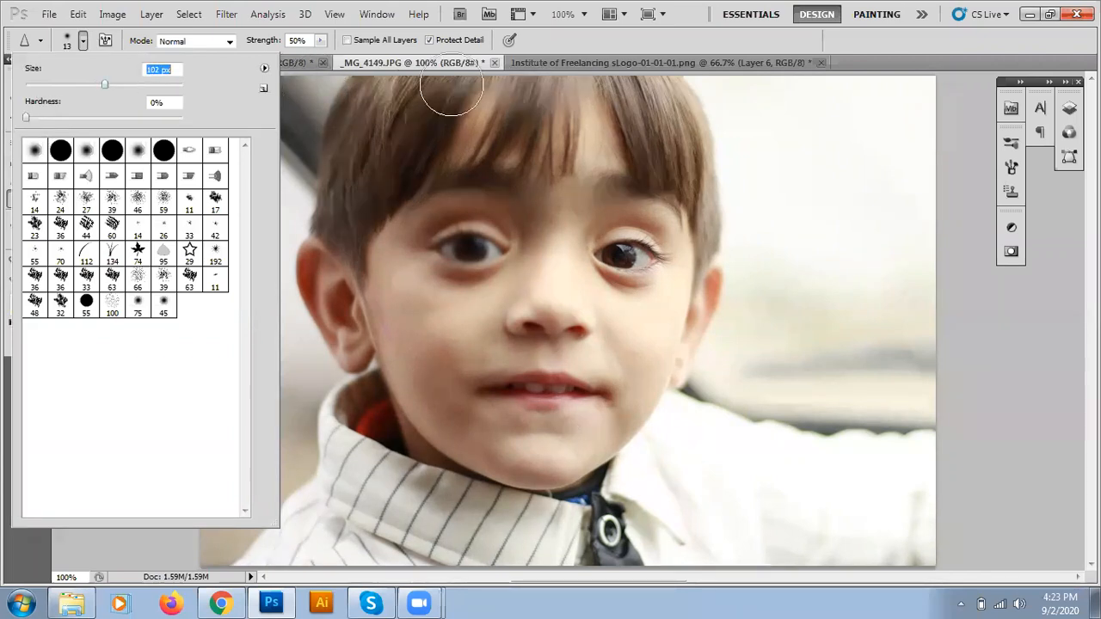
pyautogui.press('Return')
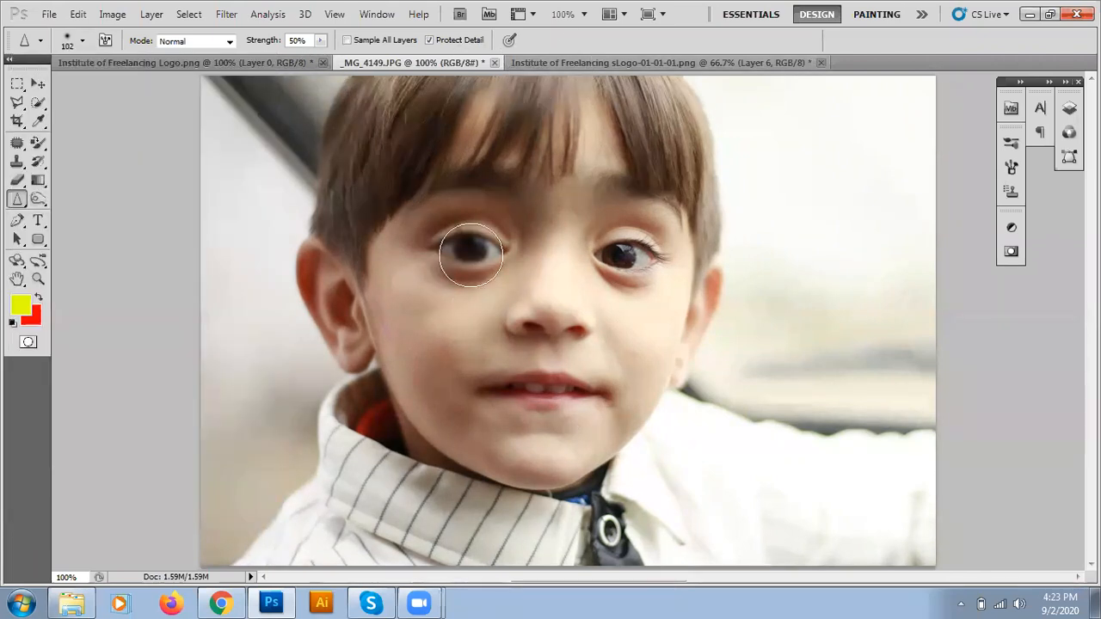
pyautogui.click(471, 250)
pyautogui.moveTo(470, 250)
pyautogui.mouseDown()
pyautogui.moveTo(444, 244)
pyautogui.moveTo(483, 243)
pyautogui.mouseUp()
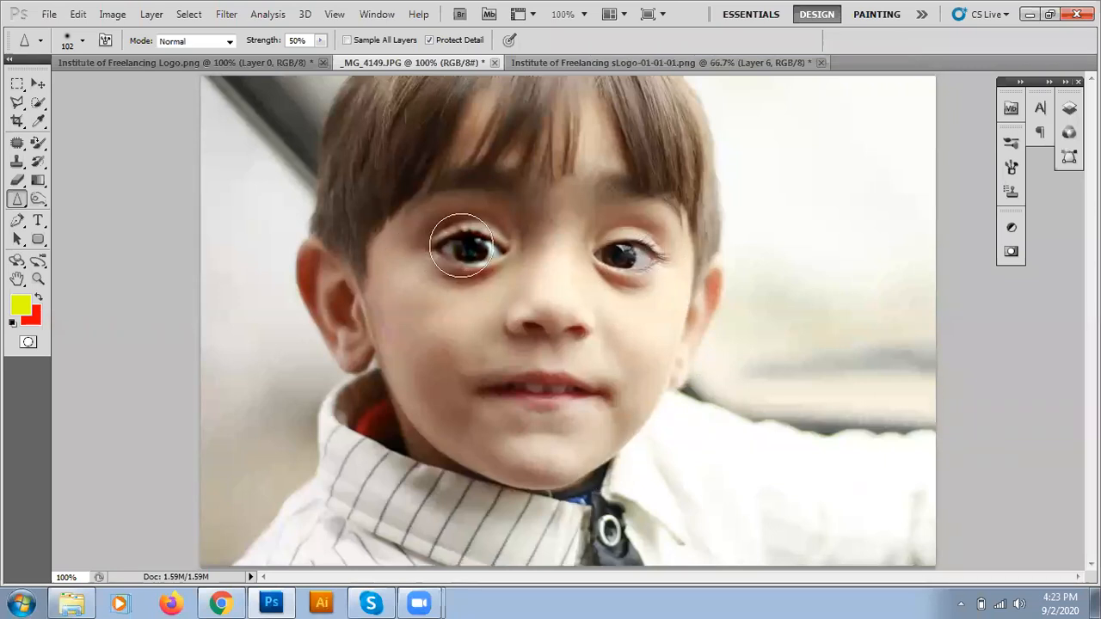
pyautogui.moveTo(461, 245)
pyautogui.mouseDown()
pyautogui.moveTo(492, 259)
pyautogui.moveTo(536, 250)
pyautogui.moveTo(456, 251)
pyautogui.moveTo(468, 229)
pyautogui.moveTo(517, 253)
pyautogui.moveTo(475, 274)
pyautogui.moveTo(393, 271)
pyautogui.moveTo(467, 246)
pyautogui.mouseUp()
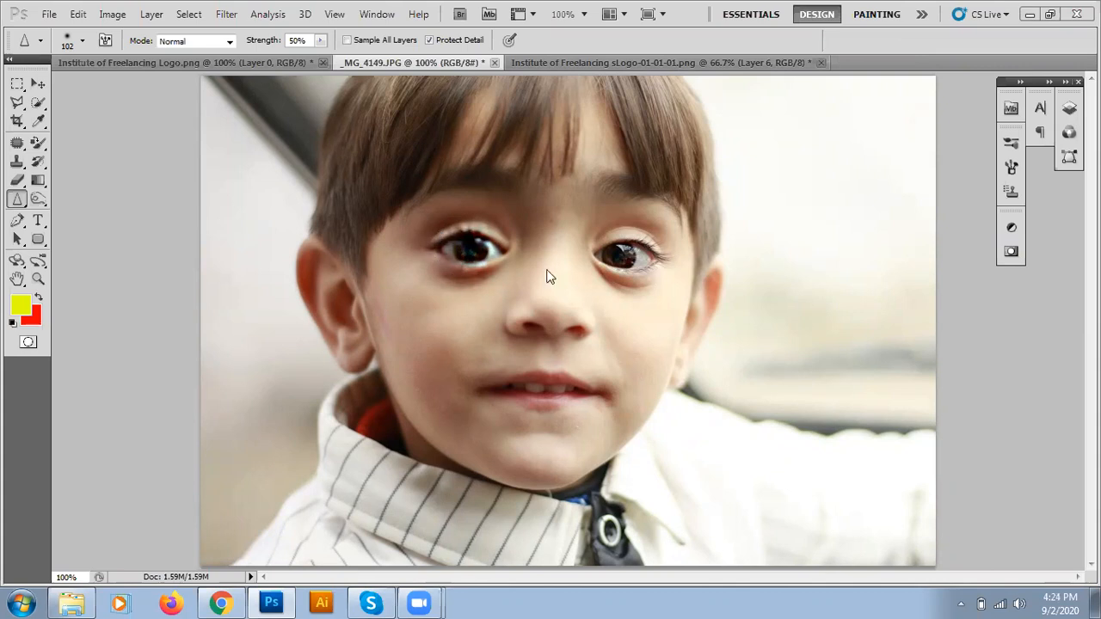
# Expand the Layers panel, close the edited photo, and reopen the original _MG_4149.JPG at 100%
pyautogui.click(1069, 108)
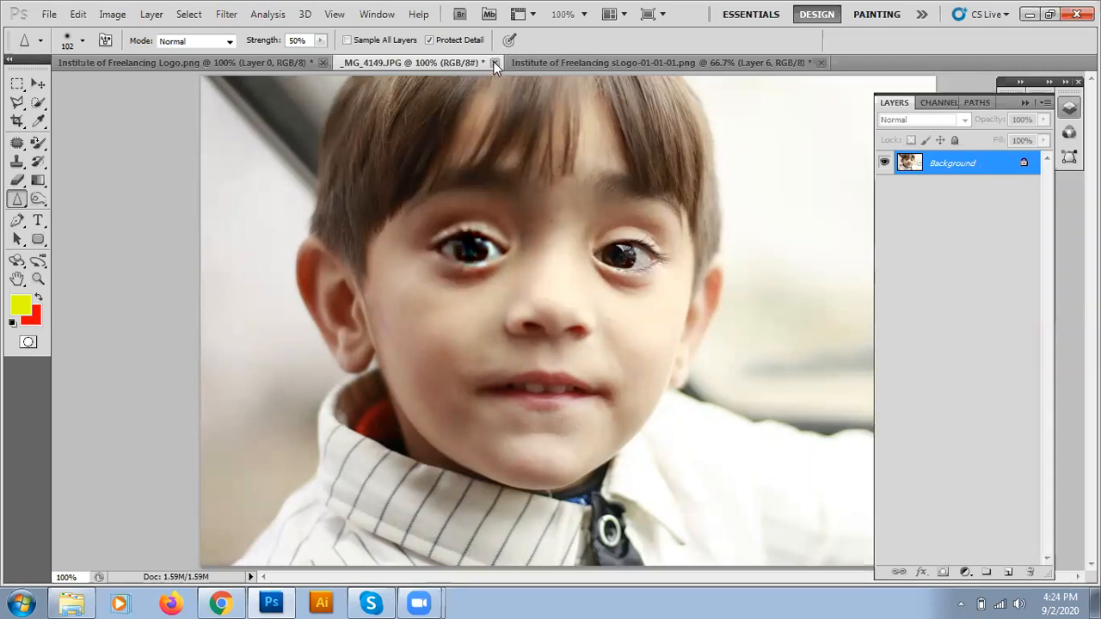
pyautogui.click(73, 602)
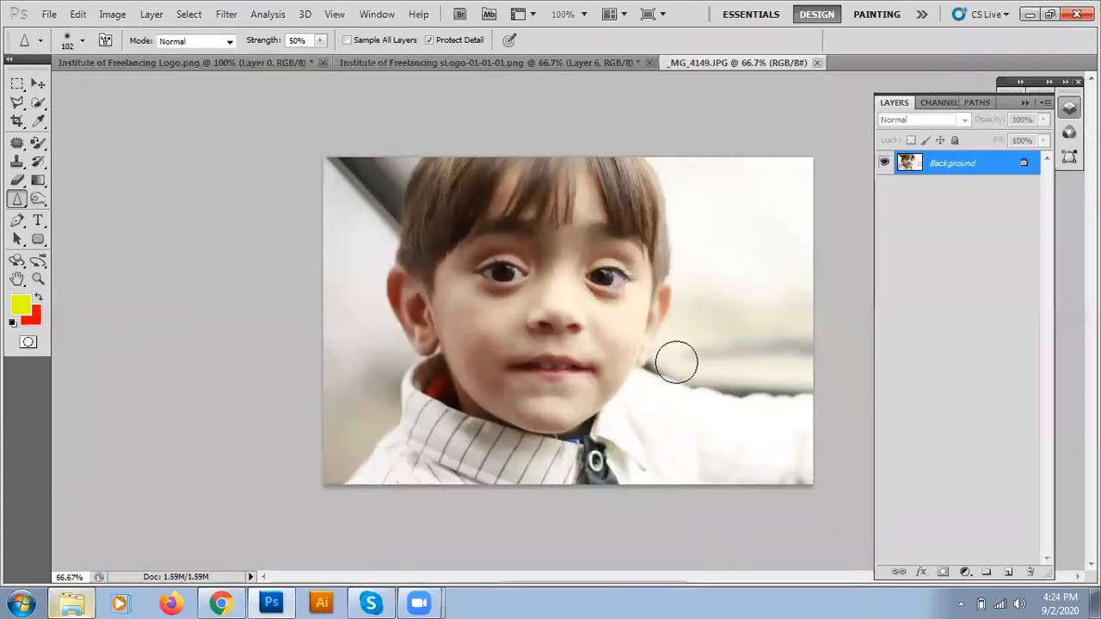
pyautogui.hotkey('ctrl', '+')
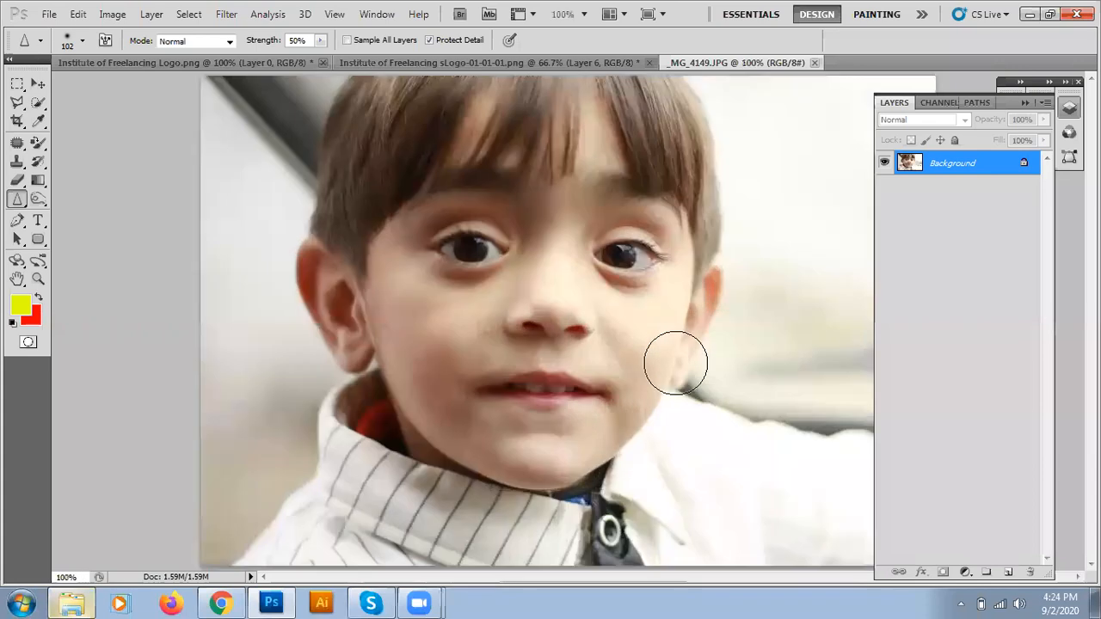
# Duplicate the Background layer and sharpen the eyes on the copy, raising the Sharpen tool's strength to 100%
pyautogui.moveTo(983, 176); pyautogui.dragTo(1009, 573)
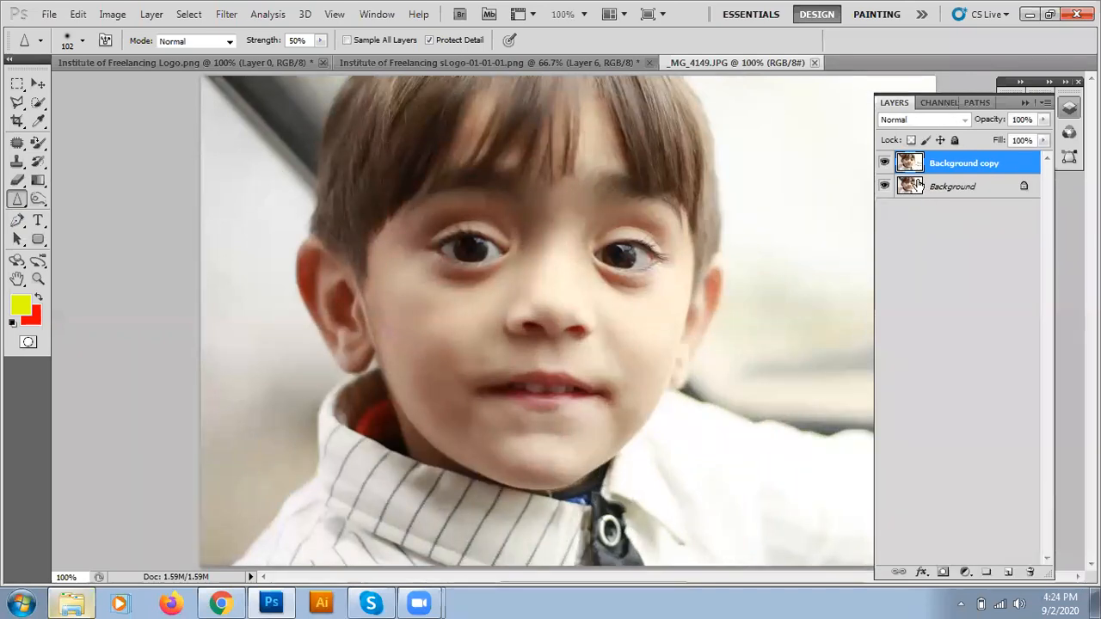
pyautogui.click(469, 250)
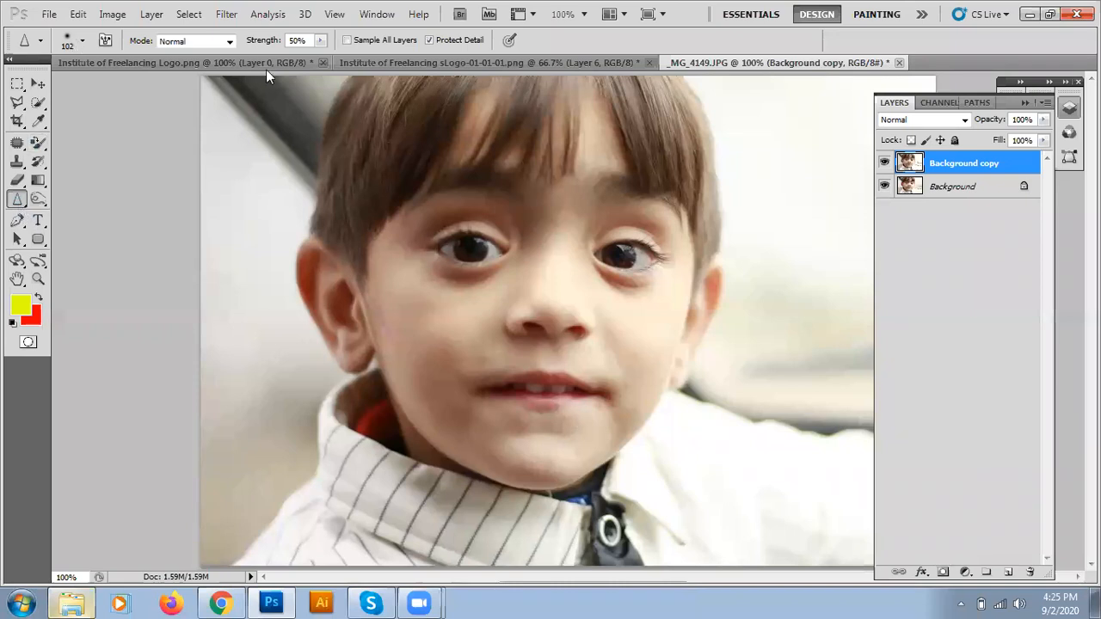
pyautogui.click(320, 41)
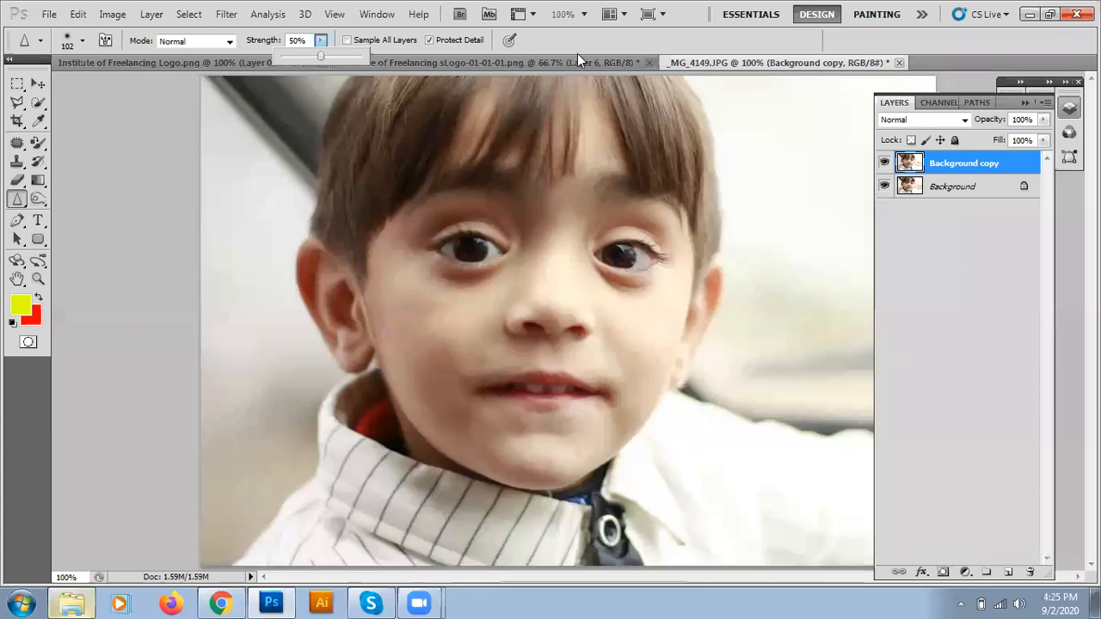
pyautogui.moveTo(577, 53); pyautogui.dragTo(598, 40)
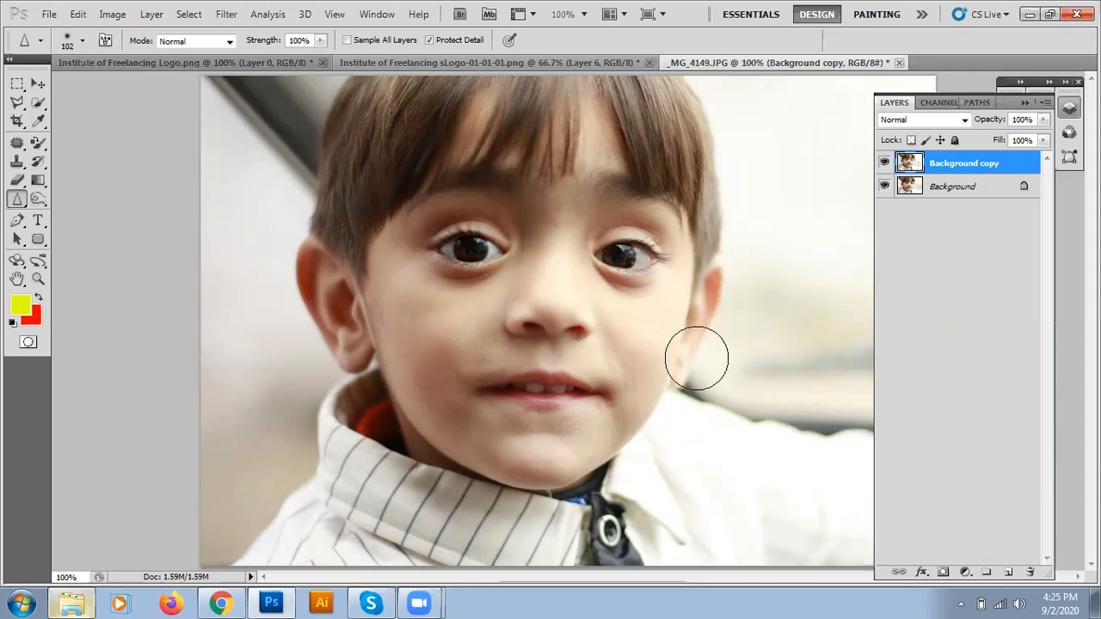
# Compare the sharpened eyes with the original by toggling the Background copy layer's visibility, including at 200% zoom
pyautogui.click(885, 164)
pyautogui.click(885, 163)
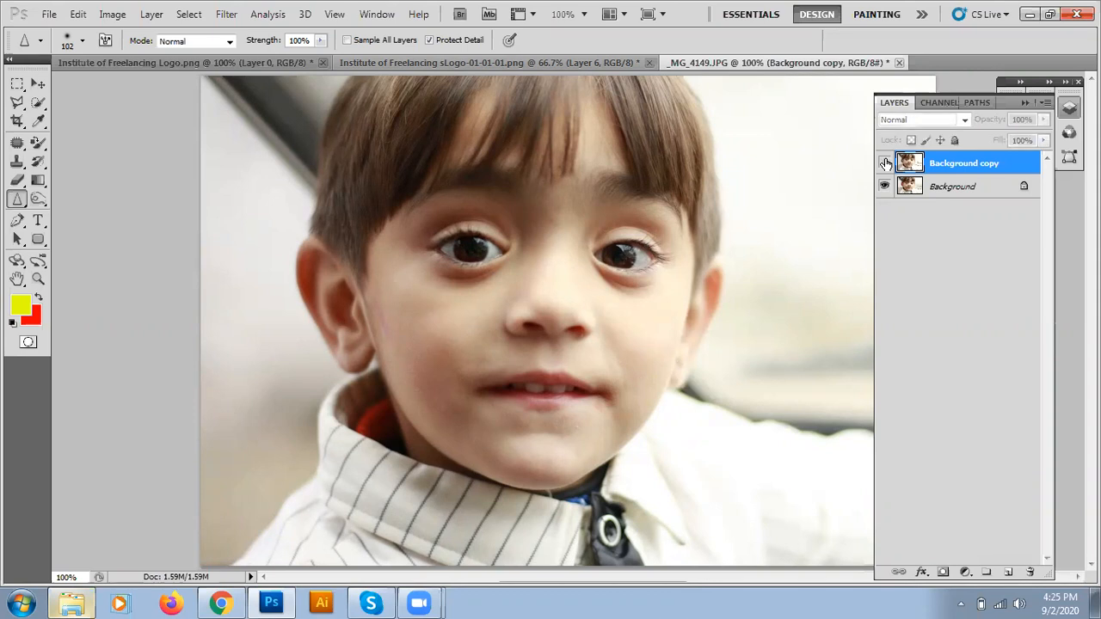
pyautogui.click(885, 164)
pyautogui.click(885, 163)
pyautogui.click(885, 163)
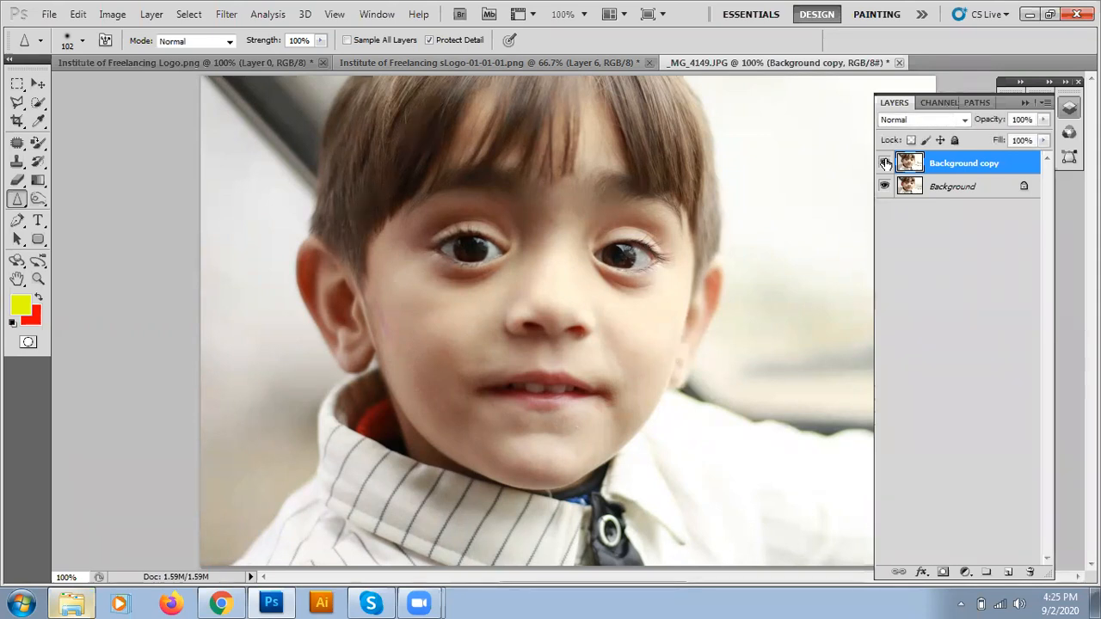
pyautogui.click(886, 164)
pyautogui.click(885, 163)
pyautogui.hotkey('ctrl', '+')
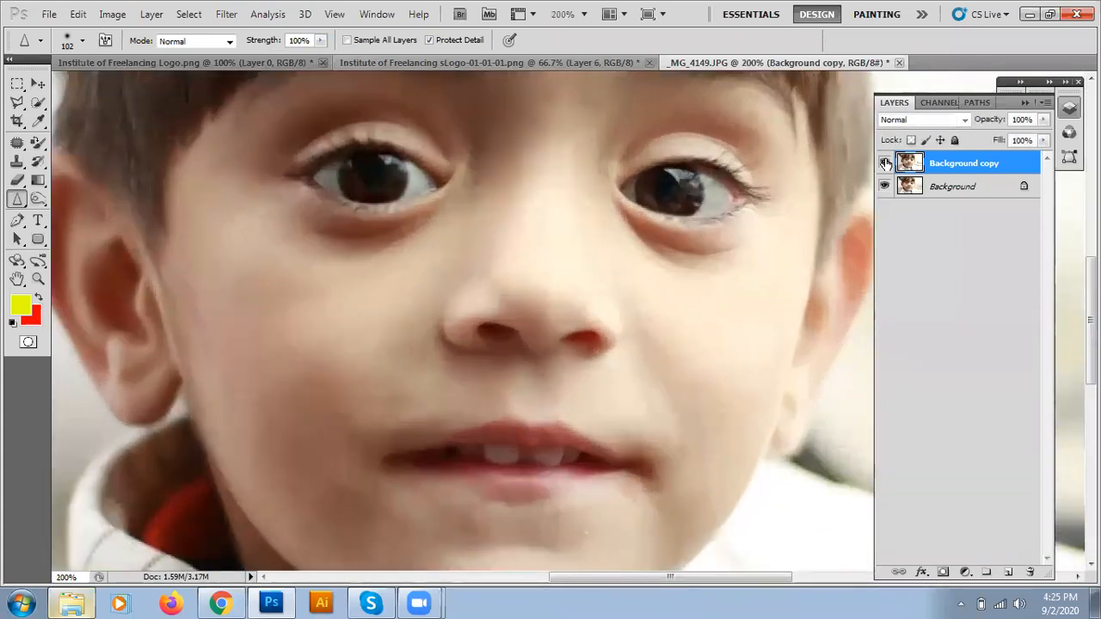
pyautogui.click(886, 163)
pyautogui.click(885, 163)
pyautogui.click(885, 164)
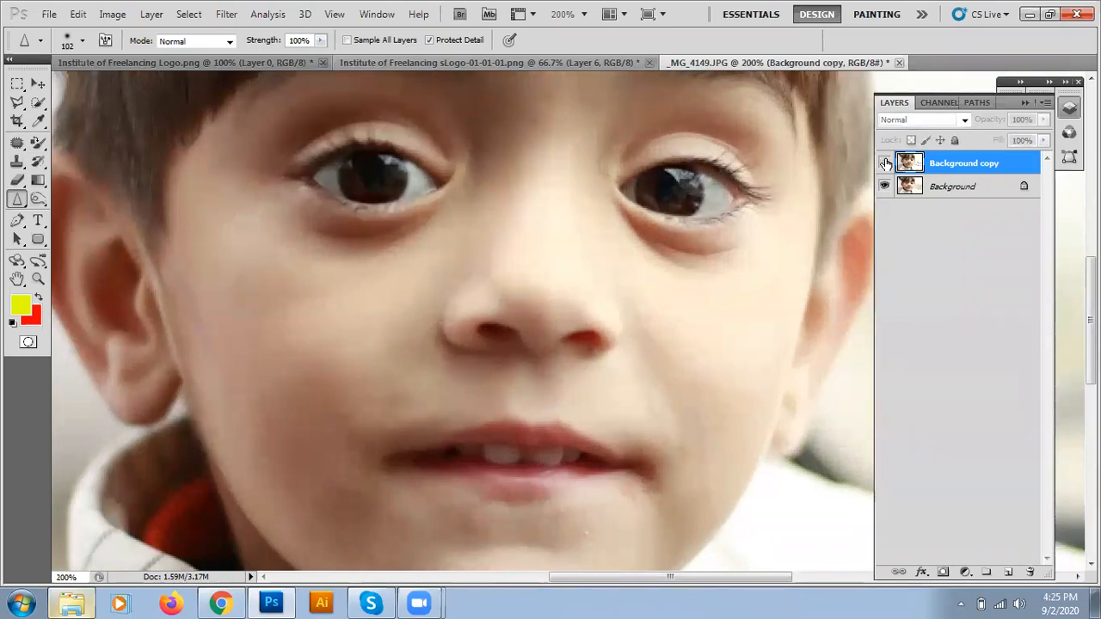
pyautogui.click(886, 164)
pyautogui.click(885, 164)
pyautogui.click(885, 163)
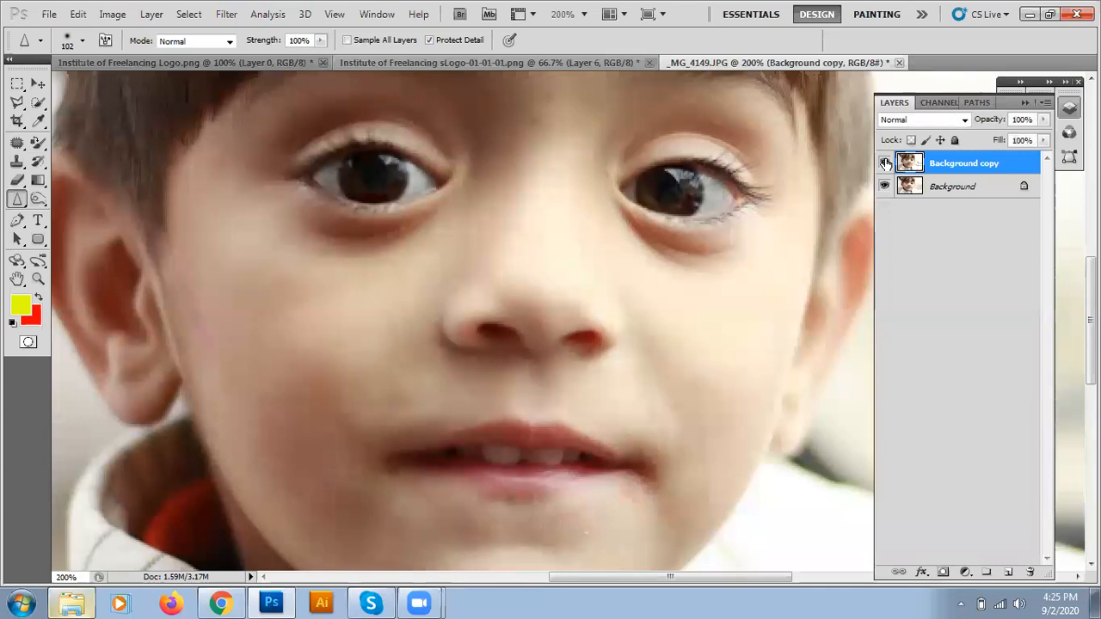
pyautogui.click(886, 164)
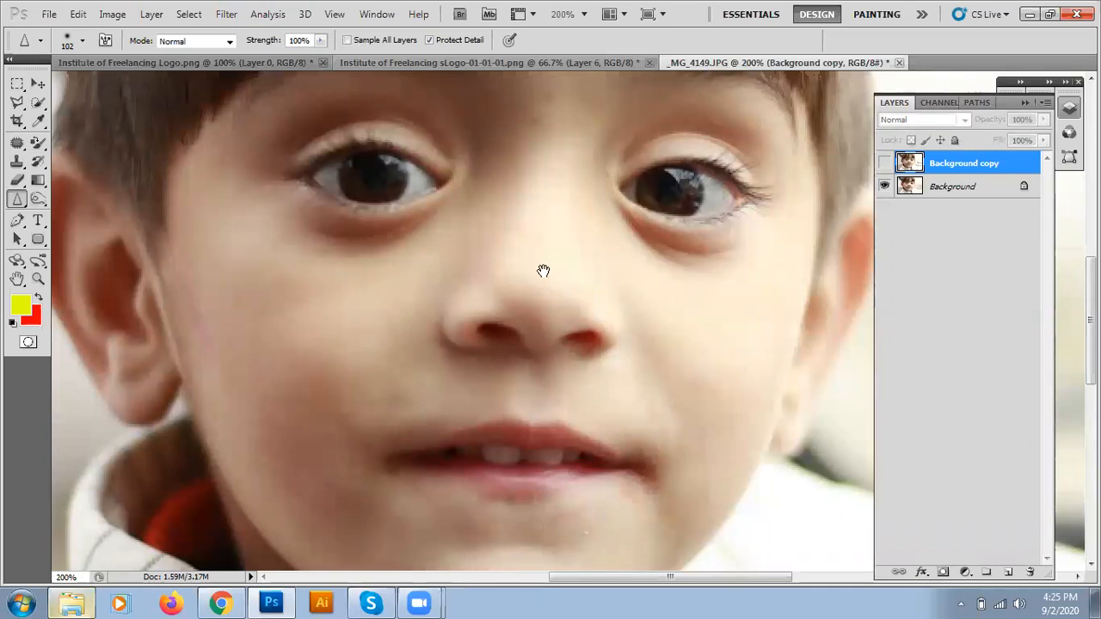
# Make the Background copy layer visible again and sharpen the lips and teeth at 100% strength
pyautogui.moveTo(544, 271); pyautogui.dragTo(543, 337)
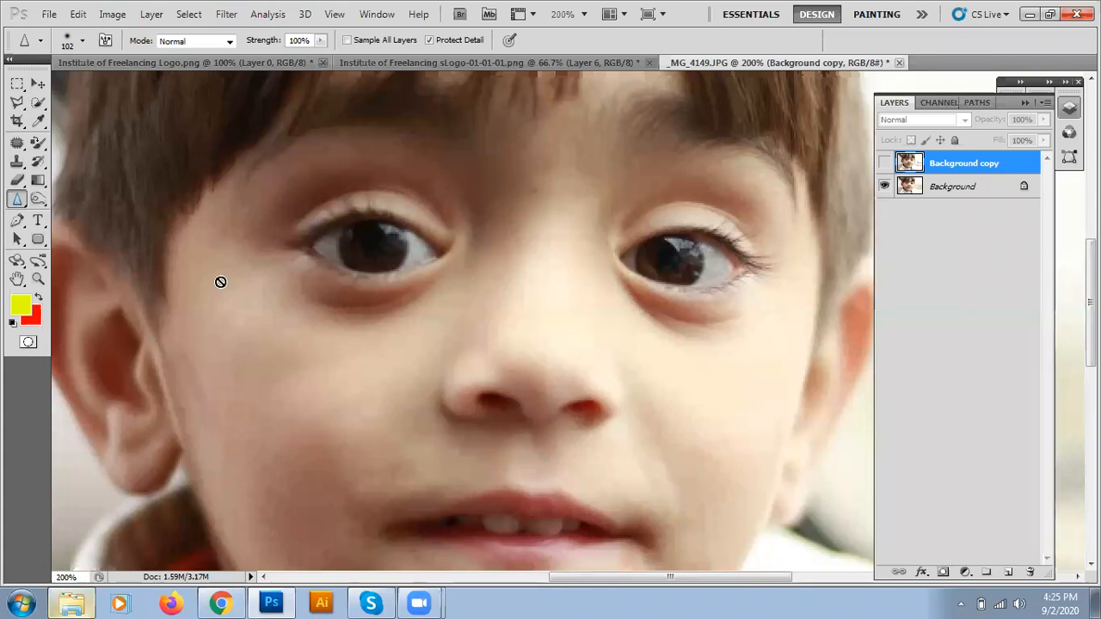
pyautogui.click(546, 398)
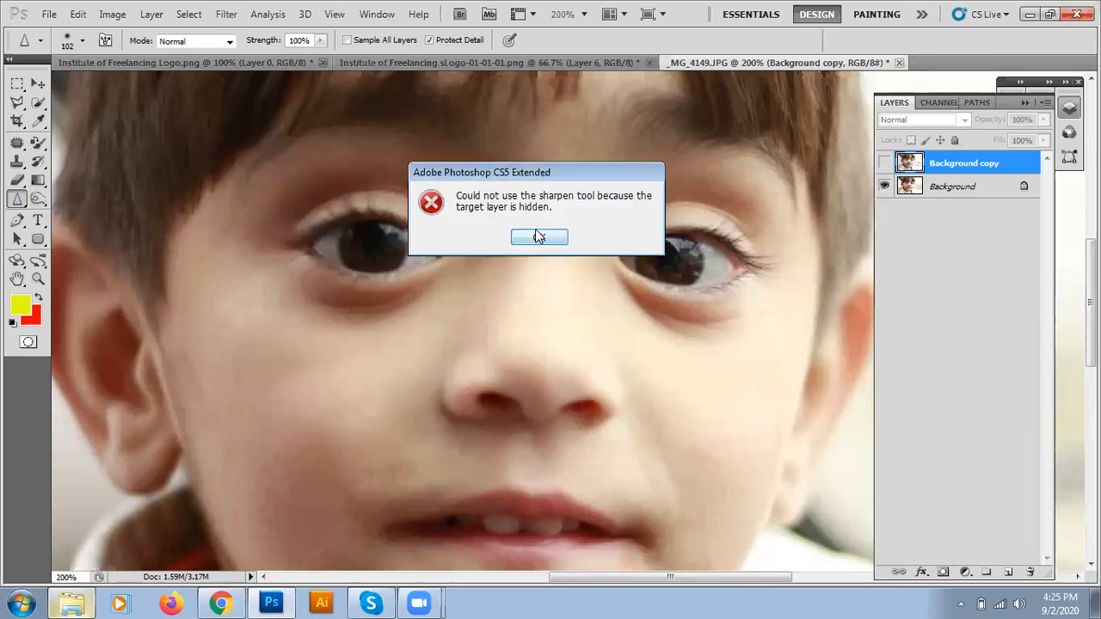
pyautogui.click(540, 236)
pyautogui.click(886, 162)
pyautogui.moveTo(527, 404)
pyautogui.mouseDown()
pyautogui.moveTo(512, 397)
pyautogui.moveTo(565, 406)
pyautogui.moveTo(548, 433)
pyautogui.moveTo(529, 207)
pyautogui.mouseUp()
pyautogui.press('space')
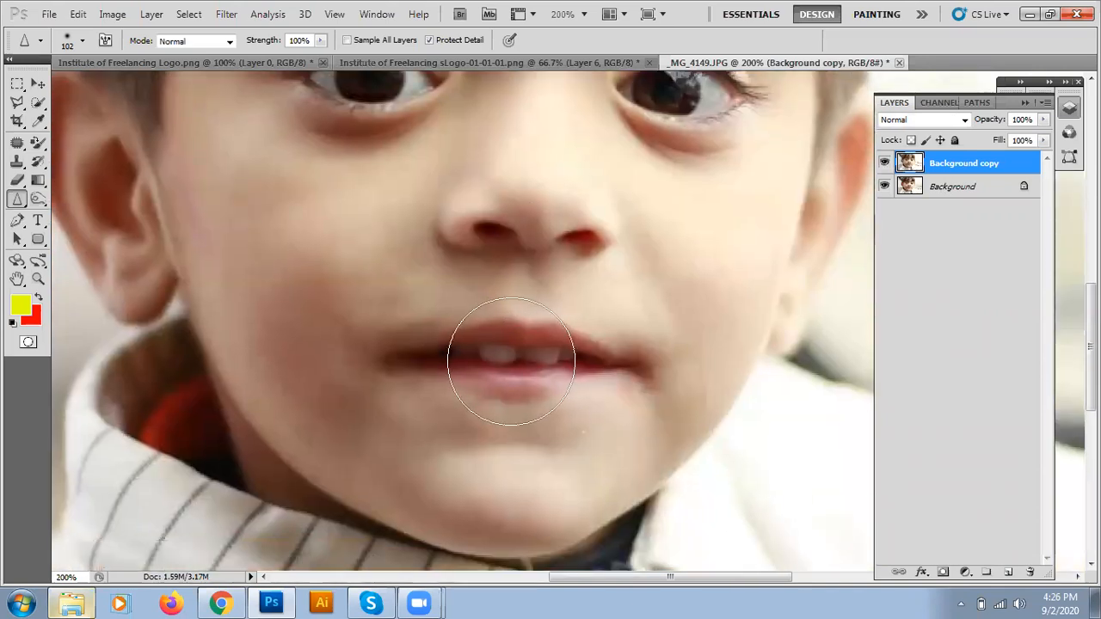
pyautogui.moveTo(511, 361)
pyautogui.mouseDown()
pyautogui.moveTo(531, 361)
pyautogui.moveTo(467, 360)
pyautogui.mouseUp()
# Compare the sharpened face with the original by switching the Background copy layer's visibility on and off
pyautogui.press('space')
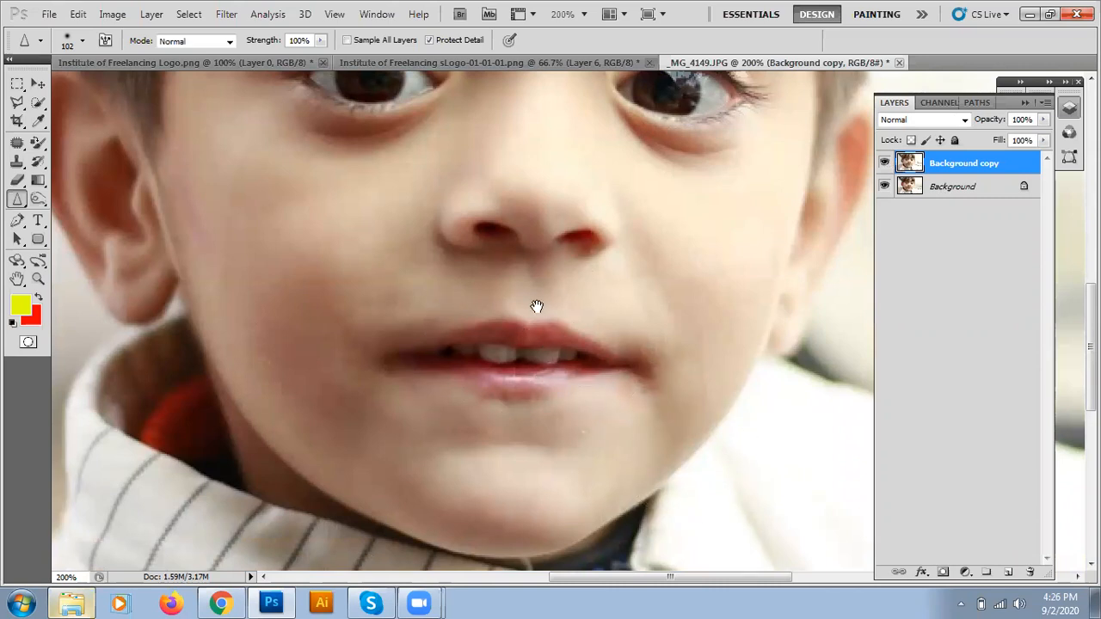
pyautogui.moveTo(537, 396); pyautogui.dragTo(536, 499)
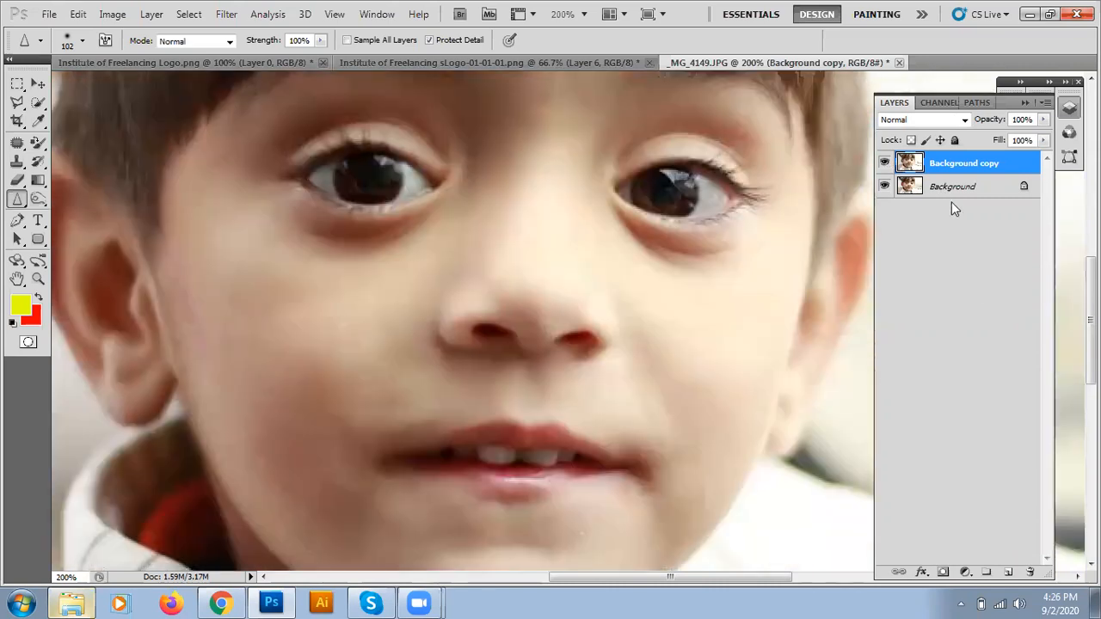
pyautogui.click(884, 163)
pyautogui.click(884, 164)
pyautogui.click(885, 164)
pyautogui.click(885, 164)
pyautogui.click(884, 164)
pyautogui.click(885, 163)
pyautogui.click(885, 163)
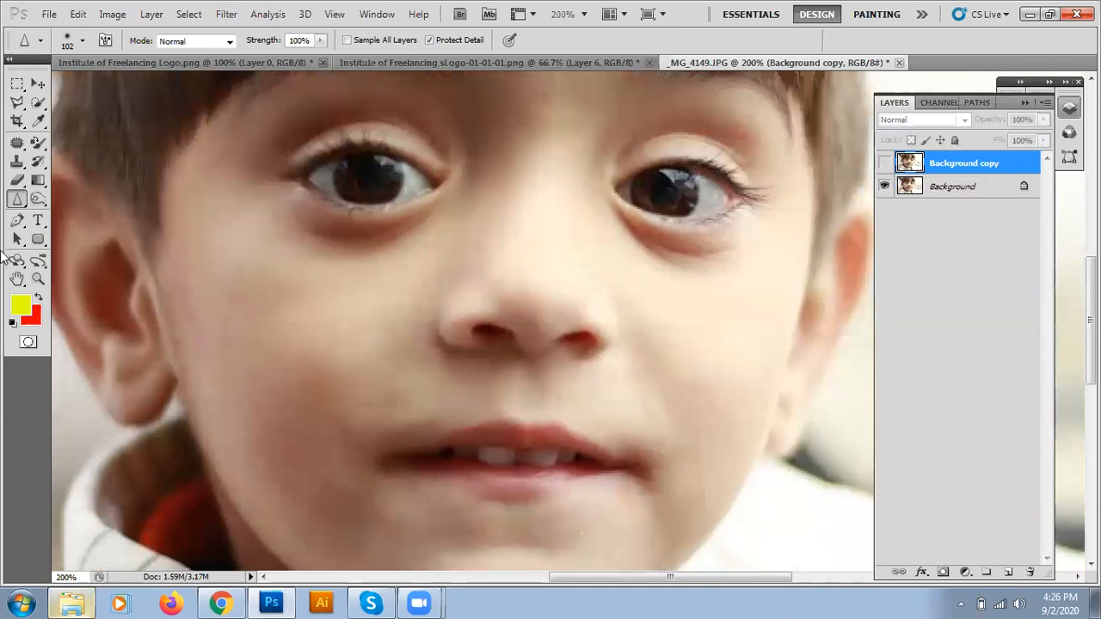
# Show the Background copy layer and smudge the nose downward using the Smudge tool with a 100 px brush at 25% strength
pyautogui.moveTo(17, 199); pyautogui.dragTo(66, 206)
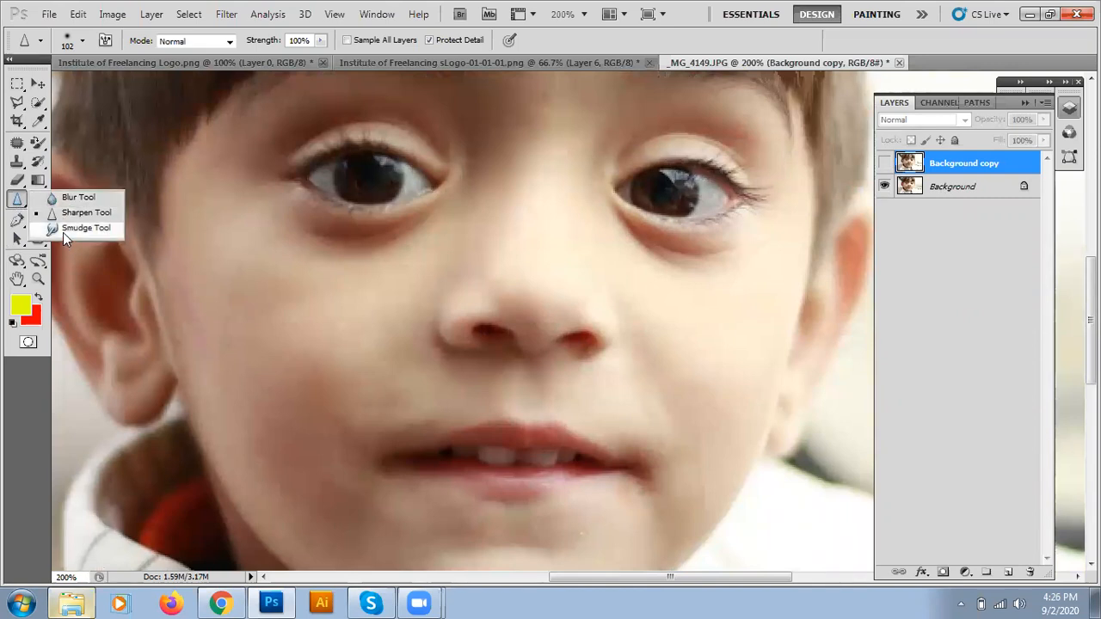
pyautogui.click(63, 232)
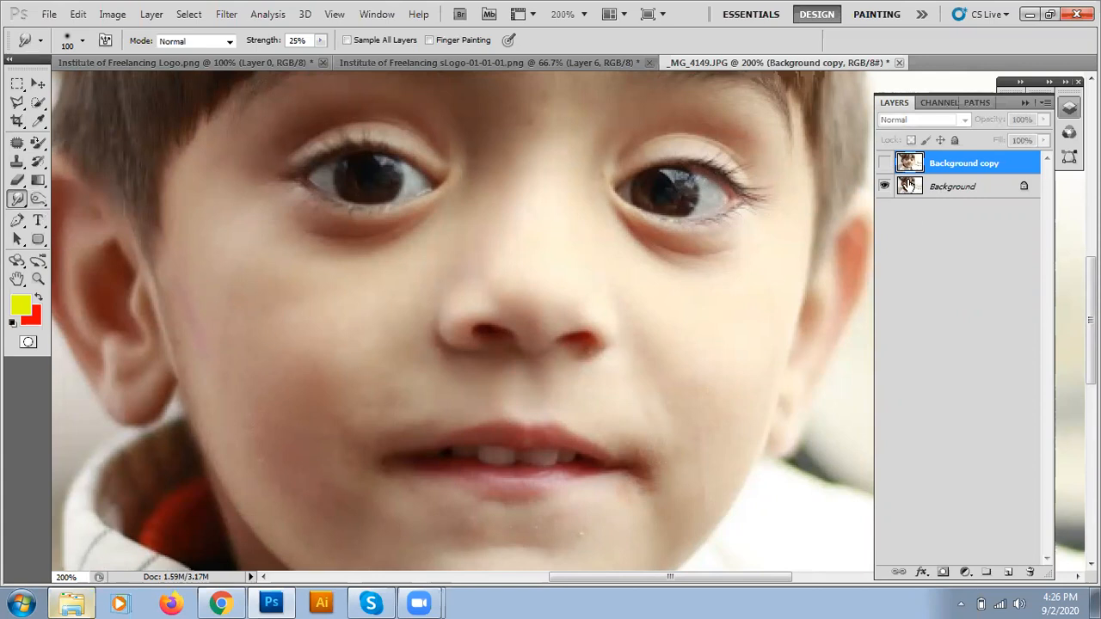
pyautogui.click(883, 164)
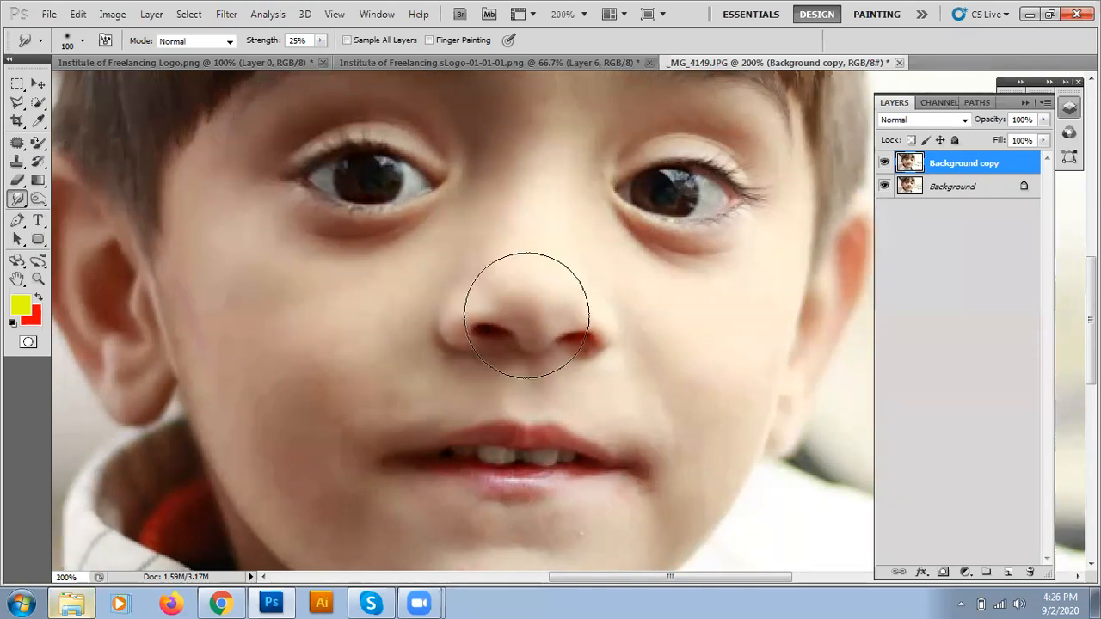
pyautogui.moveTo(526, 313); pyautogui.dragTo(526, 407)
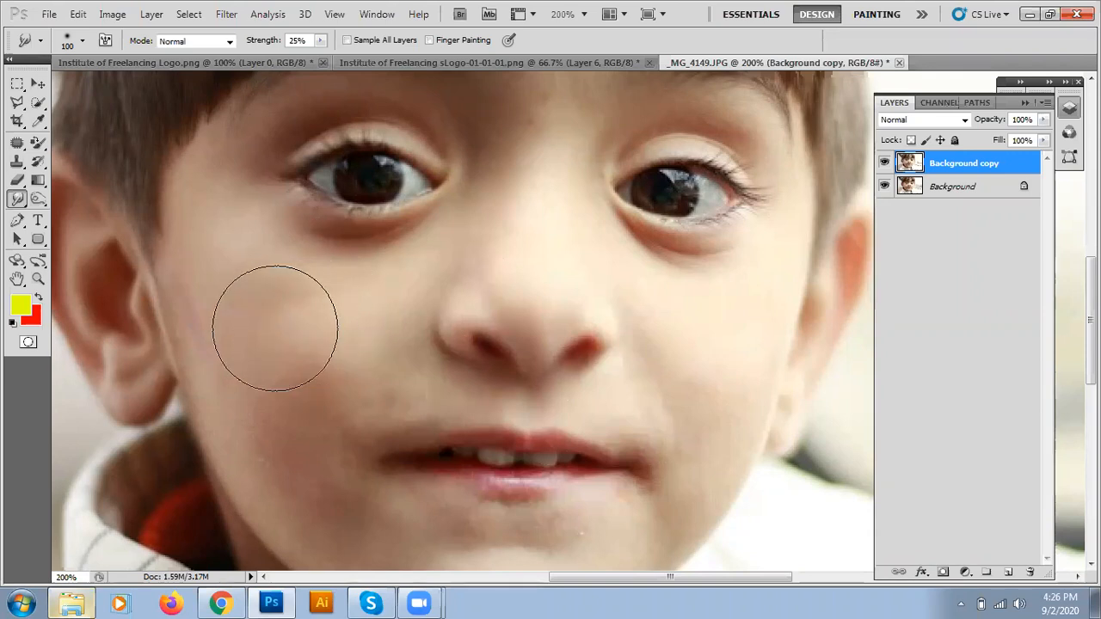
# Smudge both earlobes to reshape them using the same 100 px Smudge brush
pyautogui.moveTo(275, 329)
pyautogui.mouseDown()
pyautogui.moveTo(340, 293)
pyautogui.moveTo(322, 242)
pyautogui.mouseUp()
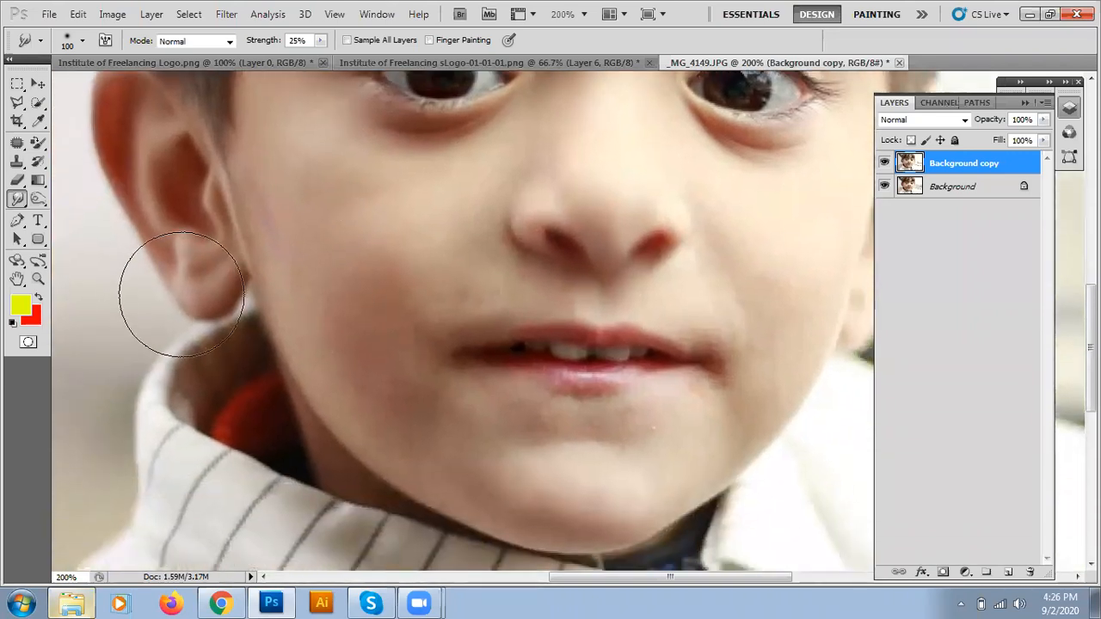
pyautogui.moveTo(209, 291); pyautogui.dragTo(243, 330)
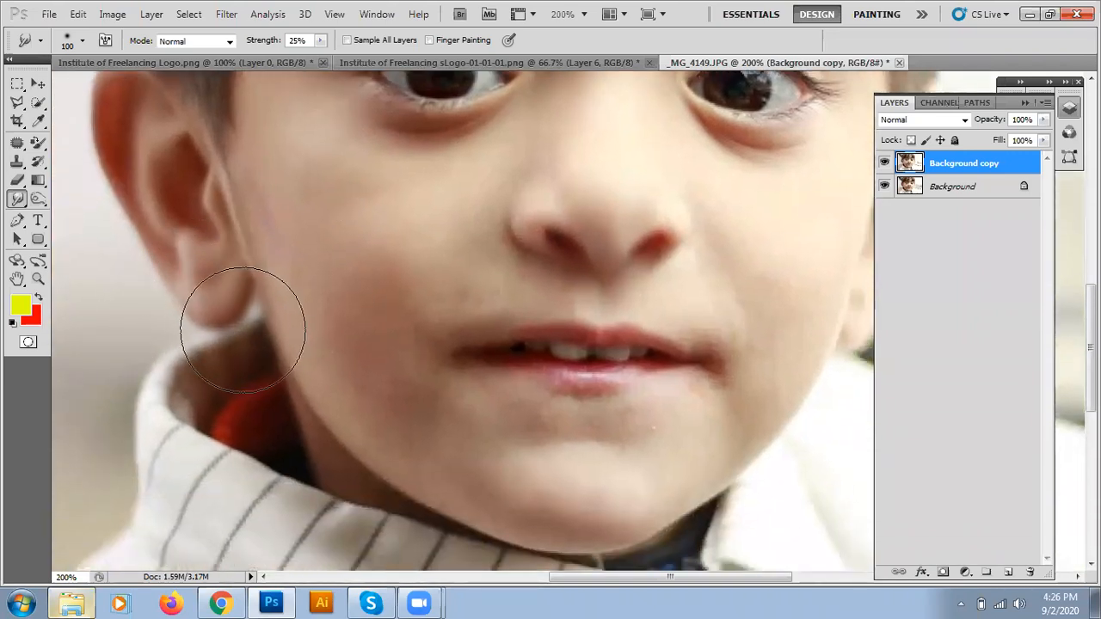
pyautogui.hscroll(6, 405, 315)
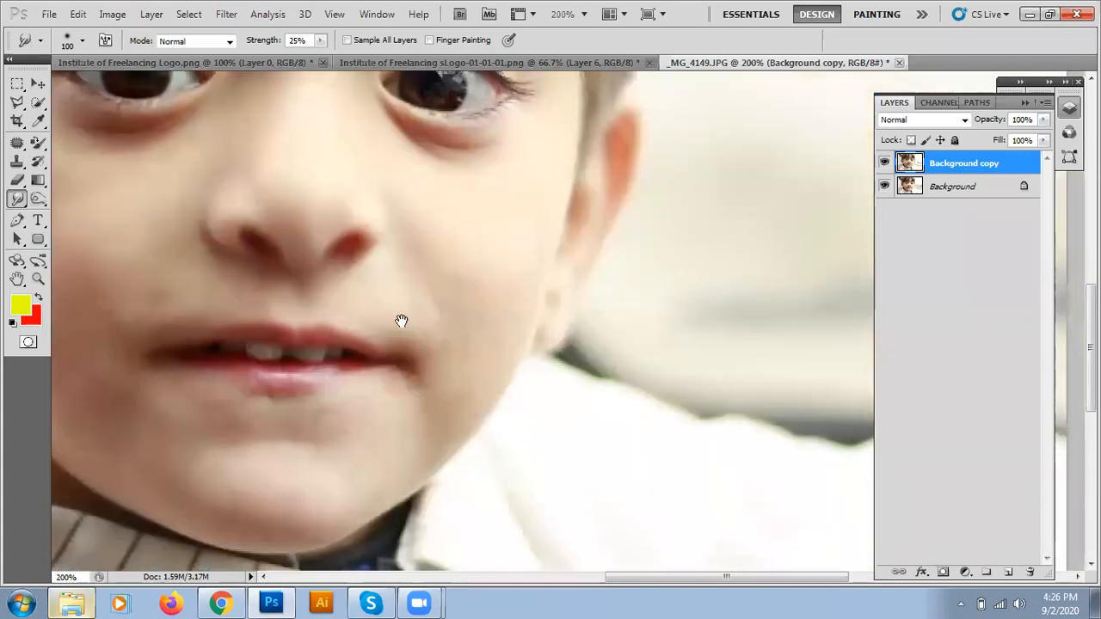
pyautogui.moveTo(542, 325); pyautogui.dragTo(522, 367)
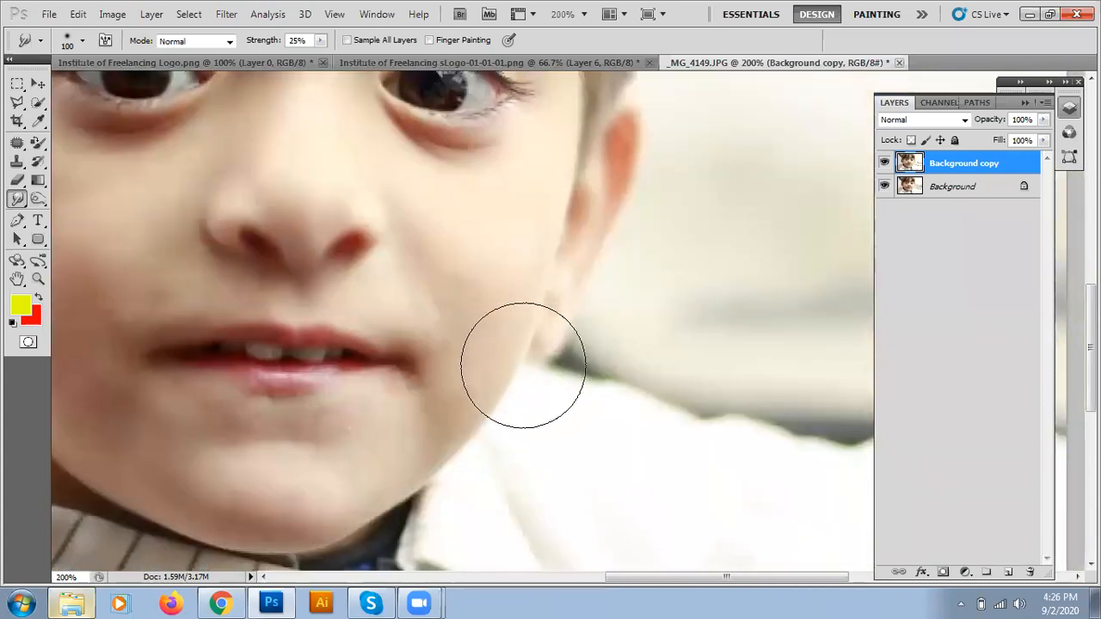
# Smudge the upper edges of both ears upward on the Background copy layer
pyautogui.moveTo(526, 191); pyautogui.dragTo(490, 249)
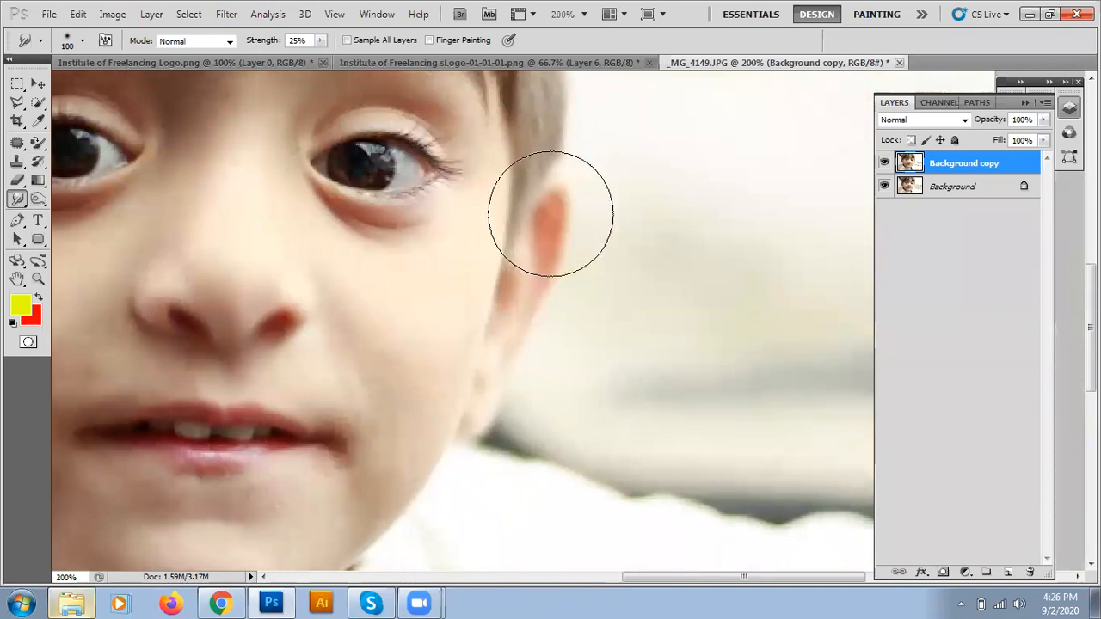
pyautogui.moveTo(560, 211); pyautogui.dragTo(593, 137)
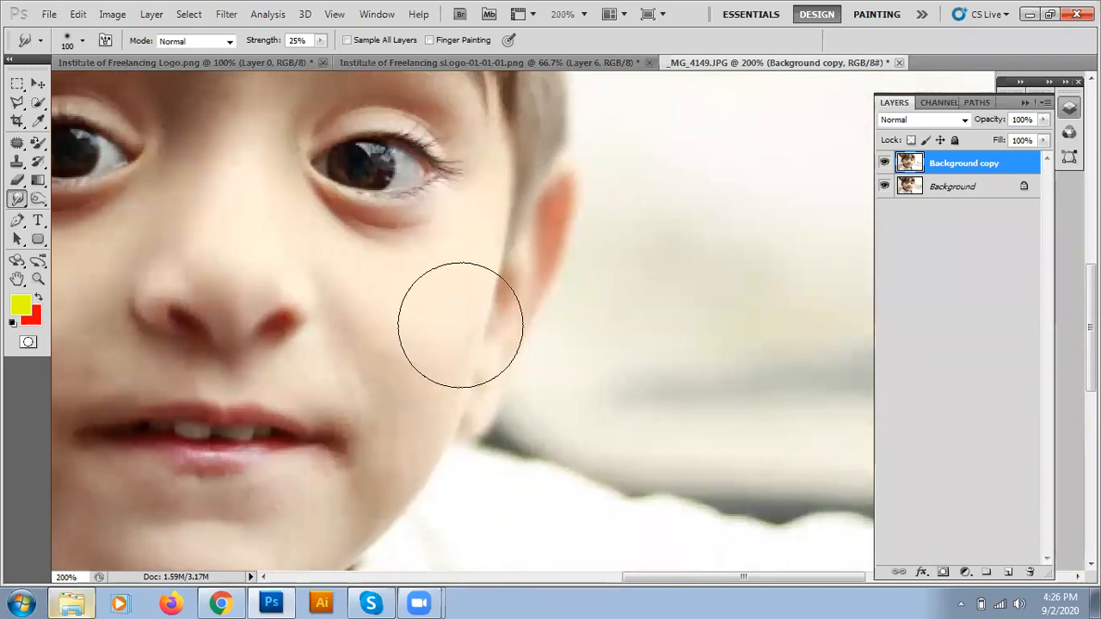
pyautogui.moveTo(266, 268); pyautogui.dragTo(568, 263)
pyautogui.moveTo(221, 239); pyautogui.dragTo(418, 367)
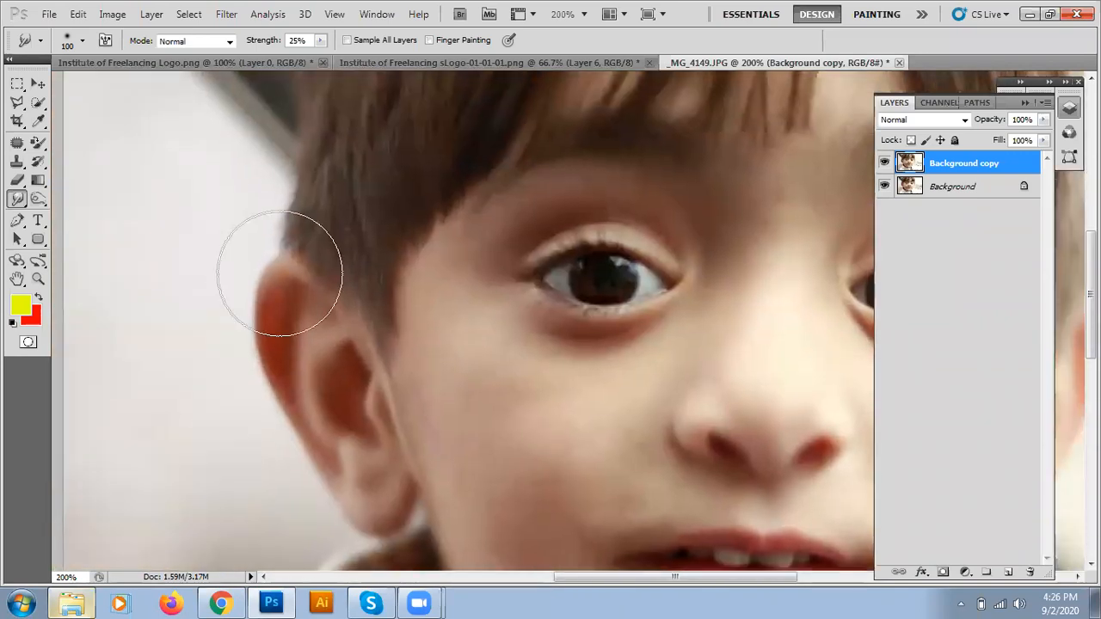
pyautogui.moveTo(282, 289)
pyautogui.mouseDown()
pyautogui.moveTo(309, 295)
pyautogui.moveTo(266, 209)
pyautogui.moveTo(274, 245)
pyautogui.mouseUp()
pyautogui.moveTo(364, 373); pyautogui.dragTo(216, 312)
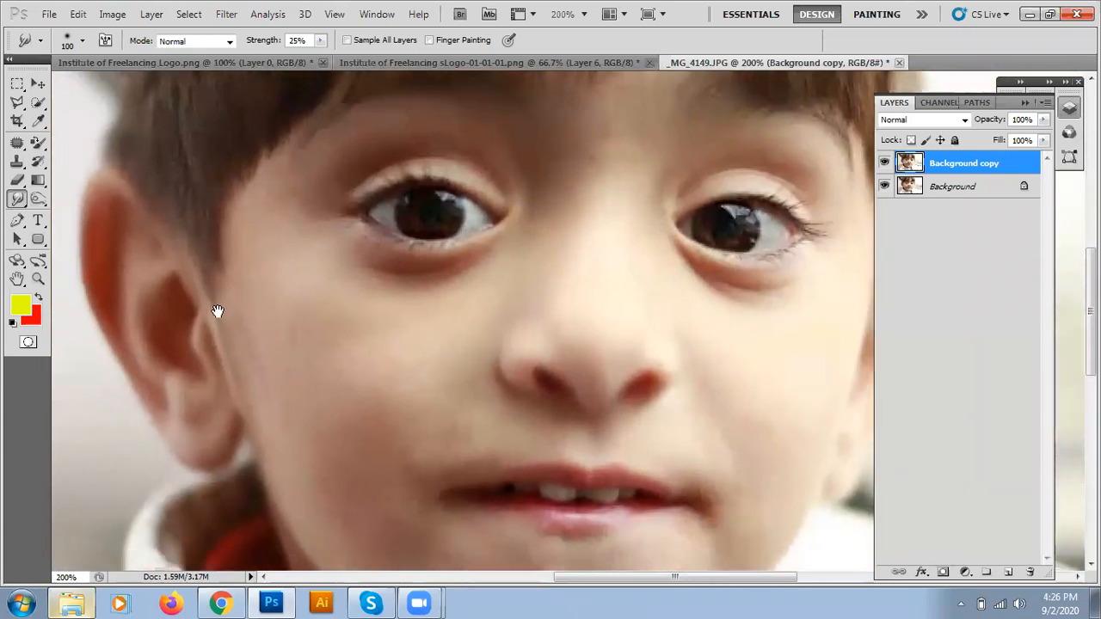
# View the photo at 100% and repeatedly toggle the Background copy layer's visibility to compare the smudged nose and ears with the original
pyautogui.hotkey('ctrl', '-')
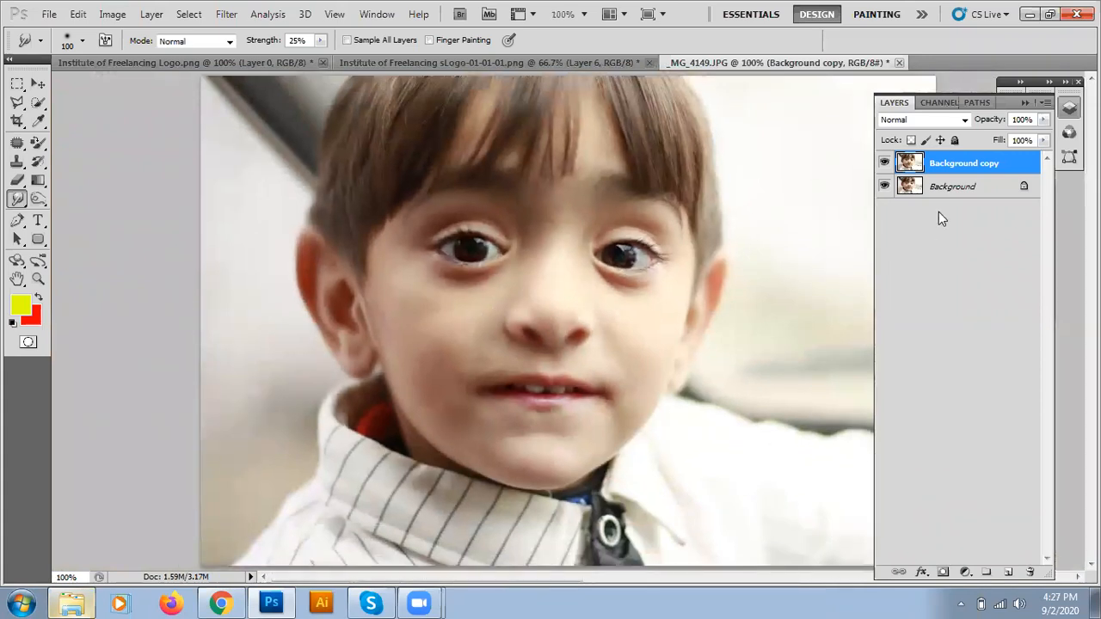
pyautogui.click(885, 164)
pyautogui.click(884, 163)
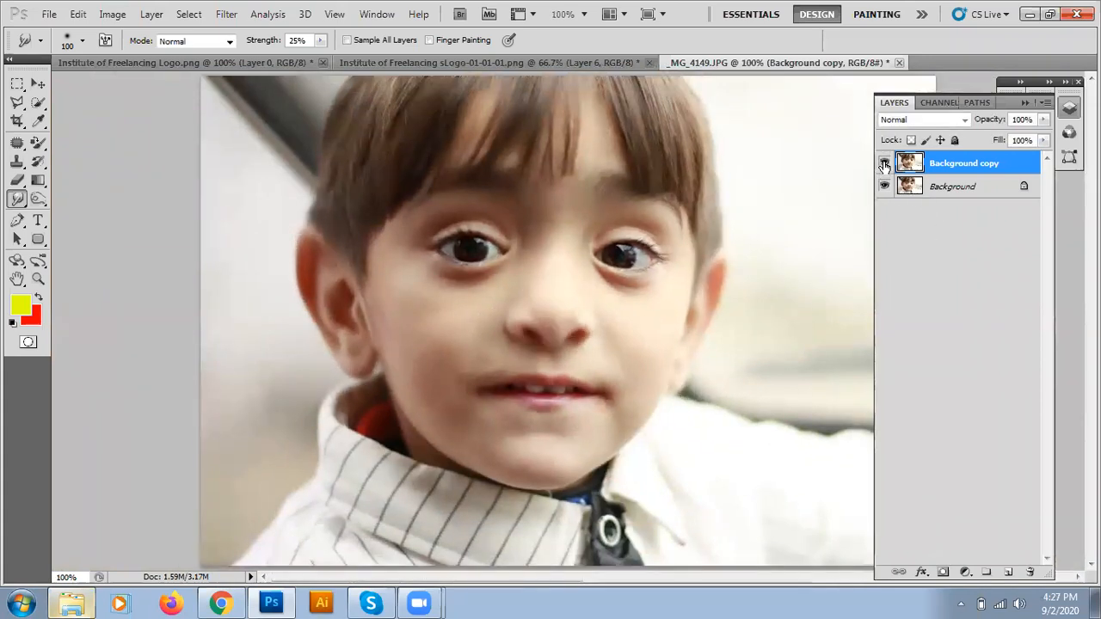
pyautogui.click(885, 164)
pyautogui.click(884, 163)
pyautogui.click(885, 164)
pyautogui.click(884, 163)
pyautogui.click(884, 164)
pyautogui.click(885, 163)
pyautogui.click(885, 163)
pyautogui.click(884, 163)
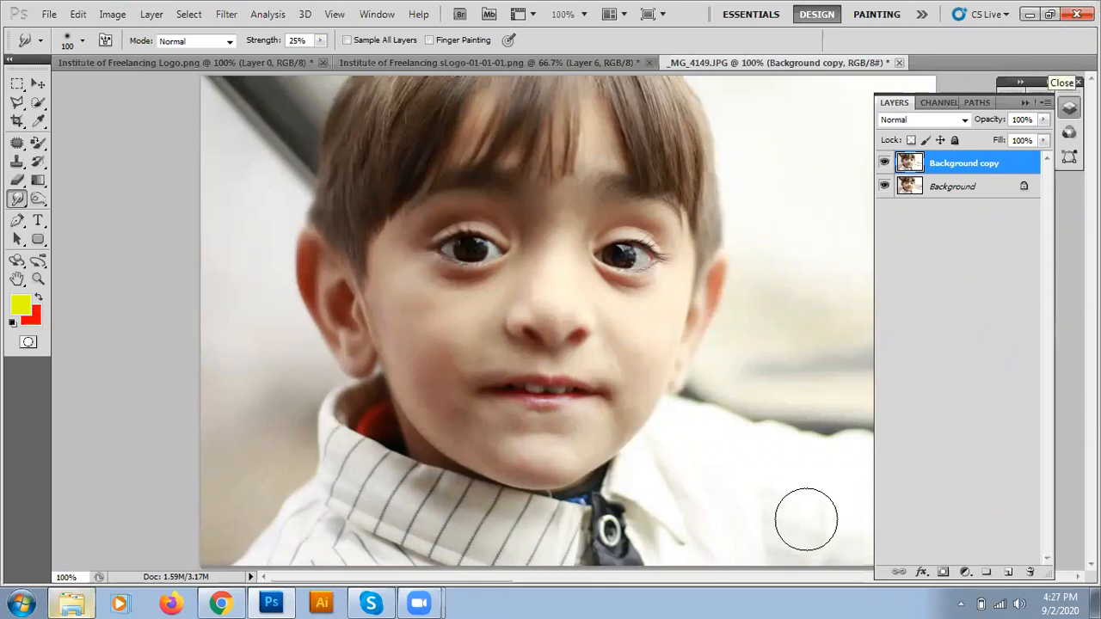
pyautogui.click(885, 165)
pyautogui.click(884, 165)
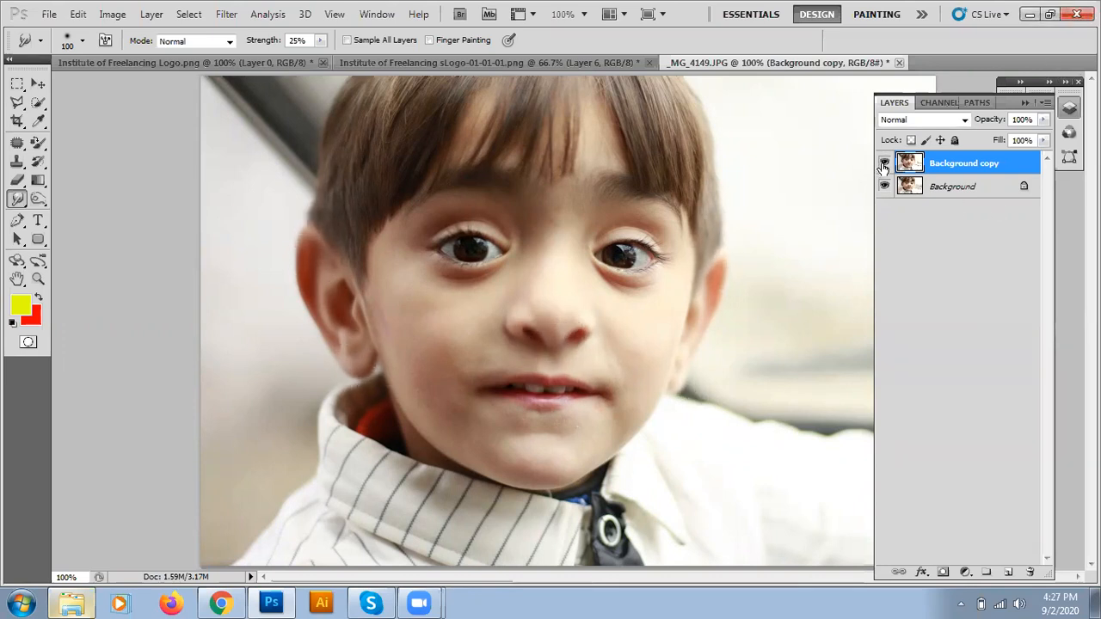
pyautogui.click(884, 165)
pyautogui.click(884, 165)
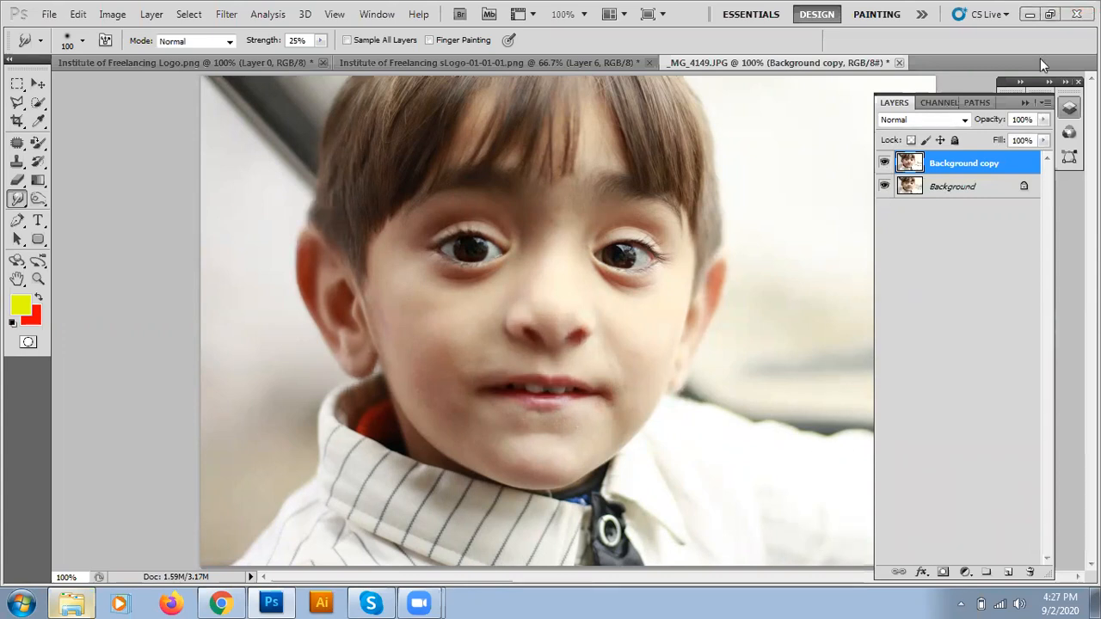
pyautogui.click(885, 164)
pyautogui.click(885, 163)
pyautogui.click(886, 164)
pyautogui.click(885, 163)
pyautogui.click(885, 163)
pyautogui.click(885, 164)
pyautogui.click(885, 164)
pyautogui.click(885, 164)
pyautogui.click(886, 164)
pyautogui.click(885, 163)
pyautogui.click(886, 163)
pyautogui.click(885, 164)
pyautogui.click(886, 164)
pyautogui.click(885, 164)
pyautogui.click(885, 164)
pyautogui.click(886, 163)
pyautogui.click(885, 164)
pyautogui.click(886, 164)
pyautogui.click(885, 164)
pyautogui.click(886, 163)
pyautogui.click(885, 164)
pyautogui.click(886, 163)
pyautogui.click(885, 164)
pyautogui.click(886, 164)
pyautogui.click(885, 163)
pyautogui.click(886, 163)
pyautogui.click(885, 163)
pyautogui.click(886, 164)
pyautogui.click(886, 164)
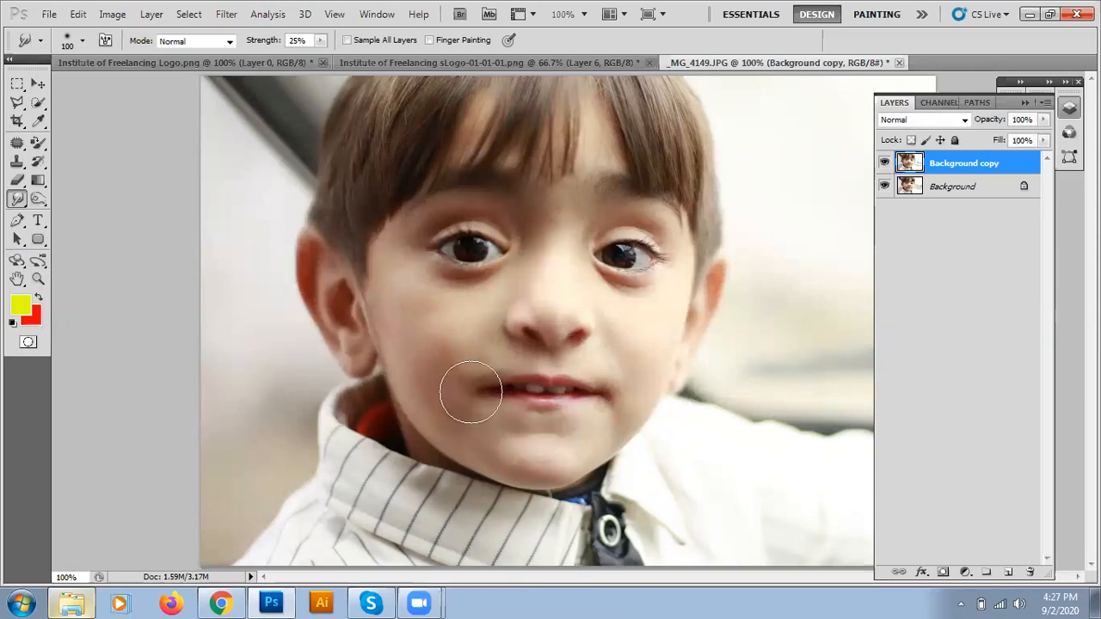
# Smudge both corners of the mouth outward and upward into a smile on the Background copy layer
pyautogui.moveTo(447, 378); pyautogui.dragTo(425, 332)
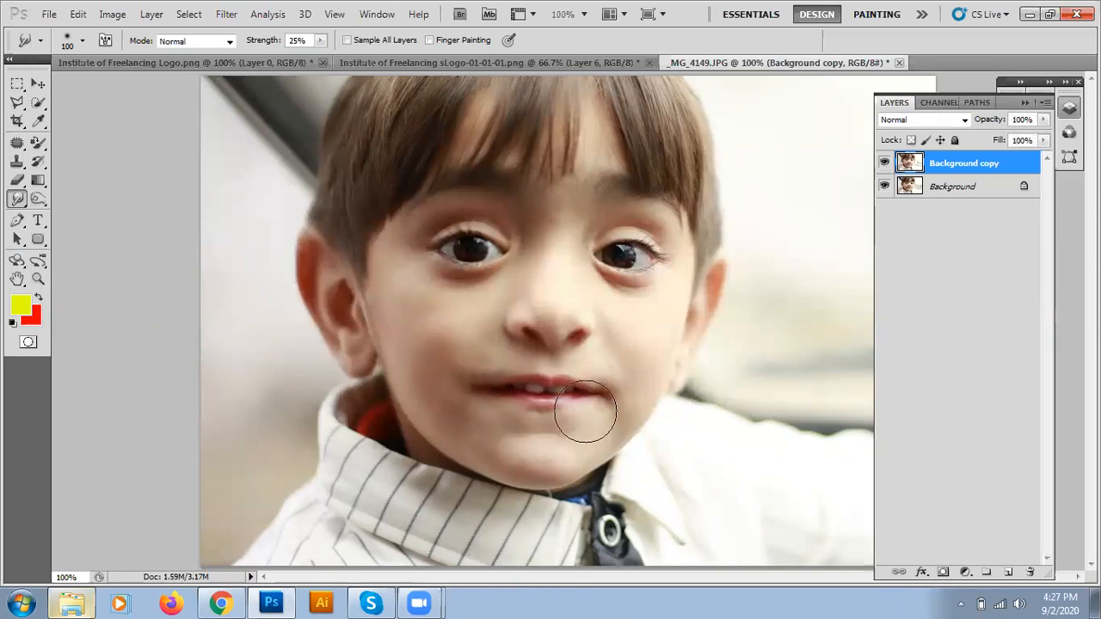
pyautogui.moveTo(605, 401); pyautogui.dragTo(642, 354)
pyautogui.moveTo(612, 396); pyautogui.dragTo(630, 351)
pyautogui.moveTo(474, 388); pyautogui.dragTo(438, 352)
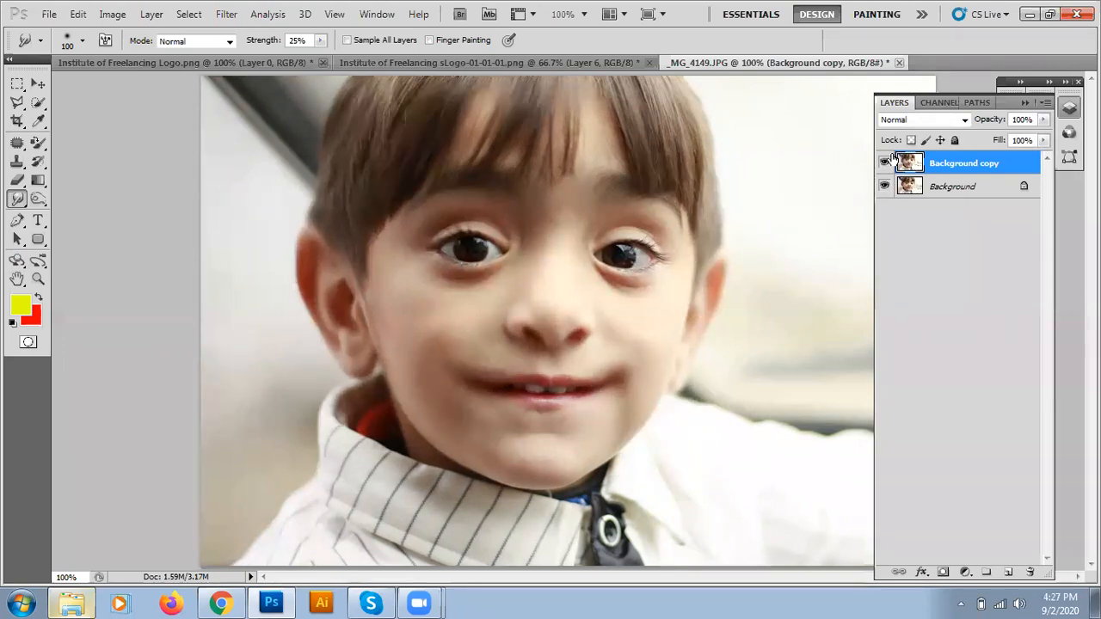
# Toggle the Background copy layer's visibility repeatedly to compare the smudged smile with the original mouth, leaving the layer shown
pyautogui.click(885, 163)
pyautogui.click(884, 163)
pyautogui.click(884, 163)
pyautogui.click(884, 163)
pyautogui.click(884, 163)
pyautogui.click(885, 164)
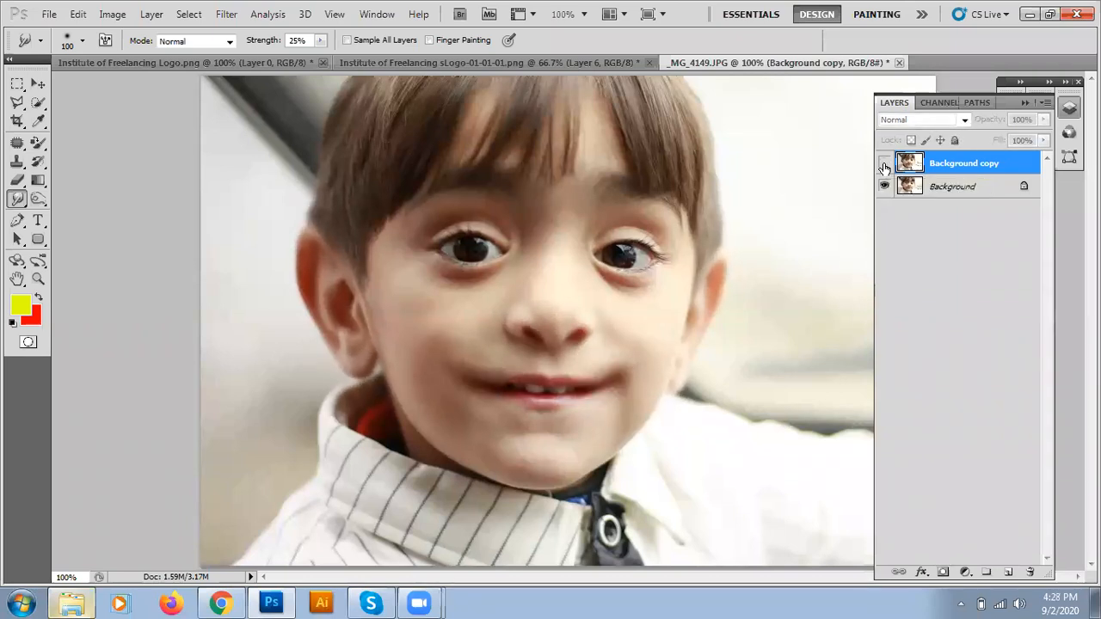
pyautogui.click(885, 164)
pyautogui.click(885, 163)
pyautogui.click(885, 164)
pyautogui.click(884, 164)
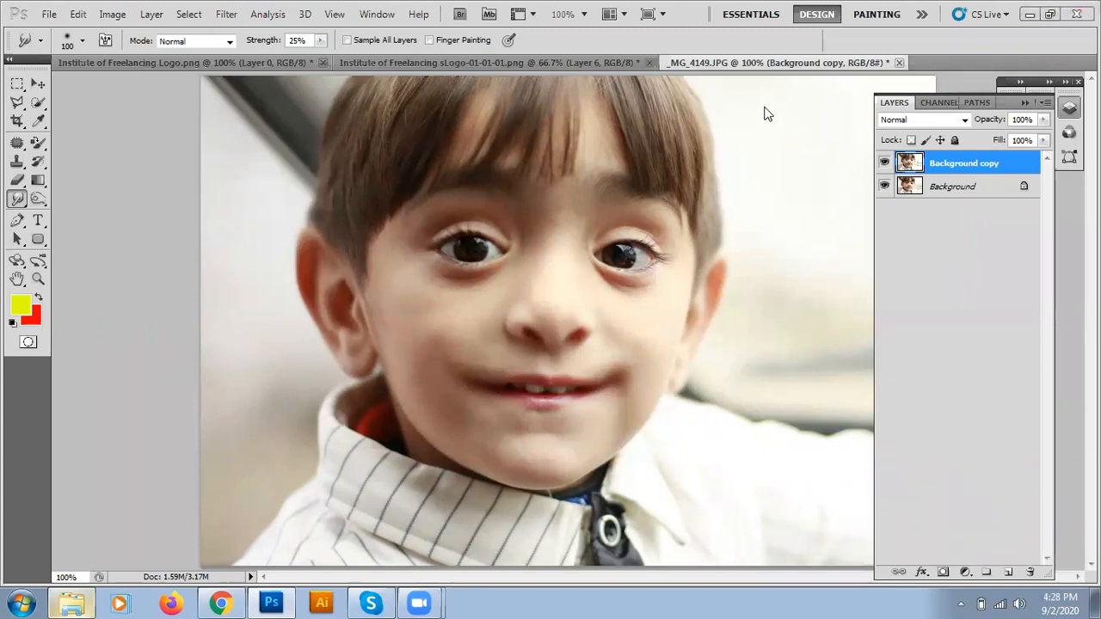
pyautogui.click(507, 65)
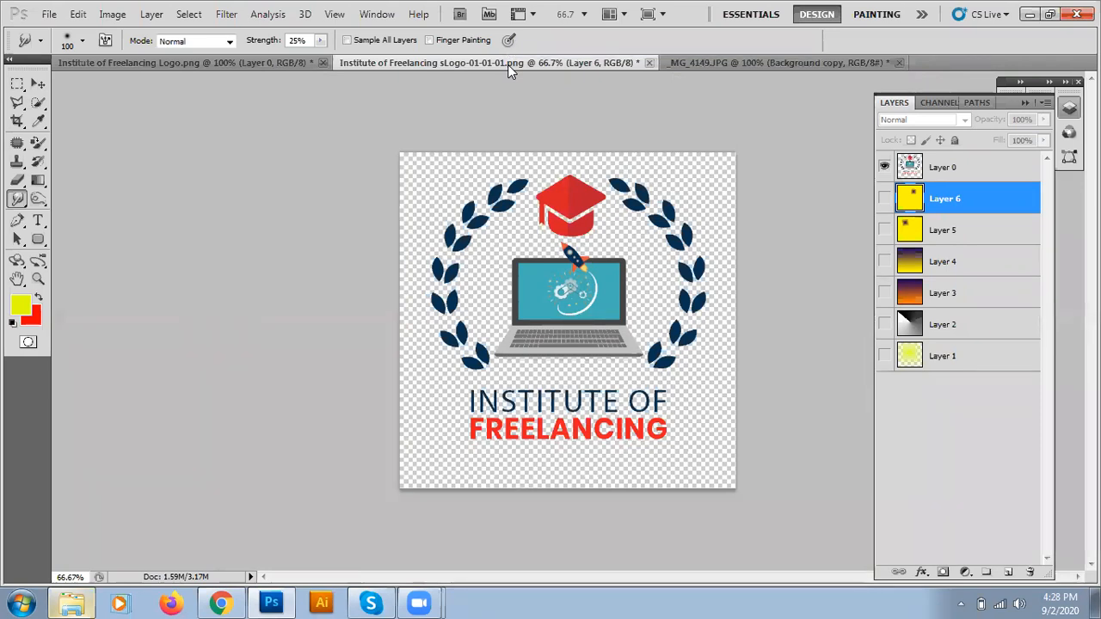
pyautogui.click(707, 64)
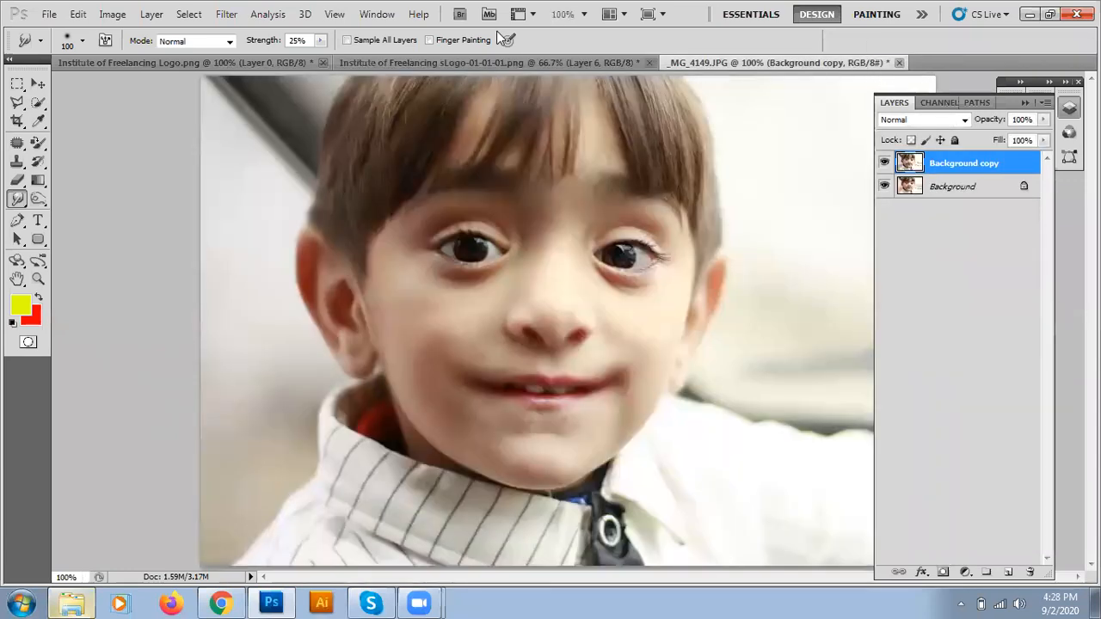
# Create a new RGB document 1000 px wide and 720 px high at 72 pixels/inch with a white background
pyautogui.click(49, 15)
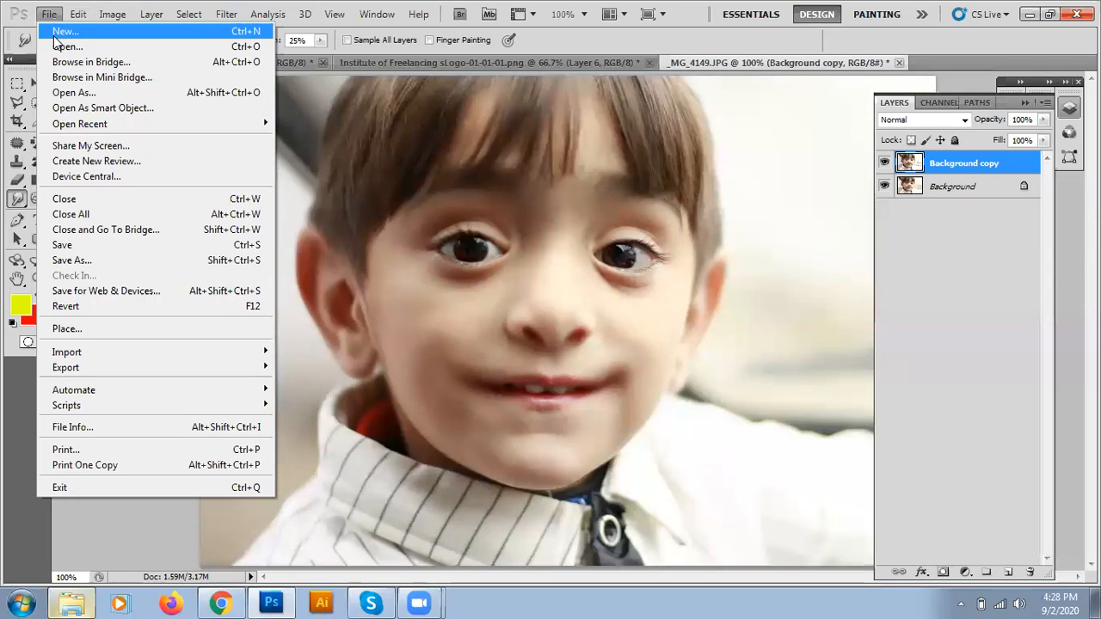
pyautogui.press('Return')
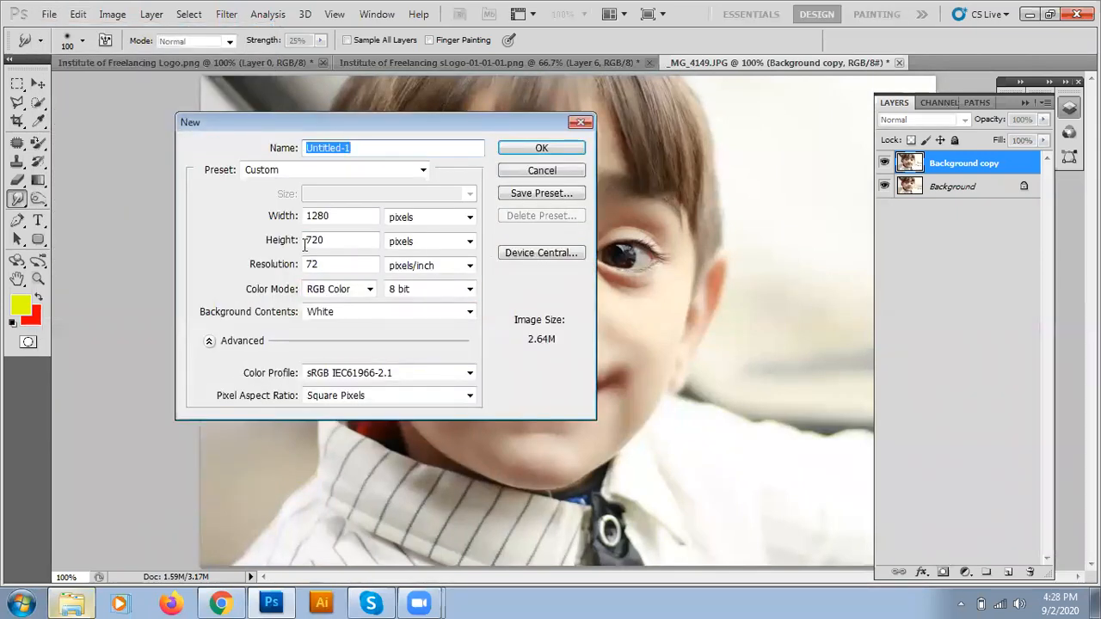
pyautogui.doubleClick(341, 217)
pyautogui.write('1')
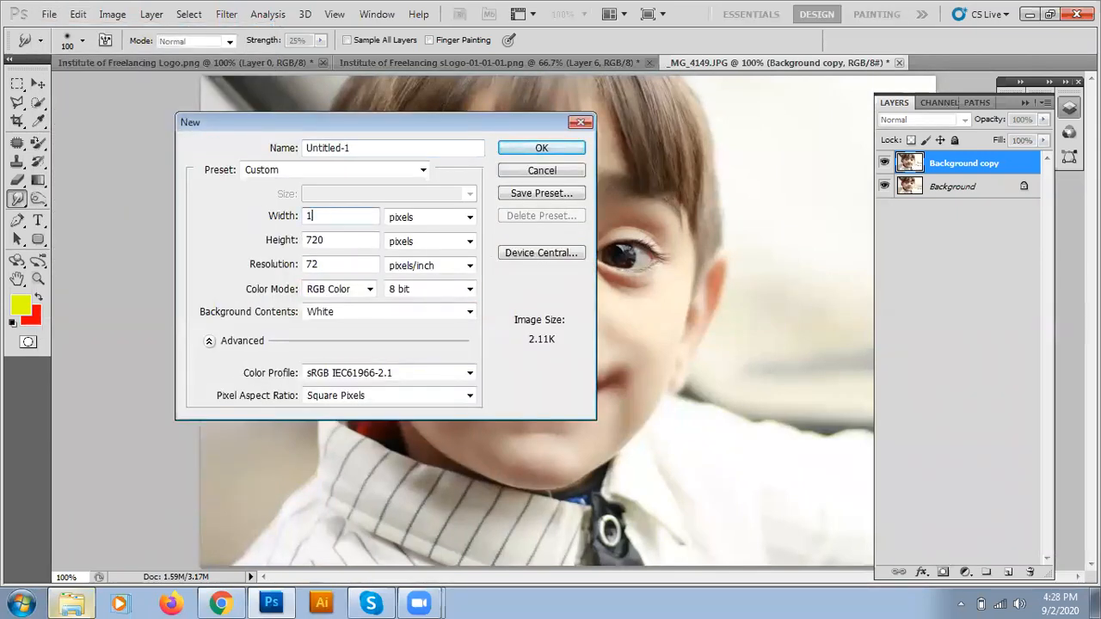
pyautogui.write('000')
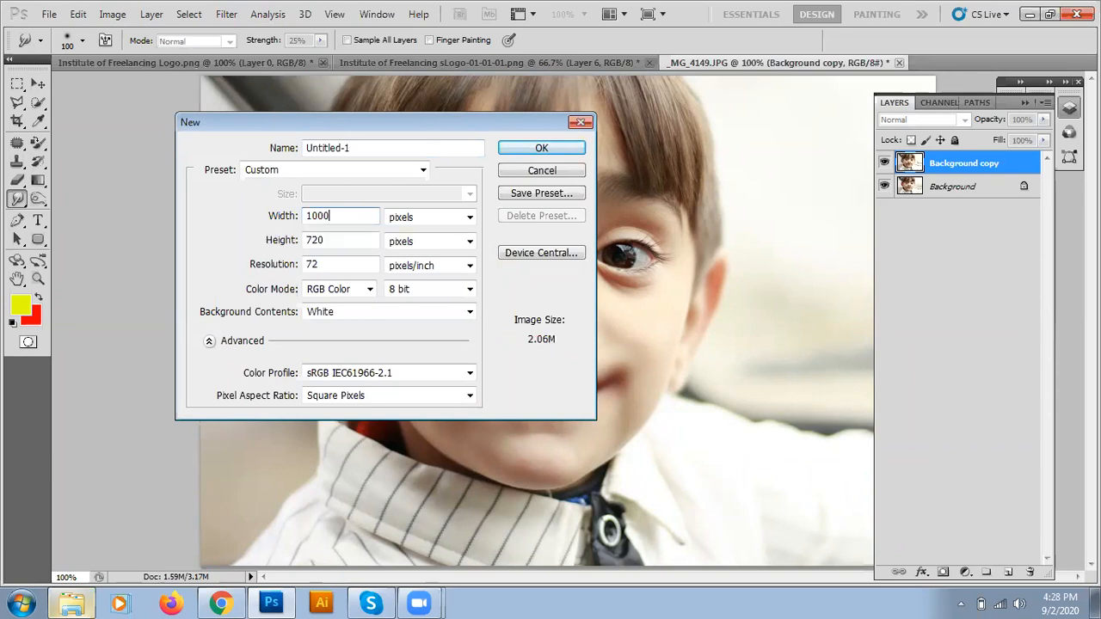
pyautogui.press('Return')
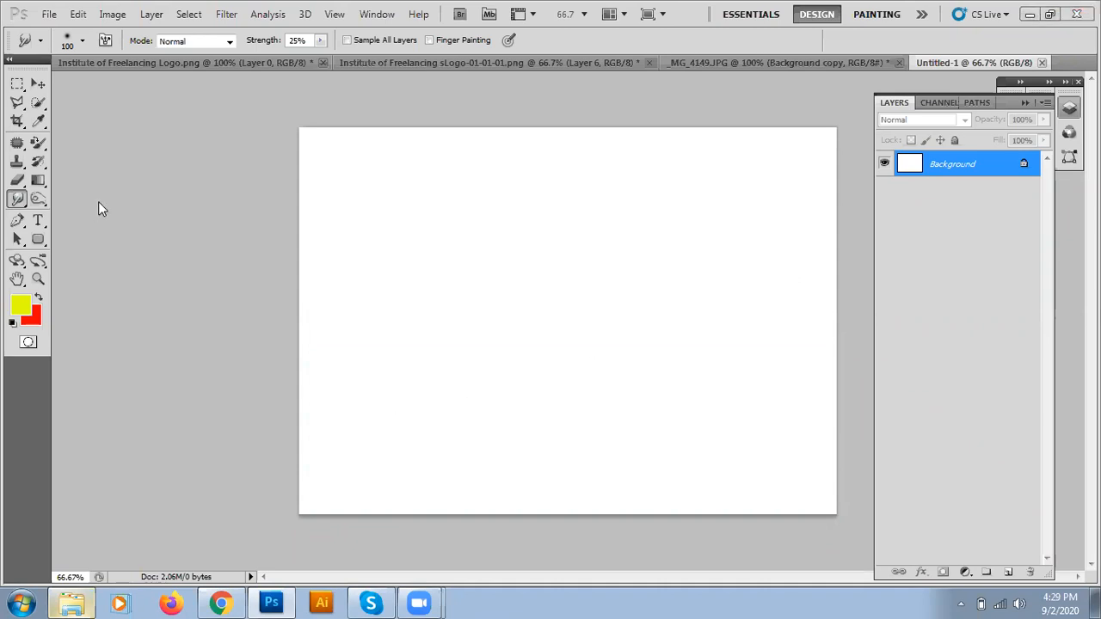
pyautogui.click(38, 241)
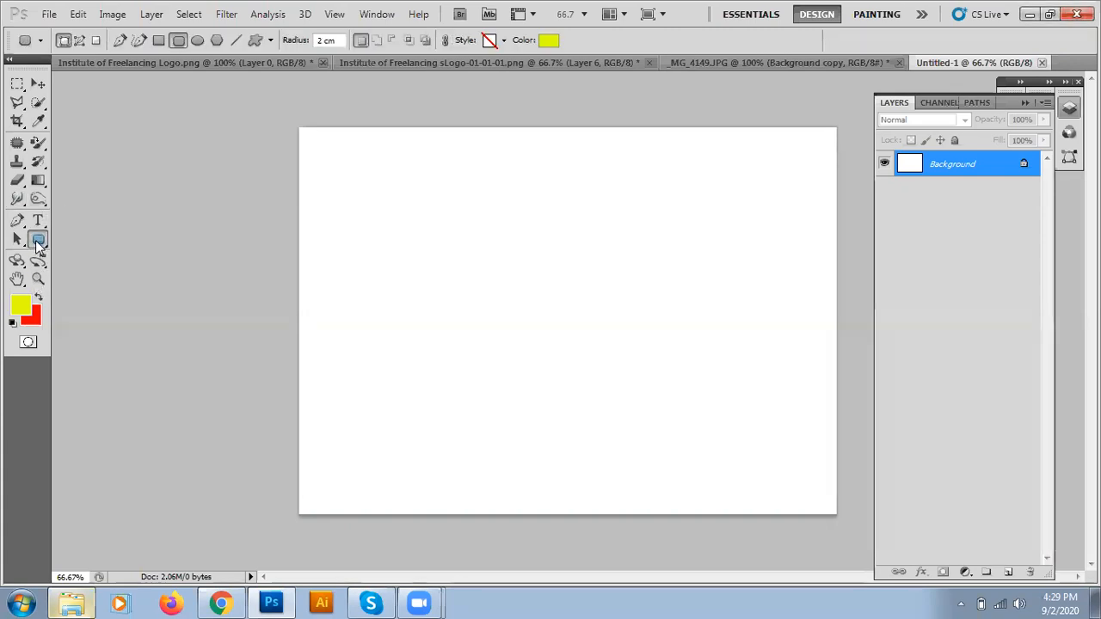
pyautogui.rightClick(38, 242)
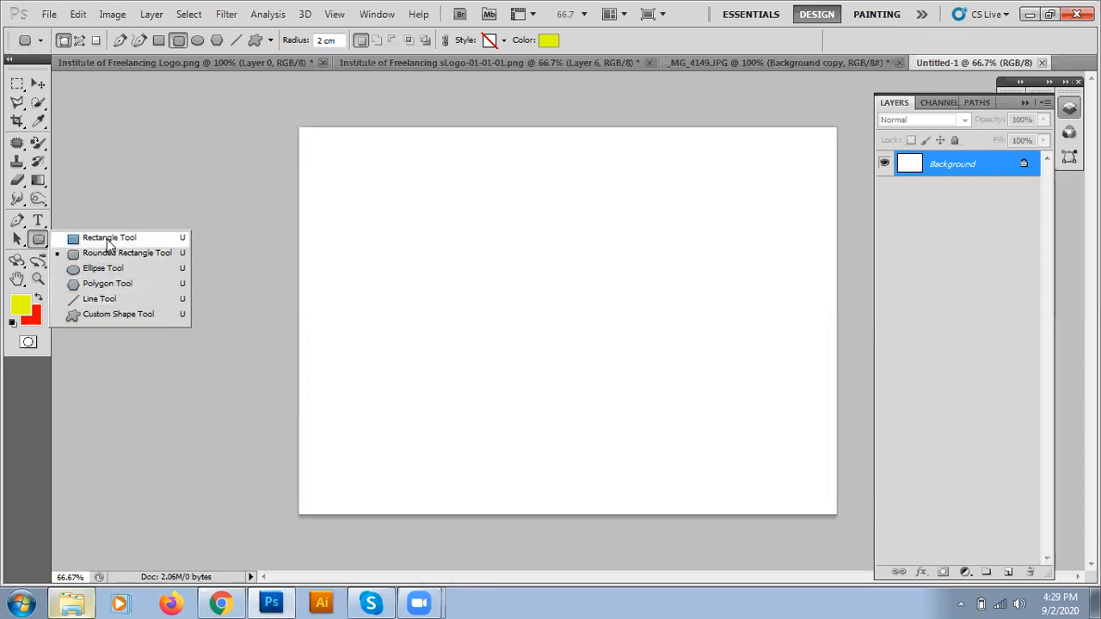
pyautogui.click(9, 105)
# Add a new layer and draw a large rectangular marquee selection in the middle of the canvas
pyautogui.click(17, 84)
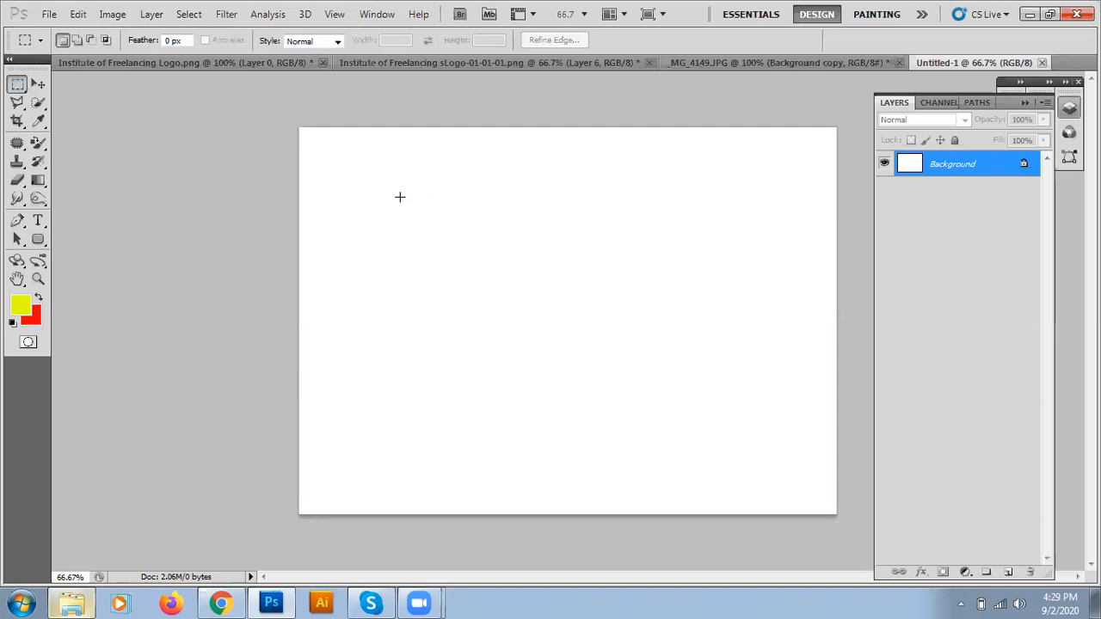
pyautogui.click(1009, 572)
pyautogui.moveTo(673, 443); pyautogui.dragTo(738, 451)
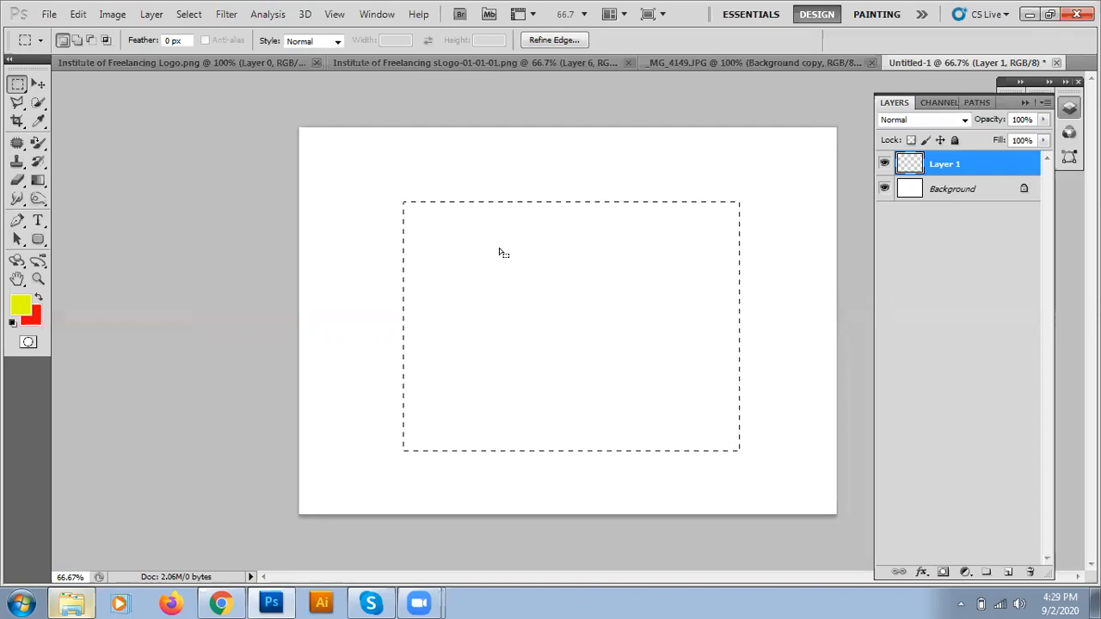
# Draw an elliptical selection on the new layer with the Elliptical Marquee tool, and deselect it
pyautogui.click(19, 86)
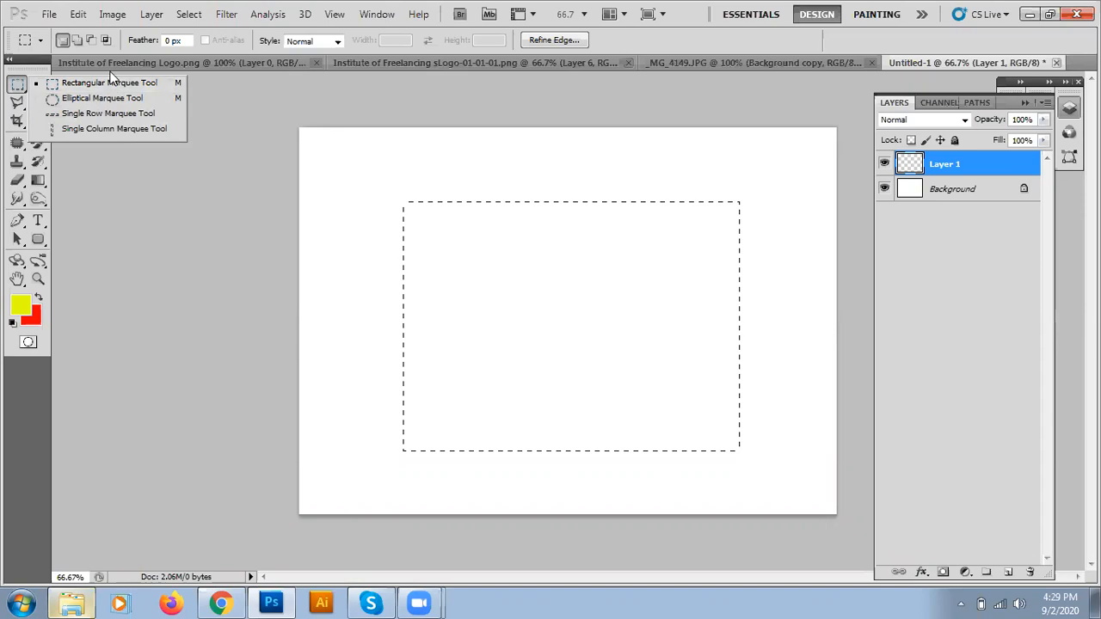
pyautogui.click(108, 100)
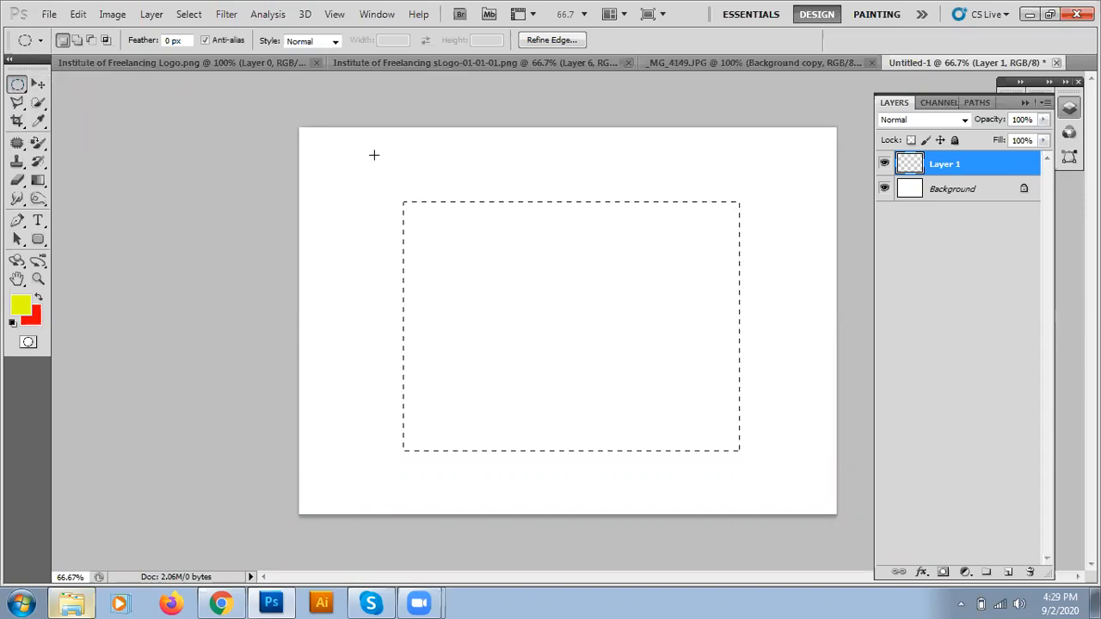
pyautogui.moveTo(665, 400); pyautogui.dragTo(683, 455)
pyautogui.click(593, 266)
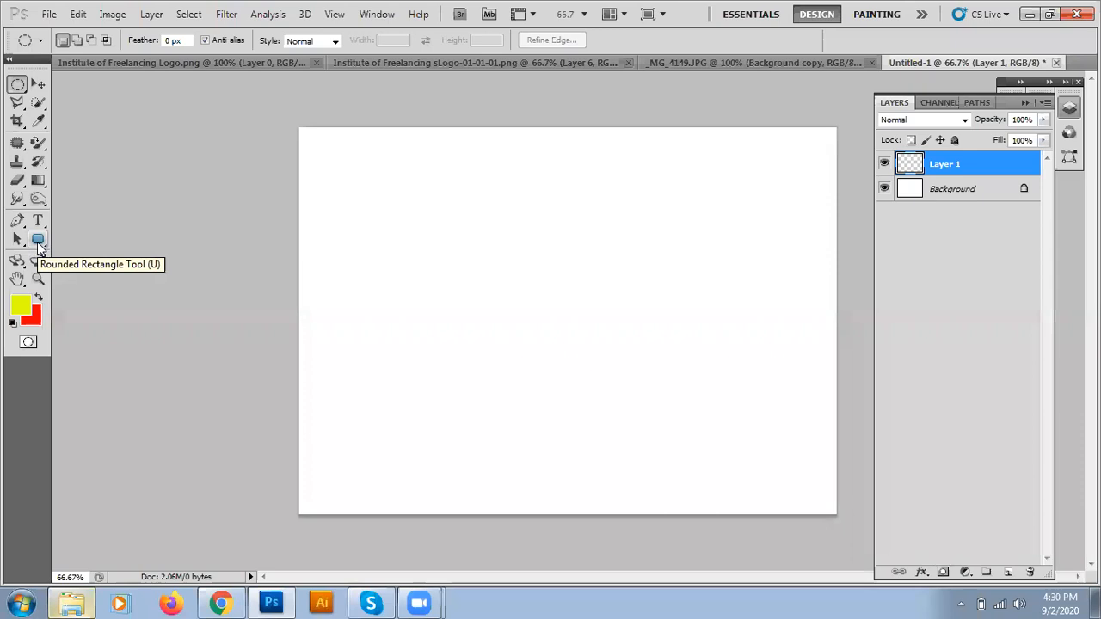
# Draw a yellow rectangle across most of the canvas with the Rectangle tool, and undo it
pyautogui.moveTo(38, 243); pyautogui.dragTo(111, 239)
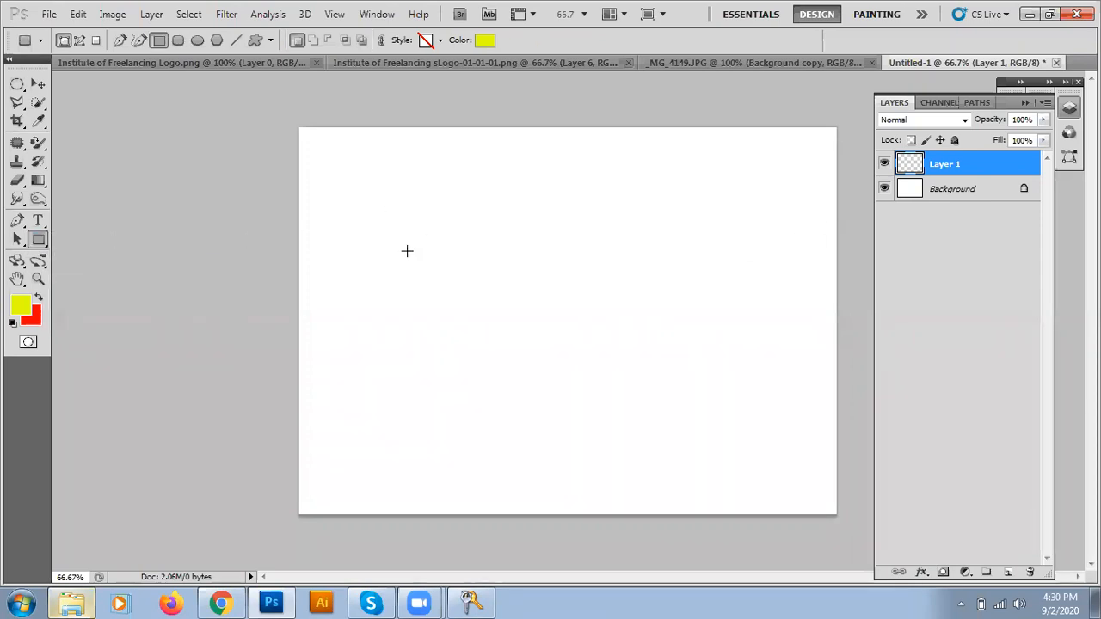
pyautogui.moveTo(365, 167); pyautogui.dragTo(762, 458)
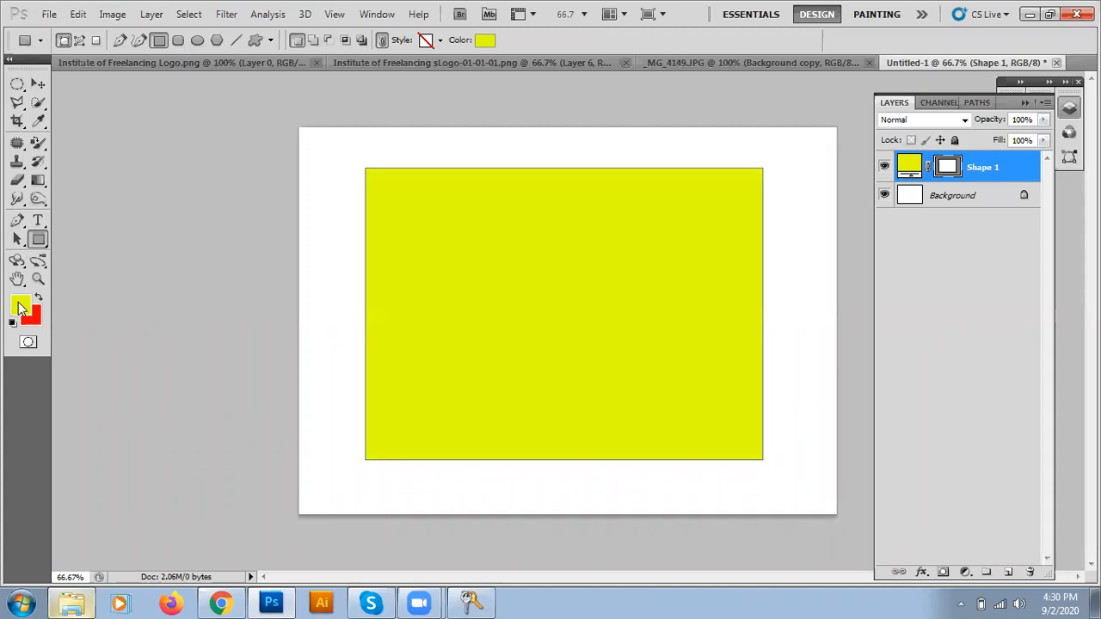
pyautogui.hotkey('ctrl', 'z')
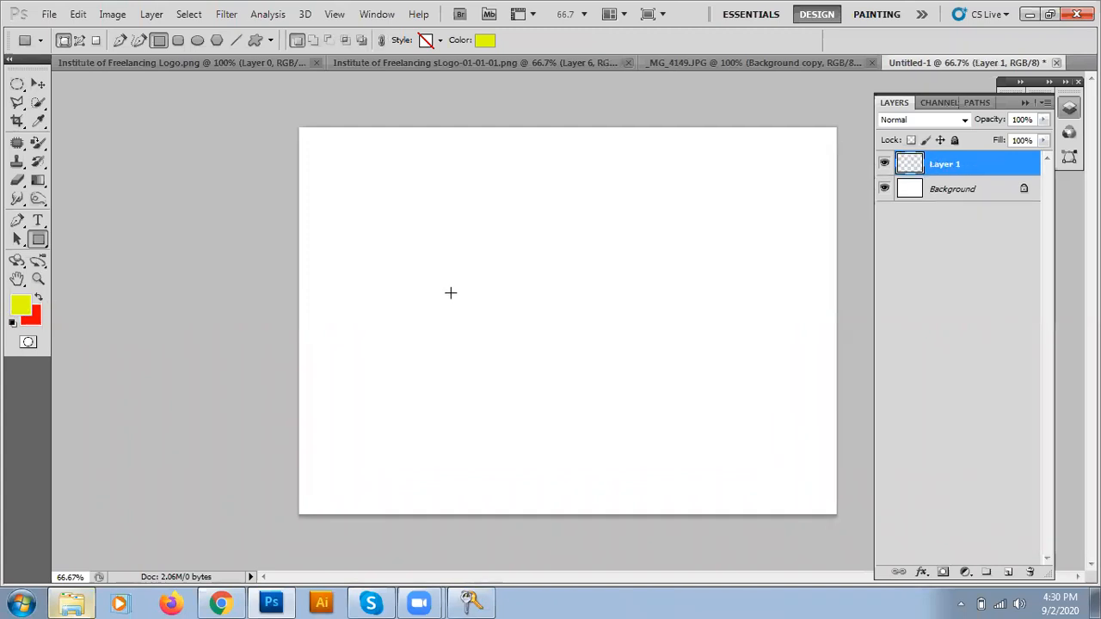
# Set the foreground color to dark olive and draw a large rectangle shape in the middle of the canvas
pyautogui.click(19, 306)
pyautogui.moveTo(738, 243); pyautogui.dragTo(888, 285)
pyautogui.click(1040, 154)
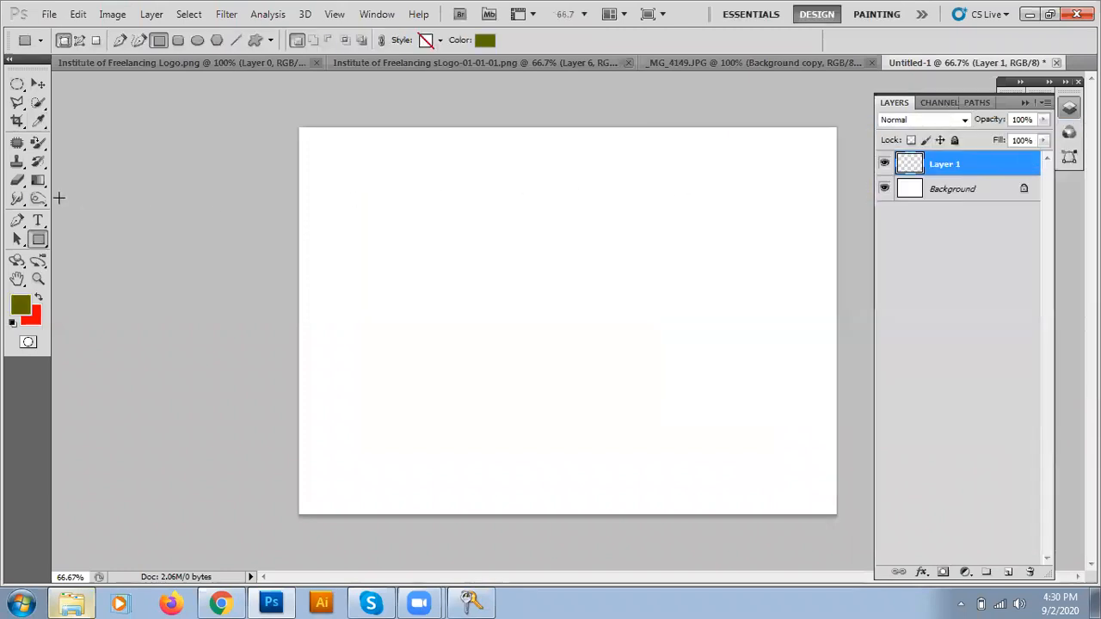
pyautogui.moveTo(373, 196); pyautogui.dragTo(716, 422)
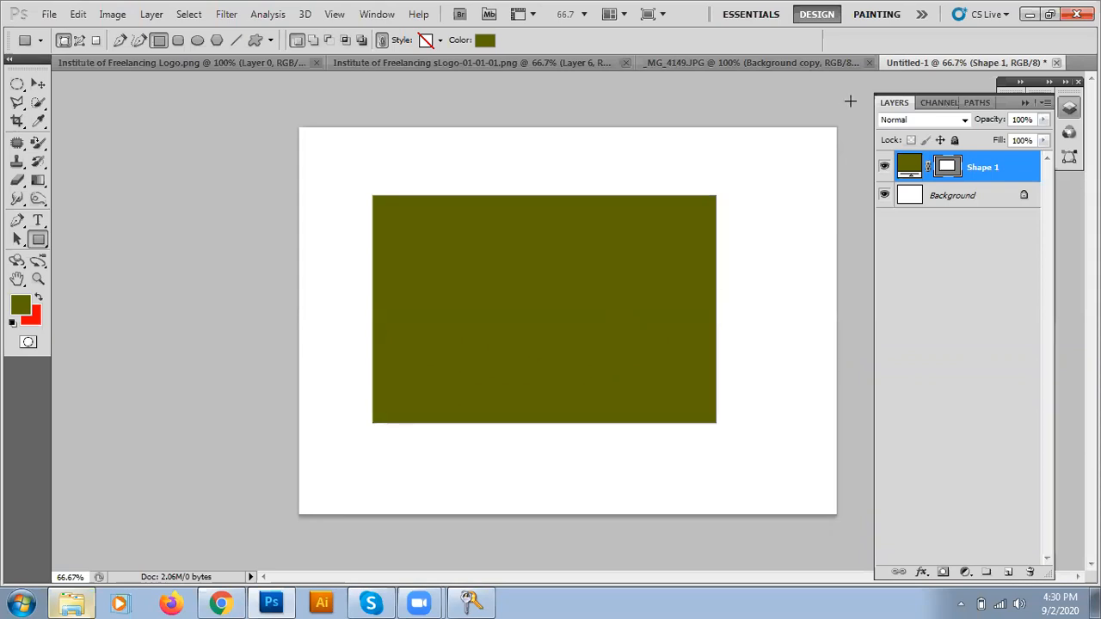
# Load the Shape 1 vector mask path as a selection around the rectangle, and deselect it
pyautogui.click(976, 101)
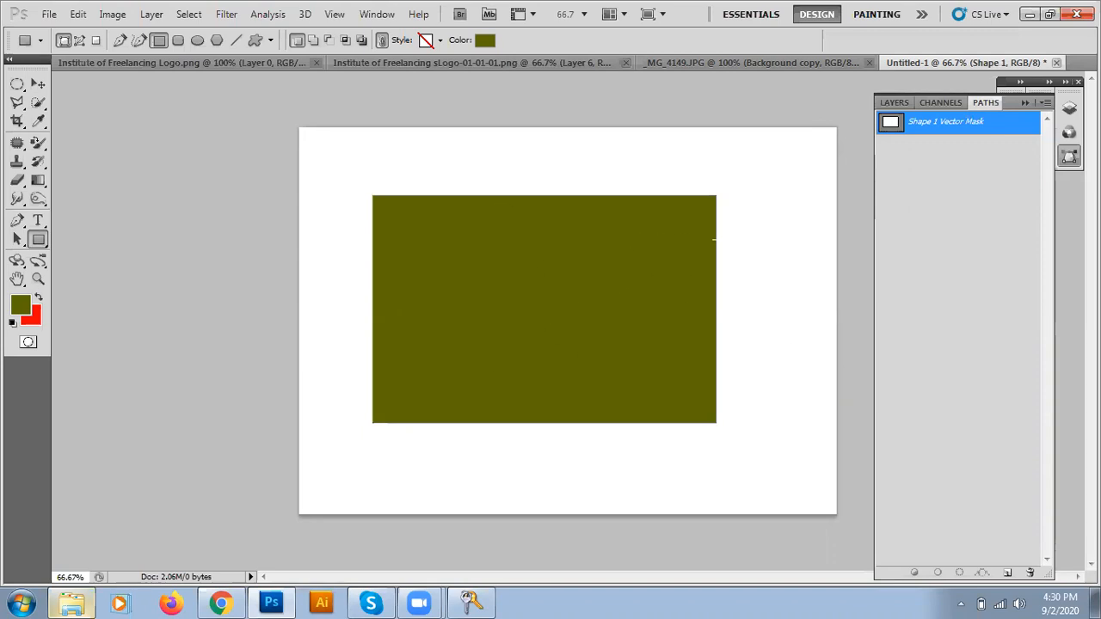
pyautogui.keyDown('ctrl'); pyautogui.click(894, 126); pyautogui.keyUp('ctrl')
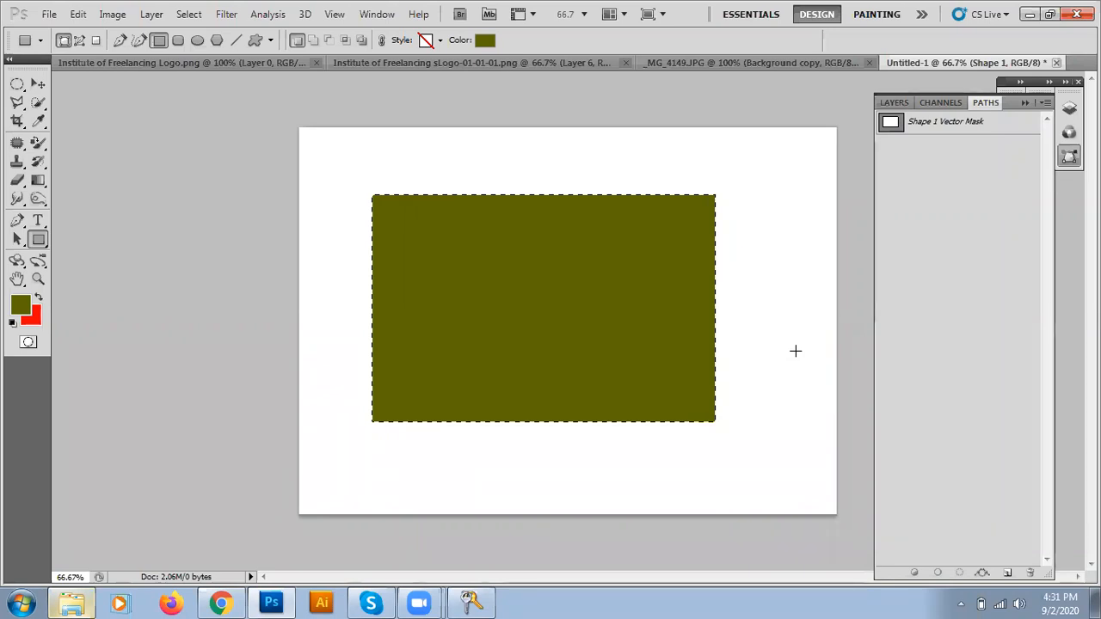
pyautogui.hotkey('ctrl', 'd')
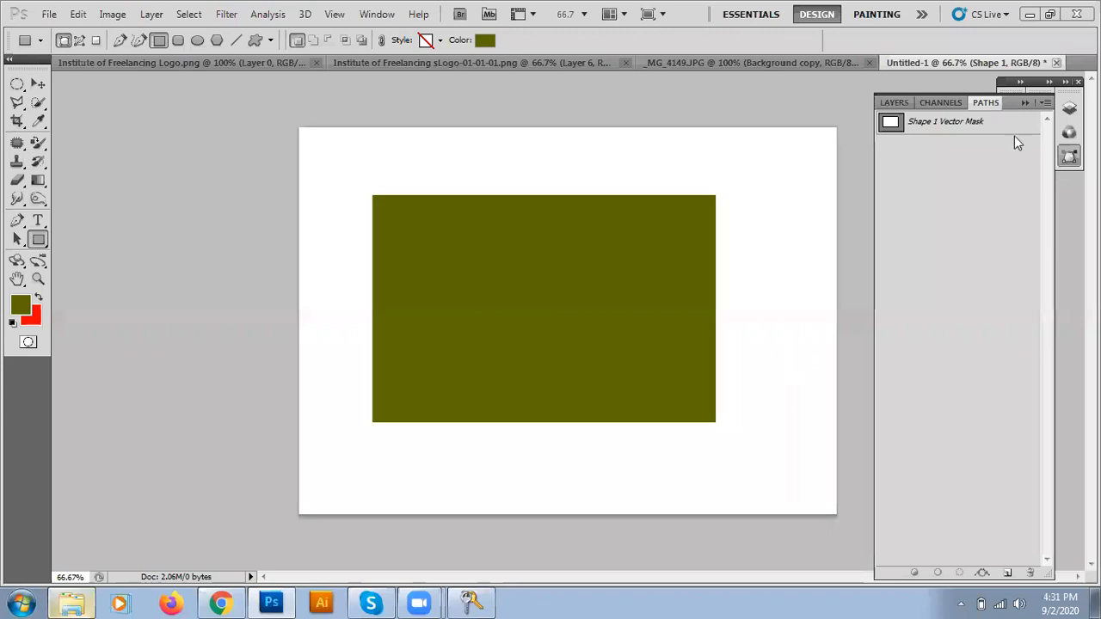
# Set the foreground color to bright yellow, e4ff00, while the rectangle's outline is selected
pyautogui.click(480, 44)
pyautogui.moveTo(748, 235); pyautogui.dragTo(997, 105)
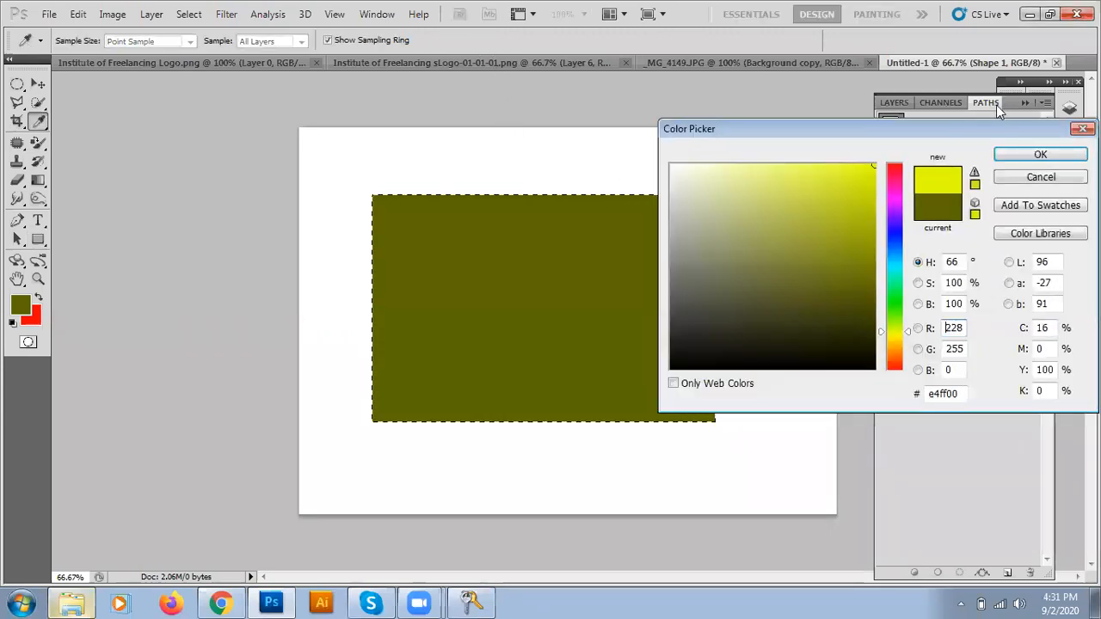
pyautogui.click(1040, 154)
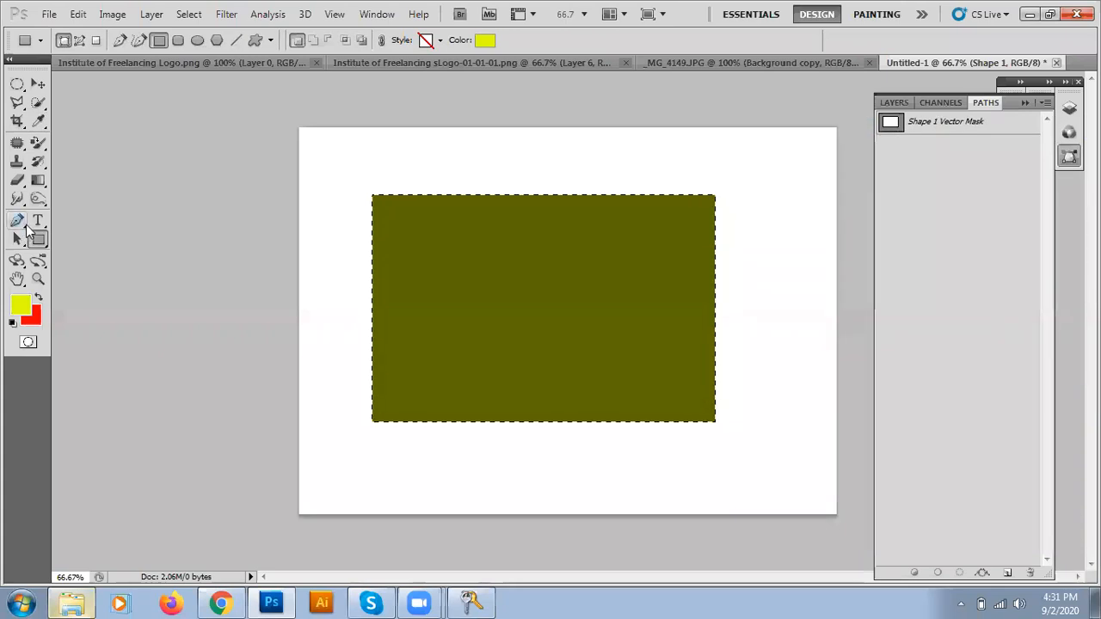
# Rasterize the Shape 1 layer, fill the rectangle with the yellow foreground color using the Paint Bucket tool, and deselect it
pyautogui.click(38, 181)
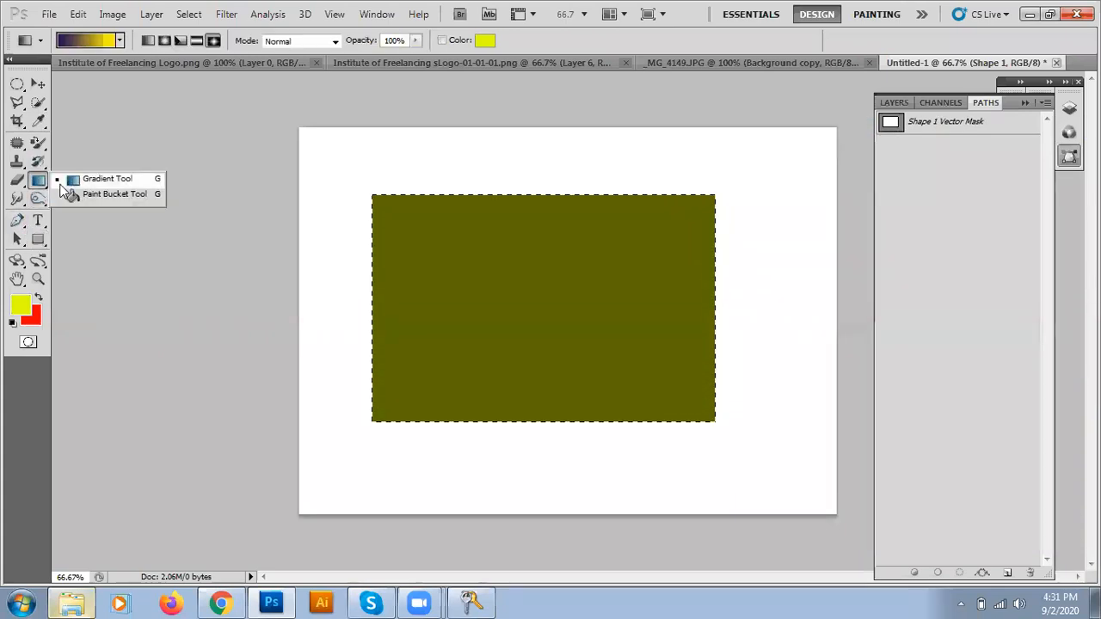
pyautogui.click(80, 191)
pyautogui.click(506, 278)
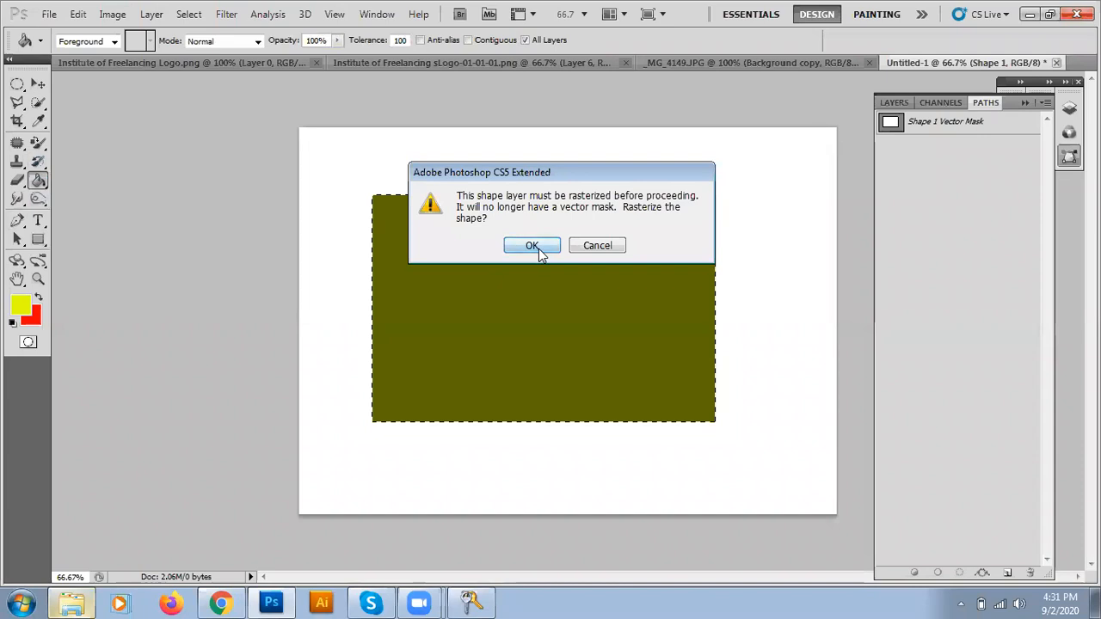
pyautogui.click(539, 250)
pyautogui.click(894, 104)
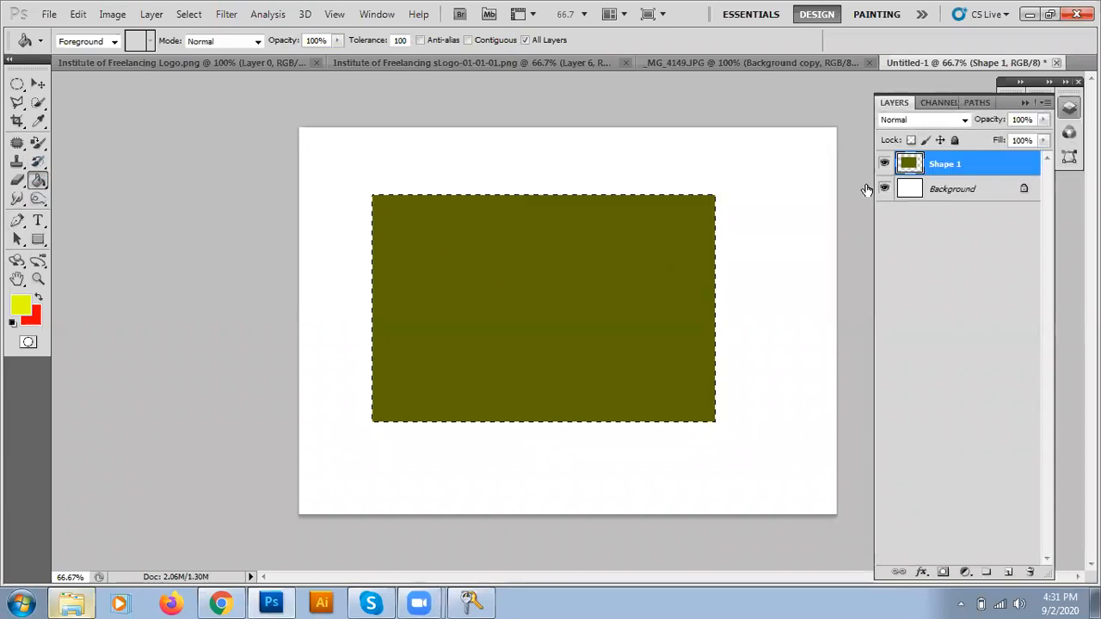
pyautogui.click(550, 300)
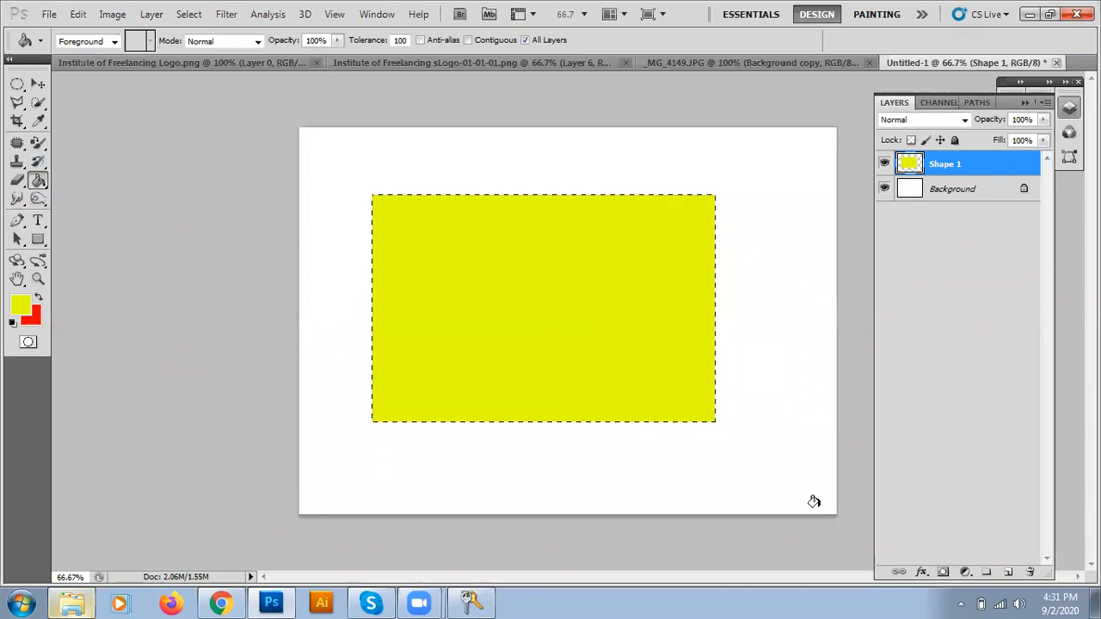
pyautogui.hotkey('ctrl', 'd')
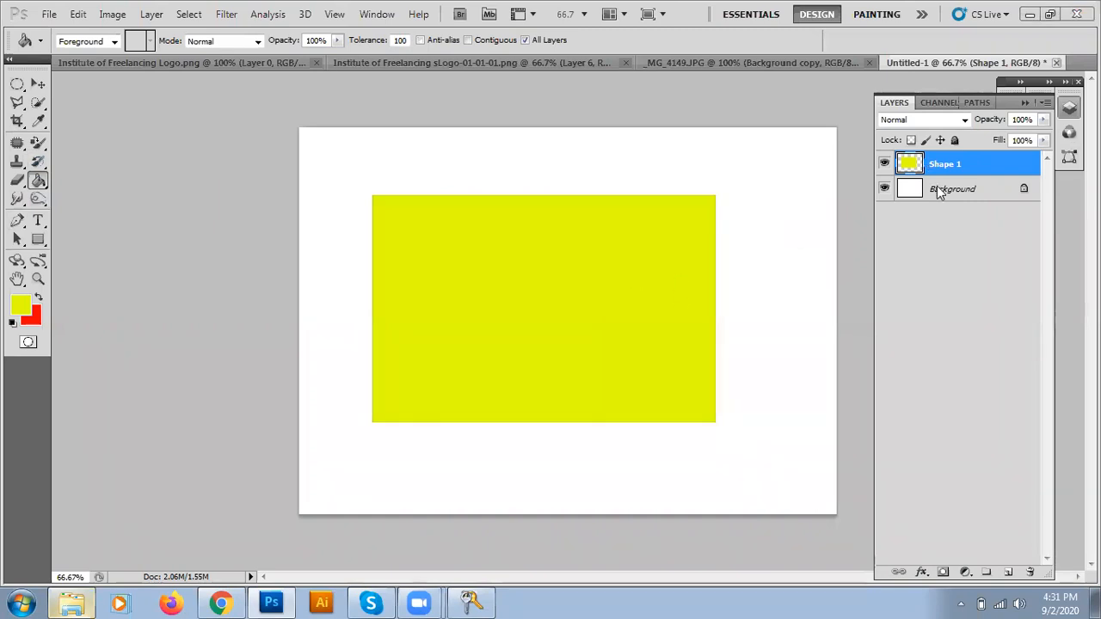
# Restore the rectangular selection, add an empty layer above Shape 1, and clear the selection
pyautogui.hotkey('ctrl', 'shift', 'd')
pyautogui.click(1009, 572)
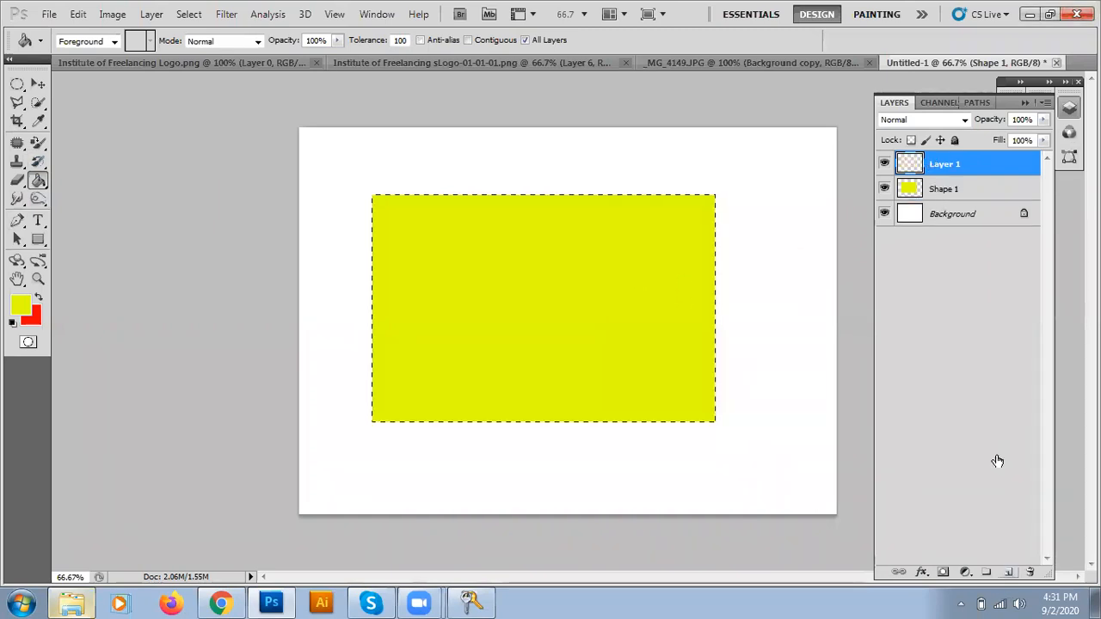
pyautogui.hotkey('ctrl', 'd')
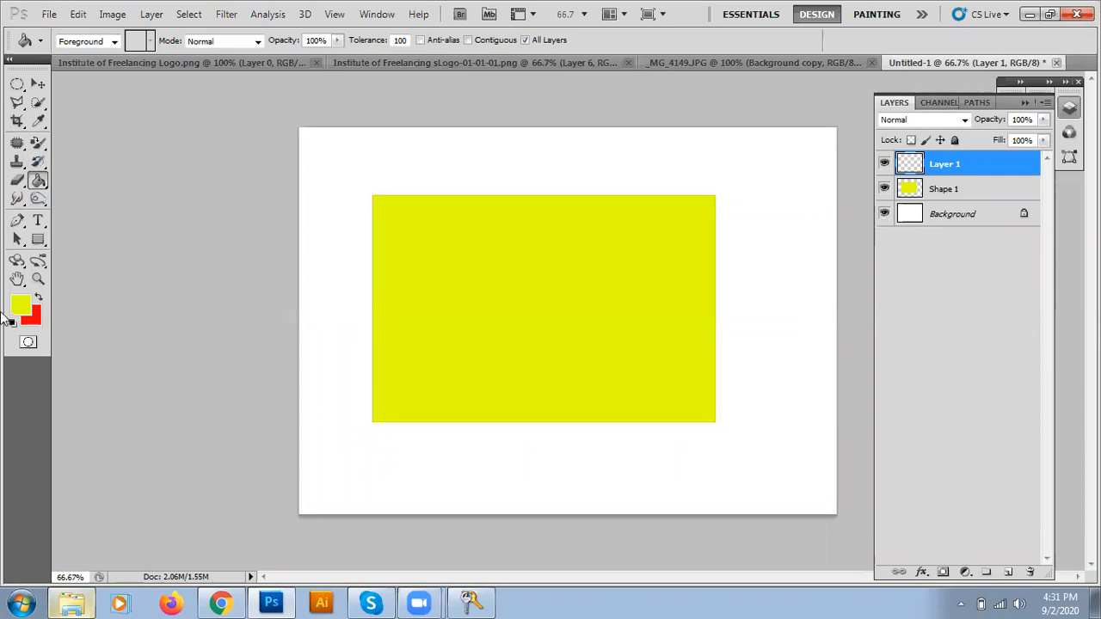
# Hide the Shape 1 layer and draw a large yellow rounded rectangle with a 2 cm corner radius in the middle of the canvas
pyautogui.click(38, 239)
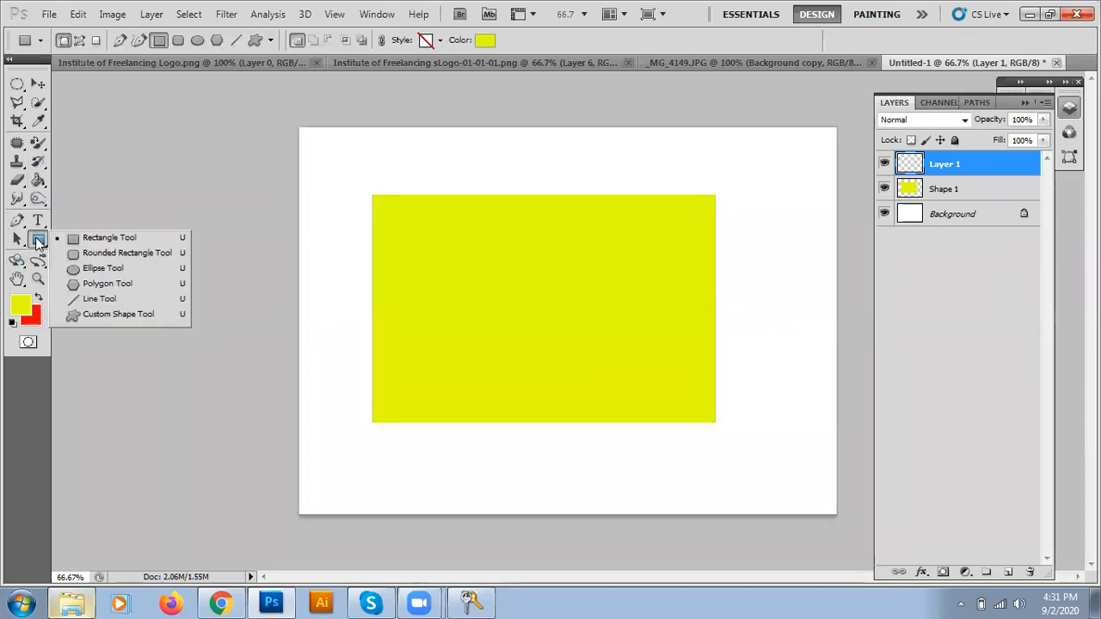
pyautogui.click(116, 255)
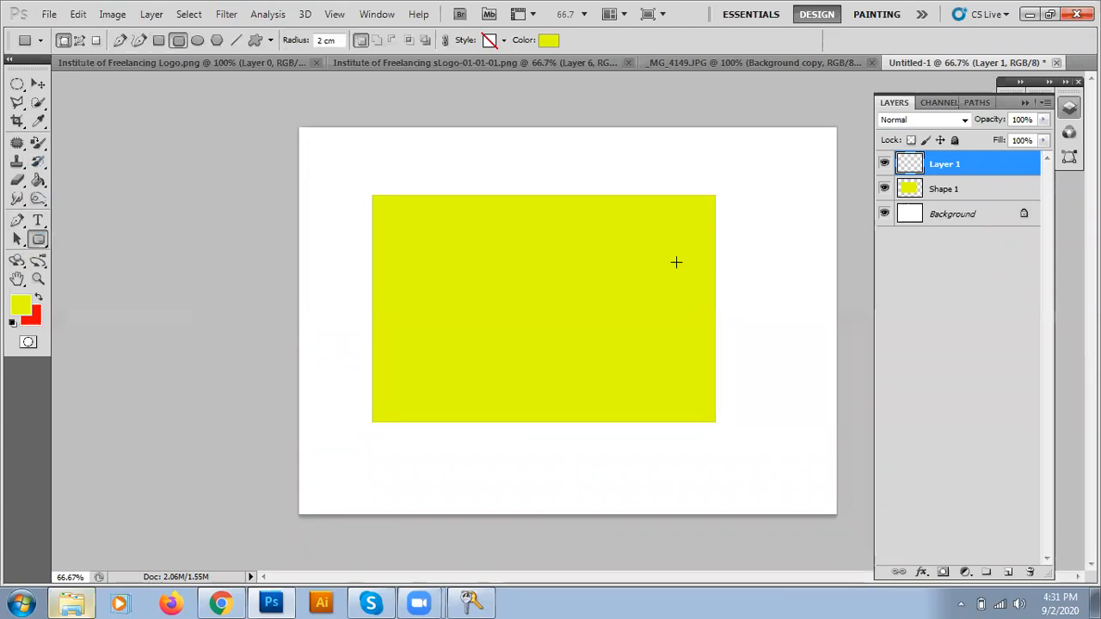
pyautogui.click(884, 188)
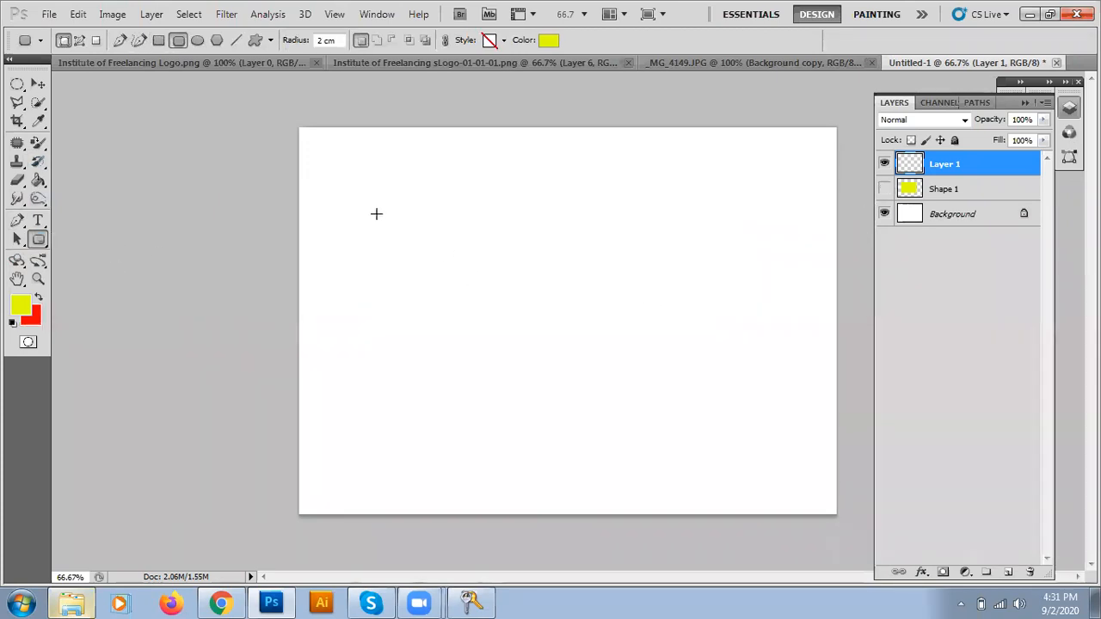
pyautogui.moveTo(382, 207); pyautogui.dragTo(753, 442)
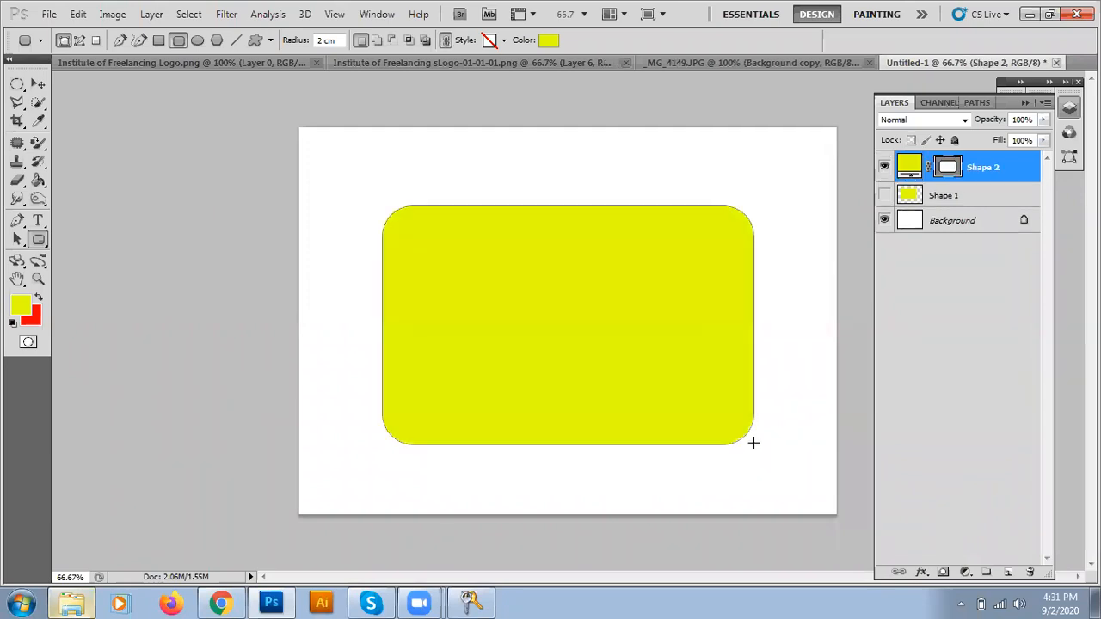
# Activate the Rectangular Marquee tool and load the Shape 2 vector mask as a selection around the rounded rectangle
pyautogui.click(17, 83)
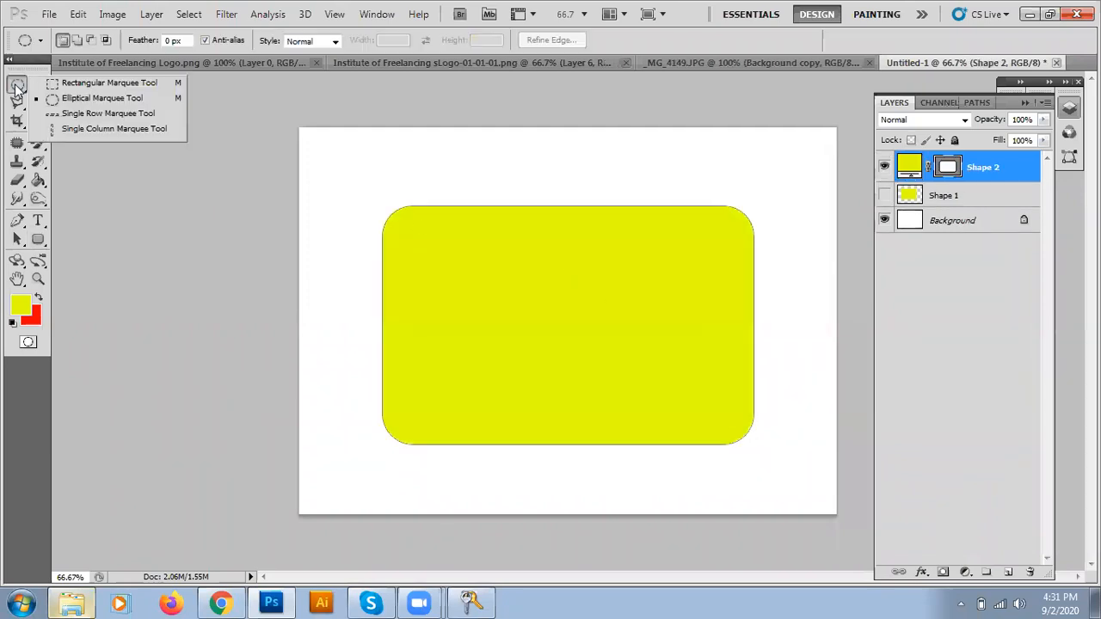
pyautogui.click(88, 88)
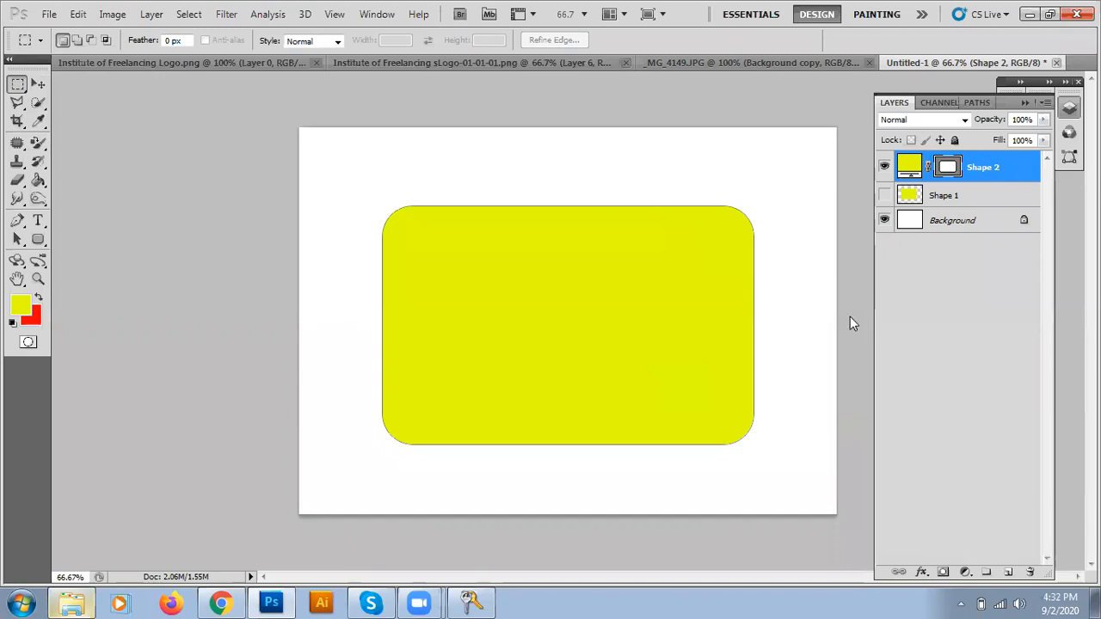
pyautogui.keyDown('ctrl'); pyautogui.click(946, 168); pyautogui.keyUp('ctrl')
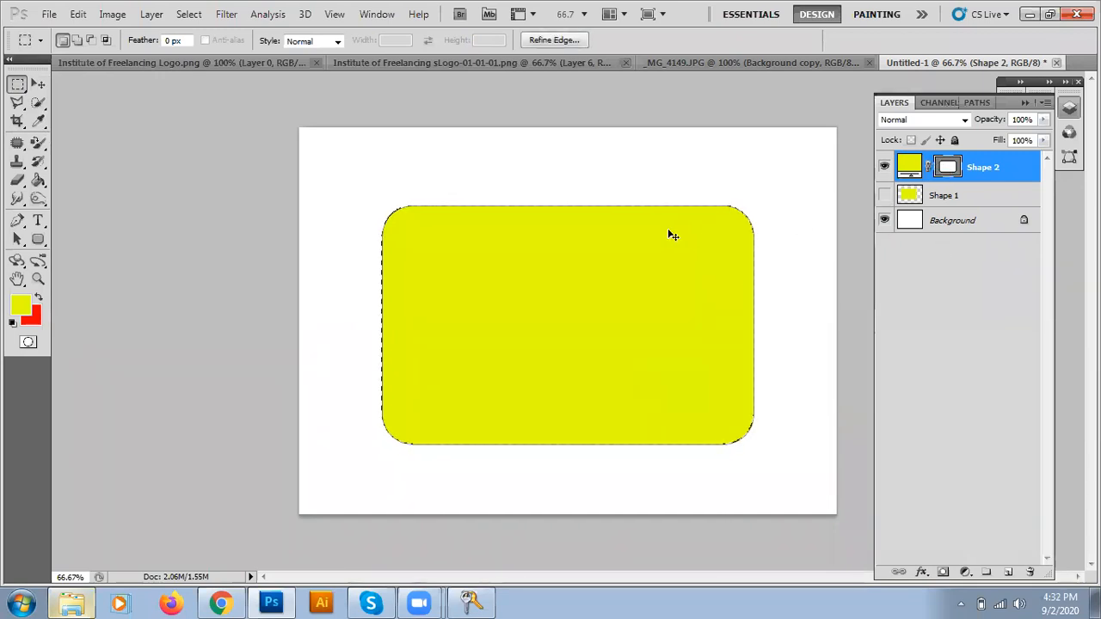
# Move the rounded rectangle toward the canvas's lower right, and shift only the selection outline to the upper left
pyautogui.moveTo(527, 278)
pyautogui.mouseDown()
pyautogui.moveTo(568, 300)
pyautogui.moveTo(442, 211)
pyautogui.moveTo(534, 276)
pyautogui.mouseUp()
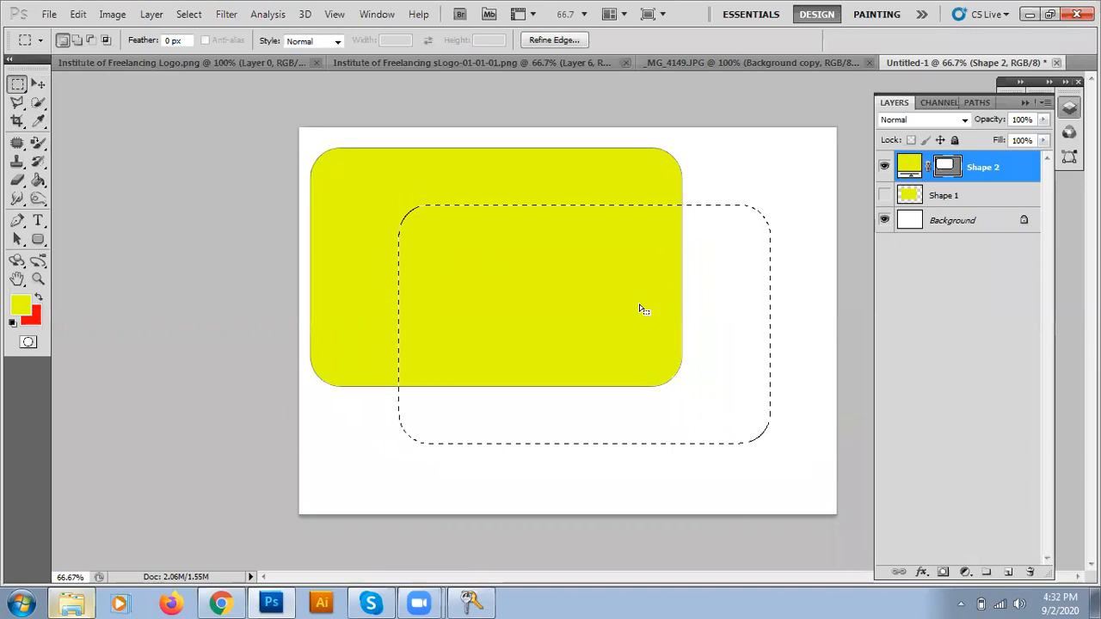
pyautogui.hotkey('ctrl', 'z')
pyautogui.moveTo(476, 262); pyautogui.dragTo(520, 288)
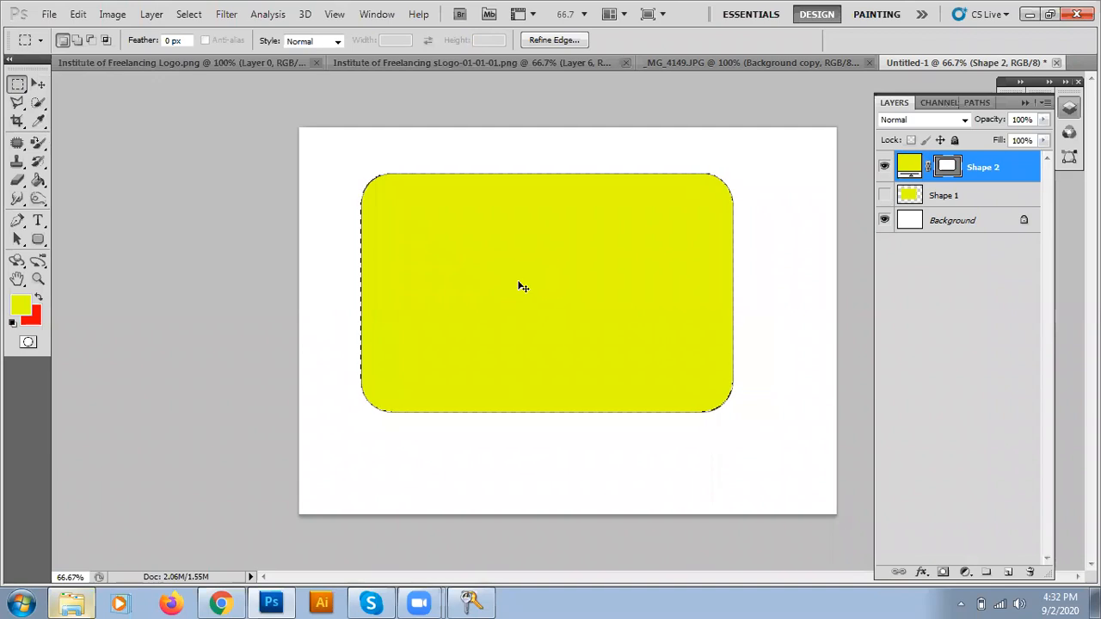
pyautogui.moveTo(533, 270); pyautogui.dragTo(613, 340)
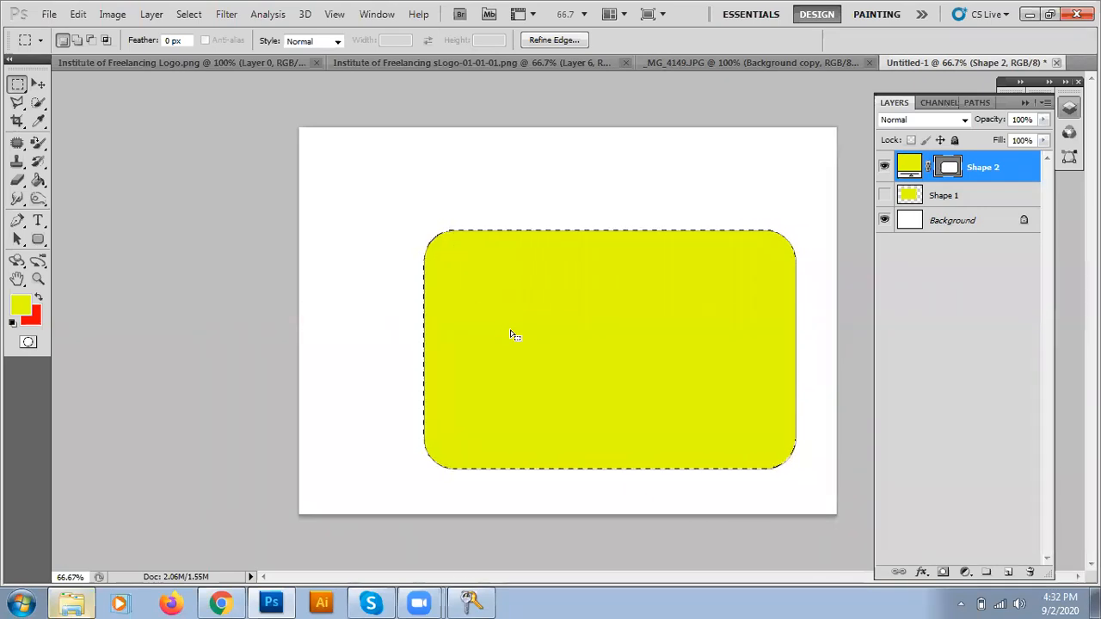
pyautogui.moveTo(579, 366); pyautogui.dragTo(475, 278)
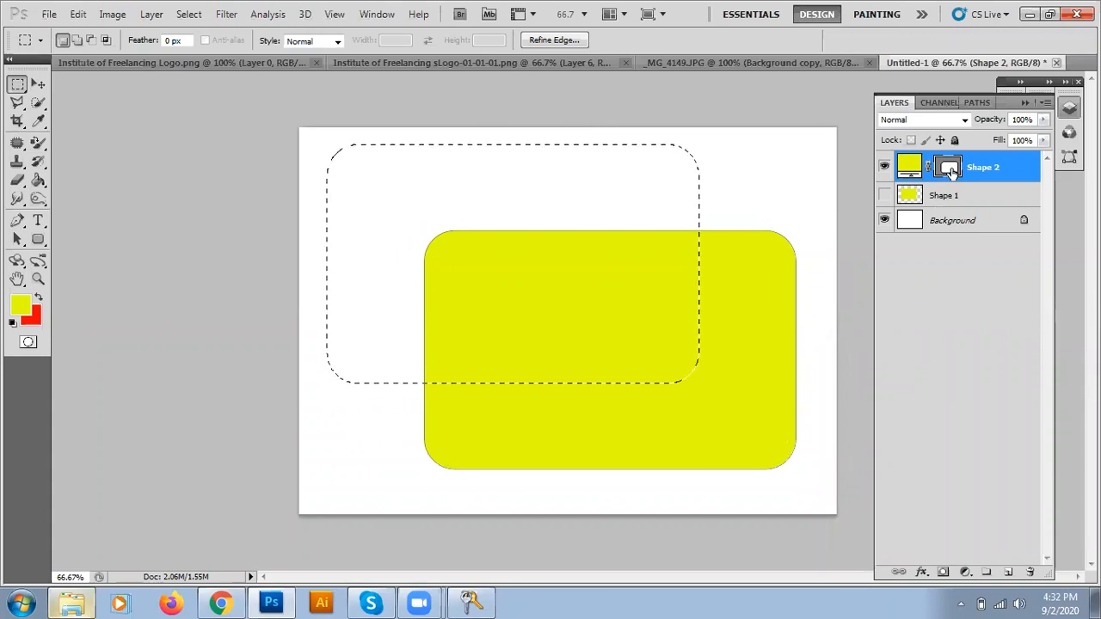
# Add a new layer above Shape 2, fill the rounded selection with the yellow foreground color, and deselect it
pyautogui.click(1008, 572)
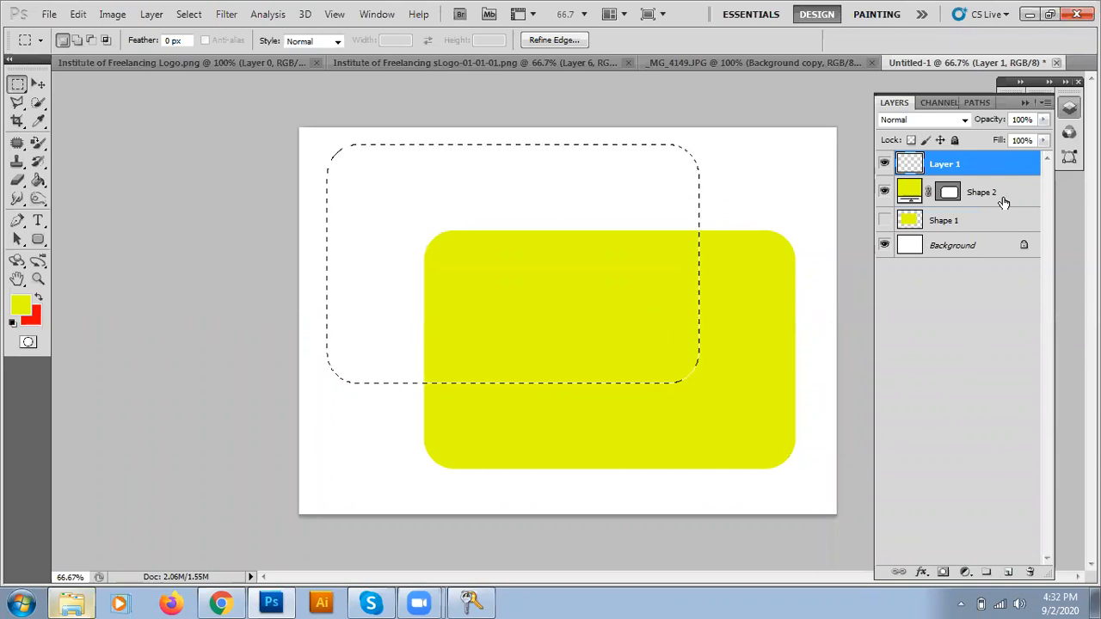
pyautogui.hotkey('alt', 'BackSpace')
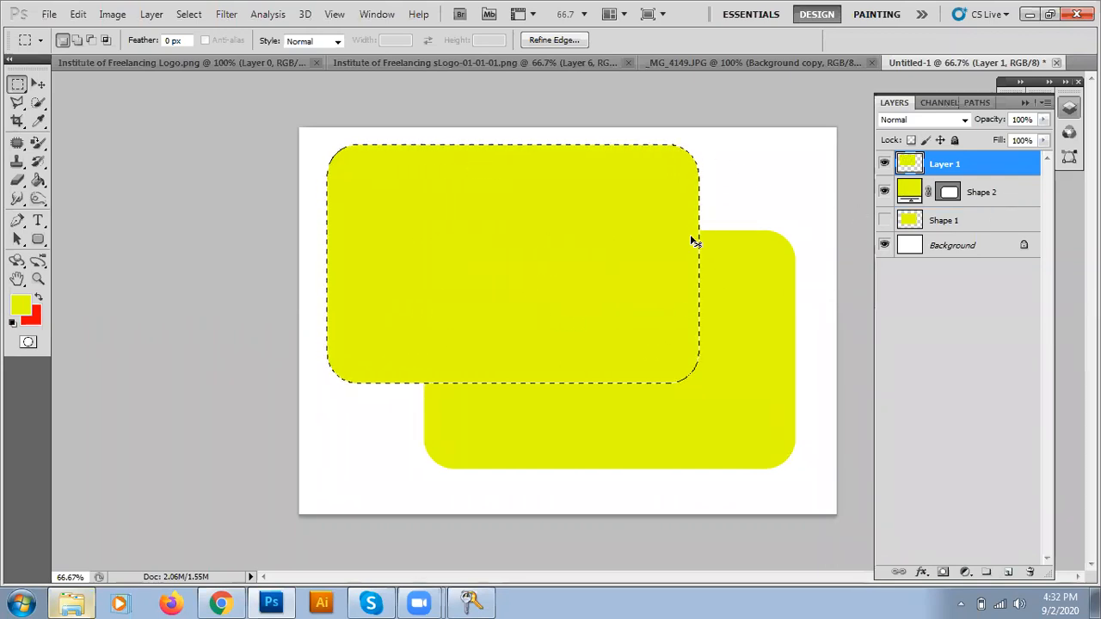
pyautogui.hotkey('ctrl', 's')
pyautogui.press('Escape')
pyautogui.hotkey('ctrl', 'd')
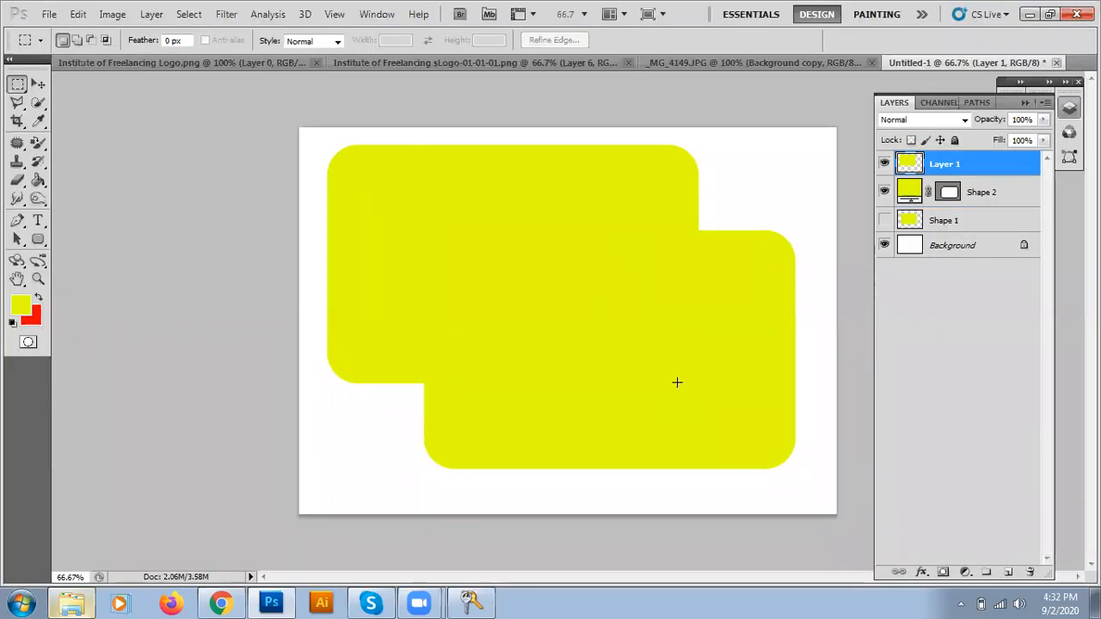
# Hide Layer 1 and Shape 2, and try drawing a large yellow circle with the Ellipse tool
pyautogui.click(884, 163)
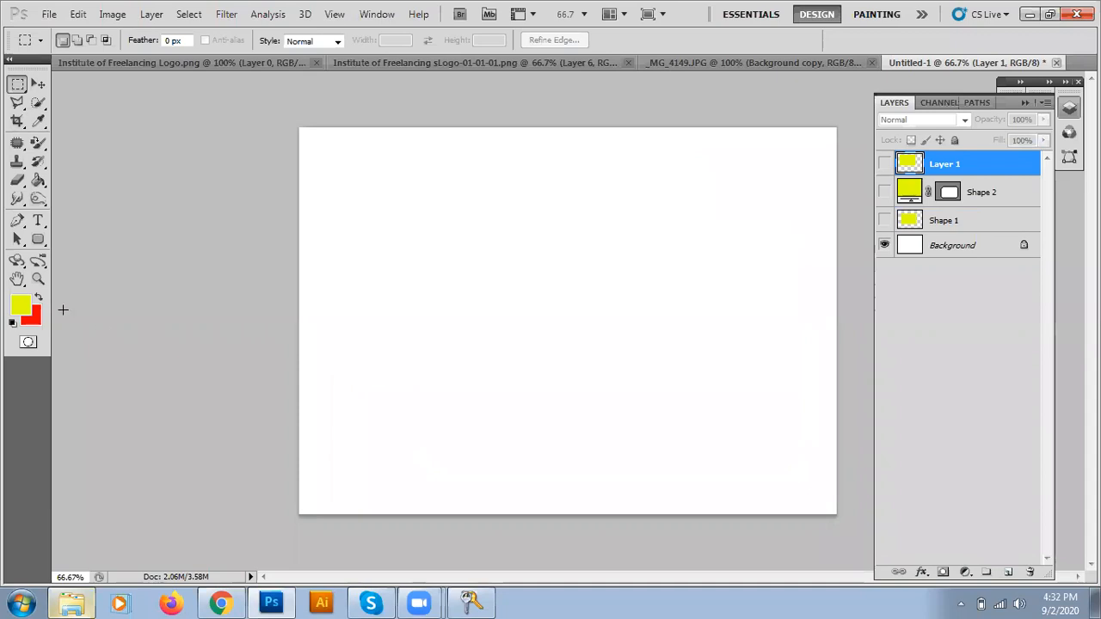
pyautogui.click(38, 239)
pyautogui.click(81, 269)
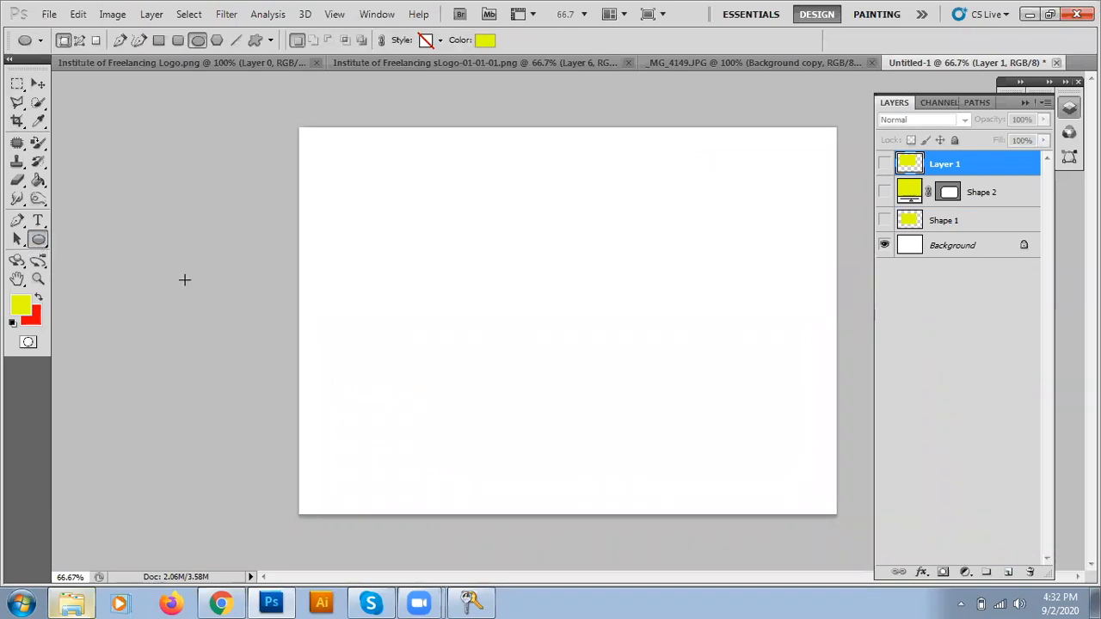
pyautogui.moveTo(394, 187)
pyautogui.mouseDown()
pyautogui.moveTo(693, 456)
pyautogui.moveTo(695, 435)
pyautogui.moveTo(734, 445)
pyautogui.mouseUp()
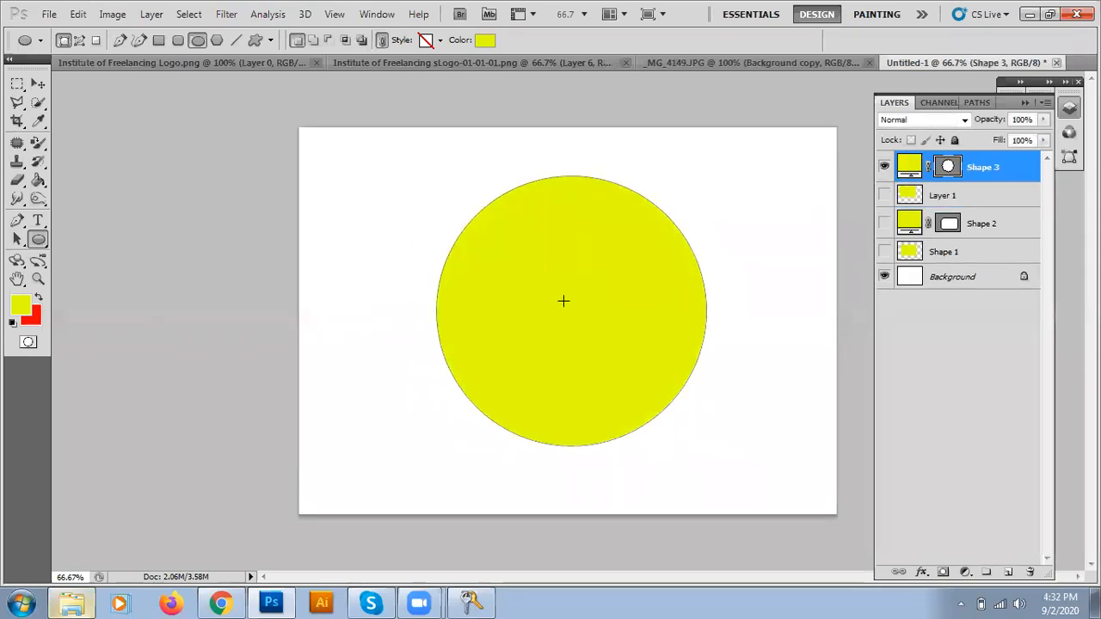
pyautogui.hotkey('ctrl', 'z')
# Draw five overlapping yellow ellipses of different proportions as separate shape layers, and delete all five layers together
pyautogui.moveTo(379, 174); pyautogui.dragTo(791, 299)
pyautogui.moveTo(512, 139); pyautogui.dragTo(564, 423)
pyautogui.moveTo(651, 308); pyautogui.dragTo(454, 444)
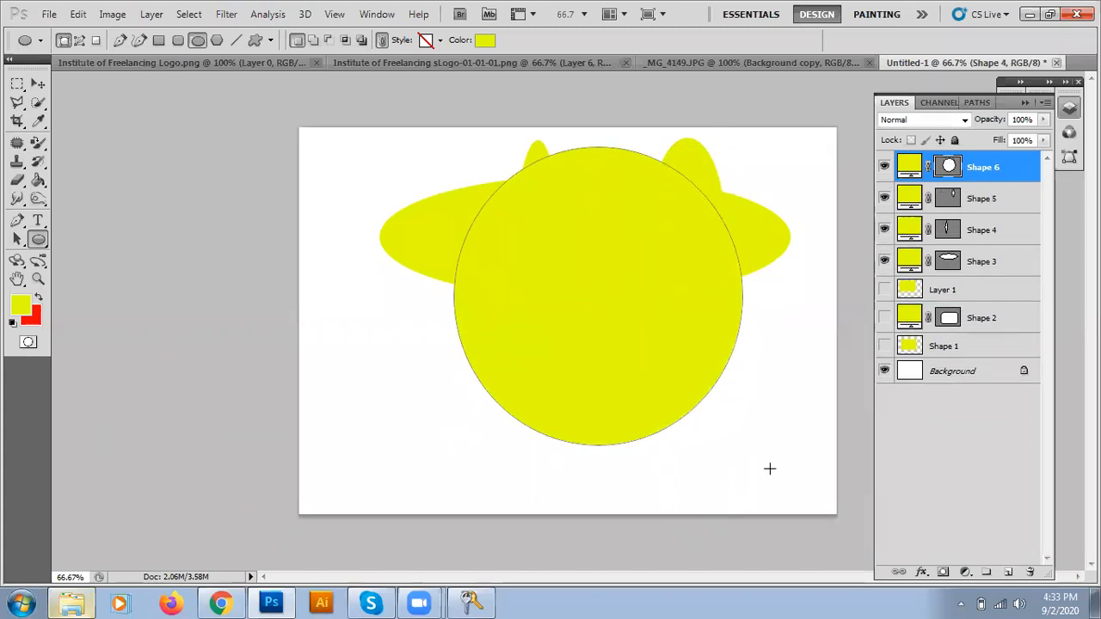
pyautogui.moveTo(330, 156); pyautogui.dragTo(613, 399)
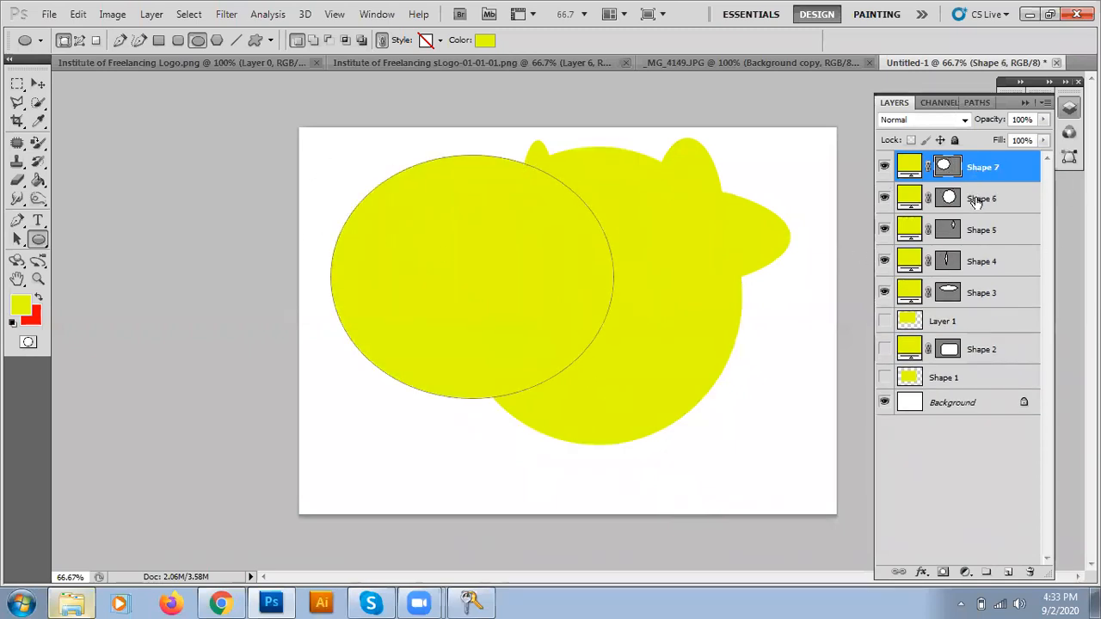
pyautogui.keyDown('shift'); pyautogui.click(983, 297); pyautogui.keyUp('shift')
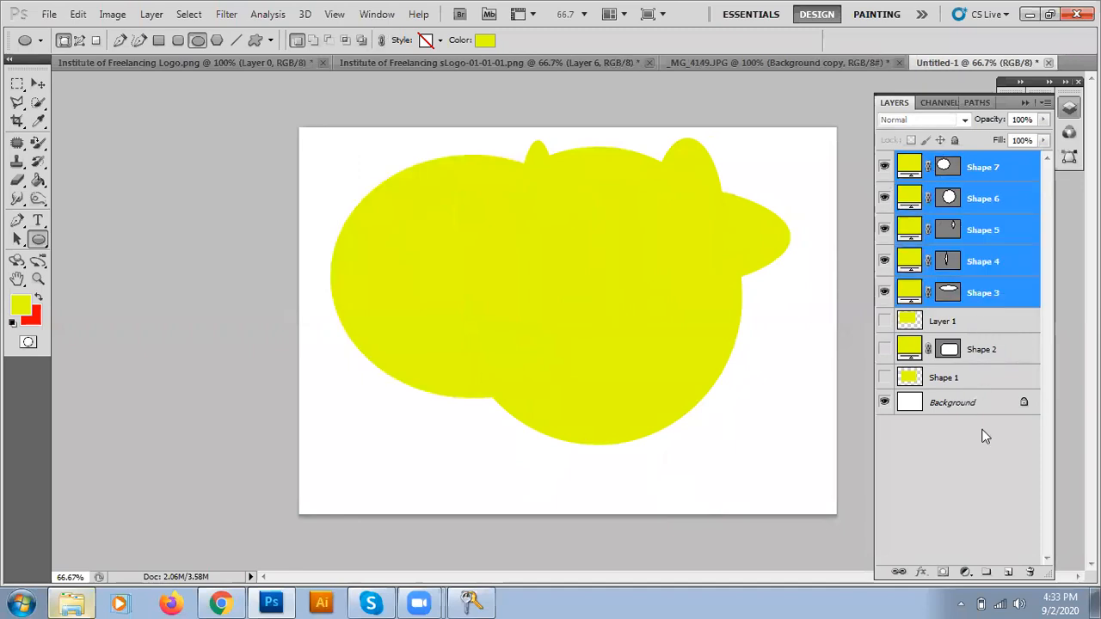
pyautogui.click(1031, 573)
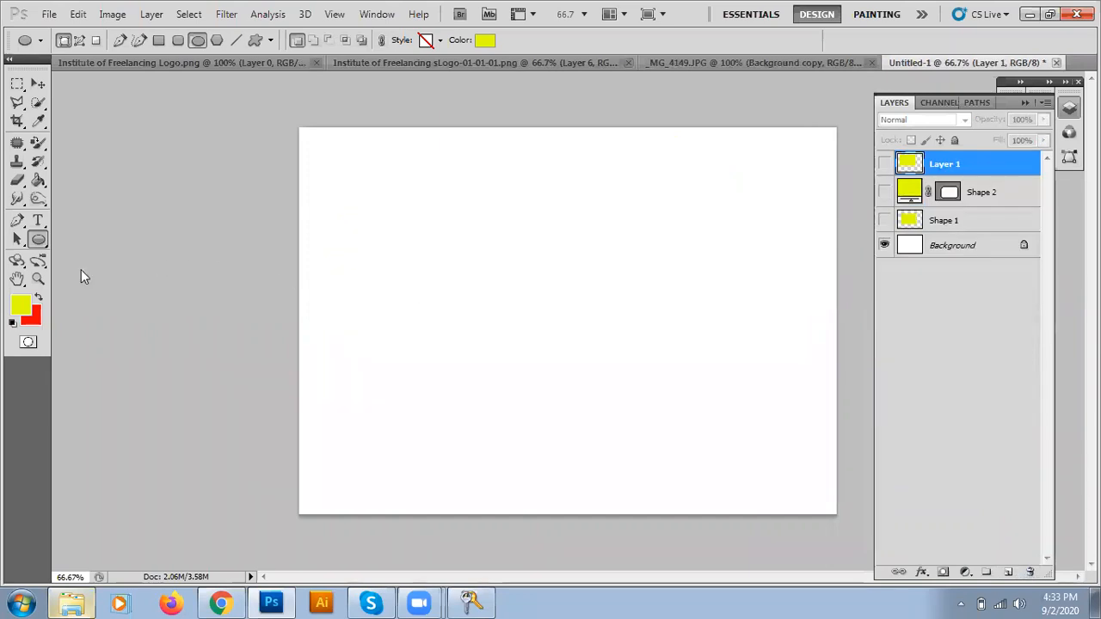
# Try a ten-sided shape with the Polygon tool, and replace it with a seven-sided polygon in the canvas's upper left area
pyautogui.click(35, 242)
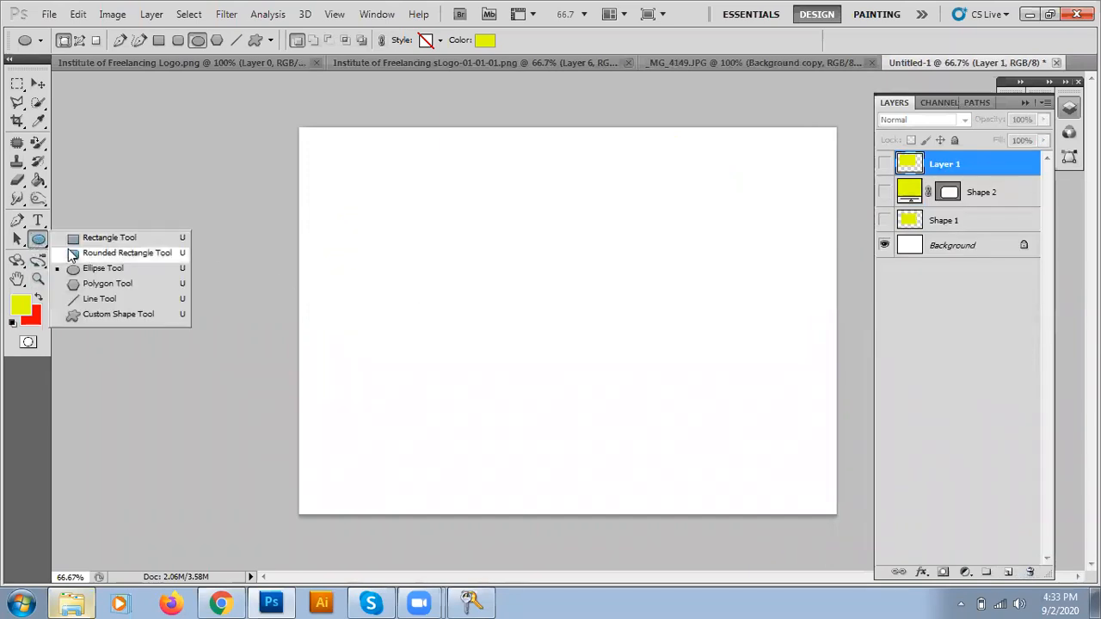
pyautogui.click(103, 287)
pyautogui.moveTo(426, 172); pyautogui.dragTo(499, 133)
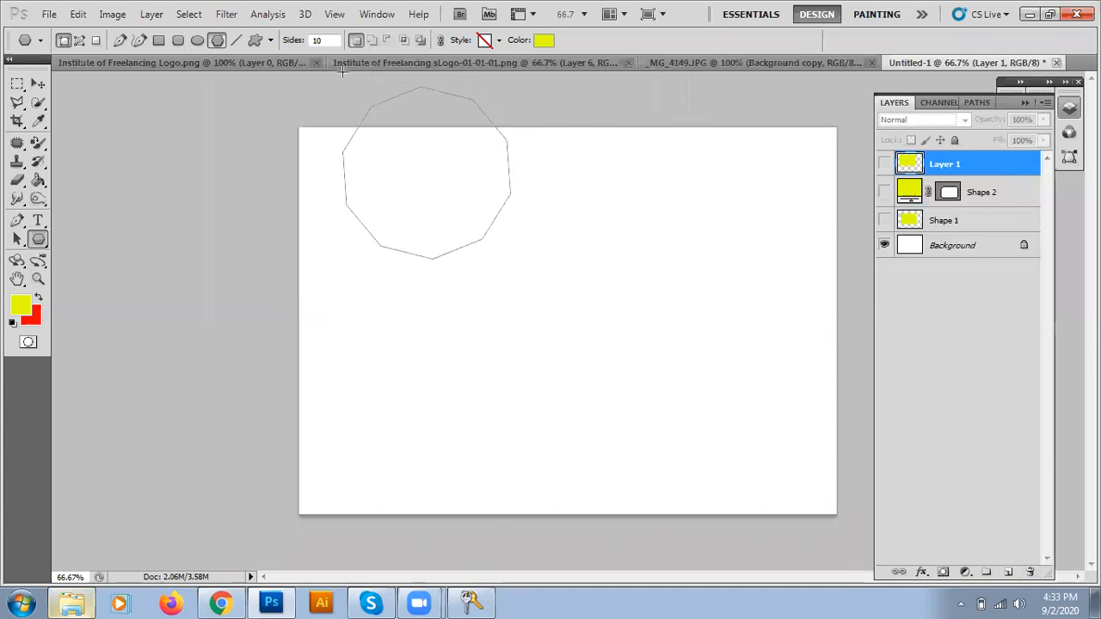
pyautogui.moveTo(533, 275); pyautogui.dragTo(455, 173)
pyautogui.hotkey('ctrl', 'z')
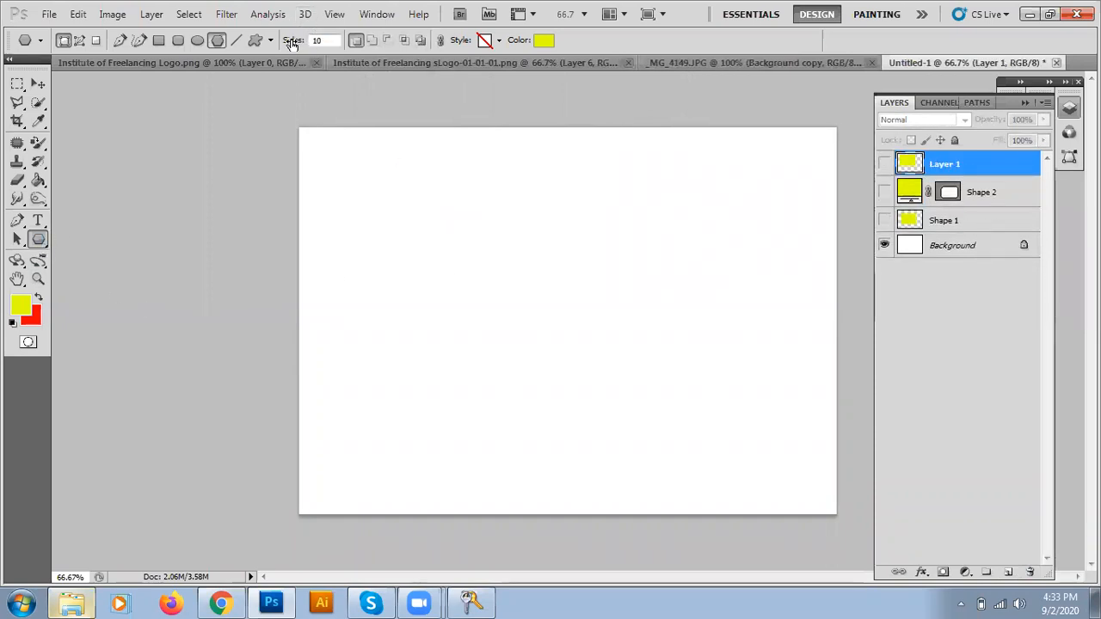
pyautogui.moveTo(290, 41); pyautogui.dragTo(295, 43)
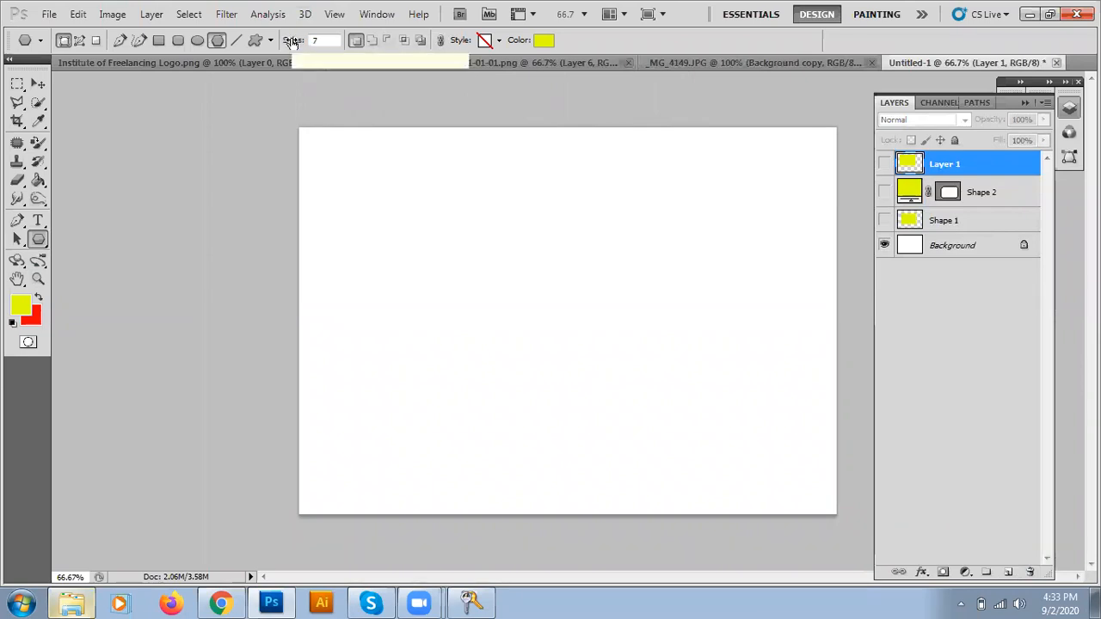
pyautogui.moveTo(478, 267); pyautogui.dragTo(368, 239)
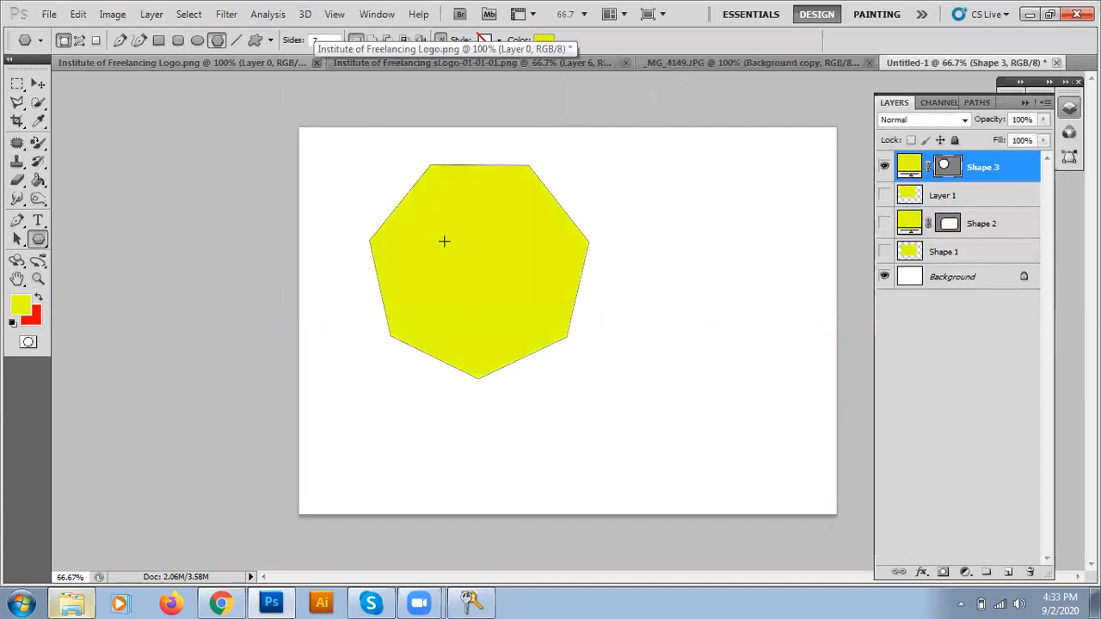
# Draw three more seven-sided polygons of different sizes across the canvas, and undo them so only the first one is kept
pyautogui.moveTo(609, 176); pyautogui.dragTo(697, 276)
pyautogui.moveTo(727, 320); pyautogui.dragTo(664, 256)
pyautogui.moveTo(664, 393); pyautogui.dragTo(538, 243)
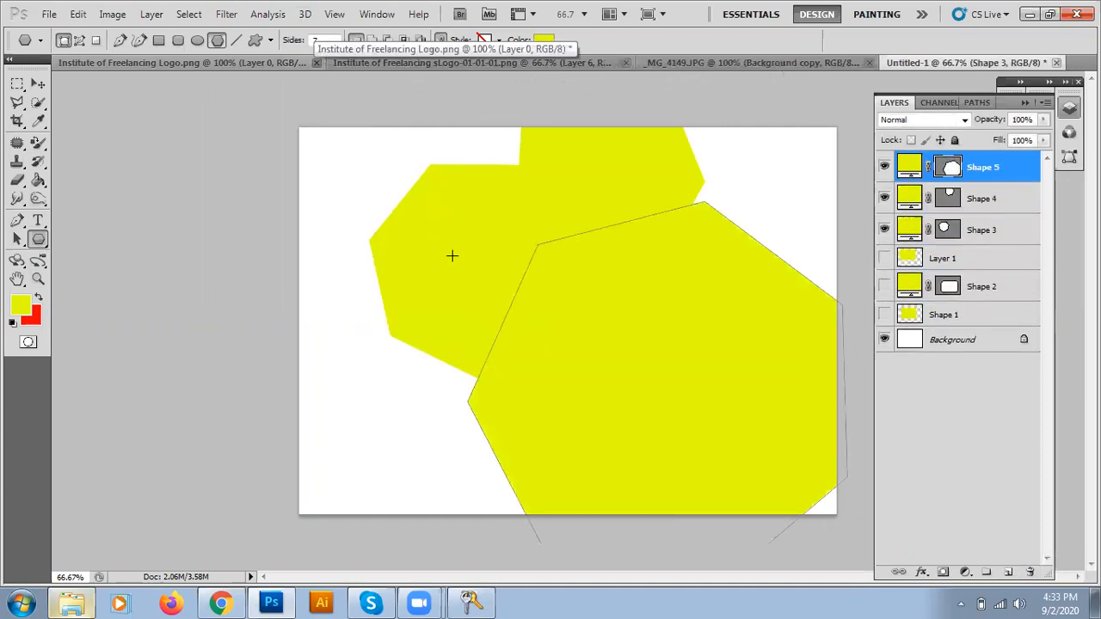
pyautogui.moveTo(360, 210); pyautogui.dragTo(458, 299)
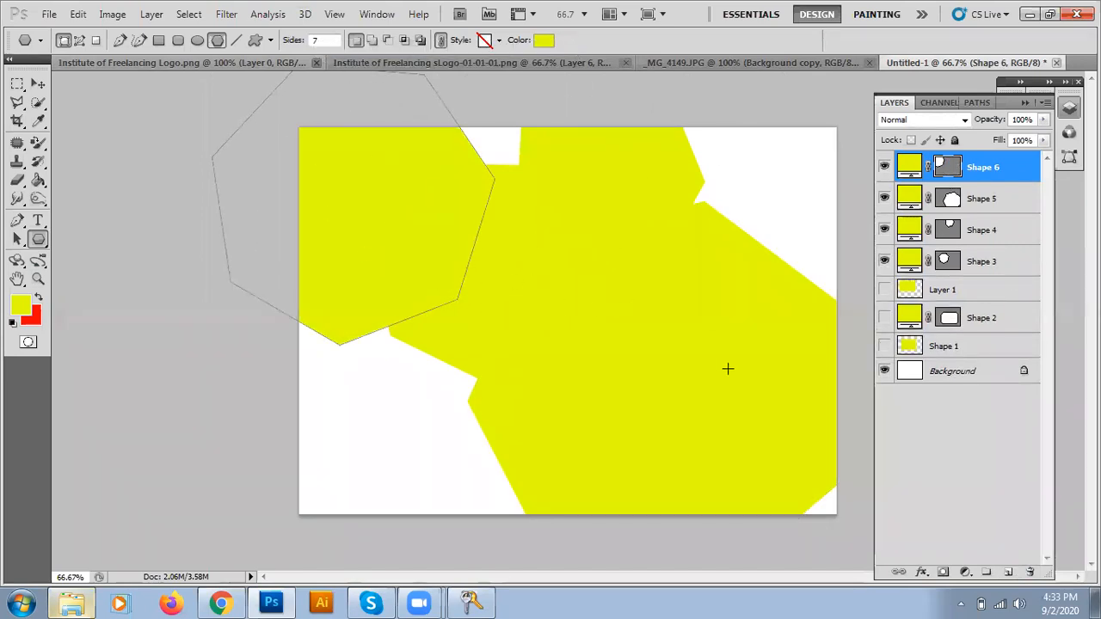
pyautogui.hotkey('ctrl', 'z')
pyautogui.hotkey('ctrl', 'alt', 'z')
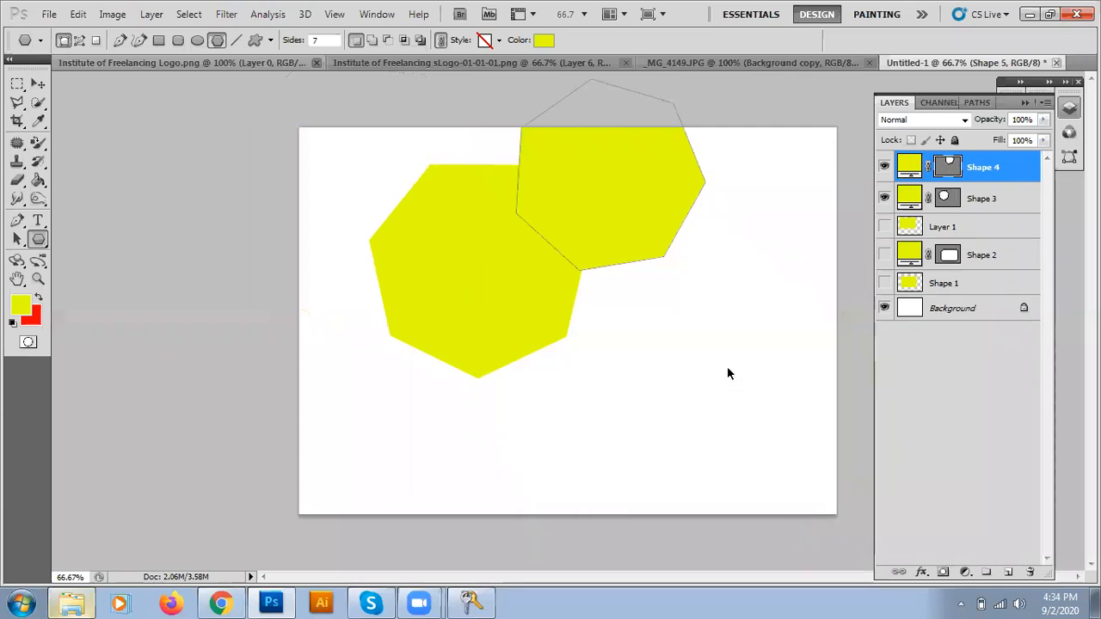
pyautogui.hotkey('ctrl', 'alt', 'z')
# Hide the Shape 3 polygon and draw two crossing diagonal lines with the Line tool at 0.05 cm weight
pyautogui.click(885, 167)
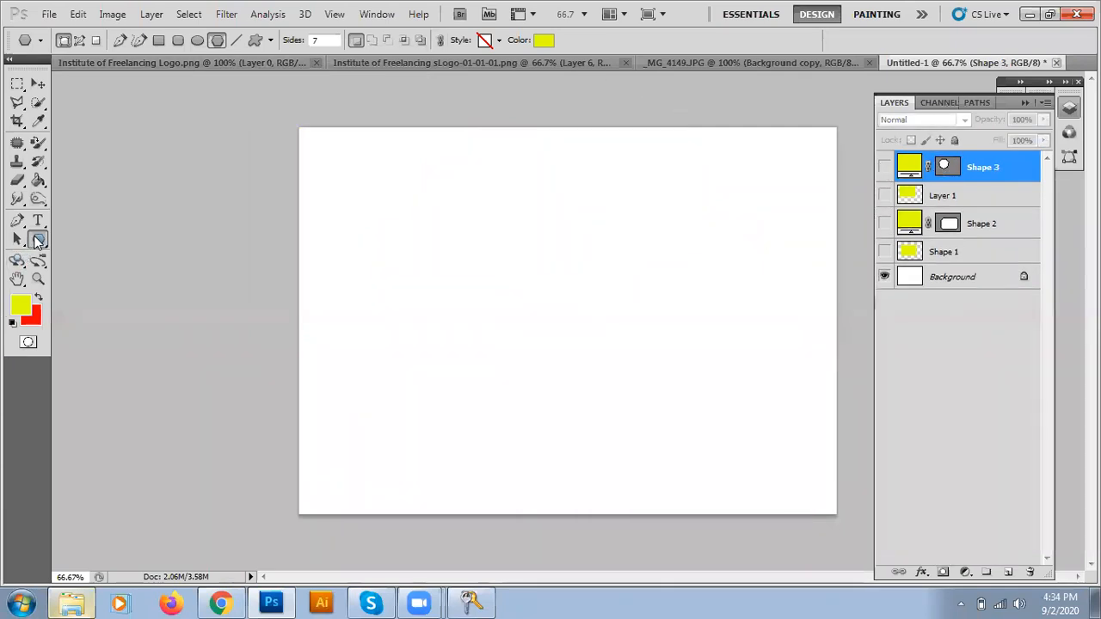
pyautogui.rightClick(38, 242)
pyautogui.click(86, 298)
pyautogui.moveTo(345, 214); pyautogui.dragTo(790, 437)
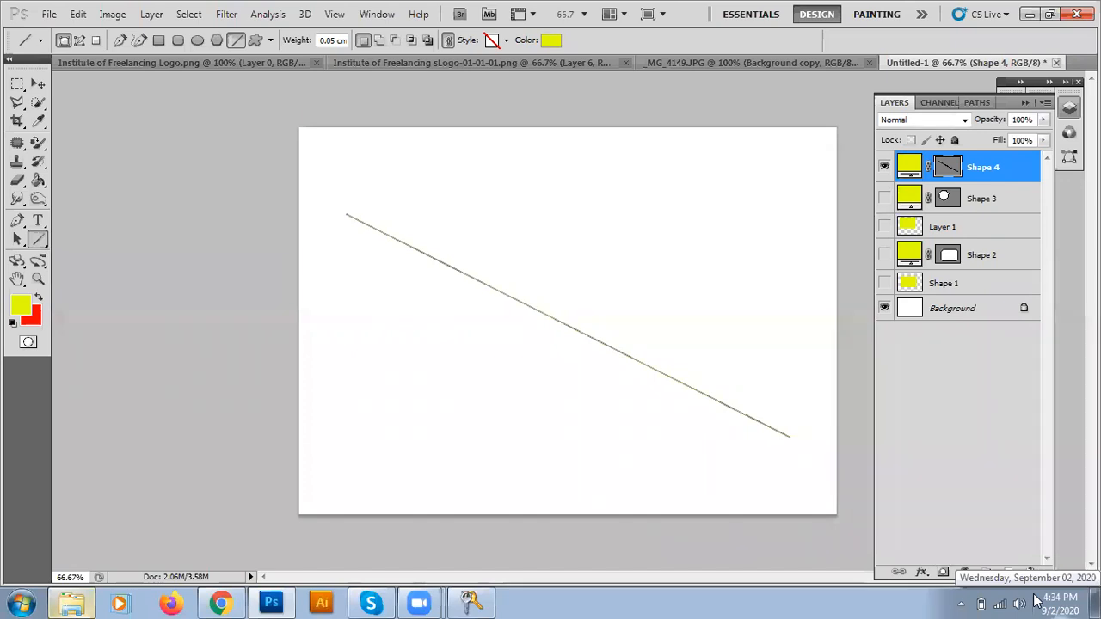
pyautogui.moveTo(712, 217); pyautogui.dragTo(395, 445)
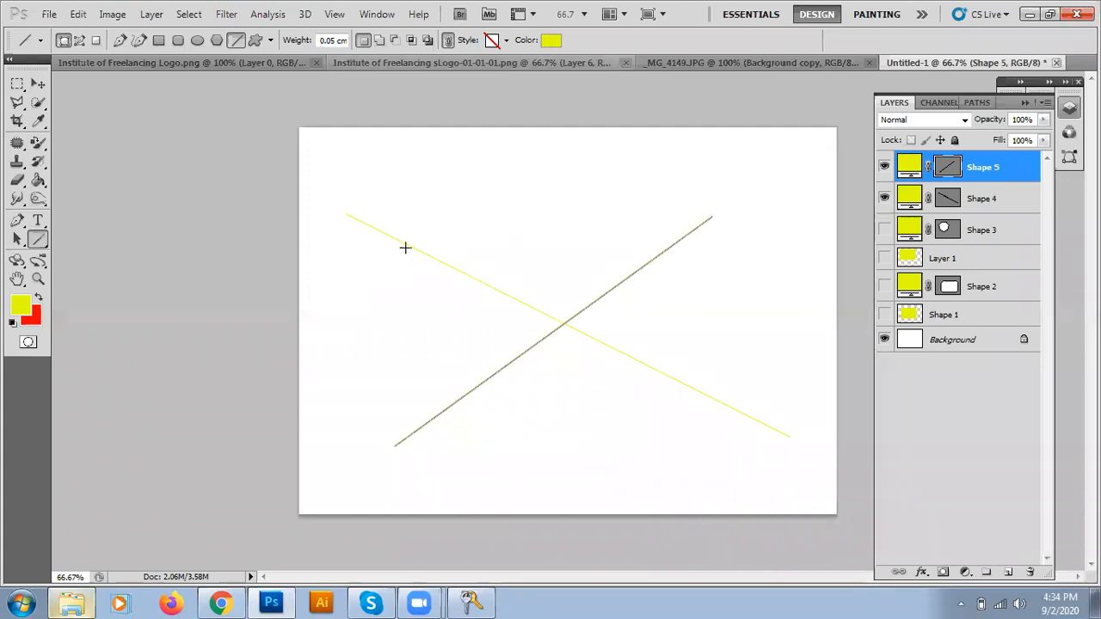
# Clear the layer selection and hide the two line layers, Shape 5 and Shape 4
pyautogui.click(962, 396)
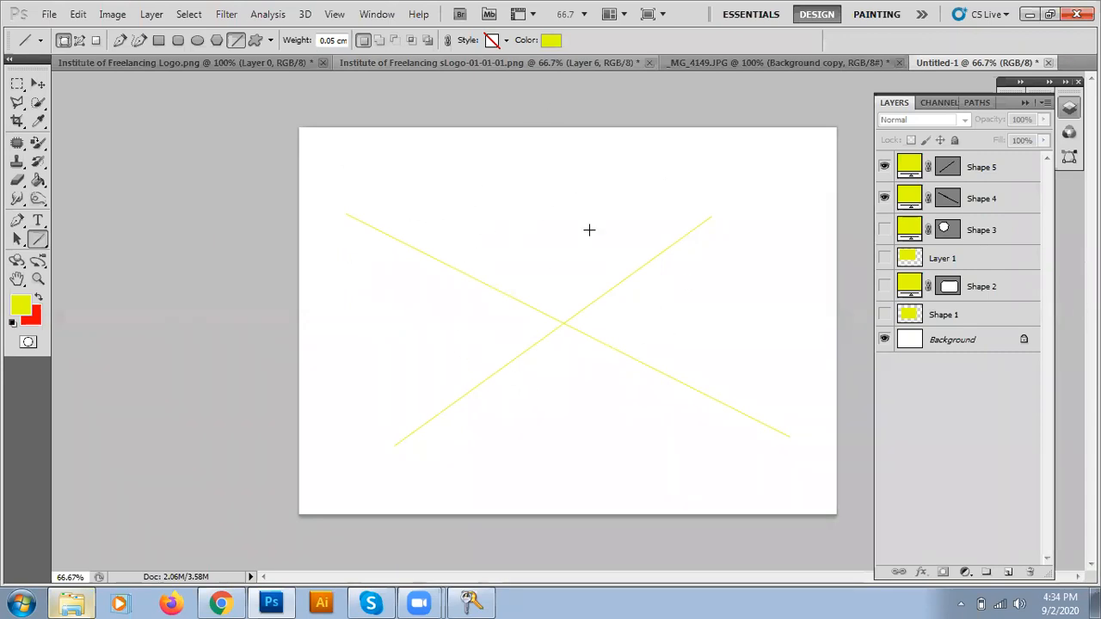
pyautogui.click(884, 167)
pyautogui.click(884, 197)
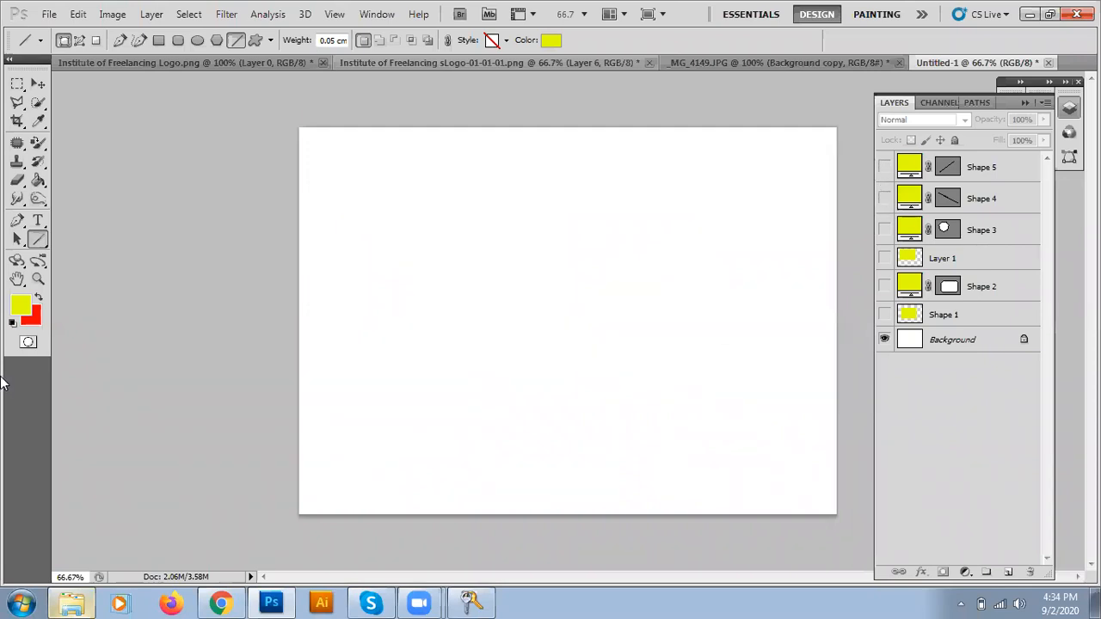
# Switch to the Custom Shape tool, view its Unconstrained options, and choose the broad-leaved plant as the shape
pyautogui.rightClick(39, 245)
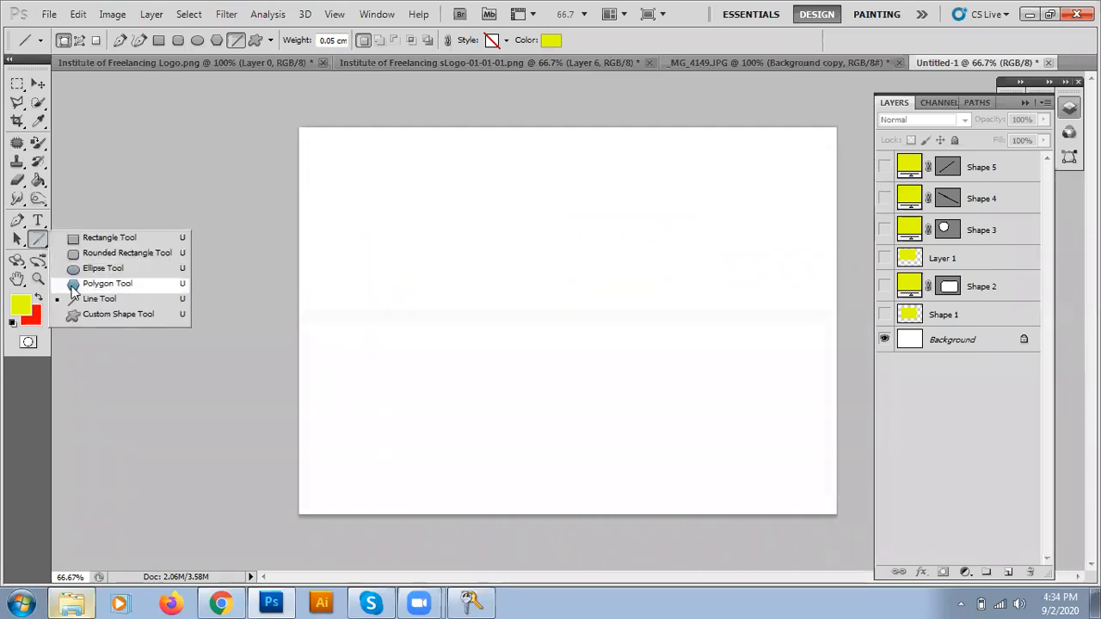
pyautogui.click(84, 315)
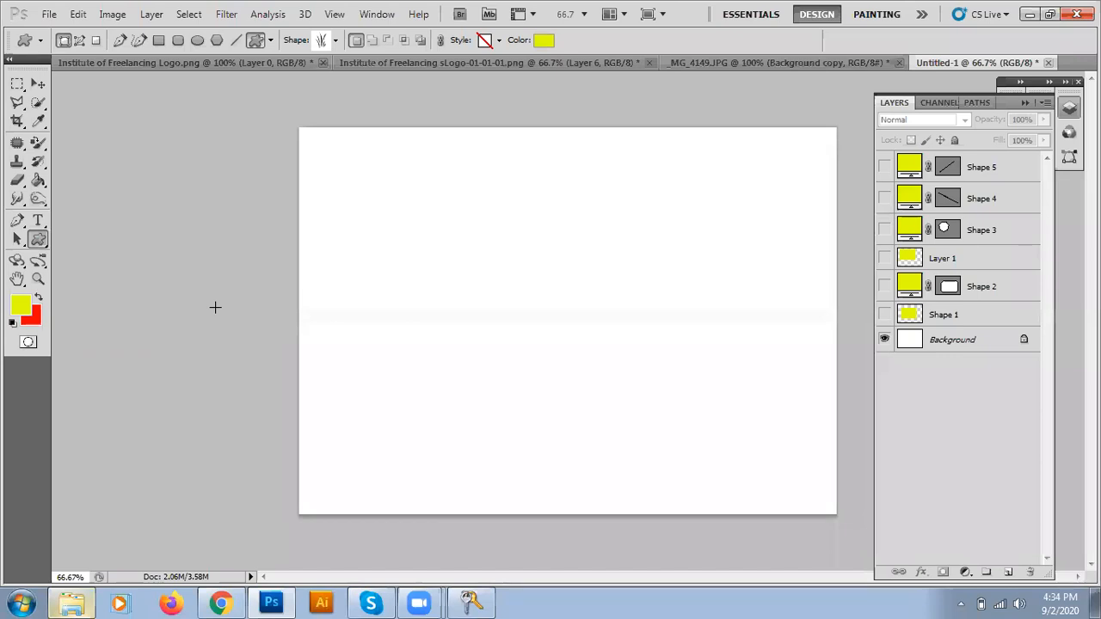
pyautogui.click(271, 43)
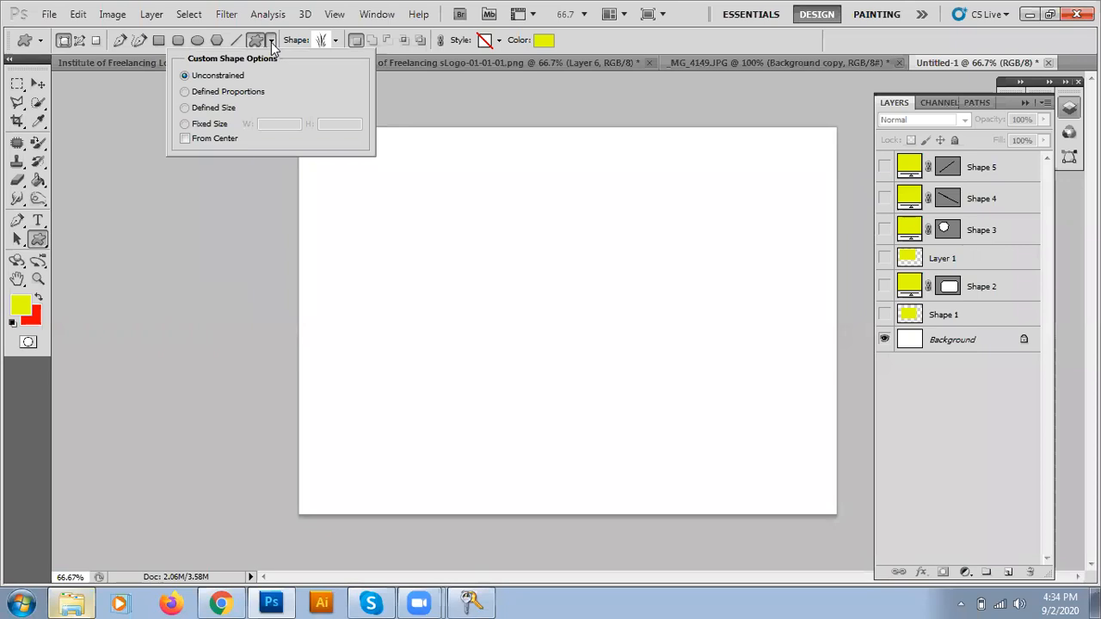
pyautogui.click(271, 42)
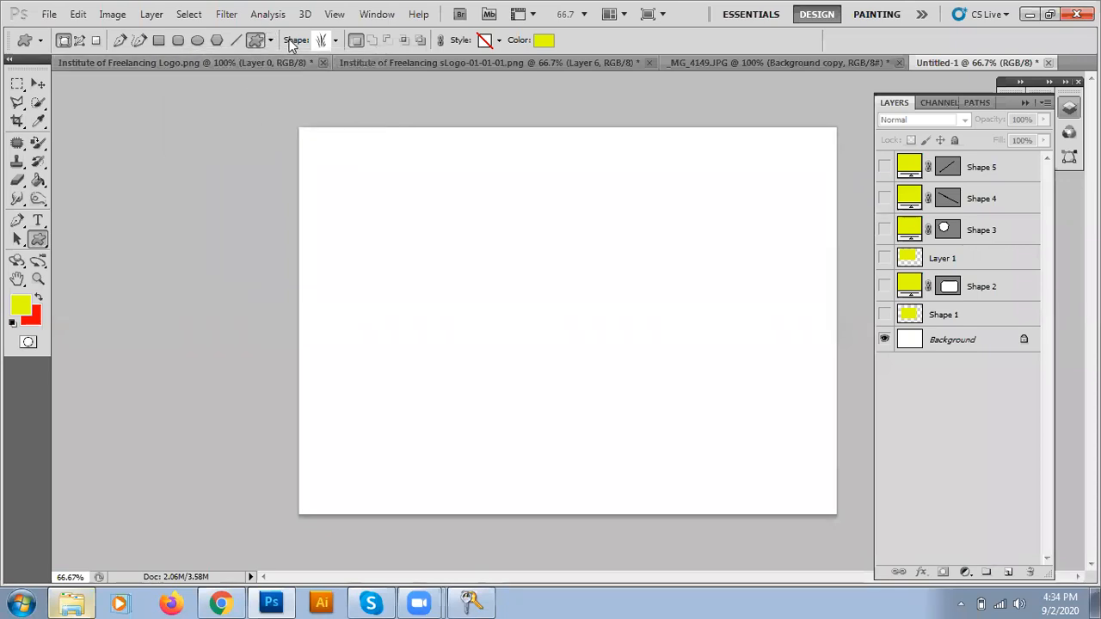
pyautogui.click(336, 41)
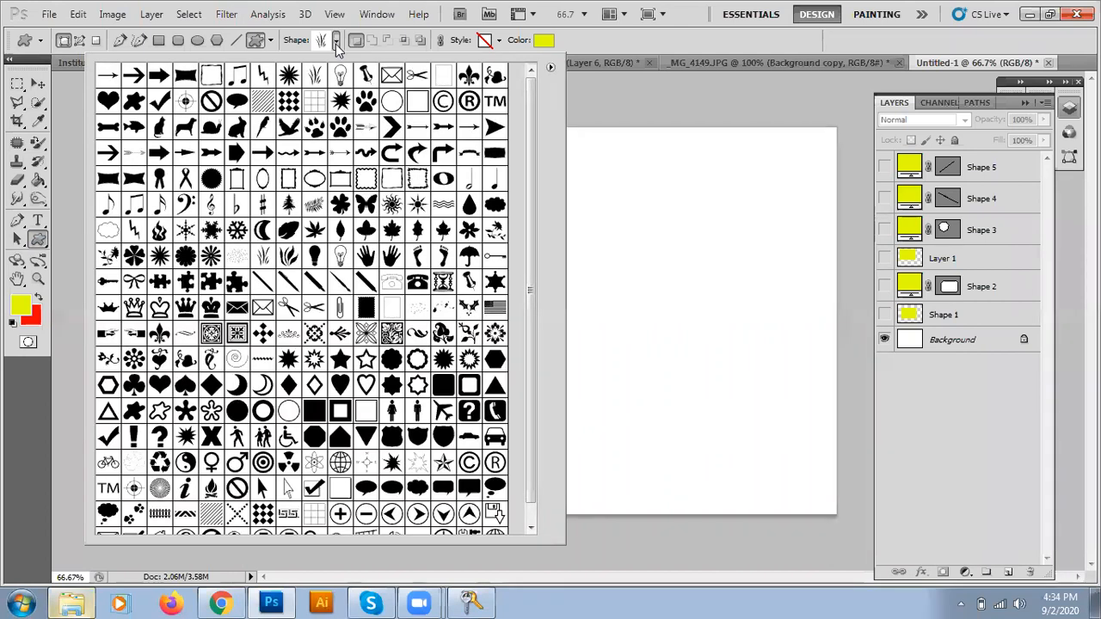
pyautogui.click(288, 259)
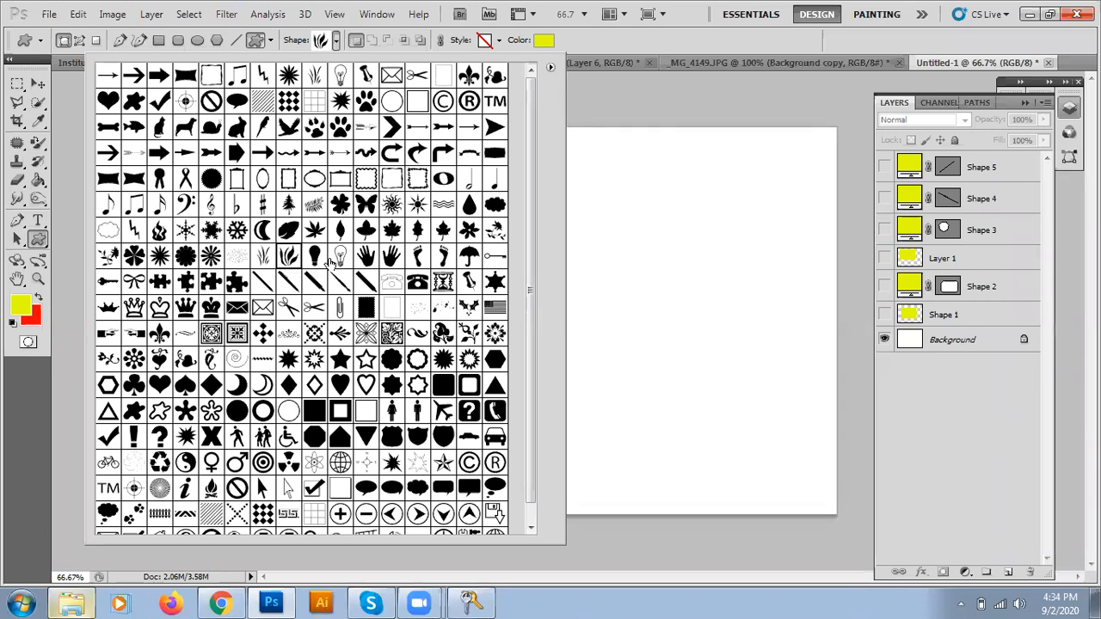
# Draw ten yellow broad-leaved plant shapes of different sizes spread across the canvas, some overlapping
pyautogui.click(663, 322)
pyautogui.moveTo(635, 296); pyautogui.dragTo(766, 470)
pyautogui.moveTo(468, 274); pyautogui.dragTo(637, 453)
pyautogui.moveTo(385, 241); pyautogui.dragTo(512, 396)
pyautogui.moveTo(308, 191); pyautogui.dragTo(409, 348)
pyautogui.moveTo(450, 145); pyautogui.dragTo(619, 396)
pyautogui.moveTo(654, 234); pyautogui.dragTo(781, 443)
pyautogui.moveTo(646, 171); pyautogui.dragTo(764, 295)
pyautogui.moveTo(772, 167); pyautogui.dragTo(852, 288)
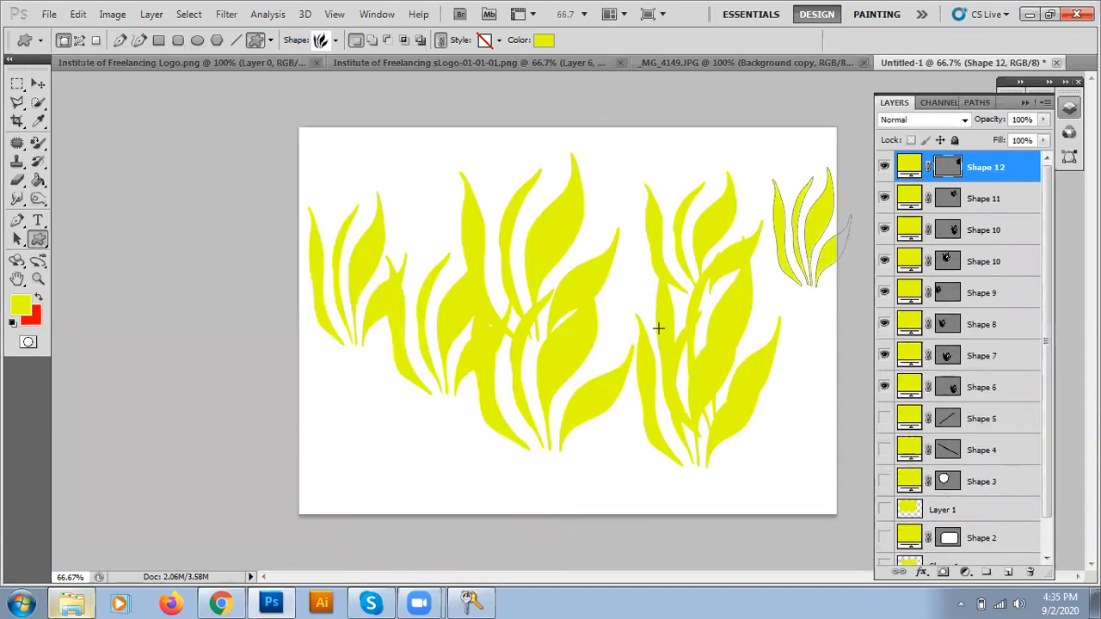
pyautogui.moveTo(331, 351); pyautogui.dragTo(449, 487)
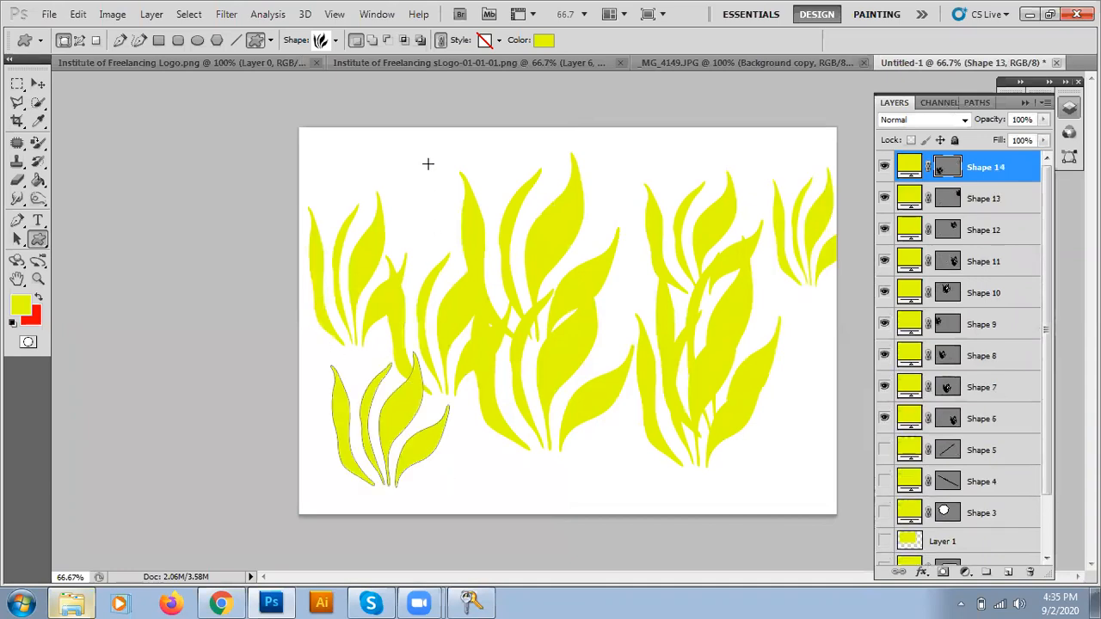
pyautogui.moveTo(428, 164); pyautogui.dragTo(568, 300)
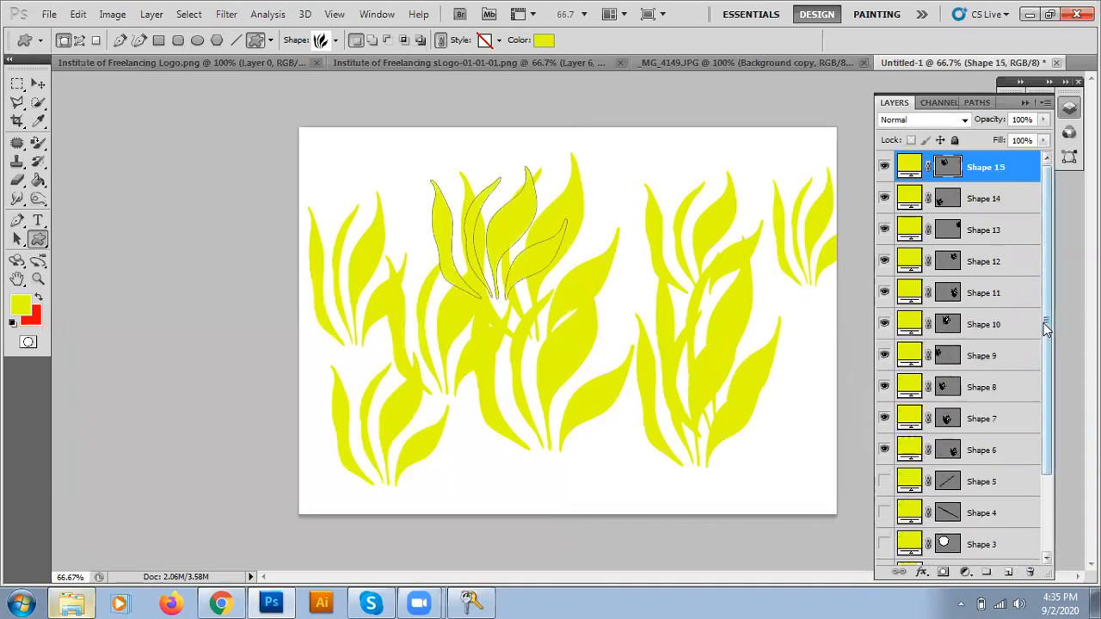
# Set the foreground color to dark olive and fill the Background layer with it
pyautogui.moveTo(1044, 322); pyautogui.dragTo(1044, 397)
pyautogui.click(983, 555)
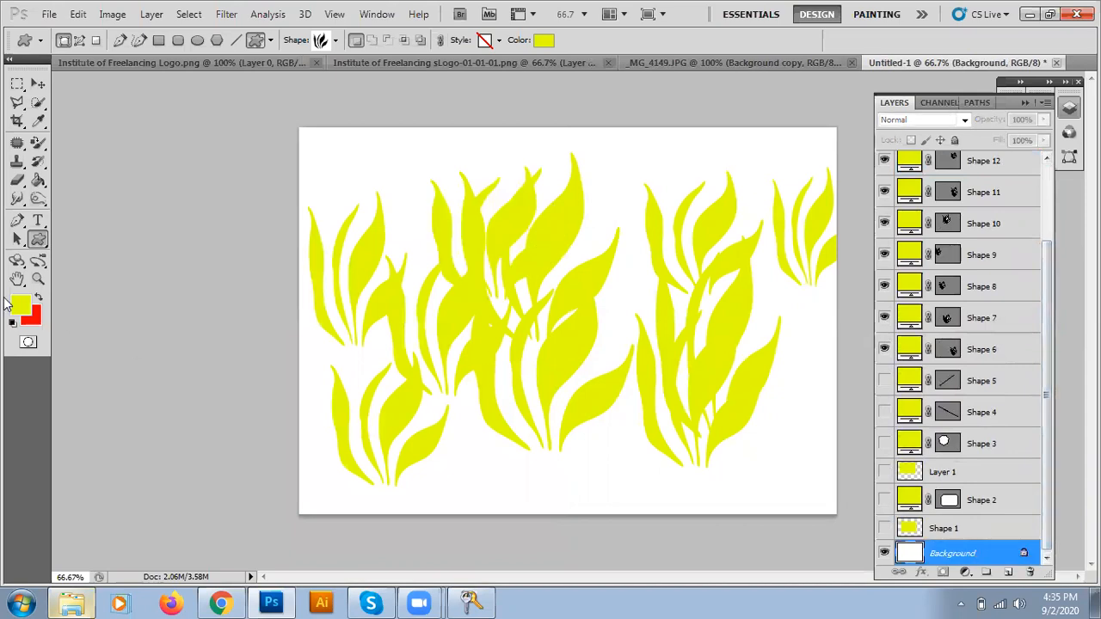
pyautogui.click(21, 306)
pyautogui.moveTo(828, 205)
pyautogui.mouseDown()
pyautogui.moveTo(884, 260)
pyautogui.moveTo(894, 235)
pyautogui.mouseUp()
pyautogui.click(1005, 160)
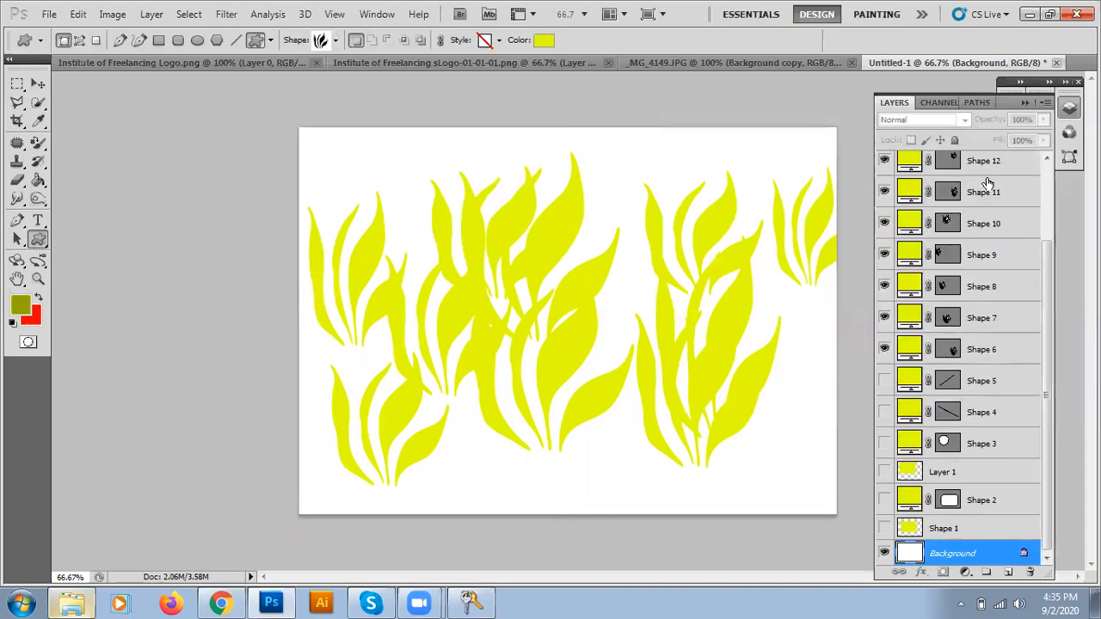
pyautogui.hotkey('alt', 'BackSpace')
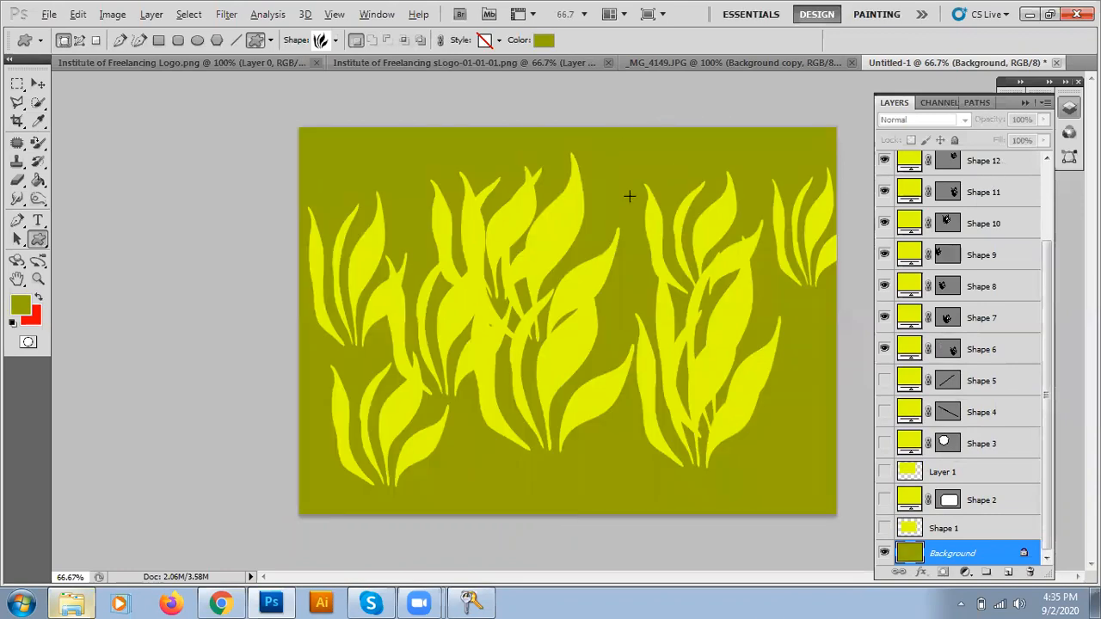
# Choose the thin-bladed grass shape and draw two olive clumps over the lower half of the canvas
pyautogui.click(335, 40)
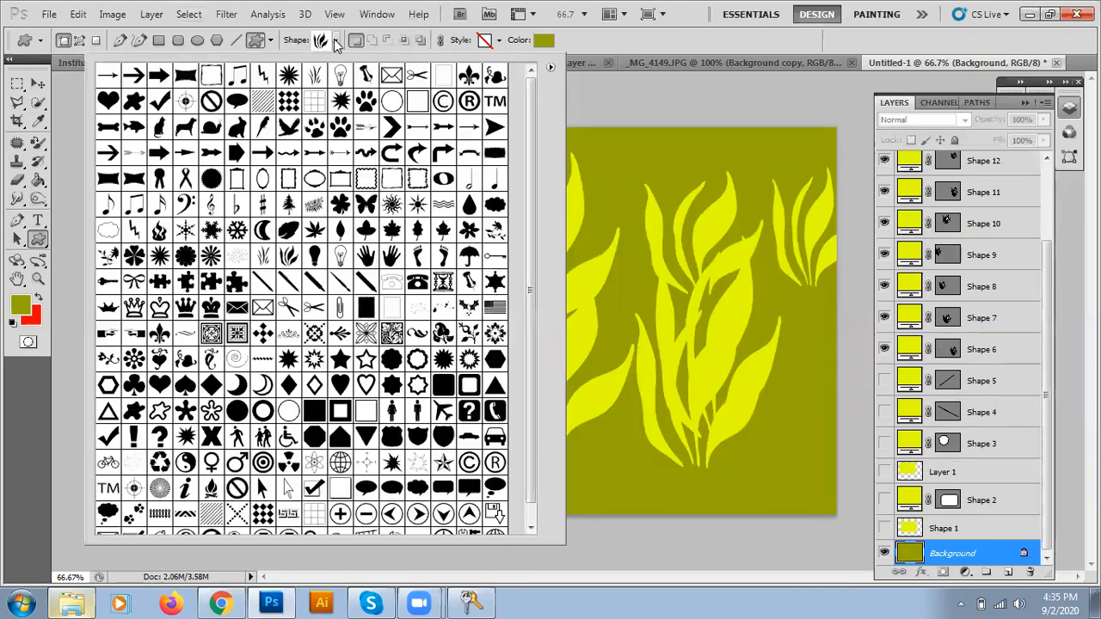
pyautogui.click(261, 257)
pyautogui.moveTo(605, 340); pyautogui.dragTo(696, 490)
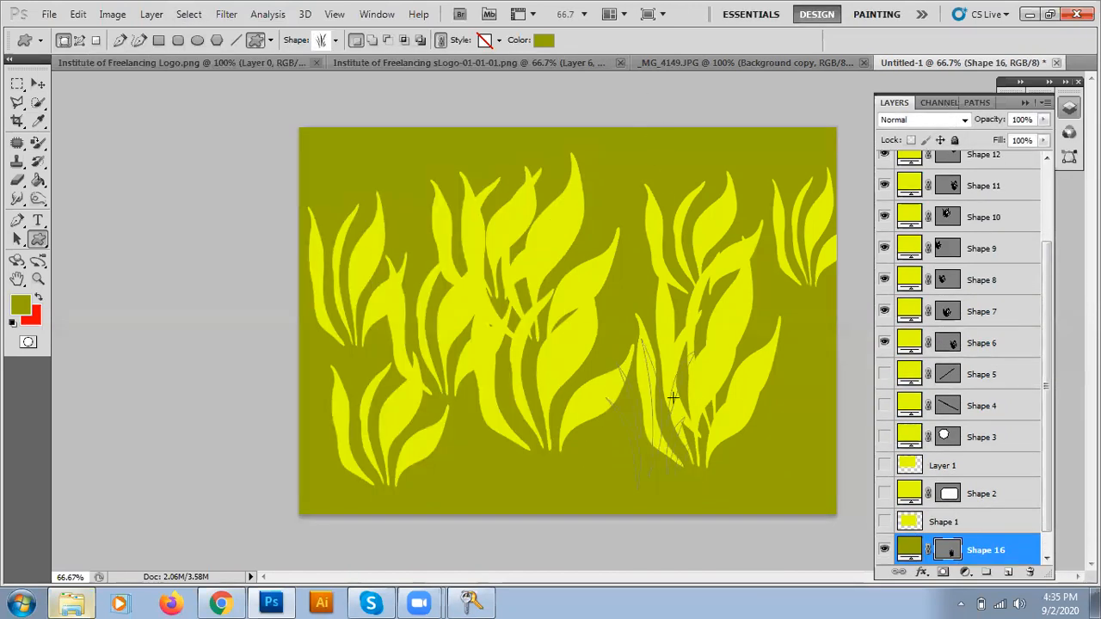
pyautogui.moveTo(434, 308); pyautogui.dragTo(568, 465)
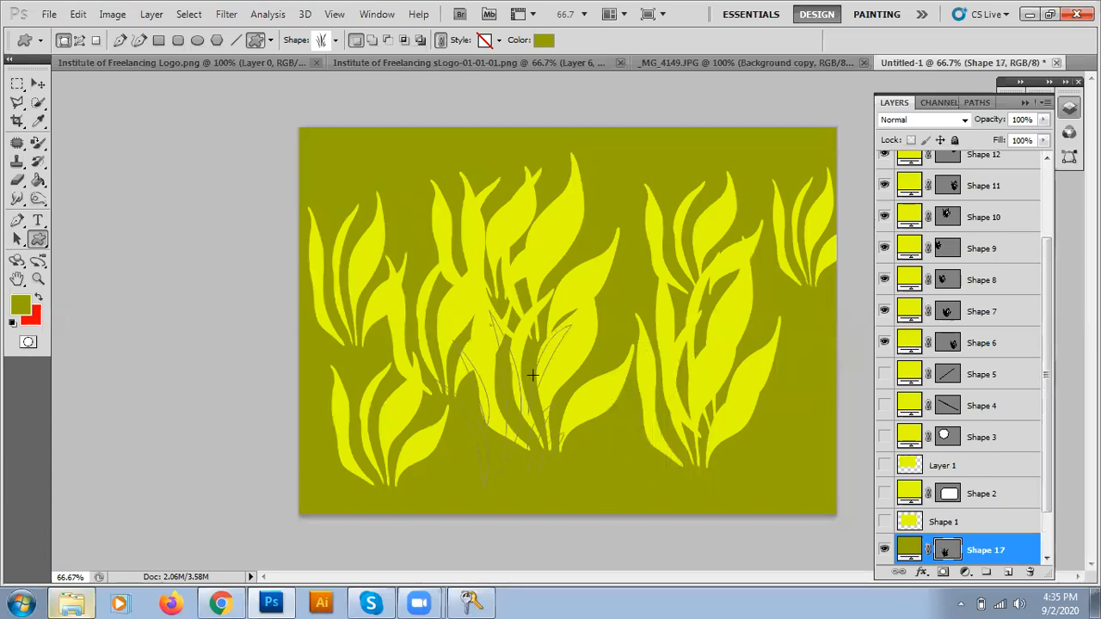
# Set the foreground color to bright yellow e4ff00 and draw another grass clump near the middle of the canvas
pyautogui.click(21, 304)
pyautogui.moveTo(826, 241); pyautogui.dragTo(826, 163)
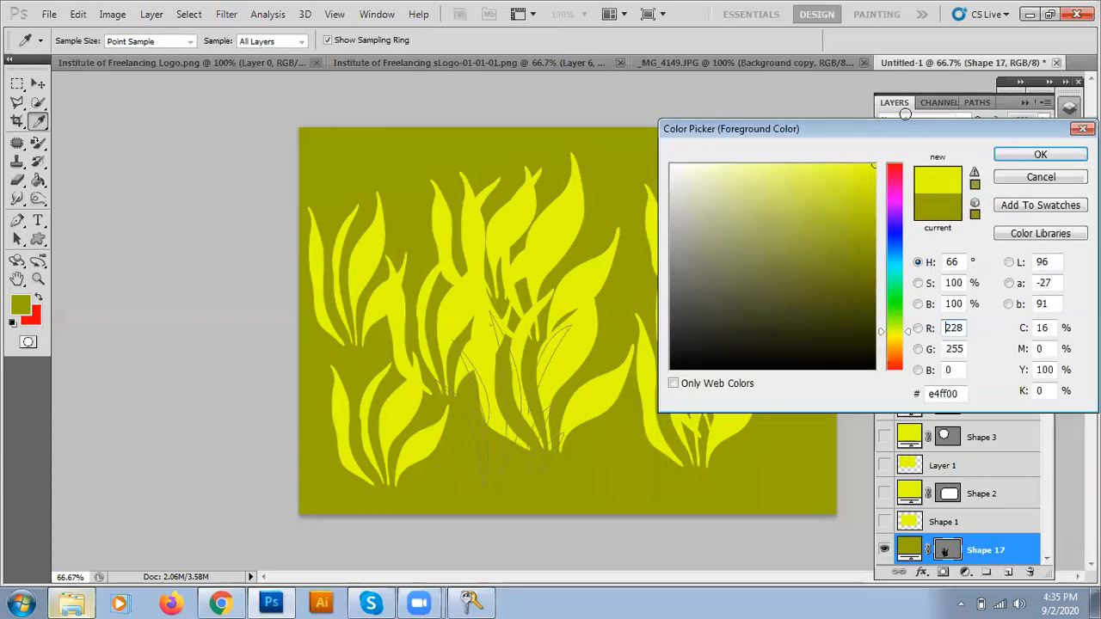
pyautogui.click(1001, 154)
pyautogui.moveTo(551, 255); pyautogui.dragTo(682, 396)
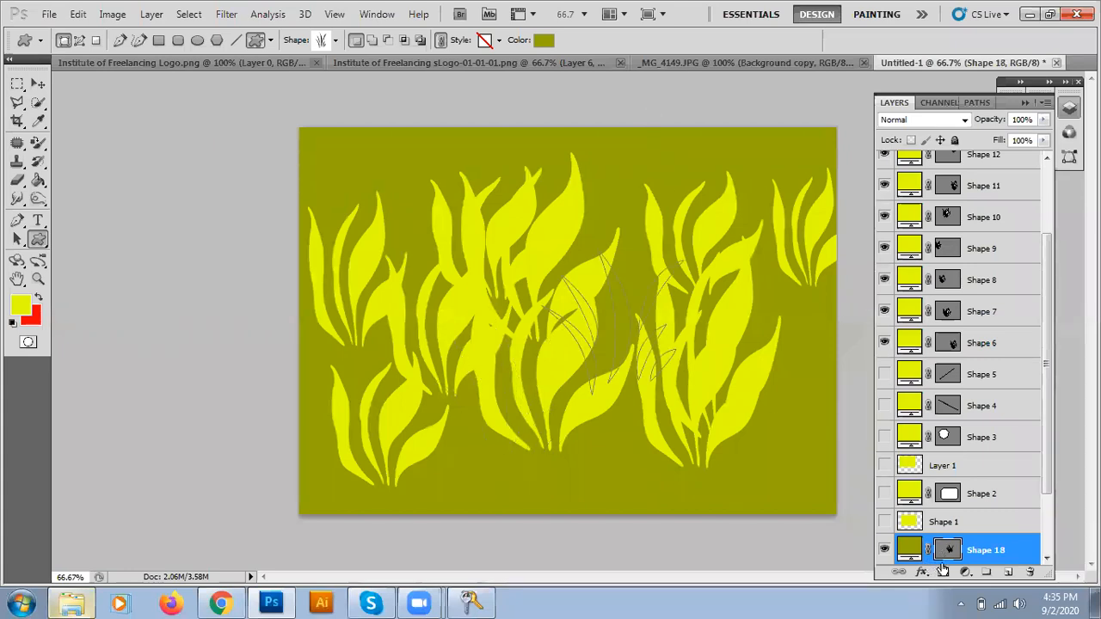
# Undo the three grass clumps drawn above the olive Background layer
pyautogui.hotkey('ctrl', 'z')
pyautogui.hotkey('ctrl', 'z')
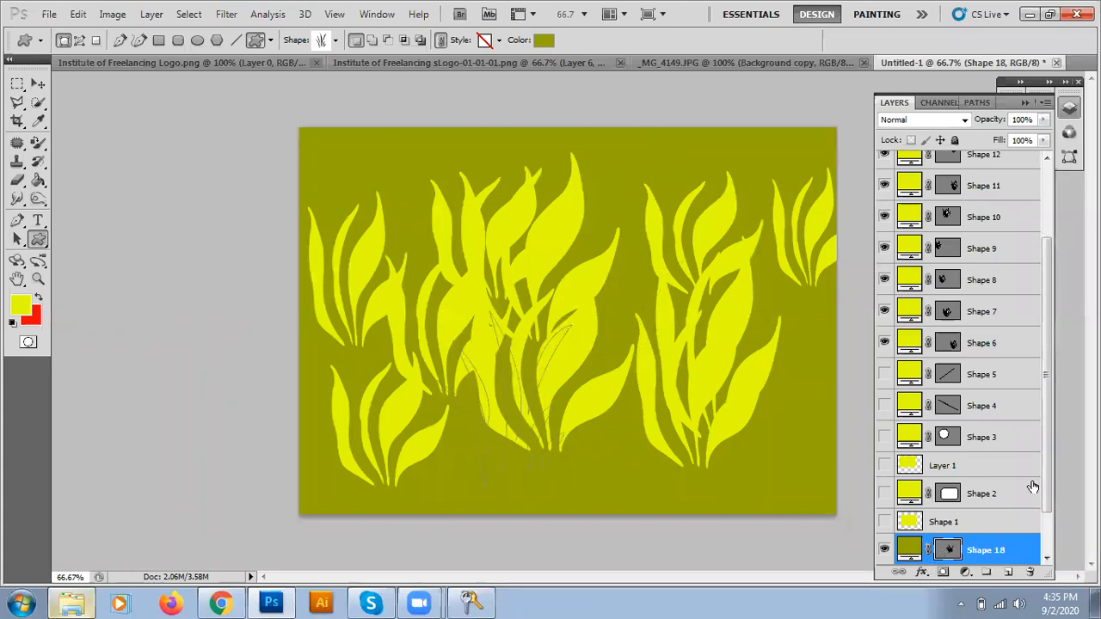
pyautogui.hotkey('ctrl', 'alt', 'z')
pyautogui.hotkey('ctrl', 'alt', 'z')
pyautogui.hotkey('ctrl', 'alt', 'z')
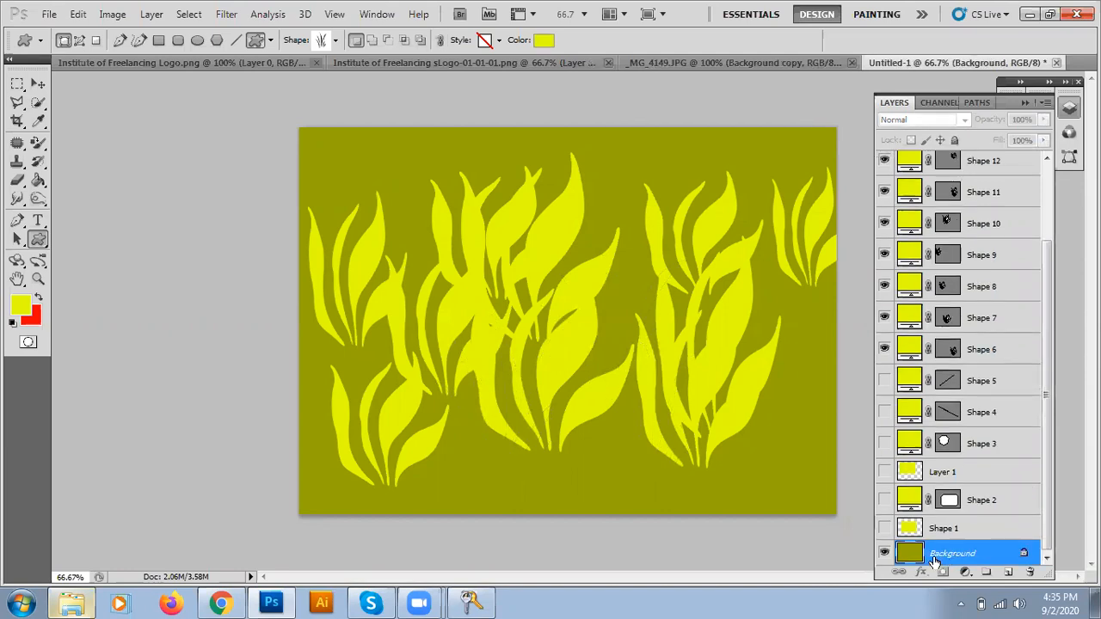
# Add a new layer above Shape 15 and draw a bright yellow grass clump in the canvas's lower middle
pyautogui.moveTo(1049, 466); pyautogui.dragTo(1039, 265)
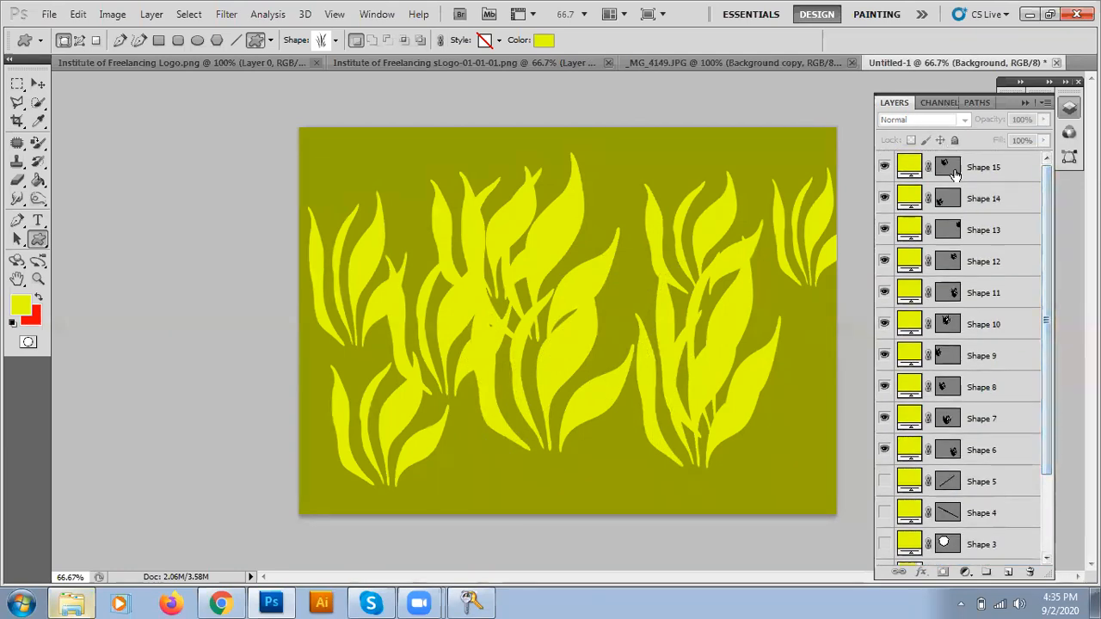
pyautogui.click(970, 169)
pyautogui.click(1005, 572)
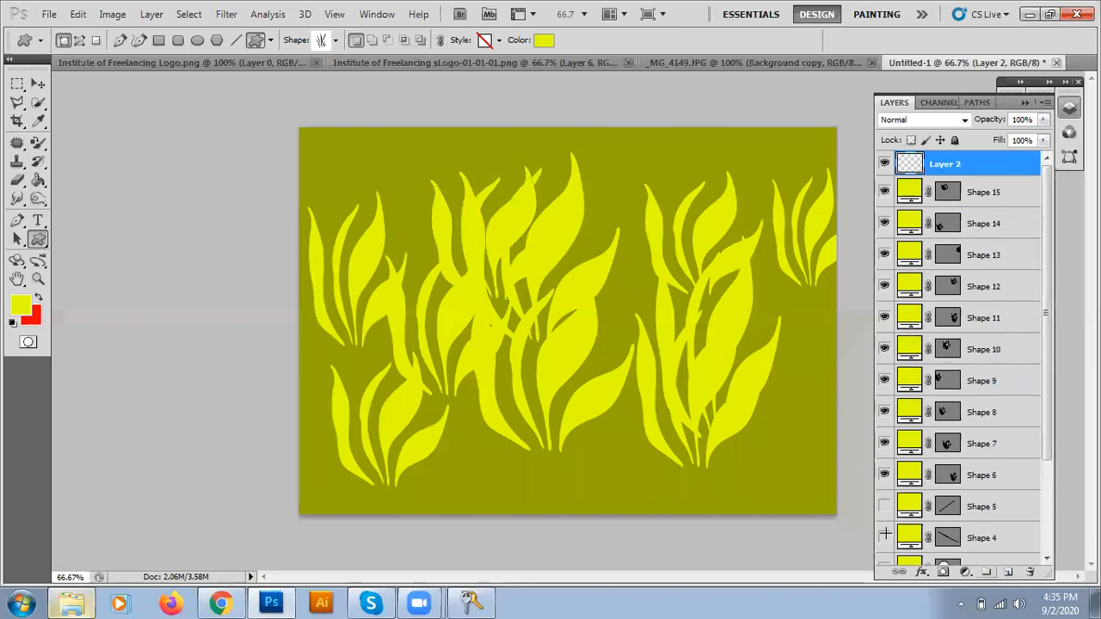
pyautogui.moveTo(610, 397); pyautogui.dragTo(669, 462)
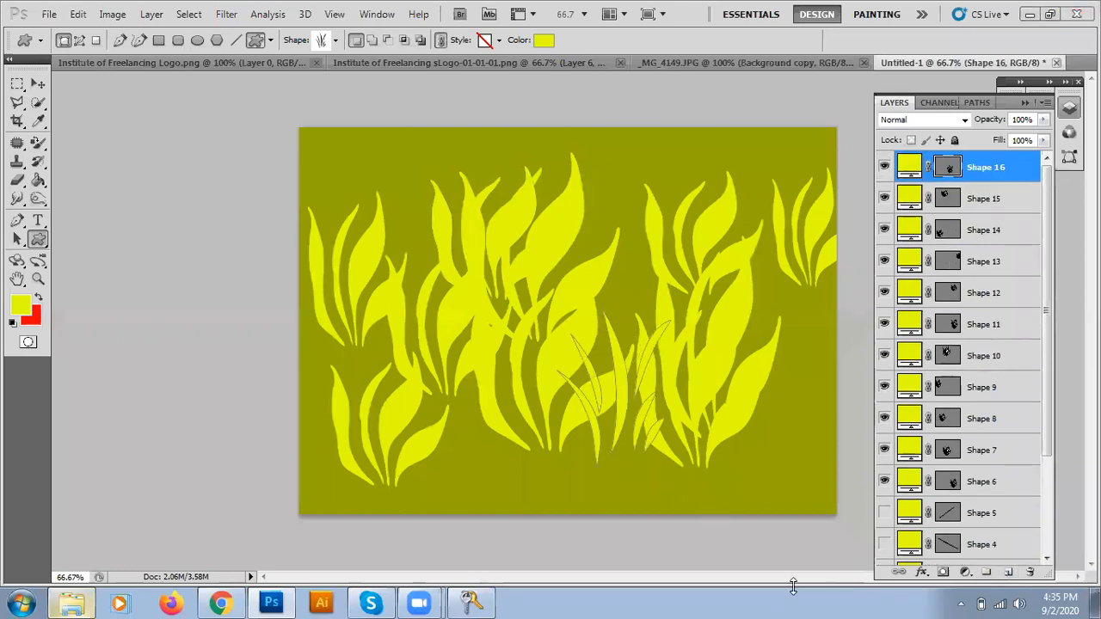
# Delete all layers above the Background, from Shape 16 down to Shape 1
pyautogui.click(336, 43)
pyautogui.scroll(-3, 378, 456)
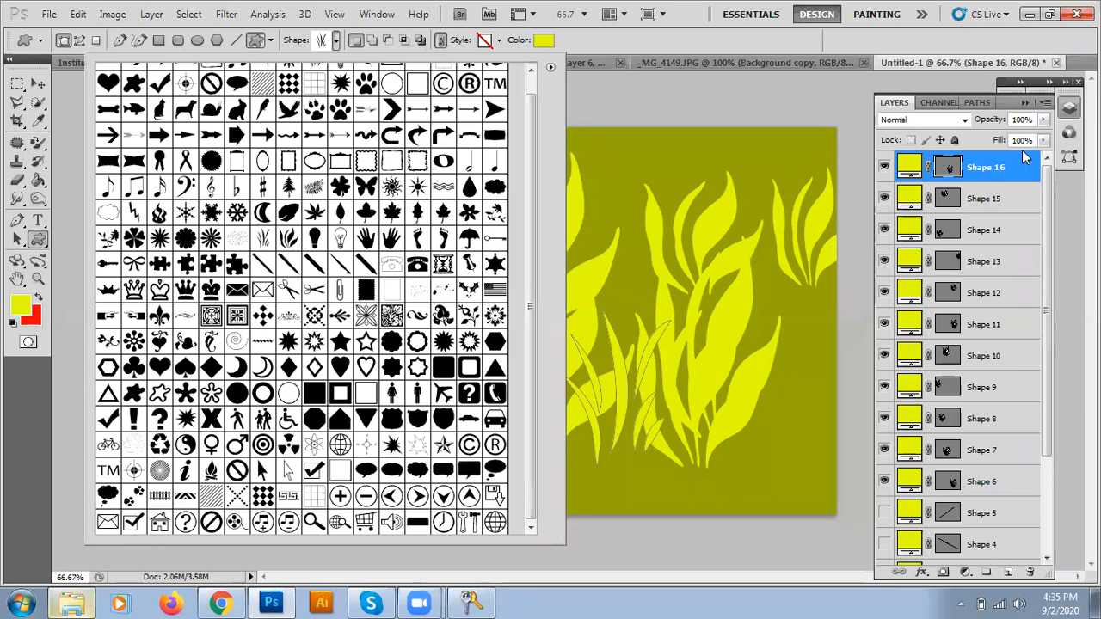
pyautogui.click(992, 169)
pyautogui.scroll(-3, 988, 310)
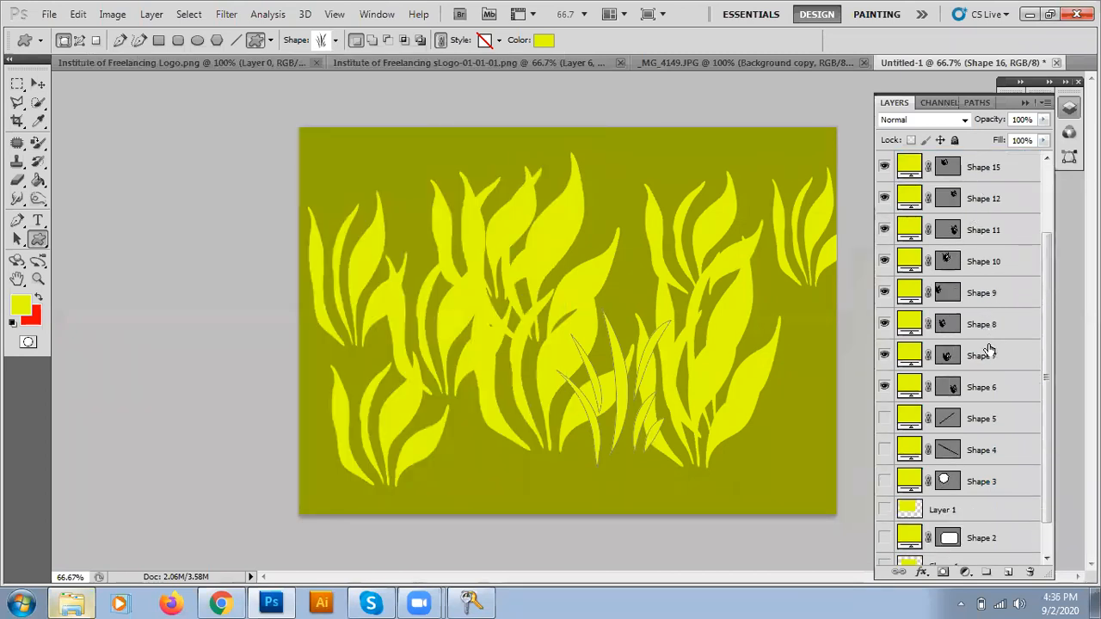
pyautogui.keyDown('shift'); pyautogui.click(990, 448); pyautogui.keyUp('shift')
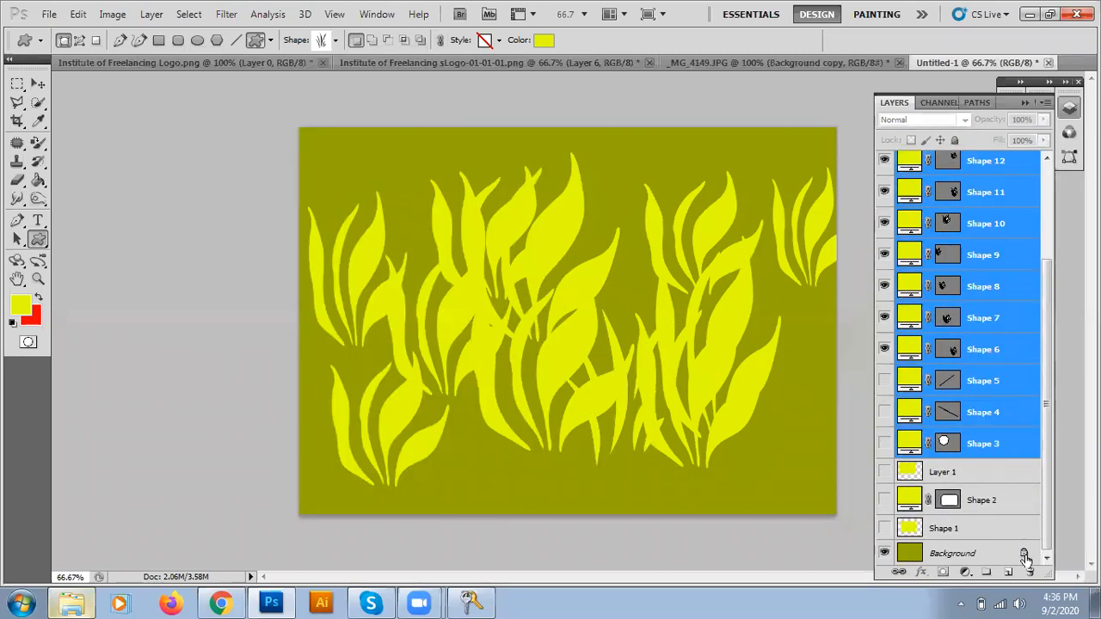
pyautogui.moveTo(990, 448); pyautogui.dragTo(1030, 573)
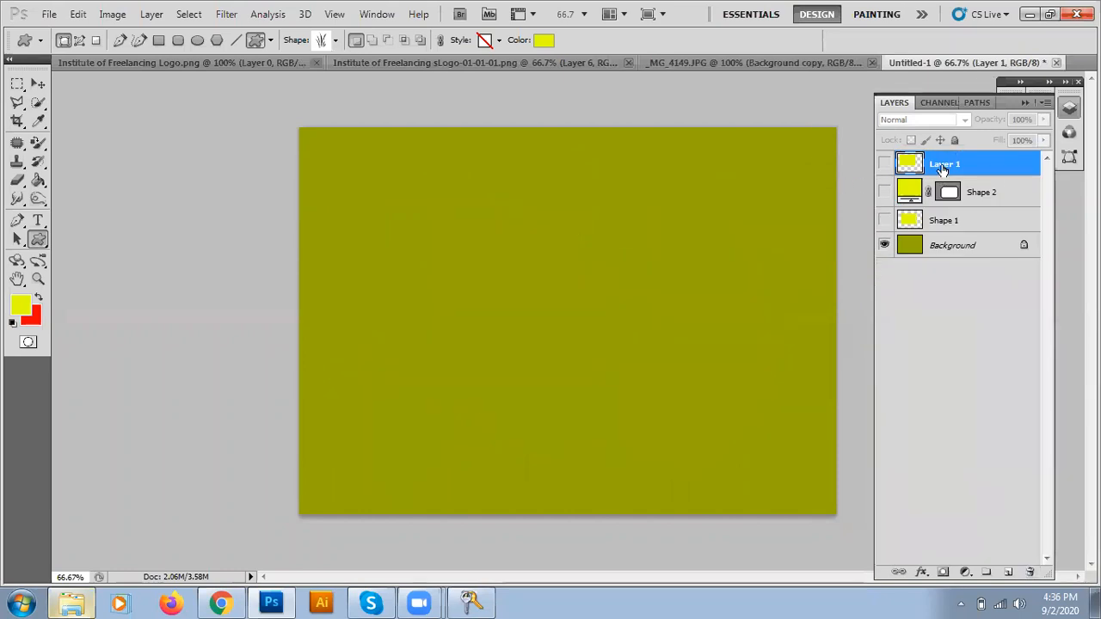
pyautogui.keyDown('shift'); pyautogui.click(965, 223); pyautogui.keyUp('shift')
pyautogui.moveTo(966, 223); pyautogui.dragTo(1032, 573)
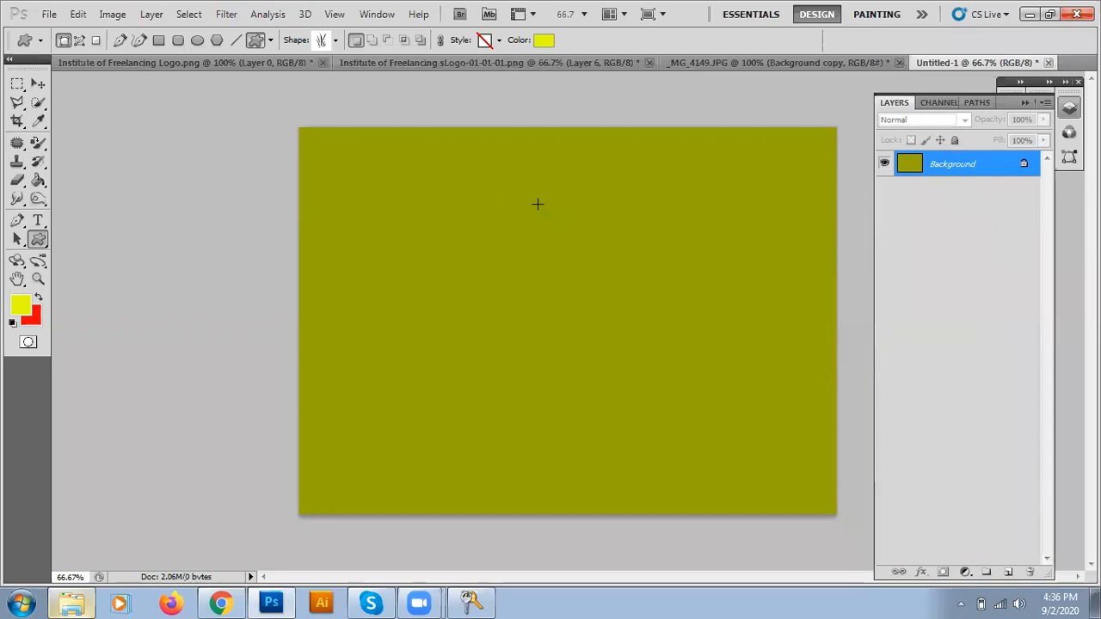
# Draw the ornamental leaf-pattern tile in bright yellow e4ff00 across nearly the whole canvas, and load its outline as a selection
pyautogui.click(543, 40)
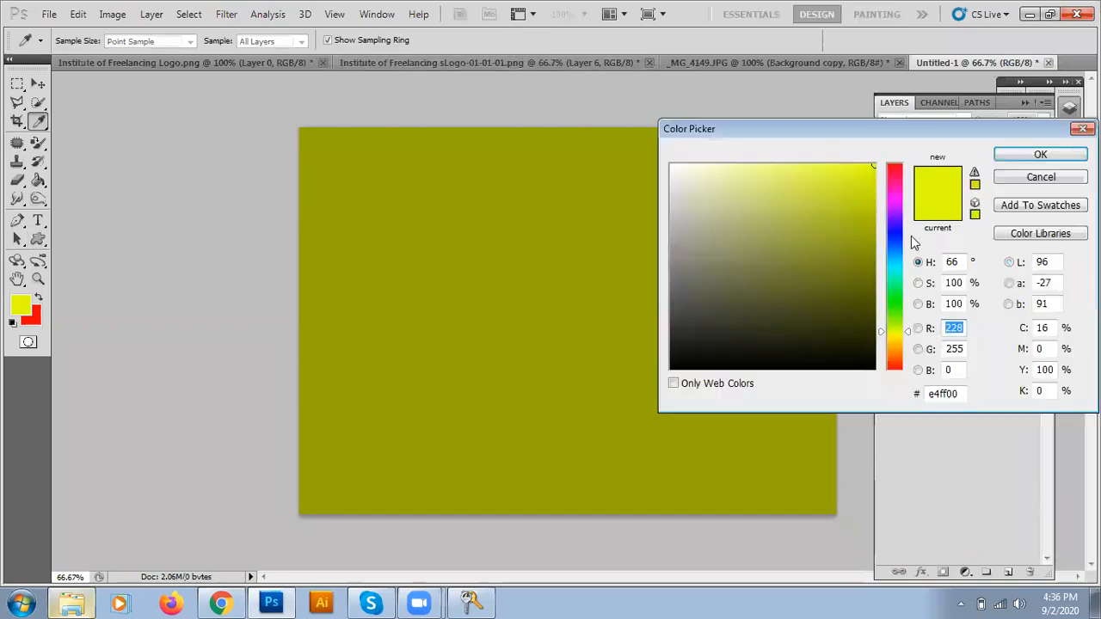
pyautogui.click(1040, 155)
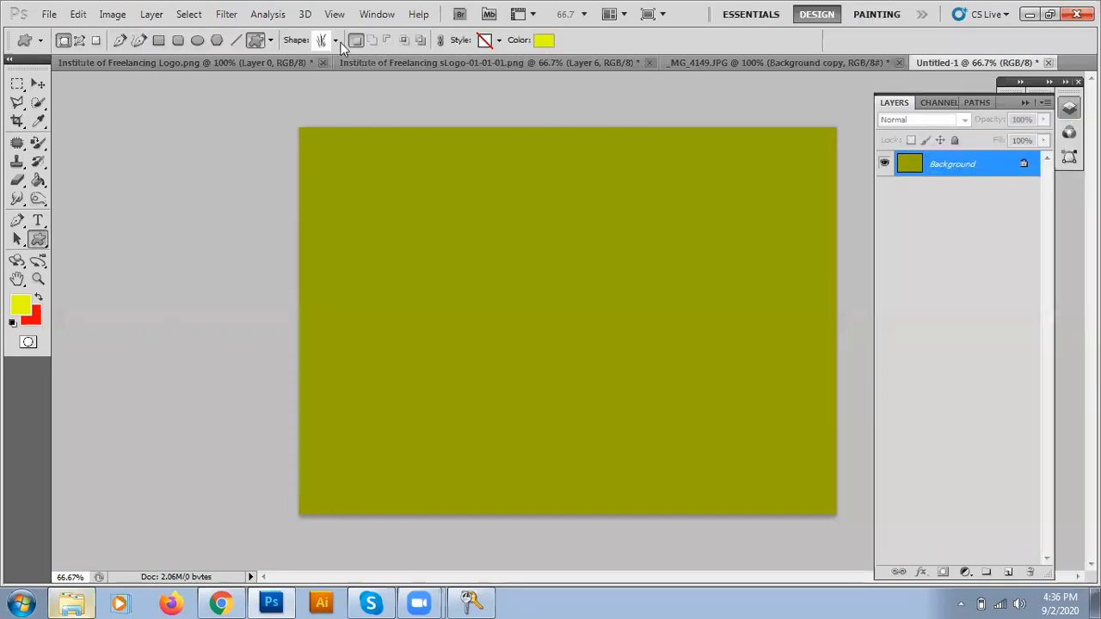
pyautogui.click(334, 40)
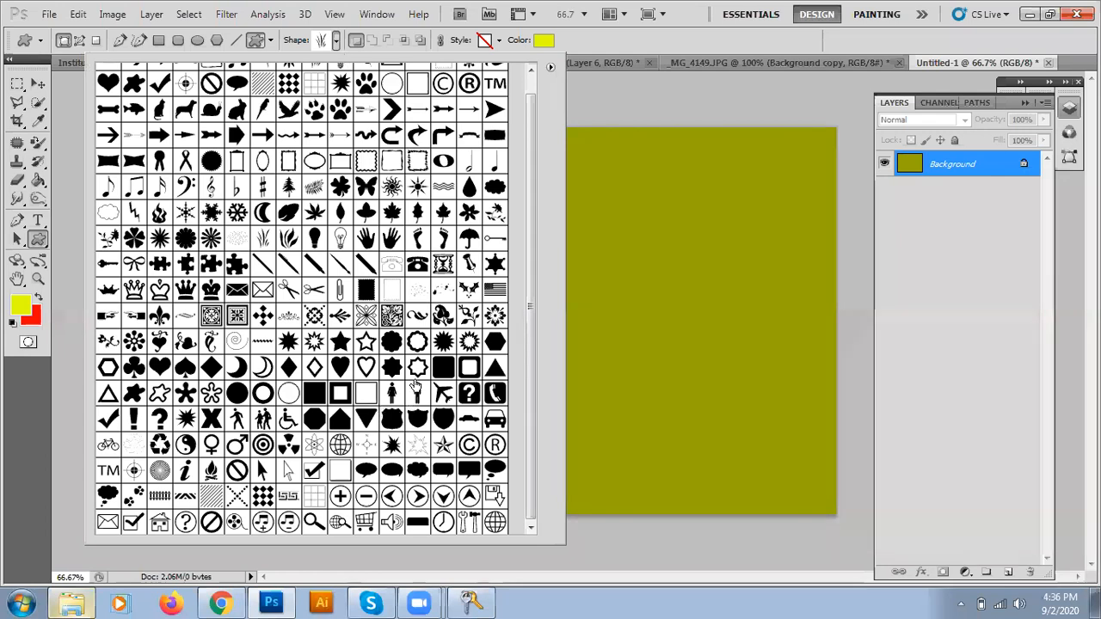
pyautogui.click(391, 316)
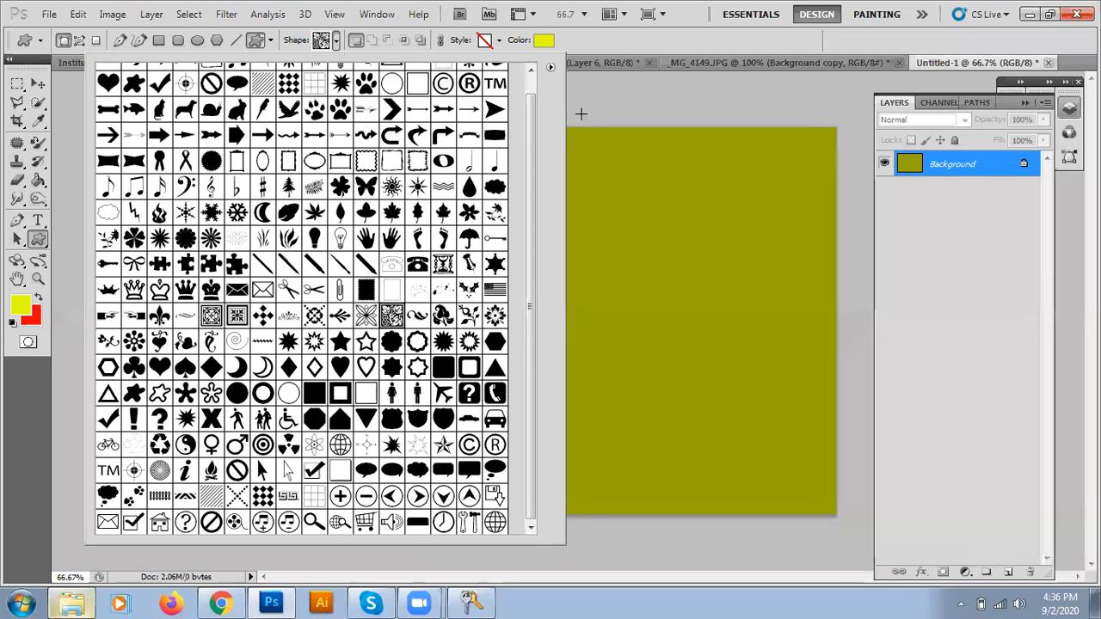
pyautogui.click(575, 34)
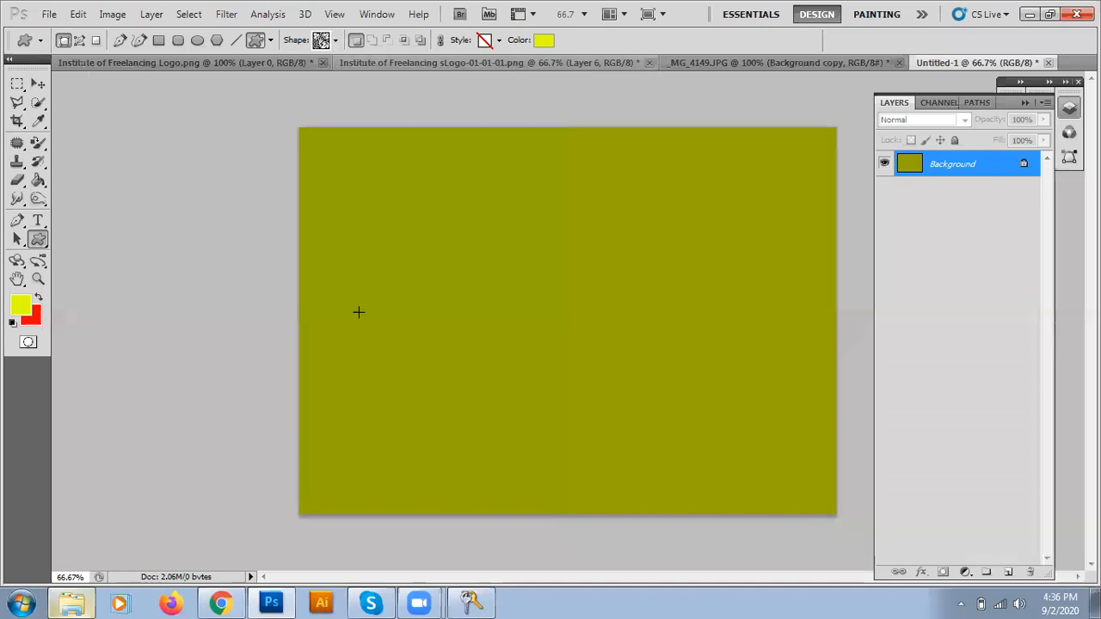
pyautogui.moveTo(302, 133); pyautogui.dragTo(689, 446)
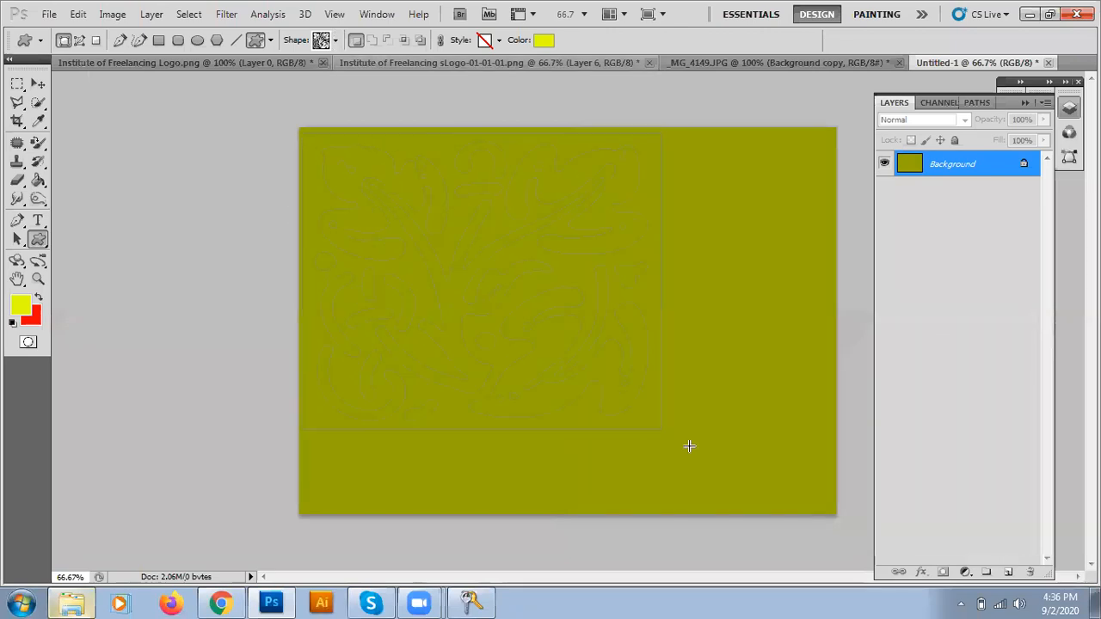
pyautogui.moveTo(813, 500); pyautogui.dragTo(823, 503)
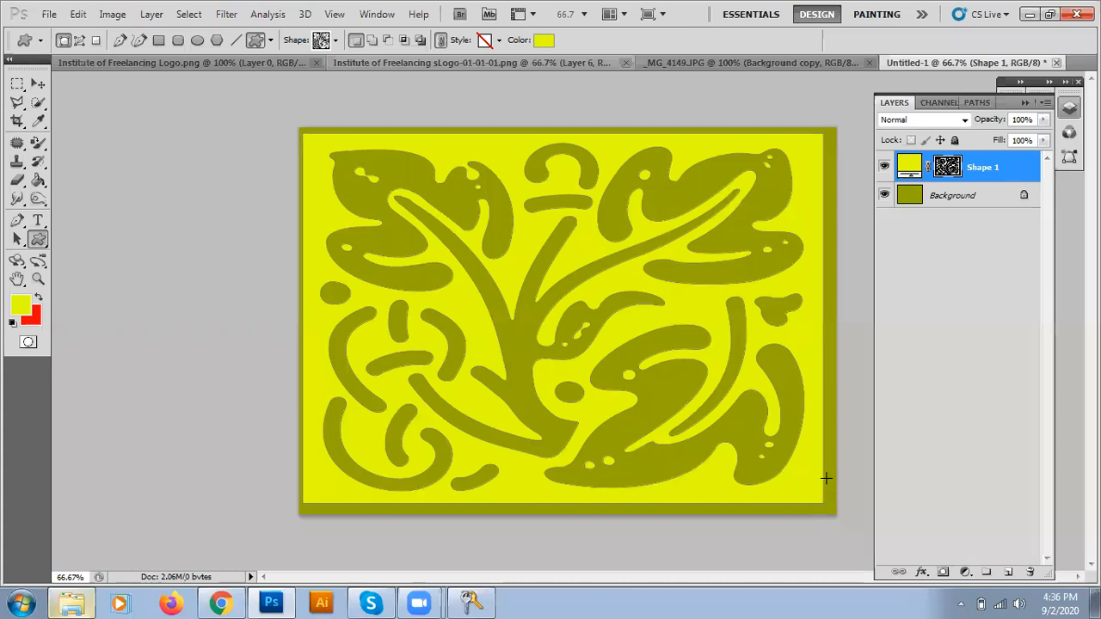
pyautogui.keyDown('ctrl'); pyautogui.click(948, 167); pyautogui.keyUp('ctrl')
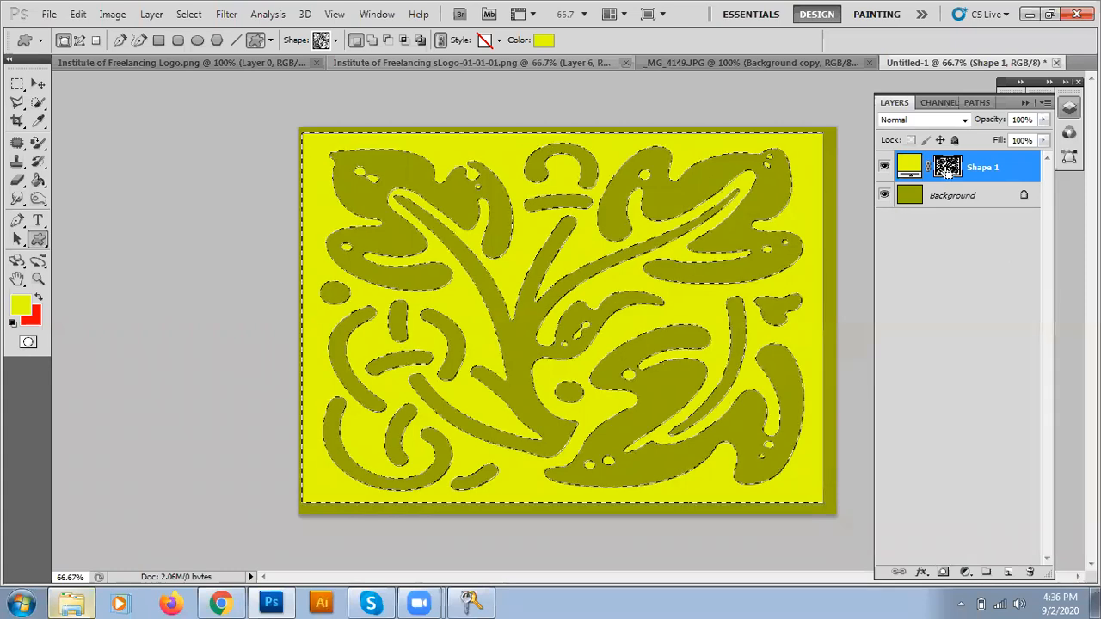
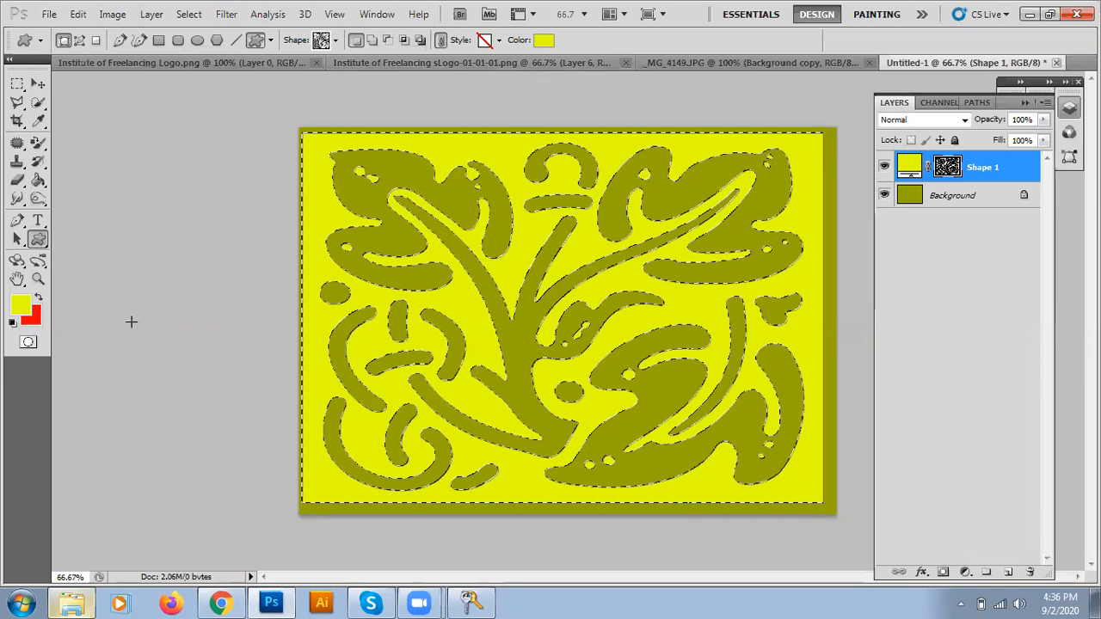
# Add a new layer, fill the leaf-pattern selection with the red background colour, and deselect it
pyautogui.click(1008, 572)
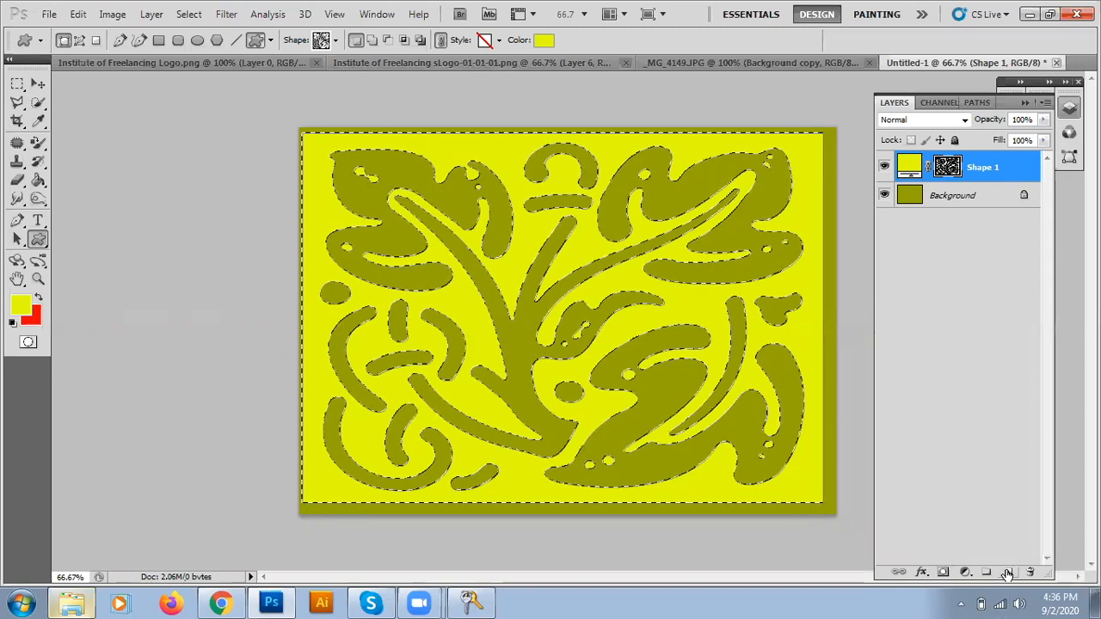
pyautogui.hotkey('ctrl', 'BackSpace')
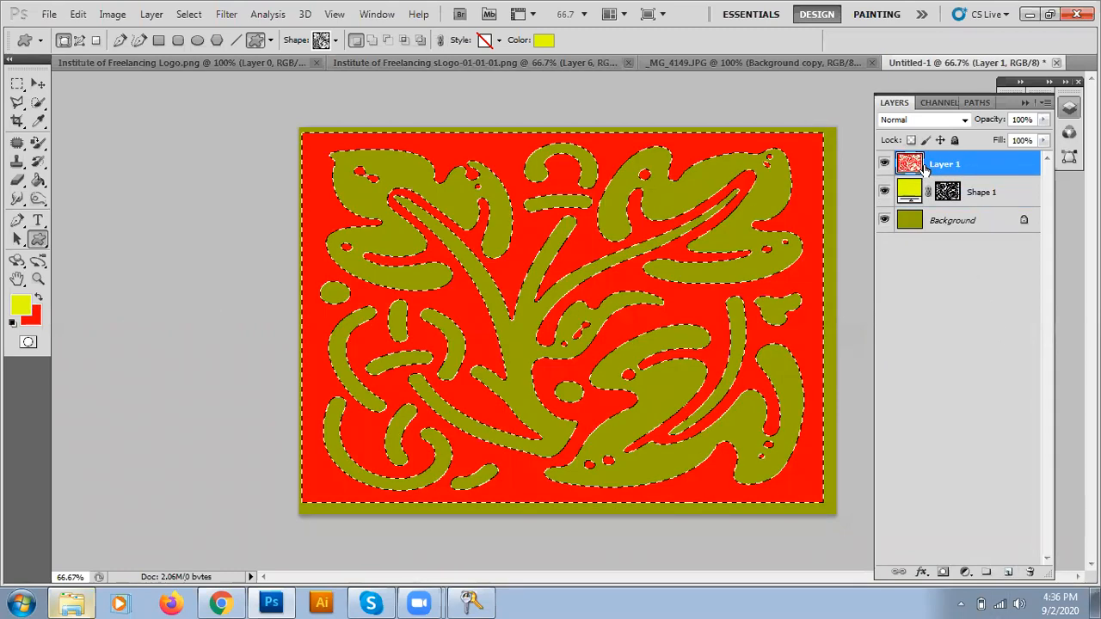
pyautogui.hotkey('ctrl', 'd')
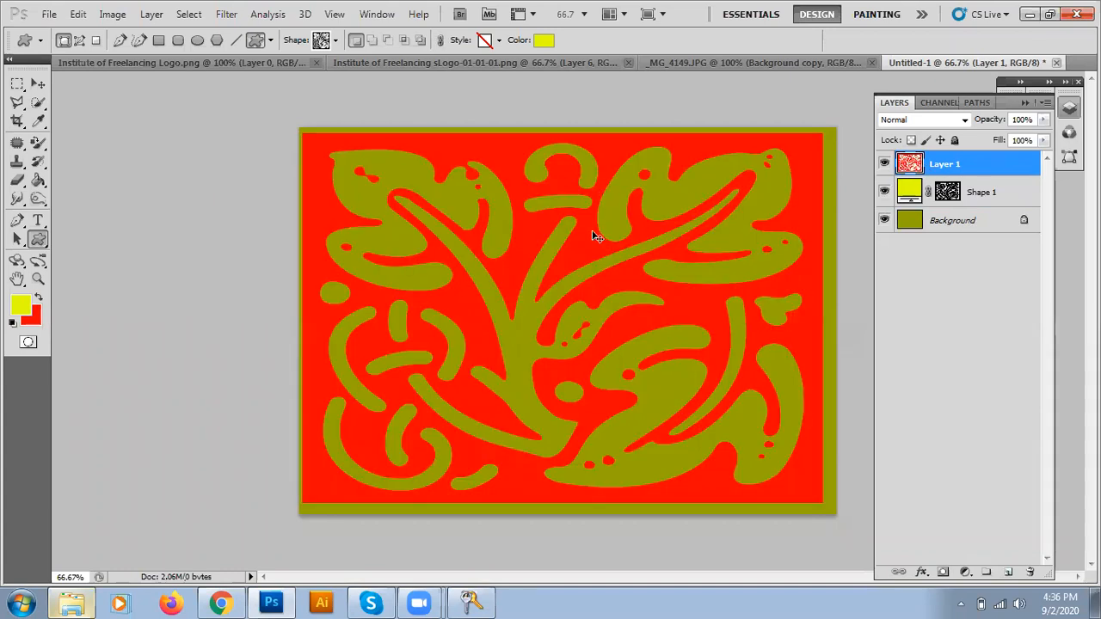
pyautogui.press('v')
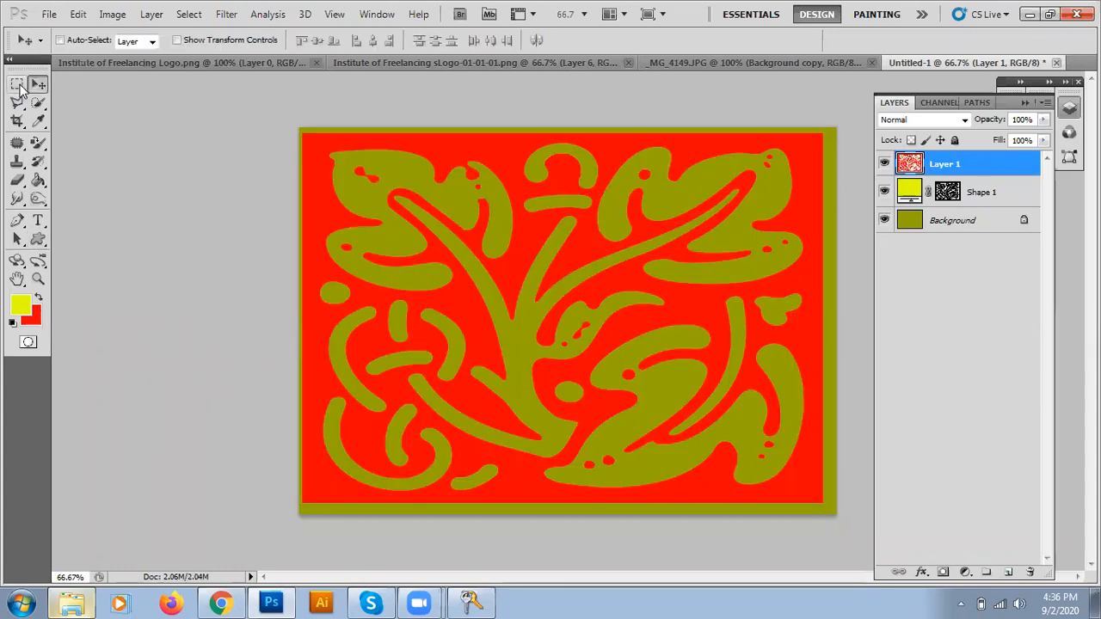
# Try the Darken, Color Burn and Overlay blend modes on the red pattern layer, return it to Normal, and delete it
pyautogui.click(921, 120)
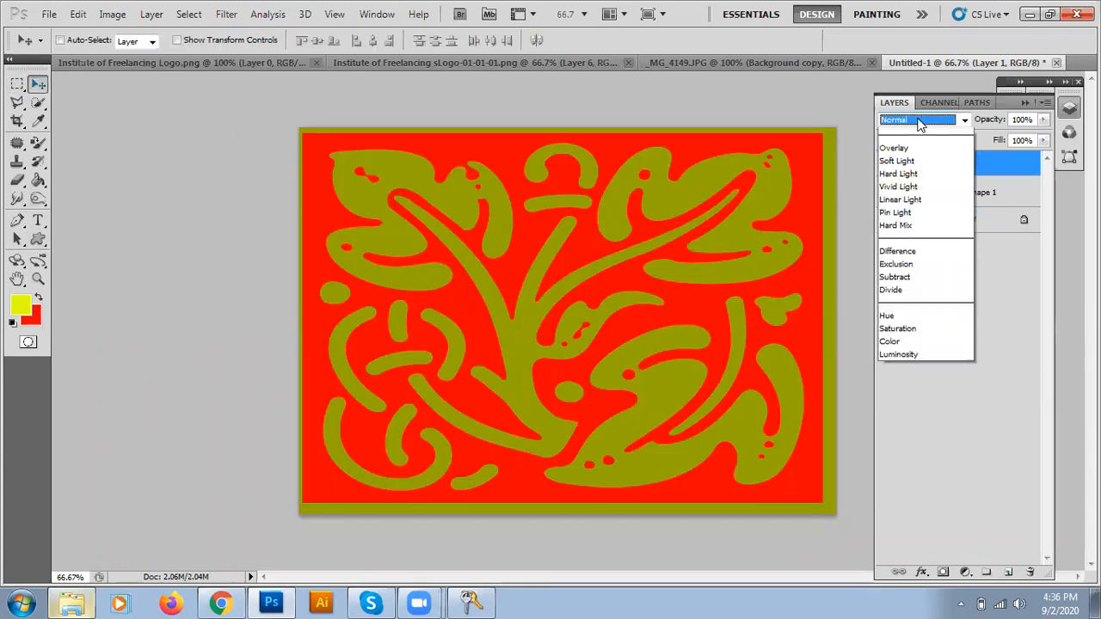
pyautogui.click(917, 175)
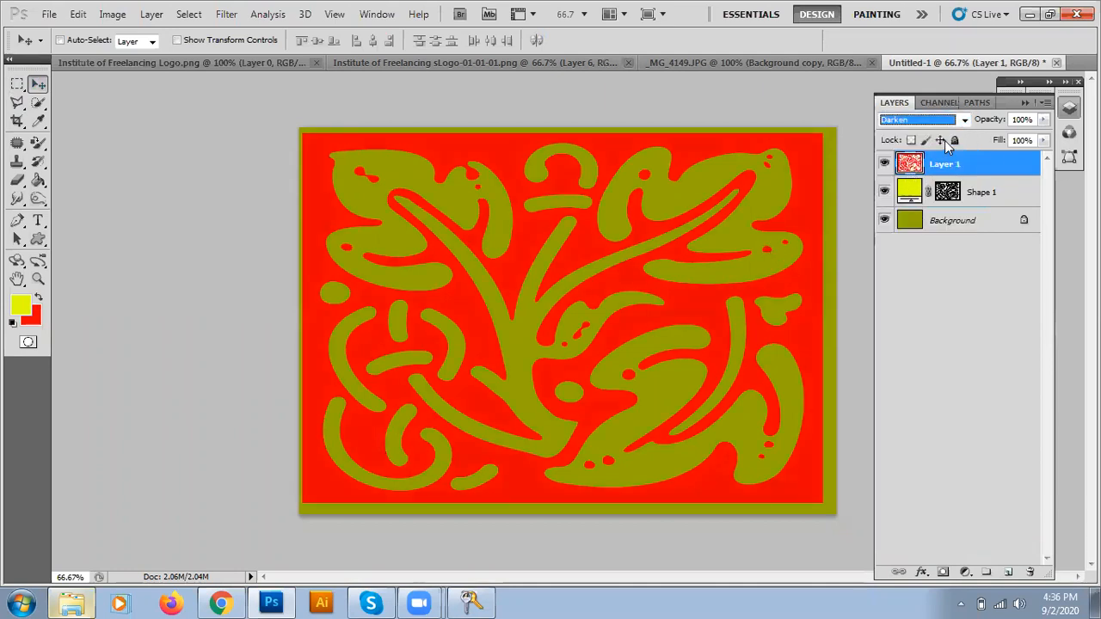
pyautogui.click(951, 121)
pyautogui.click(959, 202)
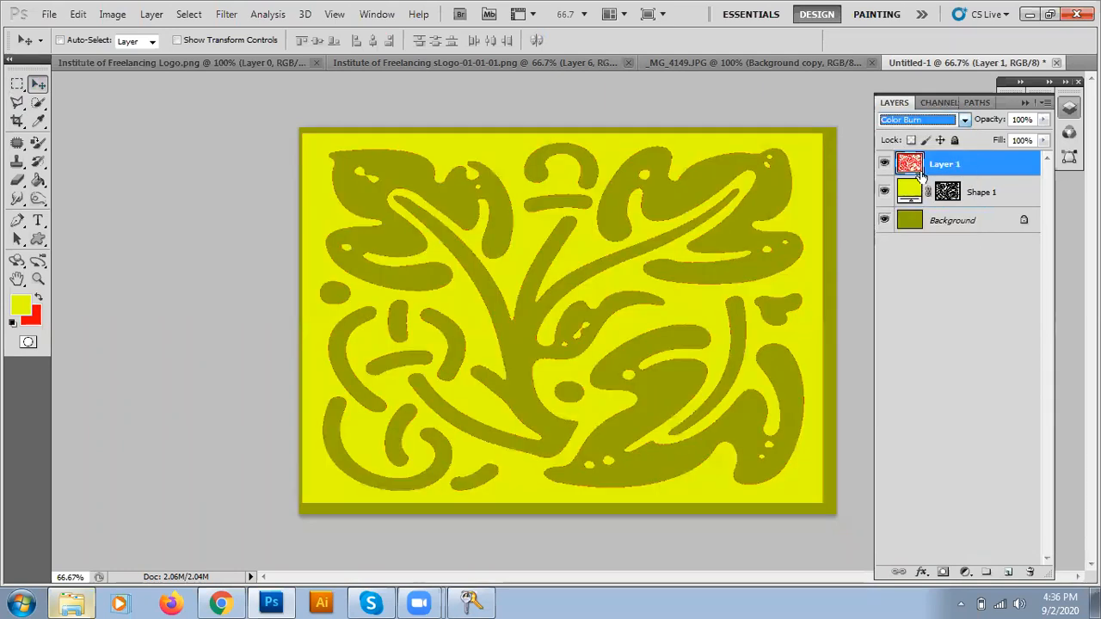
pyautogui.click(921, 120)
pyautogui.click(919, 328)
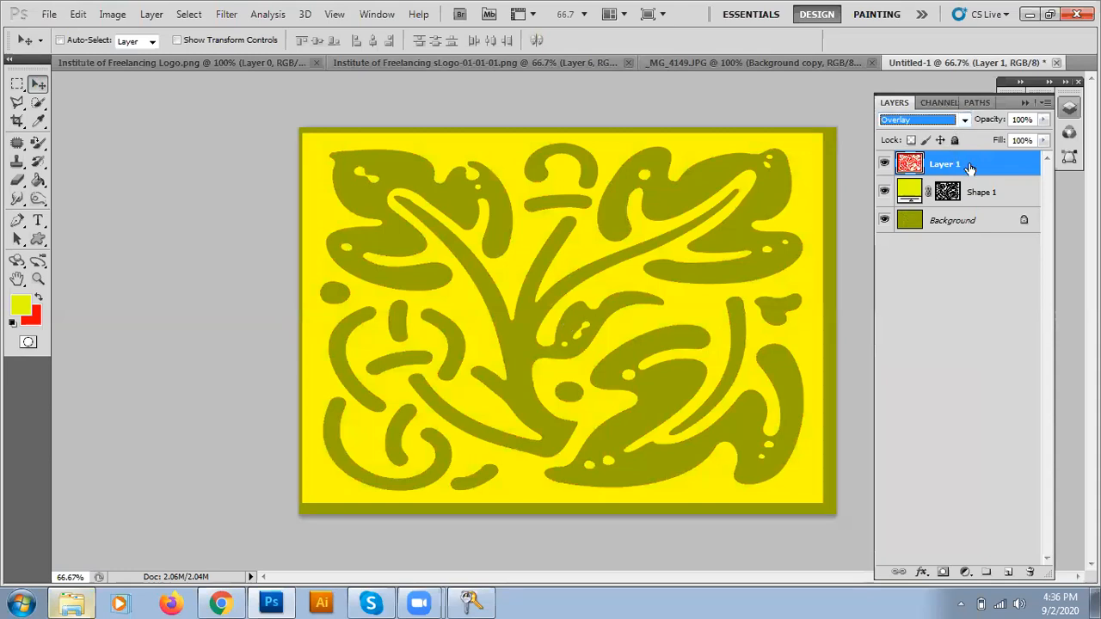
pyautogui.click(932, 122)
pyautogui.click(920, 138)
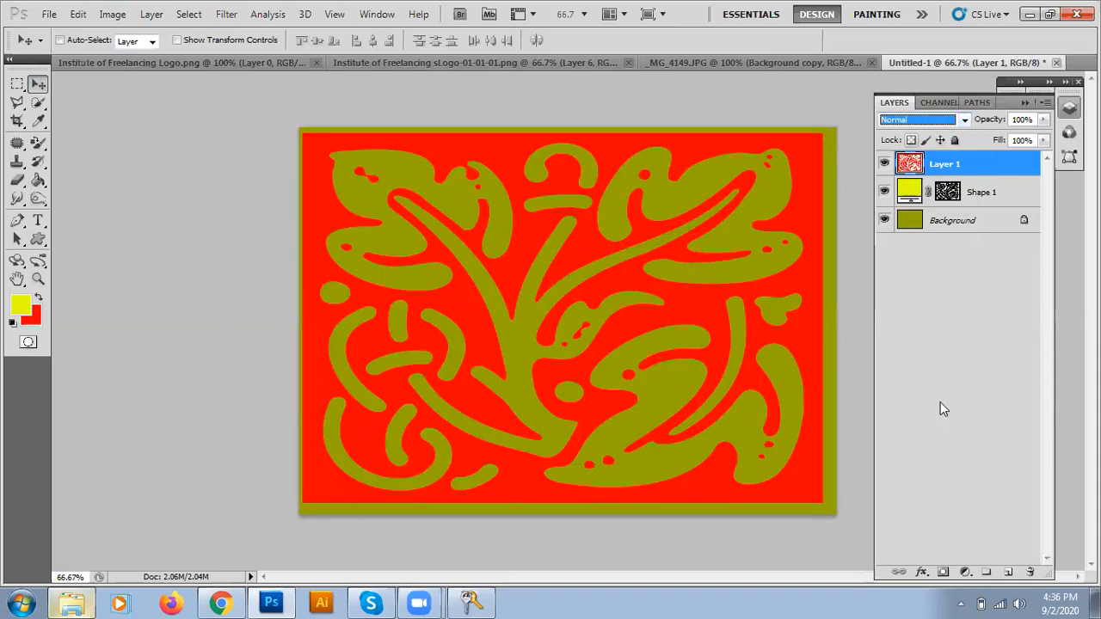
pyautogui.moveTo(1029, 574); pyautogui.dragTo(1029, 574)
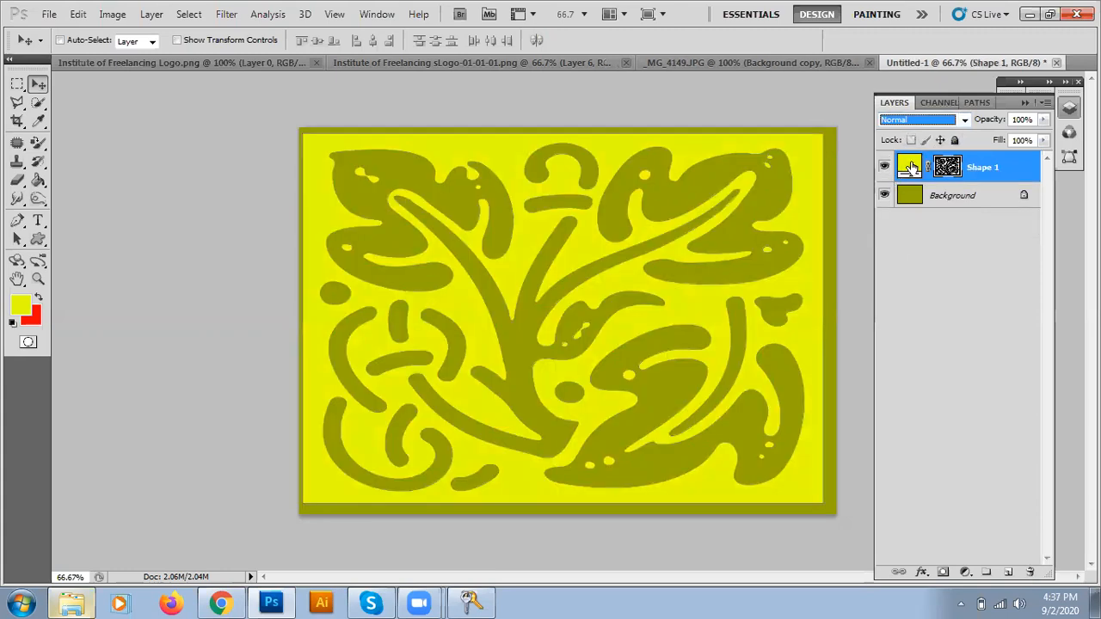
# Hide the leaf-pattern layer and draw a large bright yellow bicycle custom shape across the canvas's middle on a new layer
pyautogui.click(884, 170)
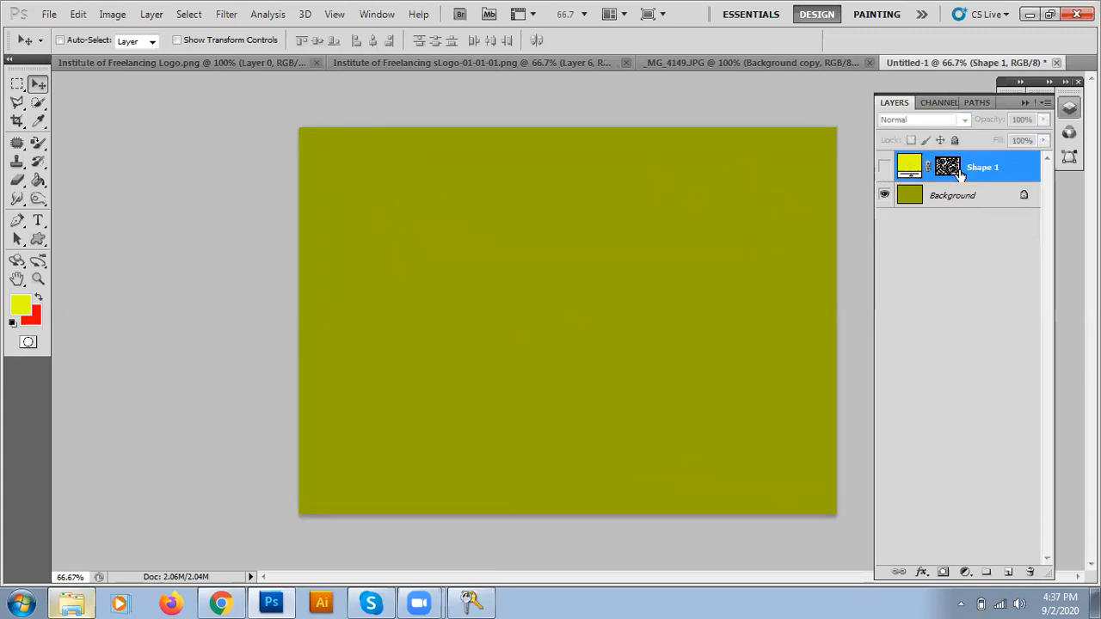
pyautogui.click(1006, 573)
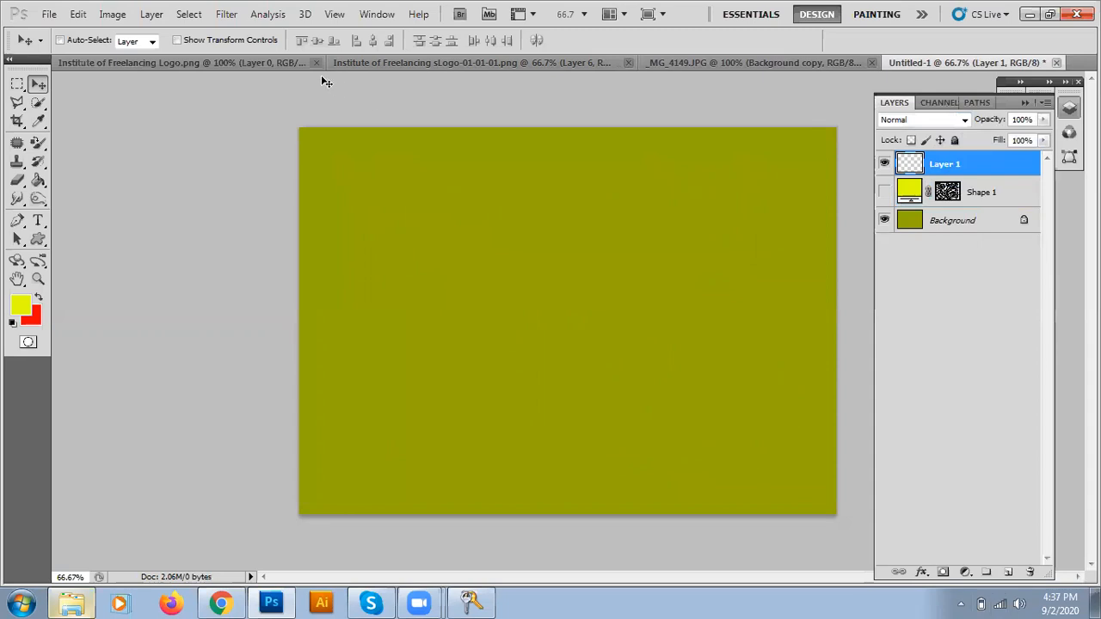
pyautogui.click(38, 240)
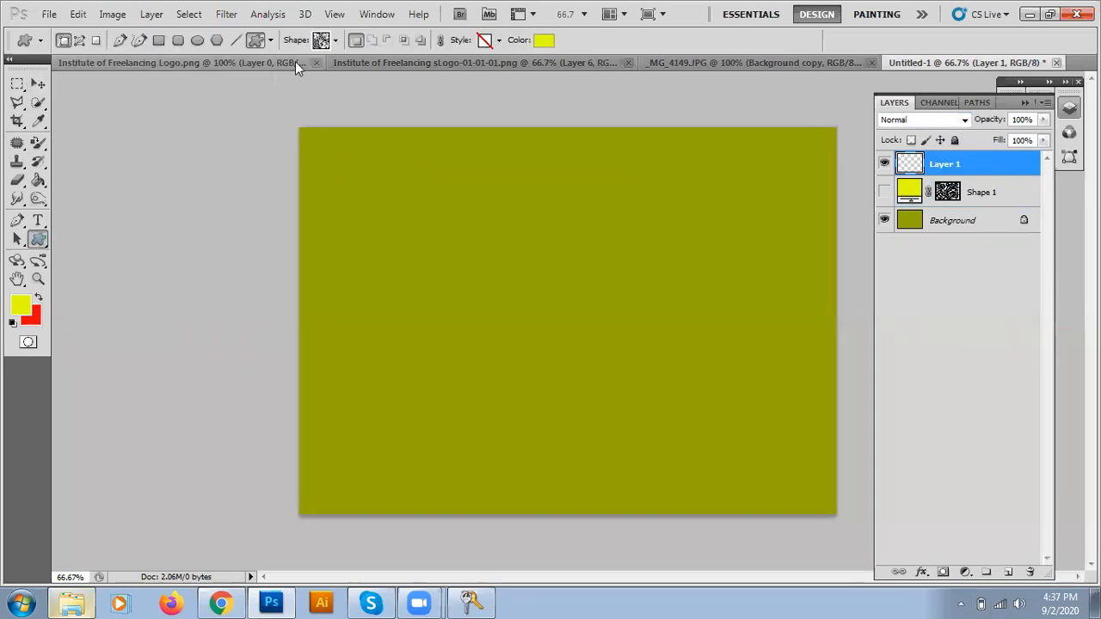
pyautogui.click(335, 41)
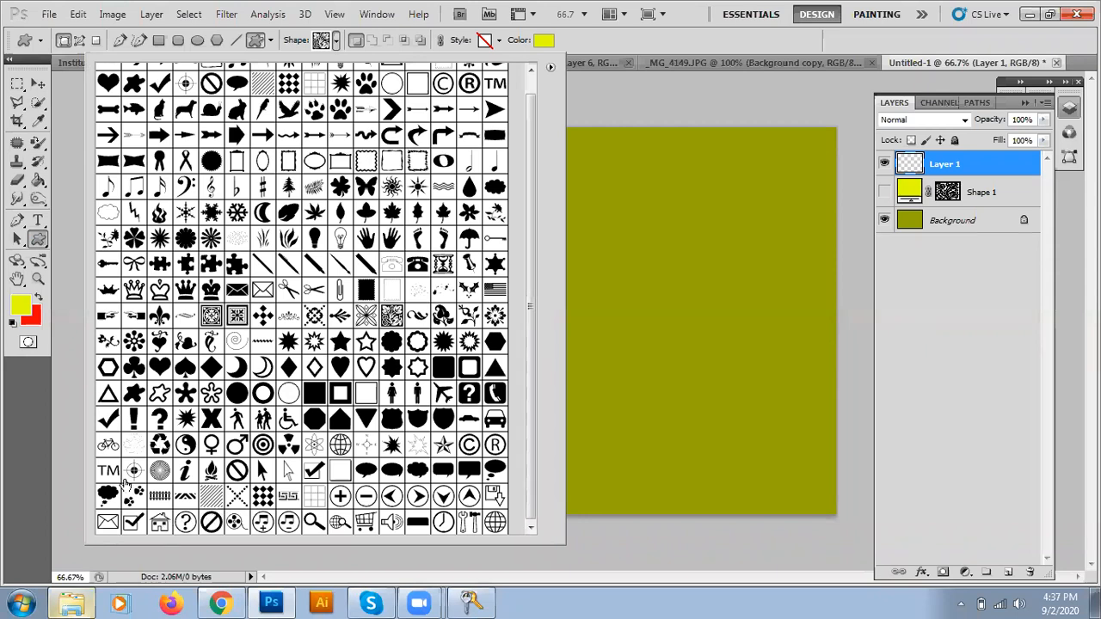
pyautogui.click(107, 446)
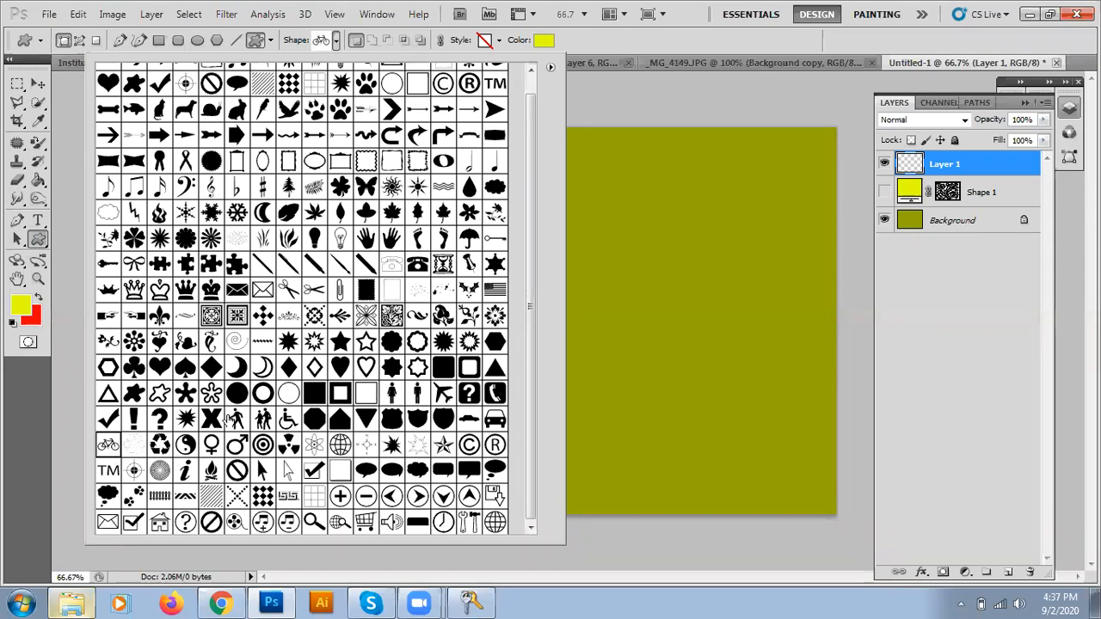
pyautogui.press('Return')
pyautogui.moveTo(407, 208); pyautogui.dragTo(784, 455)
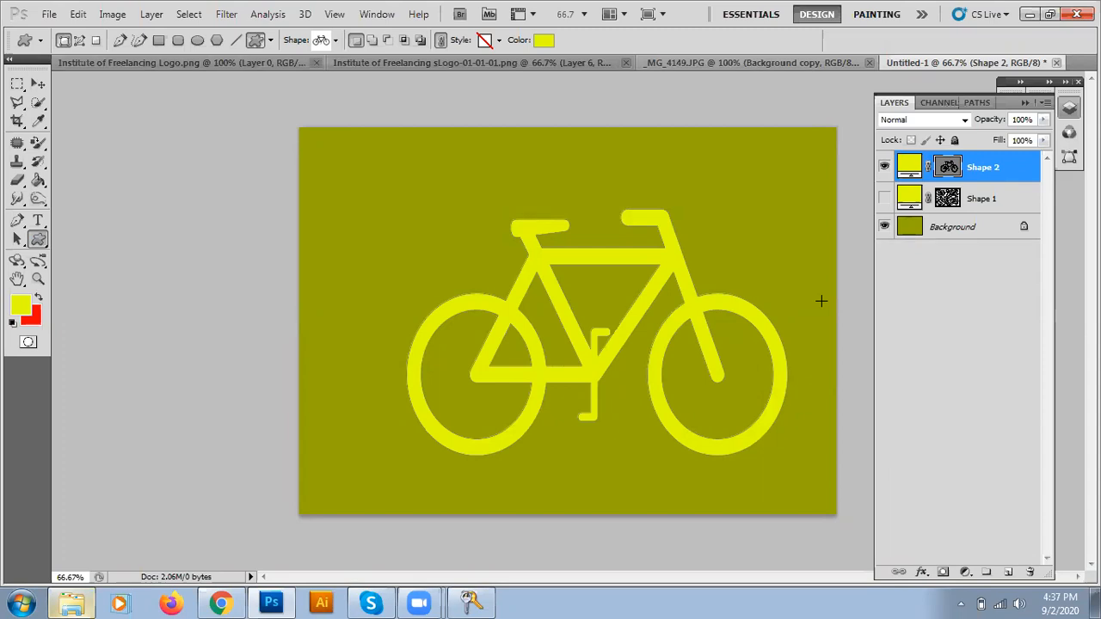
# Append the Animals set to the custom shape library
pyautogui.click(336, 40)
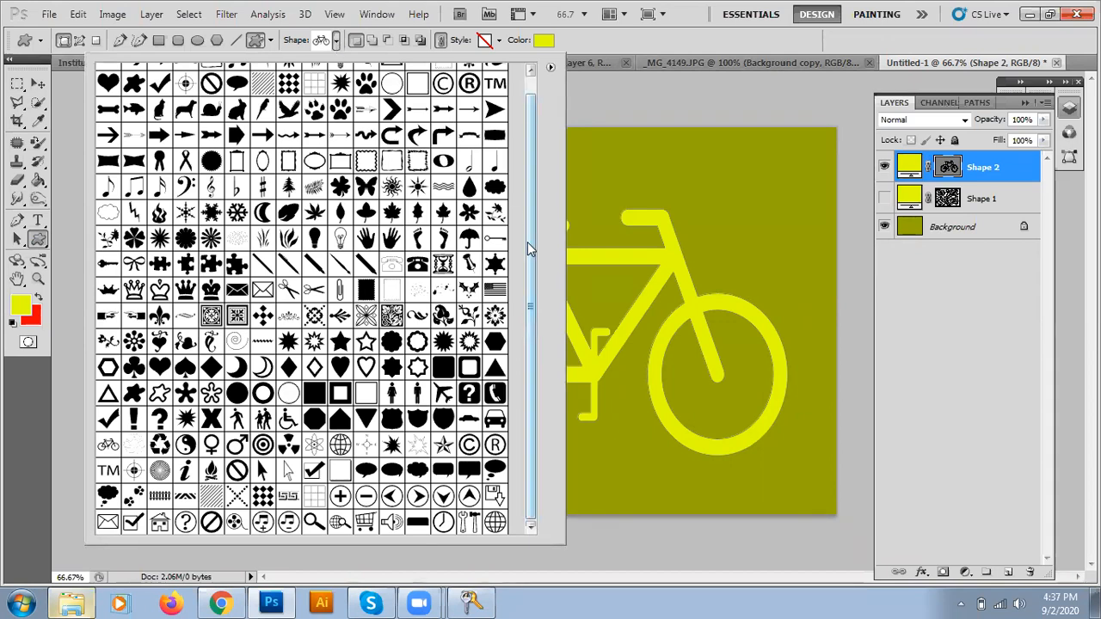
pyautogui.moveTo(528, 242); pyautogui.dragTo(528, 118)
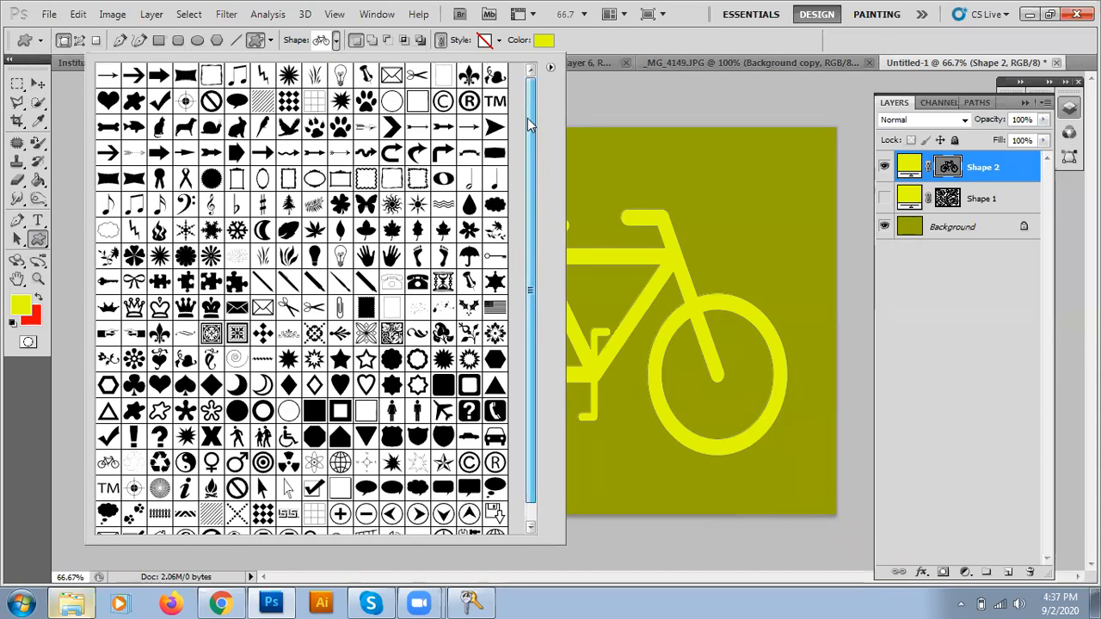
pyautogui.click(551, 67)
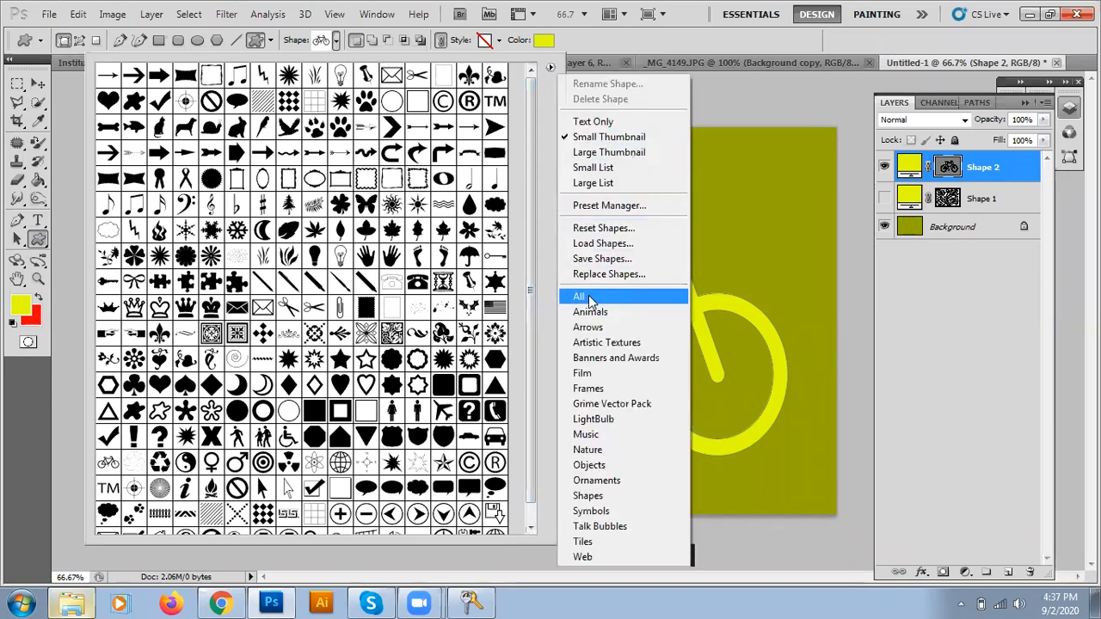
pyautogui.click(590, 312)
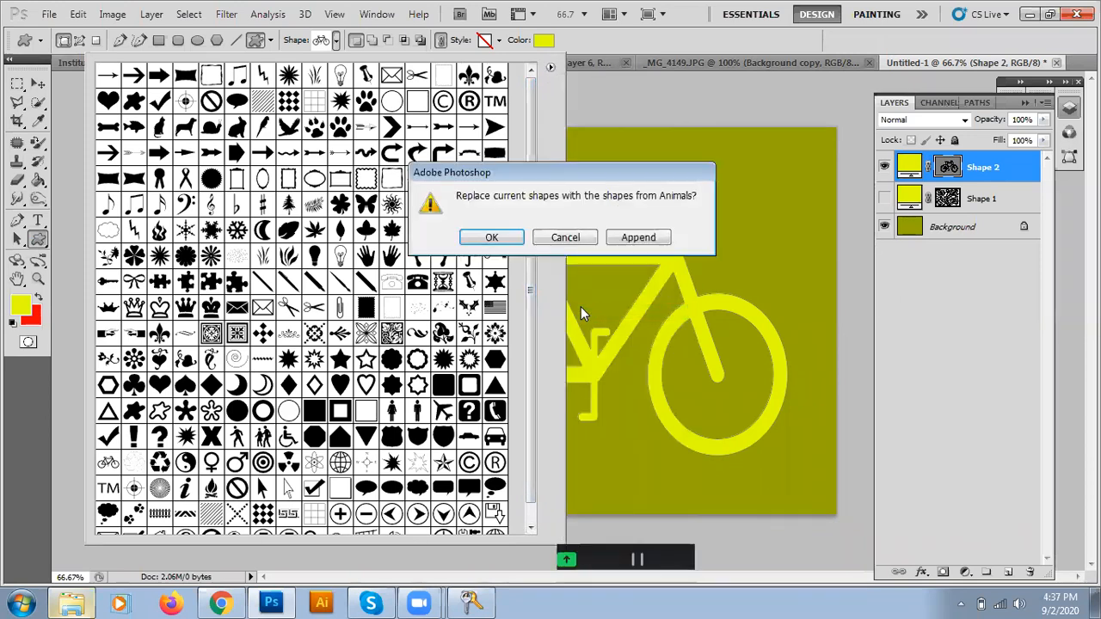
pyautogui.click(634, 241)
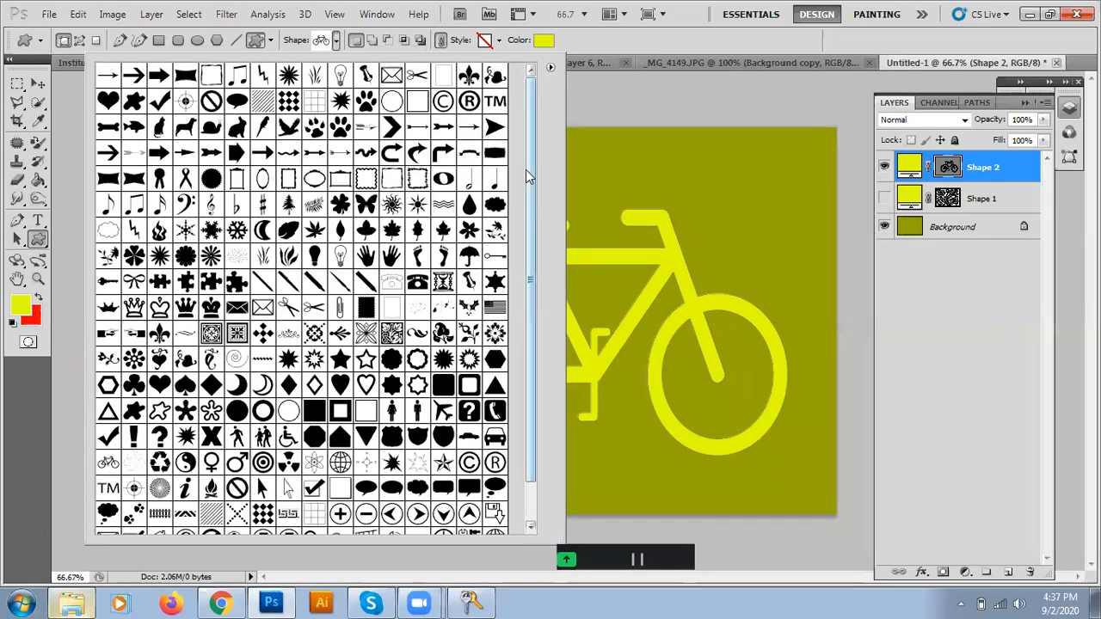
# Draw a small yellow rabbit from the appended animal shapes, just beside the bicycle's handlebar
pyautogui.moveTo(528, 177); pyautogui.dragTo(512, 439)
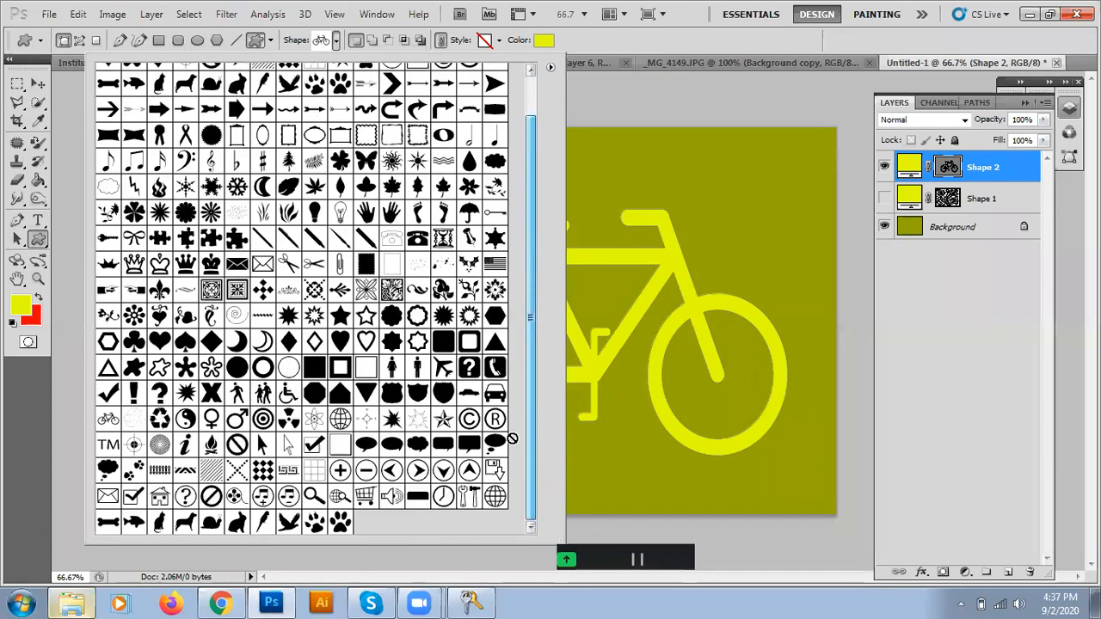
pyautogui.click(159, 523)
pyautogui.moveTo(673, 189); pyautogui.dragTo(773, 274)
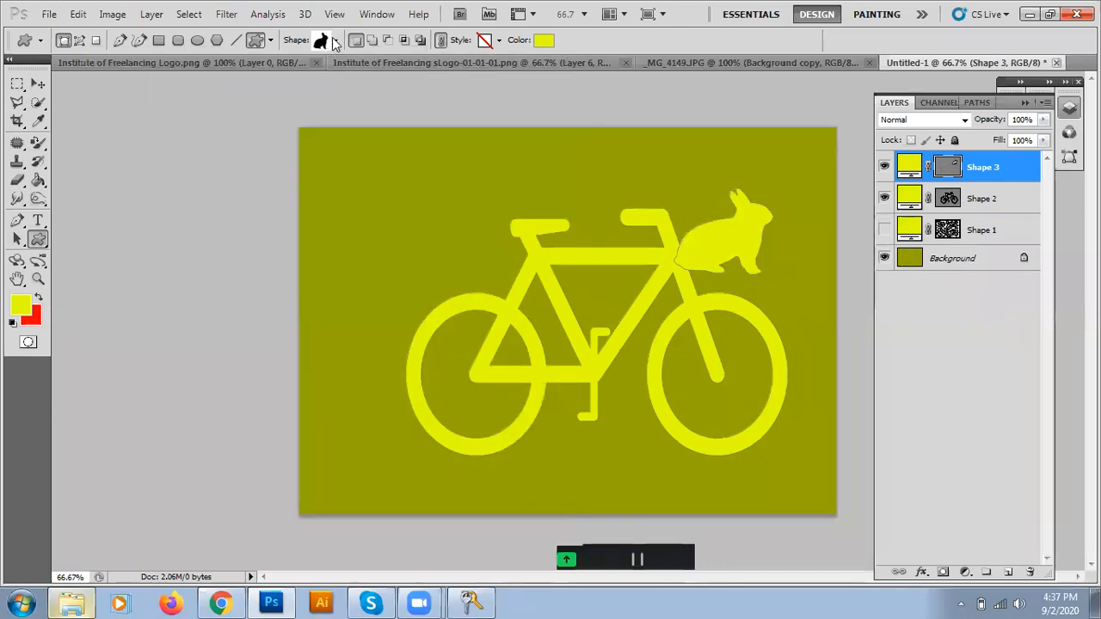
# Draw two yellow flying birds, one over the rabbit and one in the canvas's upper left
pyautogui.click(336, 41)
pyautogui.click(288, 523)
pyautogui.moveTo(642, 152)
pyautogui.mouseDown()
pyautogui.moveTo(745, 226)
pyautogui.moveTo(797, 234)
pyautogui.mouseUp()
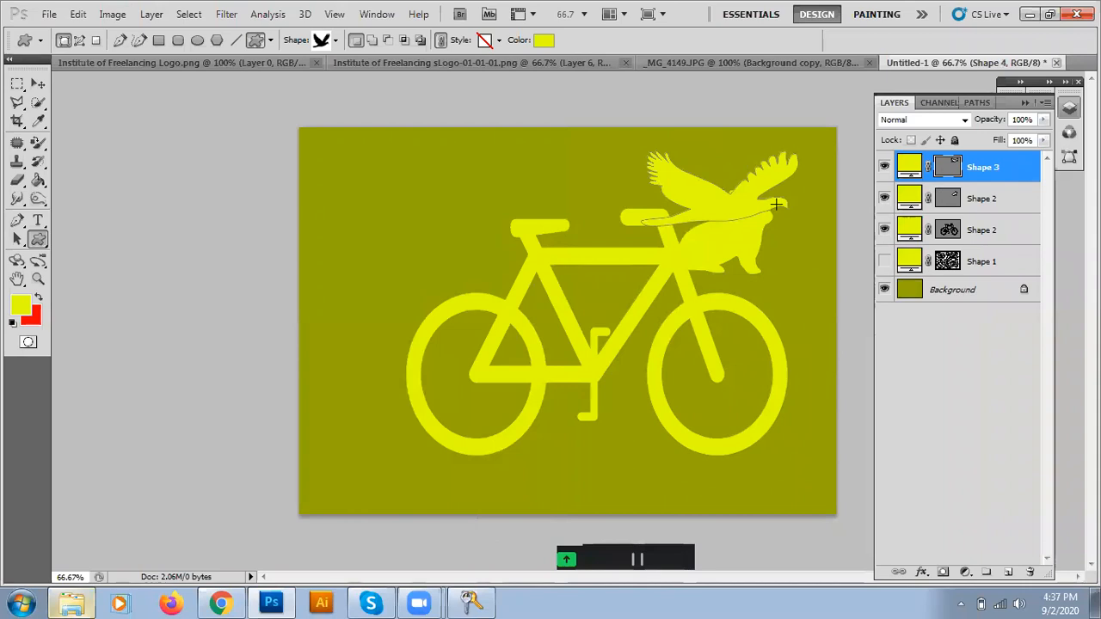
pyautogui.moveTo(342, 172); pyautogui.dragTo(487, 244)
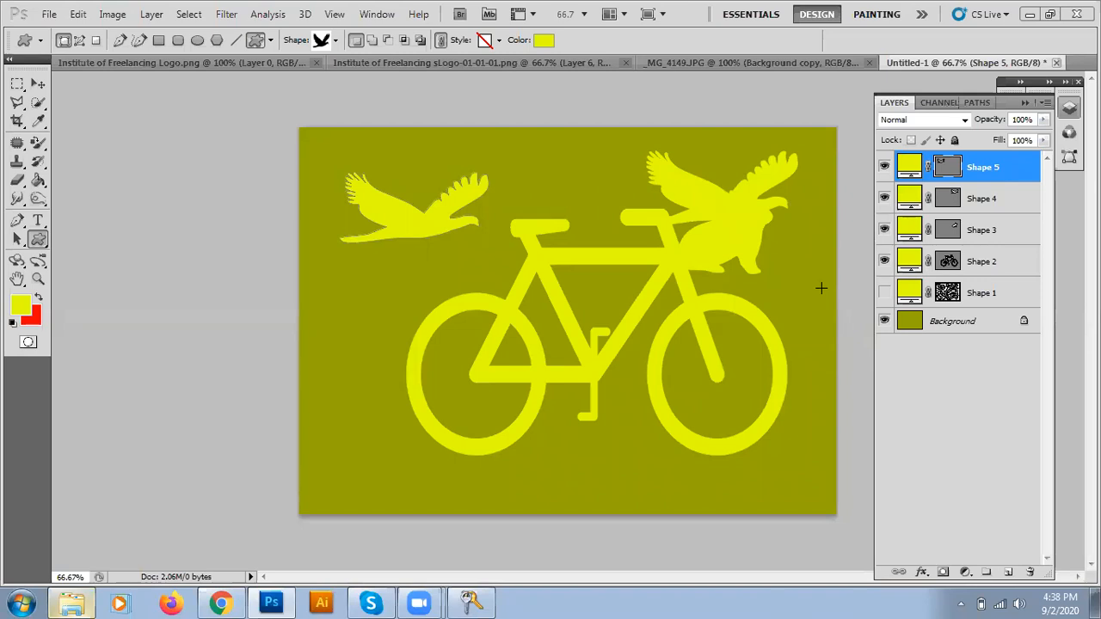
pyautogui.click(335, 42)
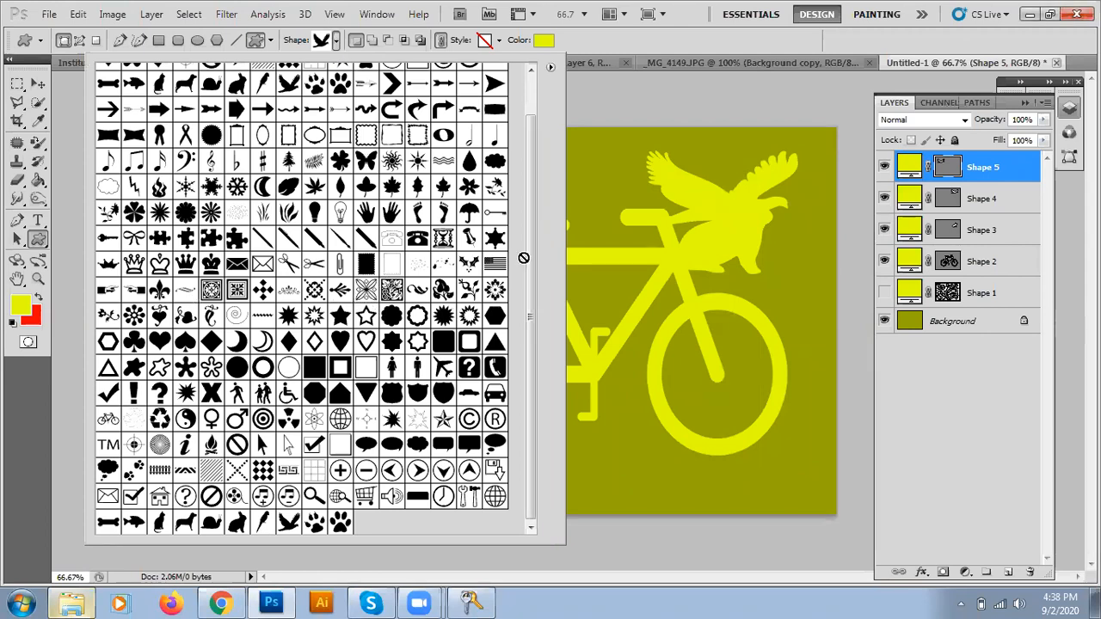
pyautogui.moveTo(529, 263); pyautogui.dragTo(534, 219)
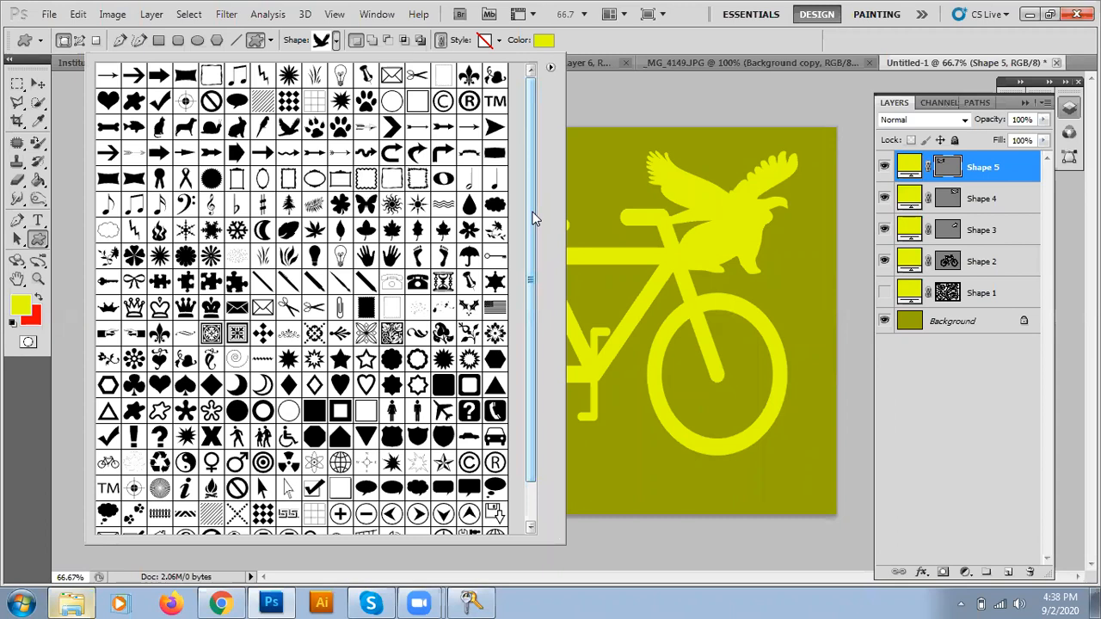
pyautogui.click(556, 41)
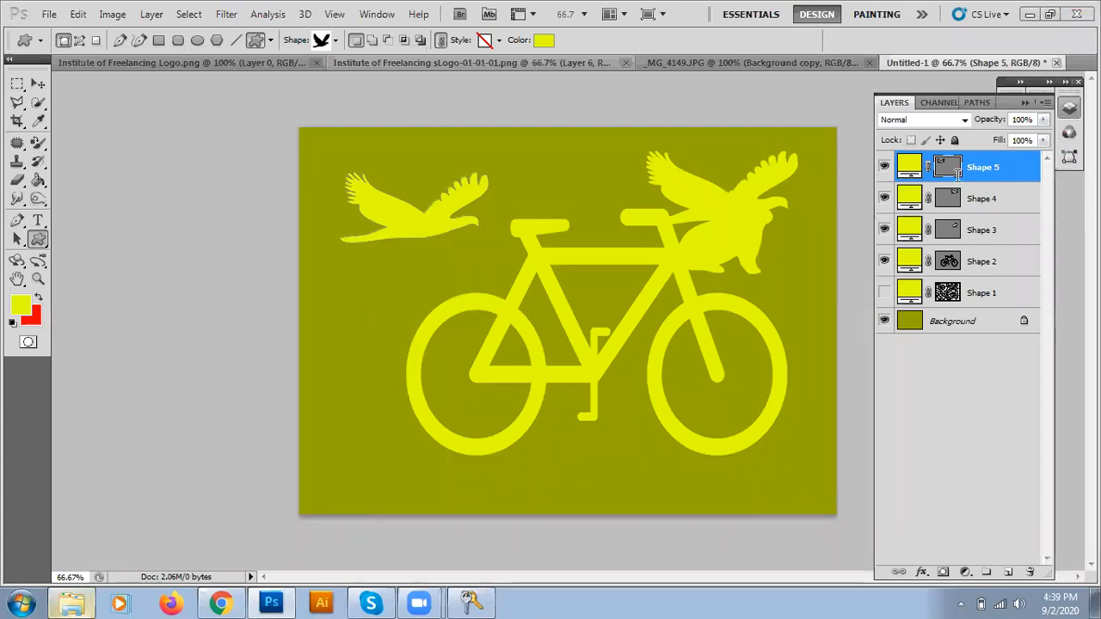
# Free-transform the upper-left bird, first shrinking and repositioning it above the bicycle, and finally enlarging it to span nearly the whole canvas
pyautogui.click(38, 85)
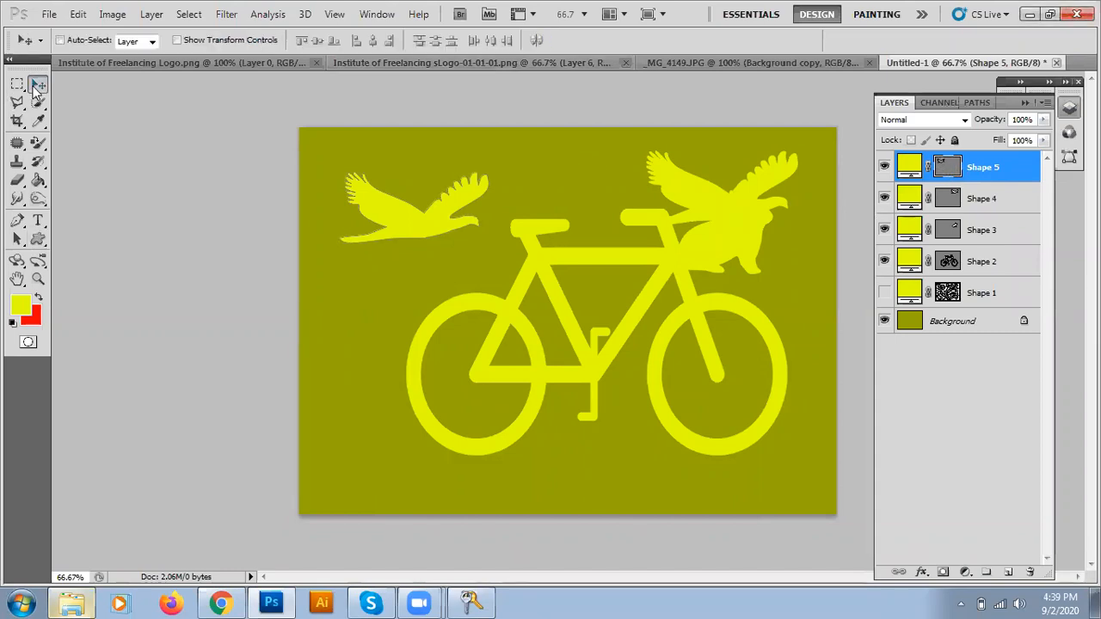
pyautogui.keyDown('ctrl'); pyautogui.click(947, 168); pyautogui.keyUp('ctrl')
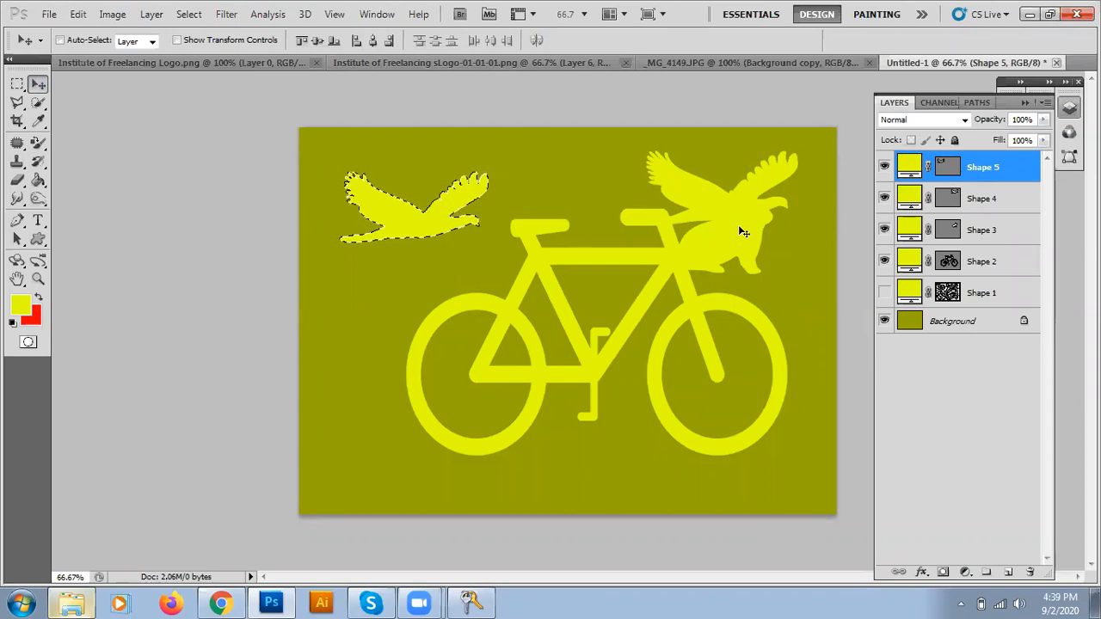
pyautogui.hotkey('ctrl', 'd')
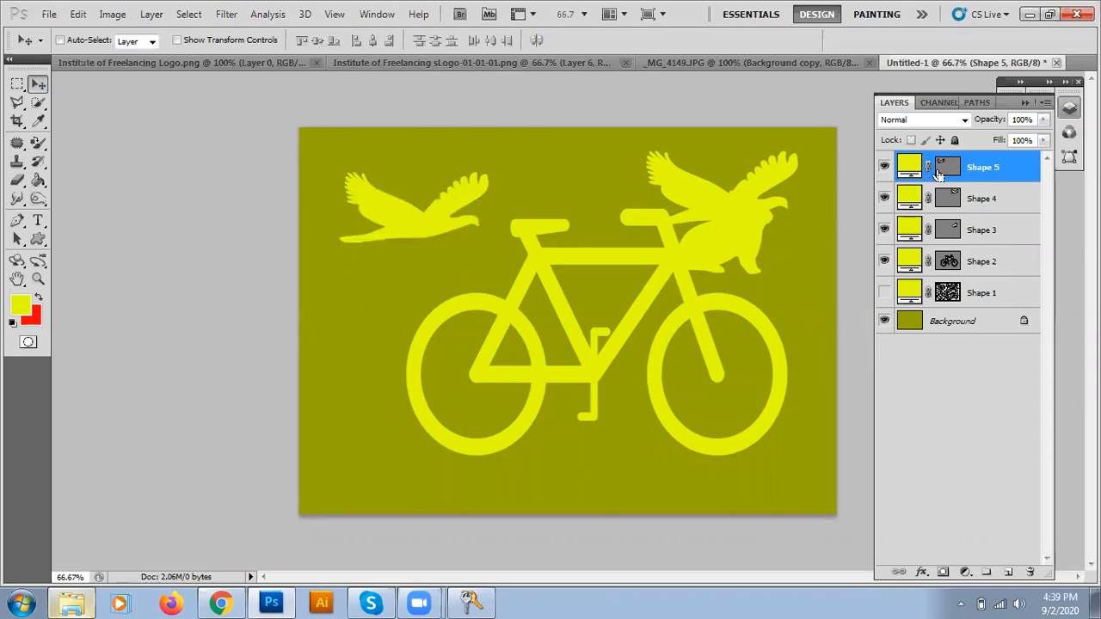
pyautogui.hotkey('ctrl', 't')
pyautogui.moveTo(398, 230); pyautogui.dragTo(582, 188)
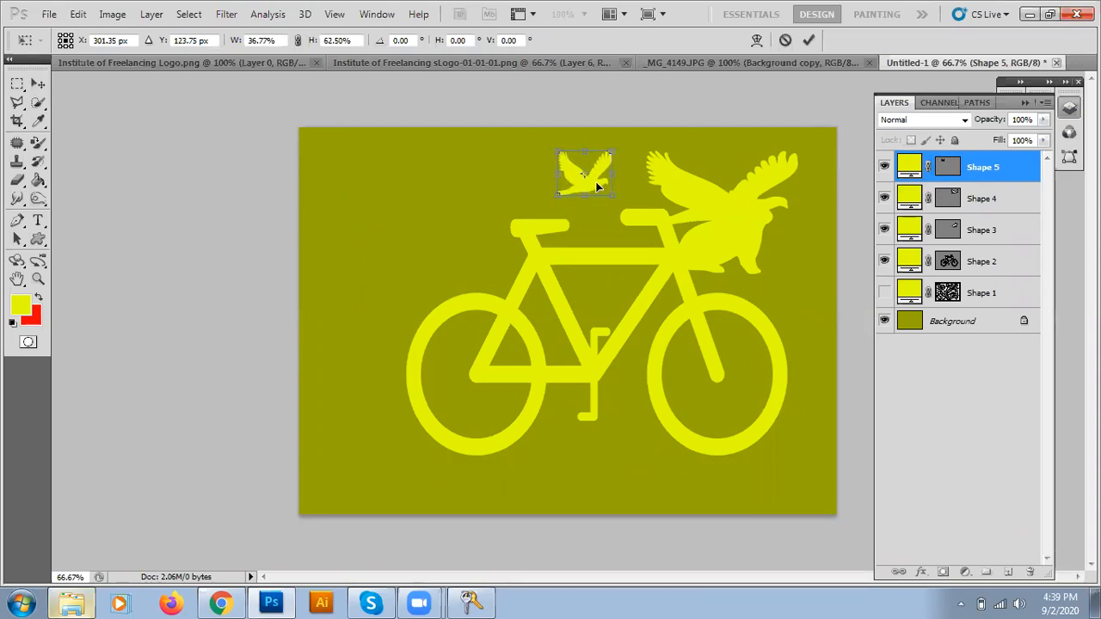
pyautogui.moveTo(558, 195); pyautogui.dragTo(42, 475)
pyautogui.moveTo(386, 348); pyautogui.dragTo(583, 322)
pyautogui.press('Return')
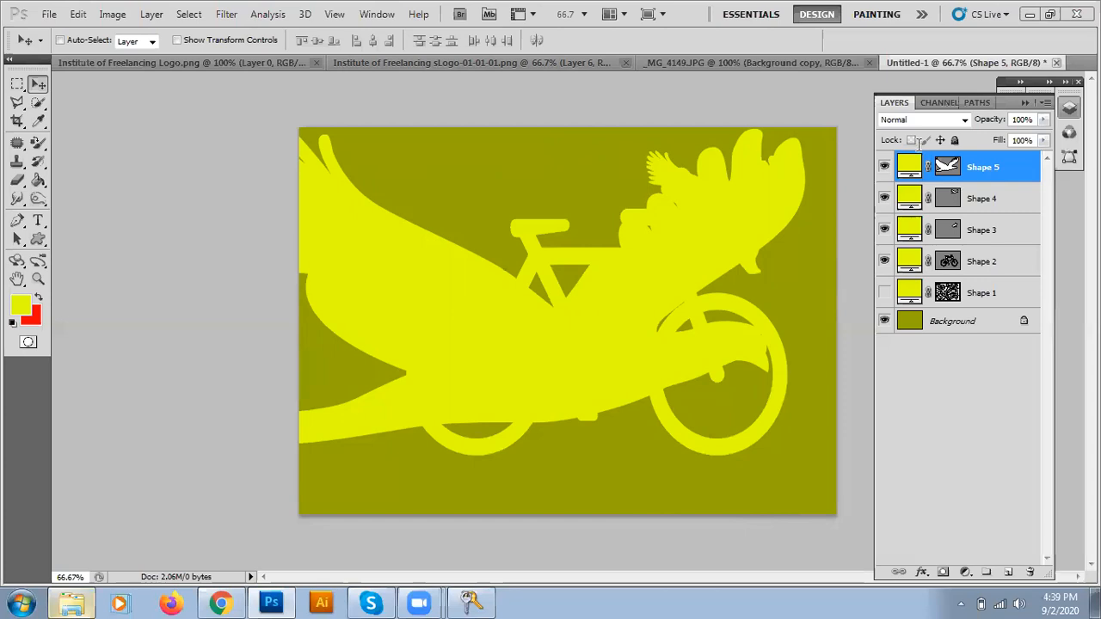
# Hide the two bird layers and the rabbit layer, Shape 5, Shape 4 and Shape 3
pyautogui.click(884, 166)
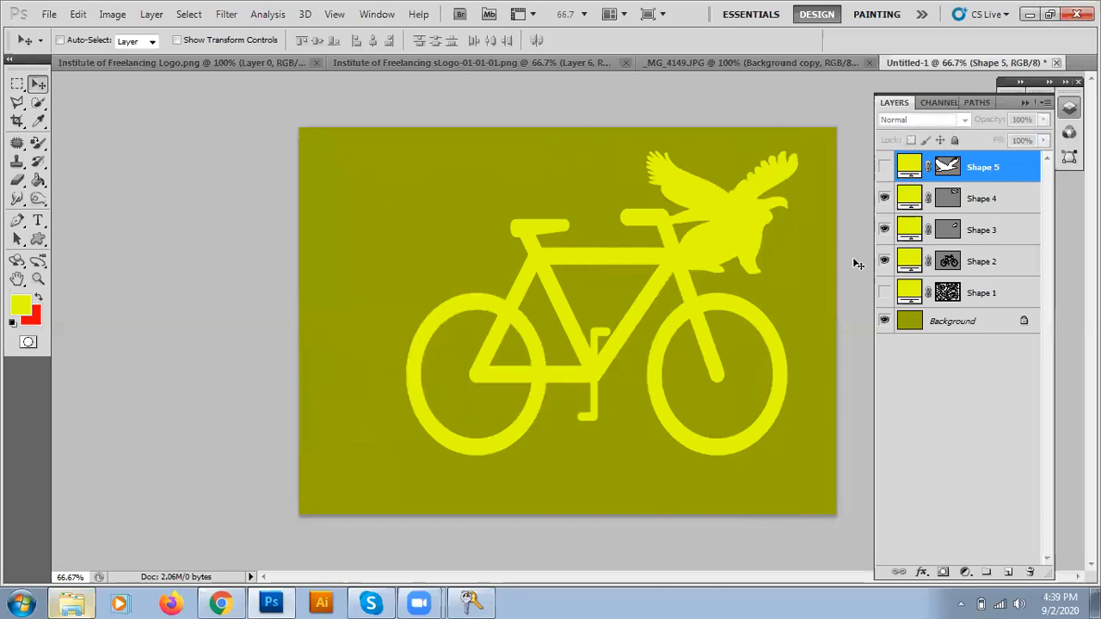
pyautogui.click(884, 199)
pyautogui.click(883, 230)
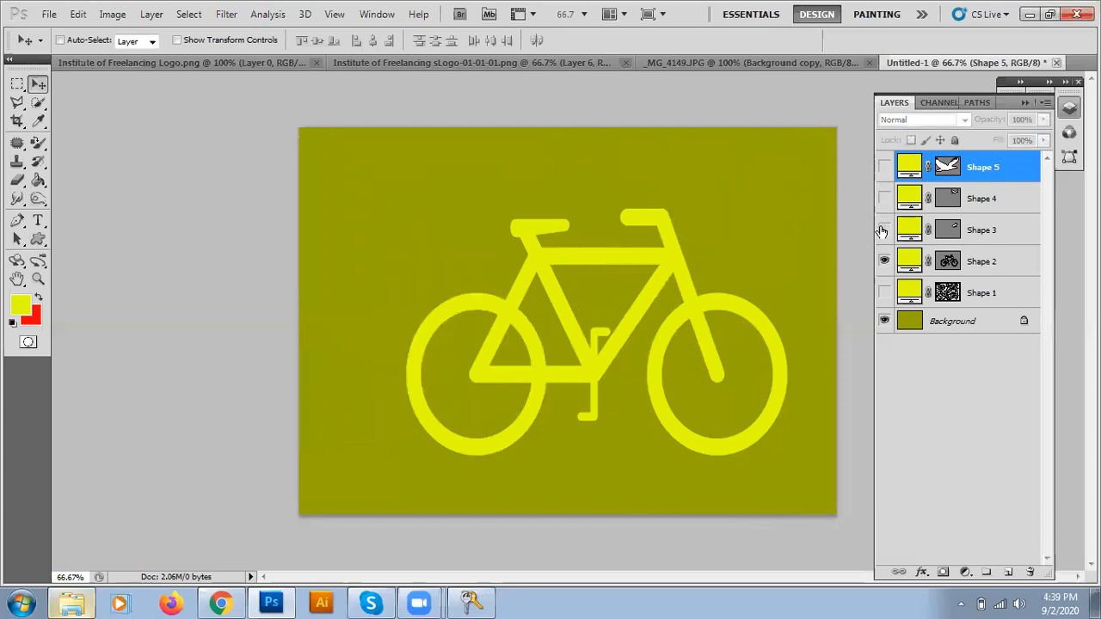
pyautogui.click(37, 223)
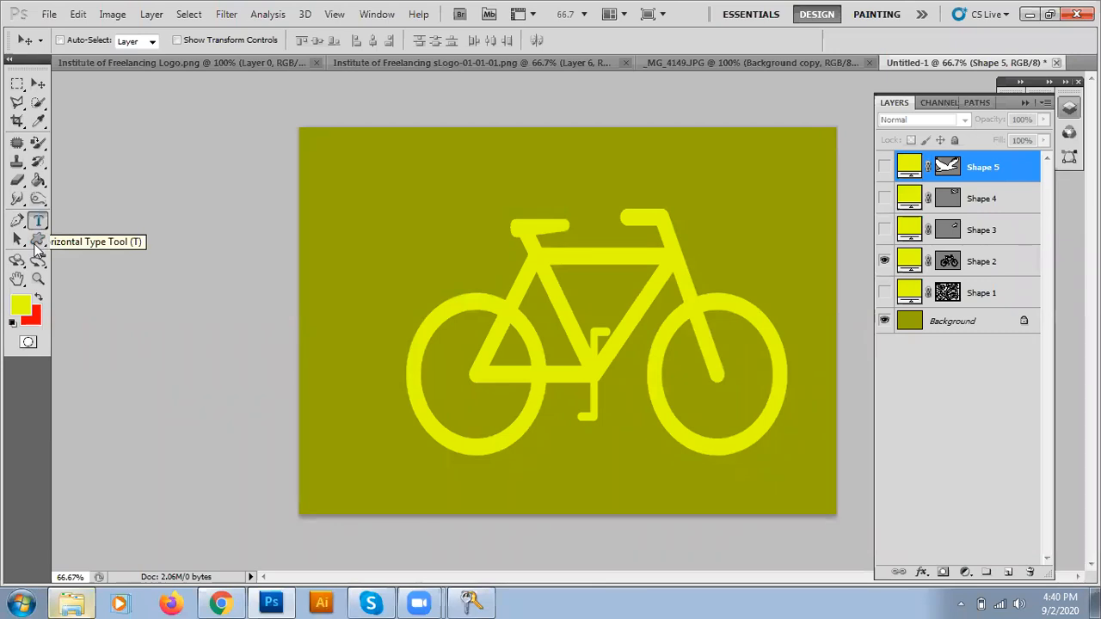
pyautogui.click(38, 242)
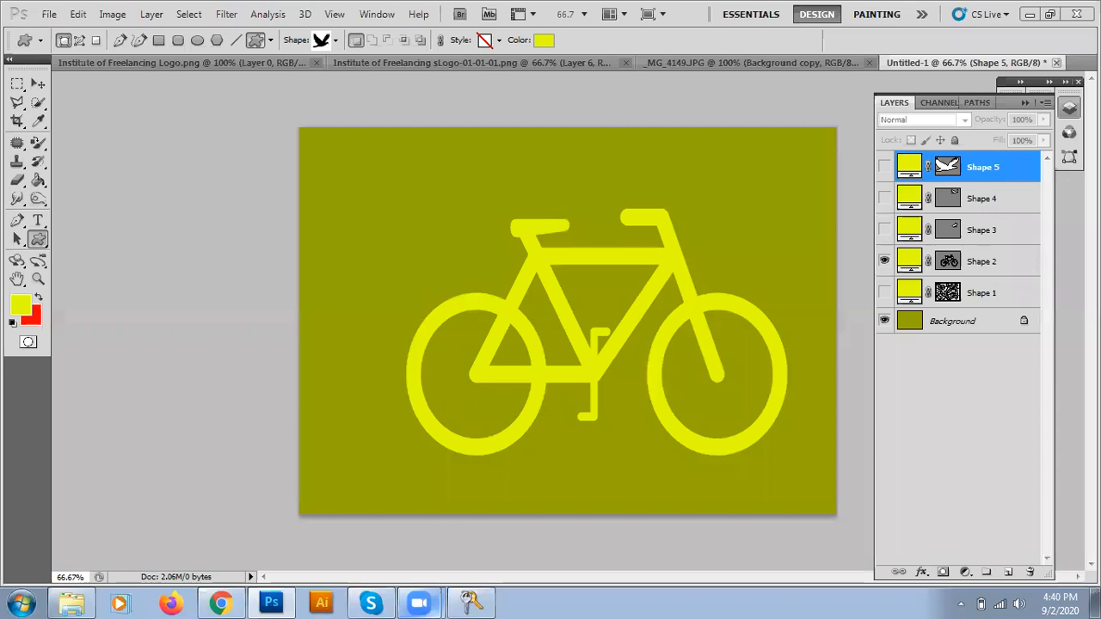
pyautogui.click(1021, 604)
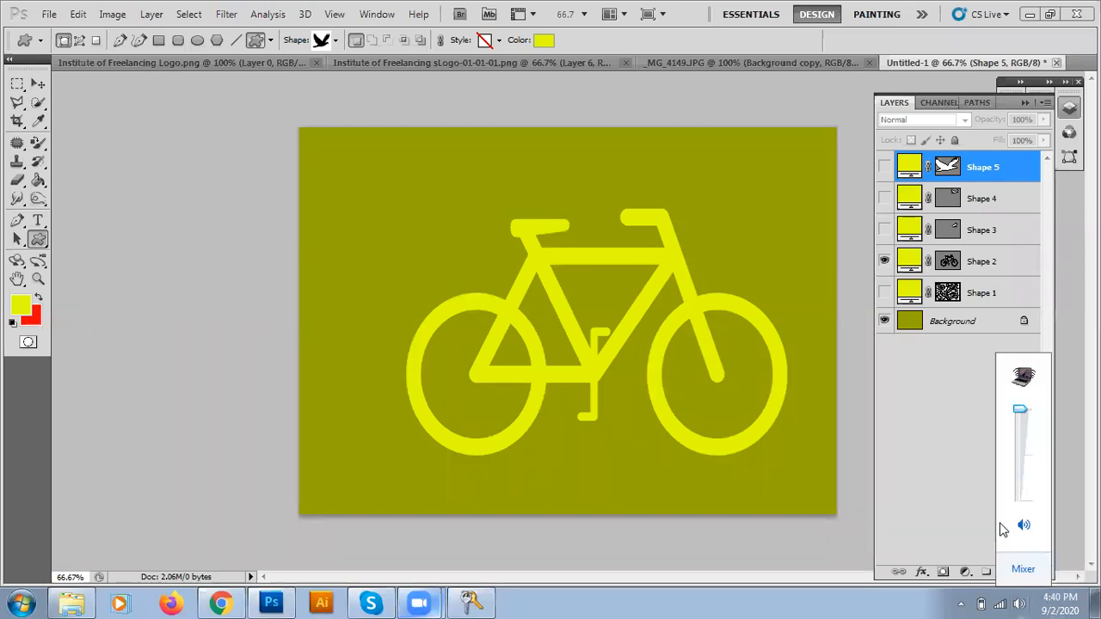
pyautogui.click(1008, 386)
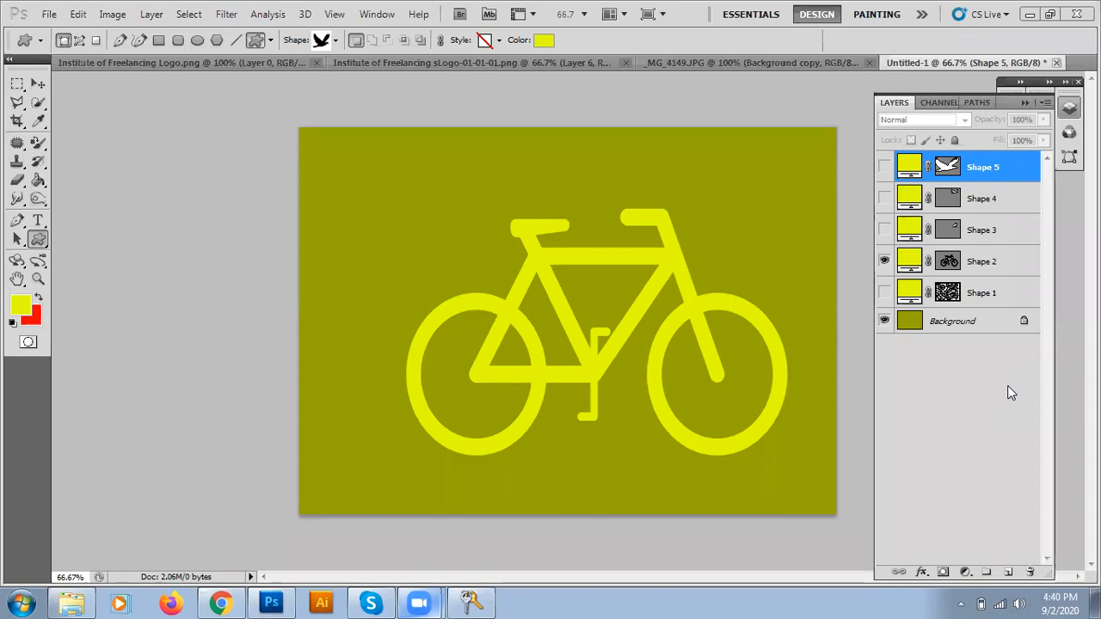